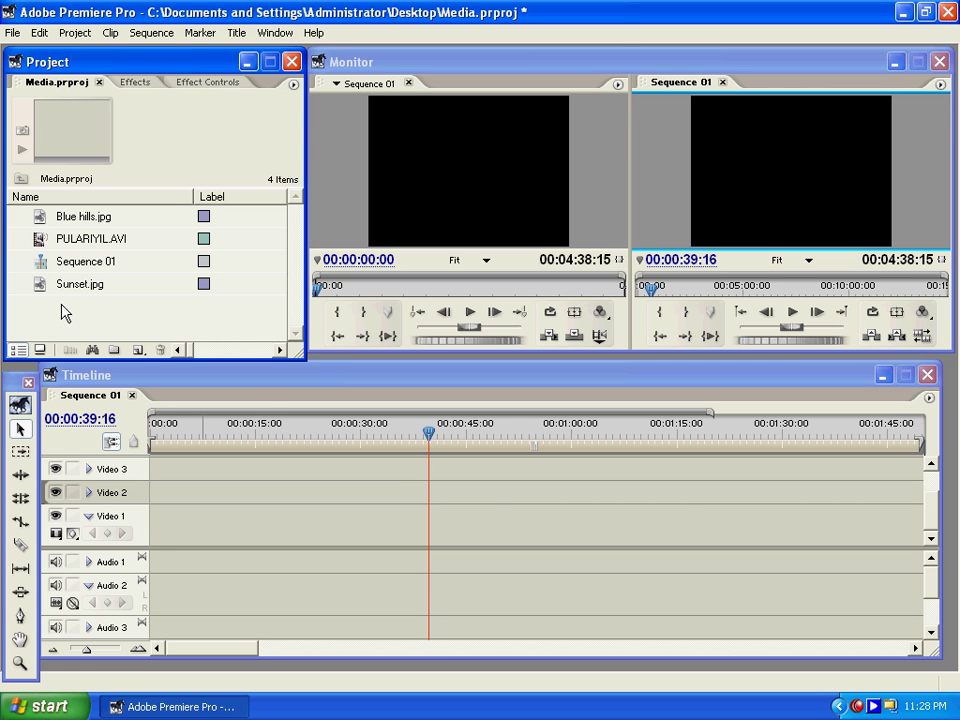
Import Blue hills, Sunset, Water lilies and Winter from Sample Pictures and place them back to back on the Video 1 track.
double_click(94, 318)
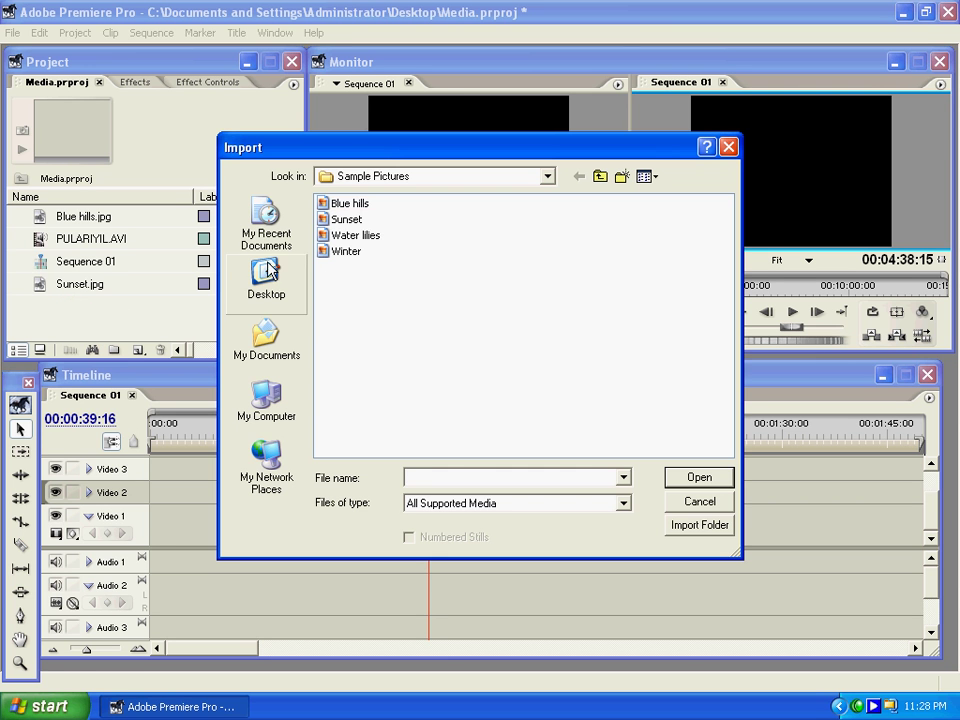
drag(316, 274, 413, 193)
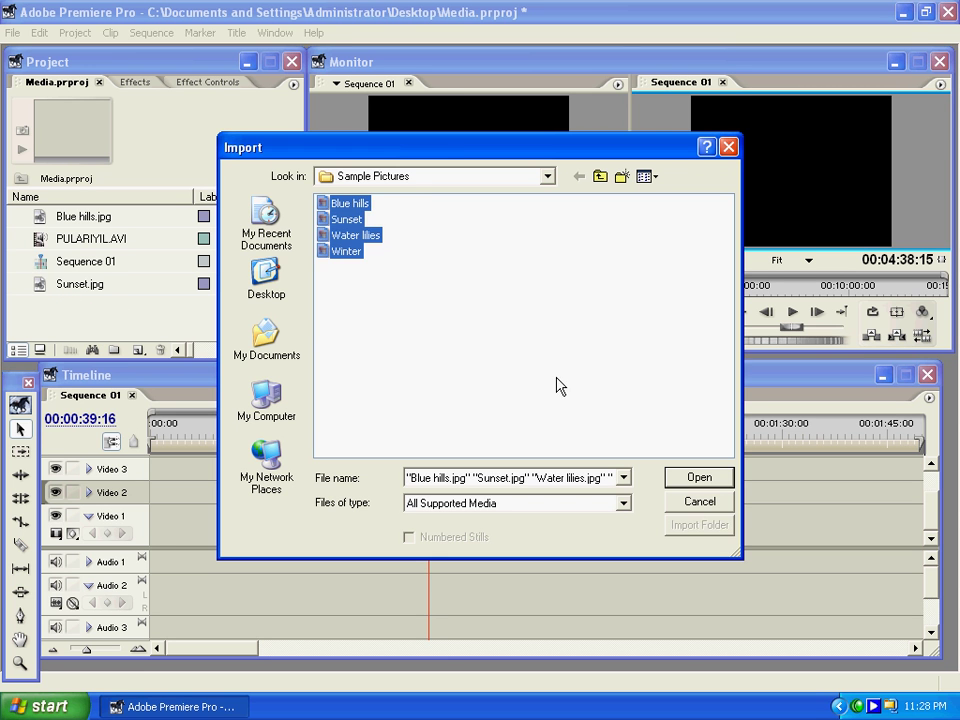
click(712, 482)
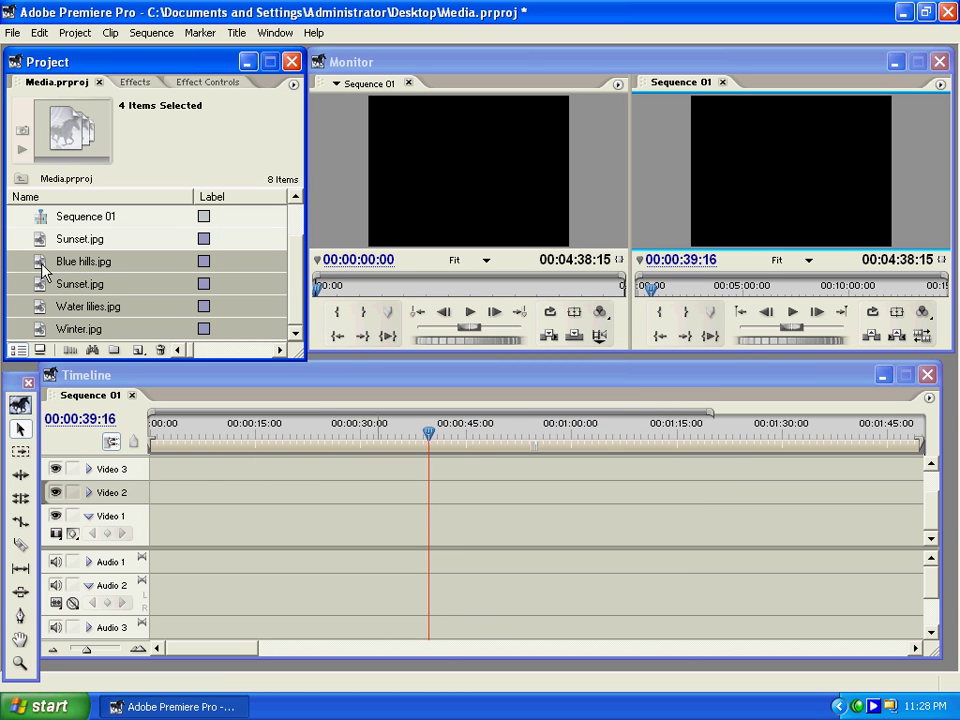
mouse_move(42, 268)
mouse_down()
mouse_move(274, 551)
mouse_move(321, 555)
mouse_move(309, 548)
mouse_up()
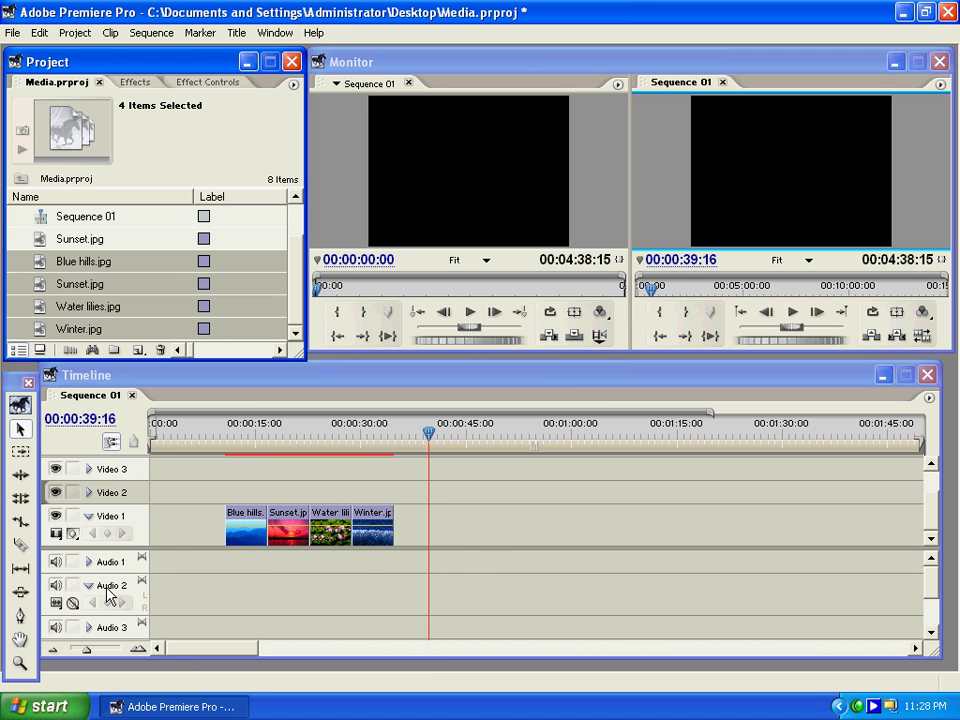
Play the sequence from near the end of Blue hills.jpg into Water lilies.jpg to review the plain cuts between the pictures.
click(19, 664)
click(281, 516)
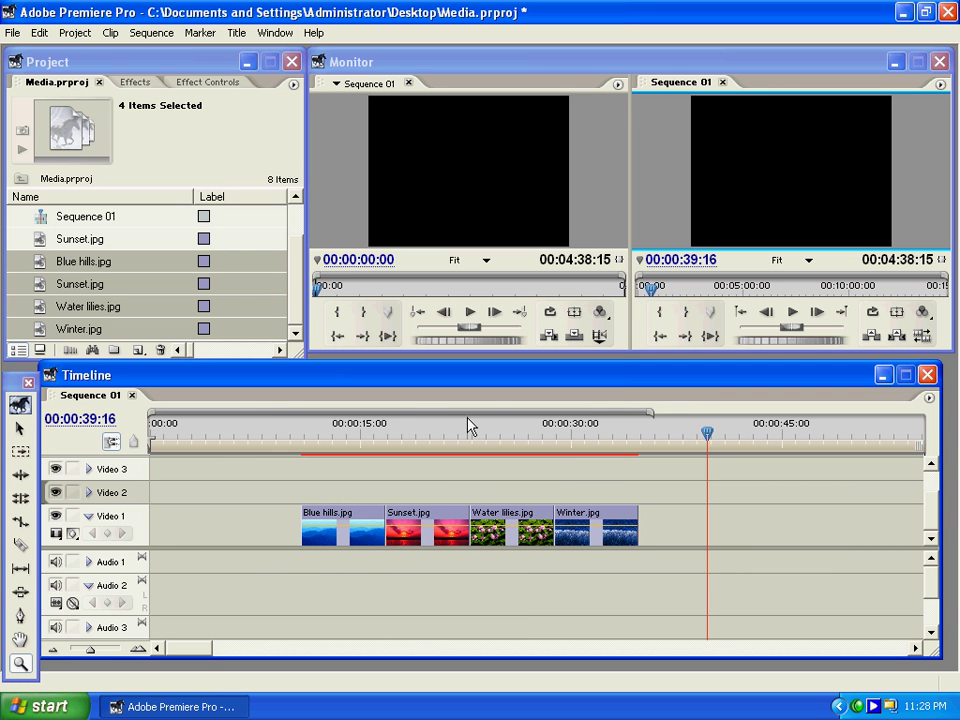
drag(517, 433, 305, 433)
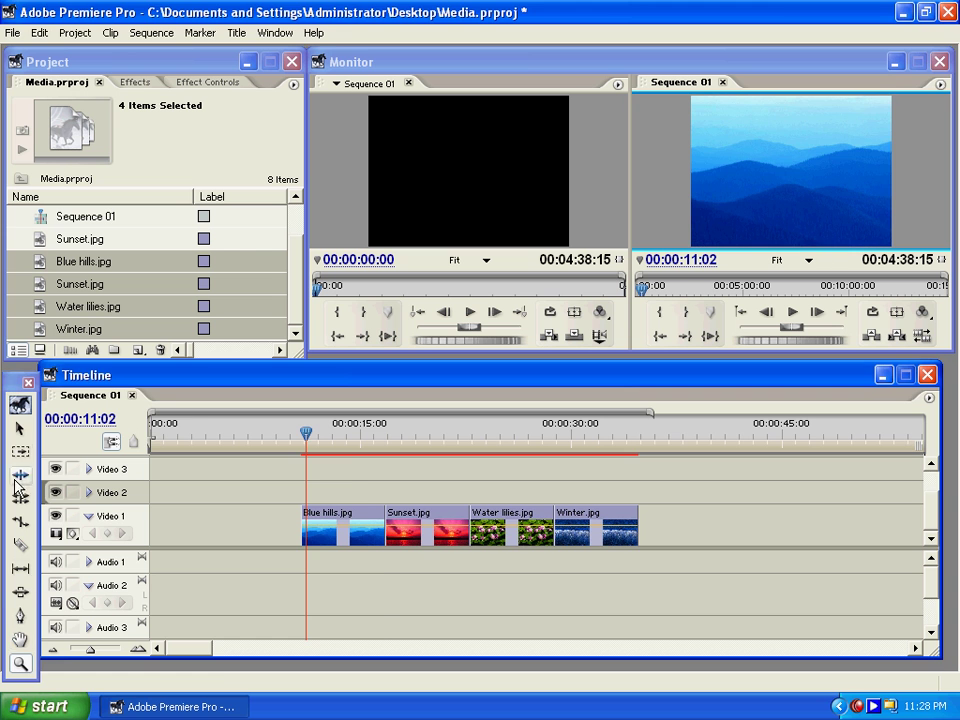
click(18, 432)
click(383, 440)
key(=)
click(390, 440)
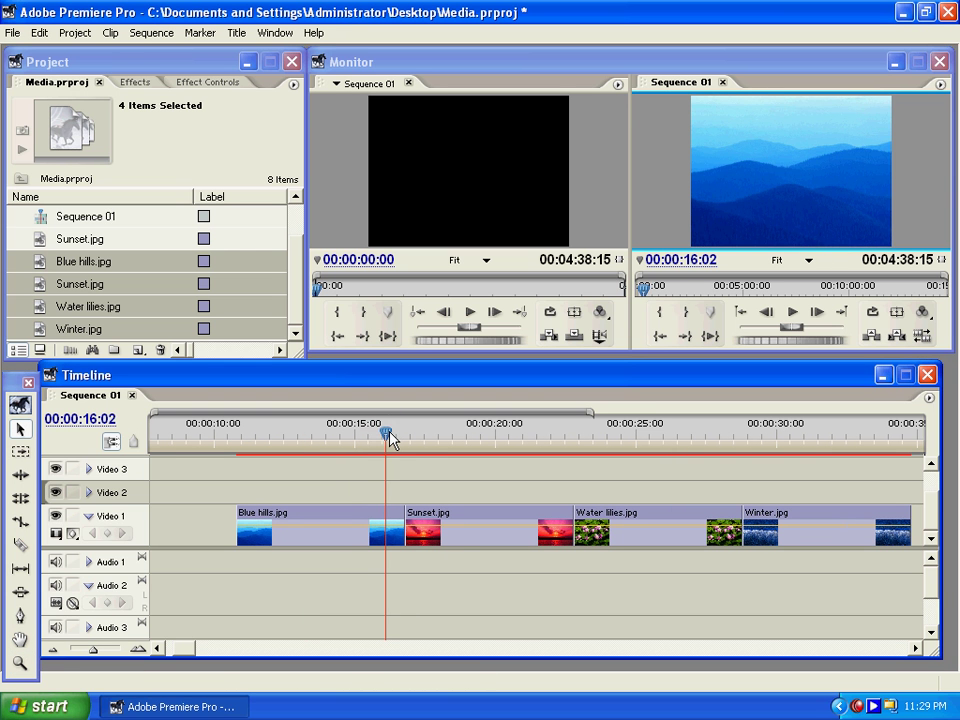
key(space)
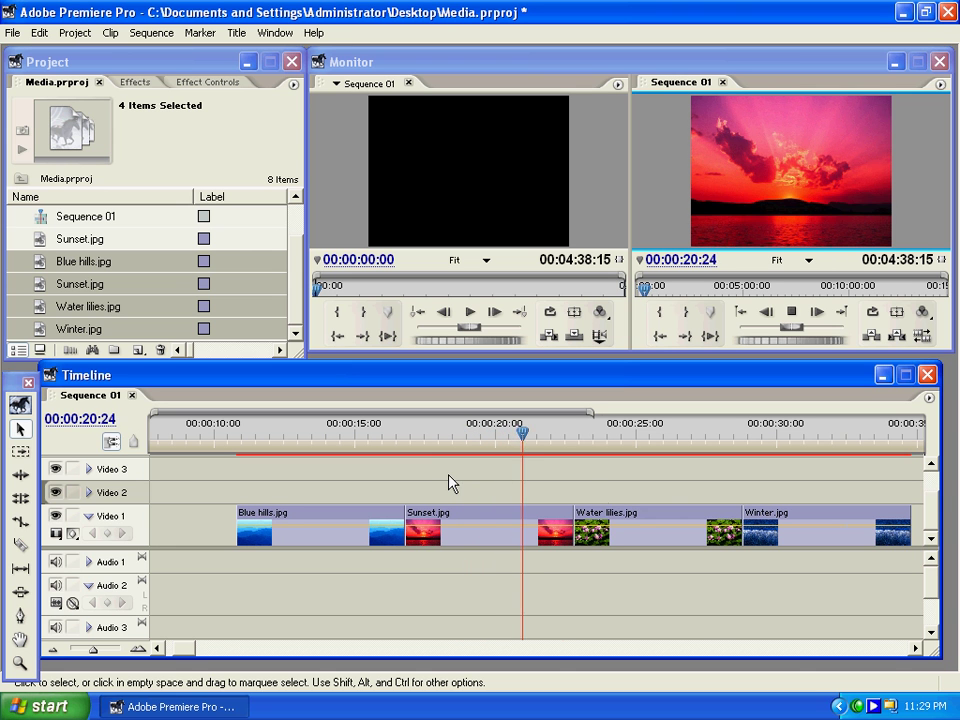
key(space)
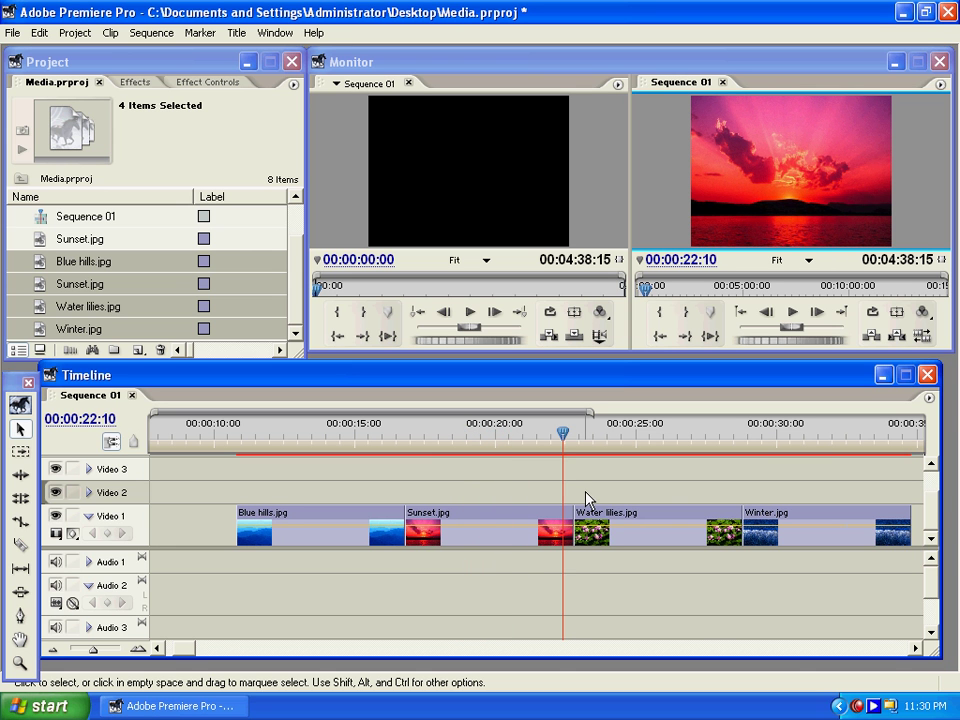
key(space)
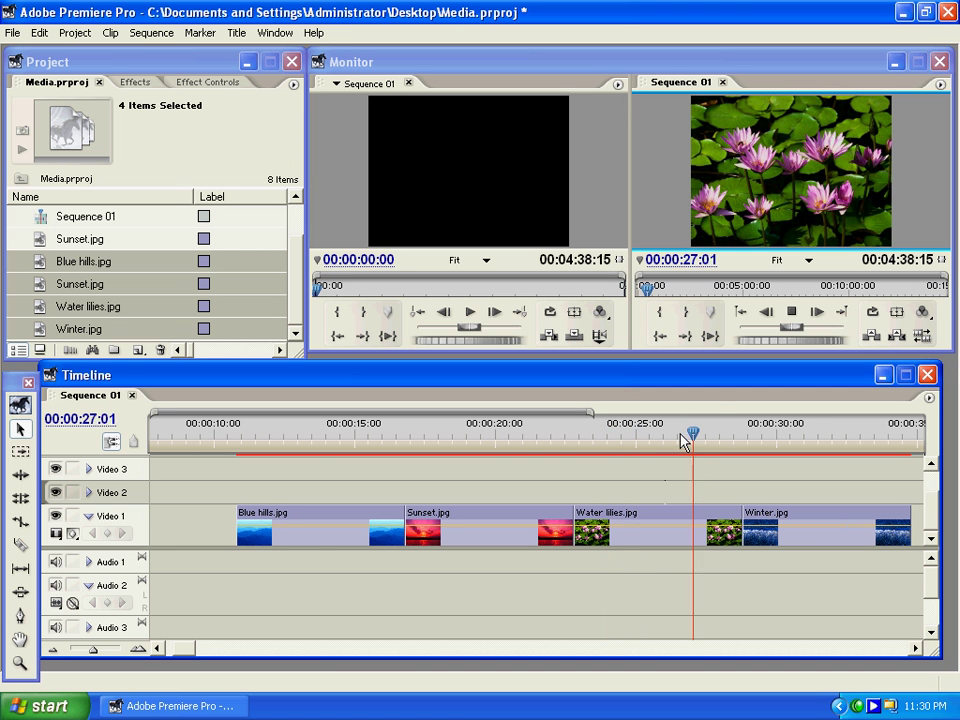
Select the Blue hills.jpg clip and scrub back and forth across its cut to Sunset.jpg.
click(389, 432)
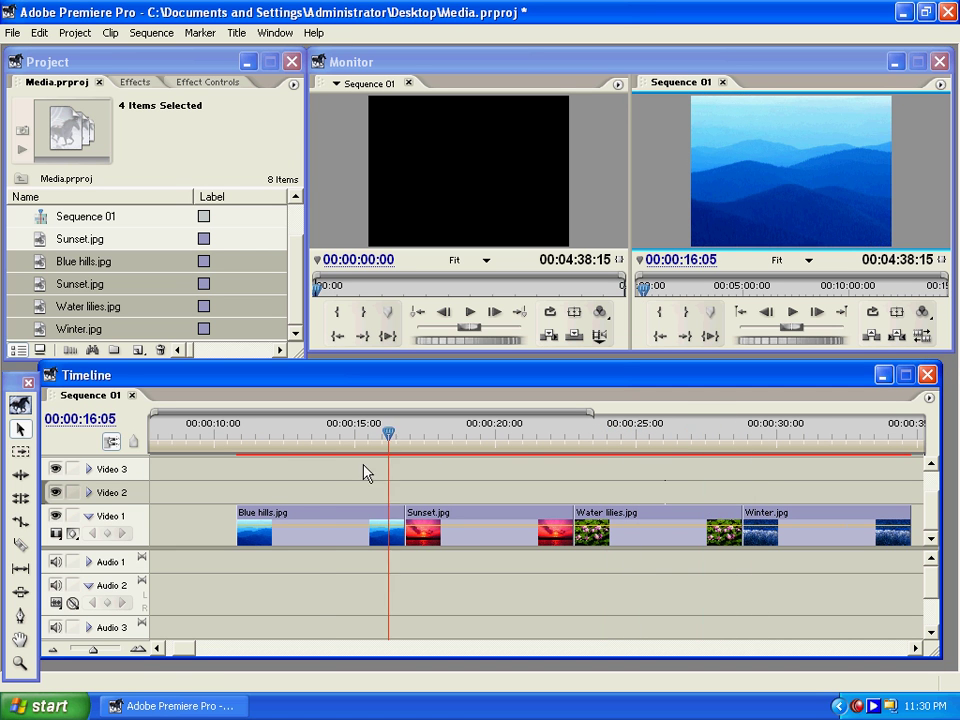
click(317, 432)
click(345, 513)
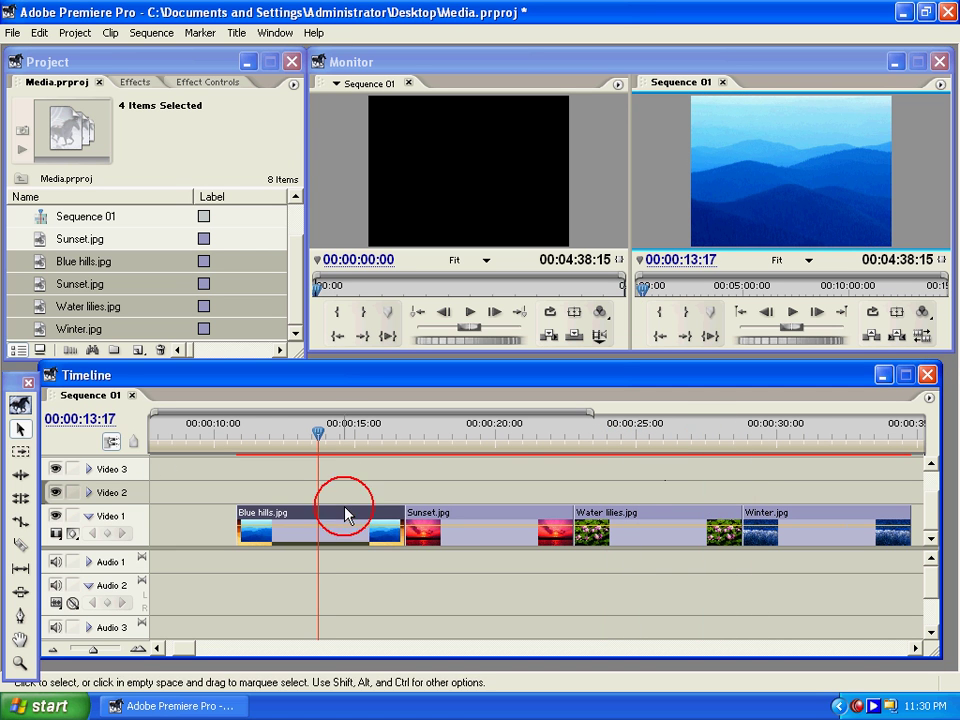
click(317, 435)
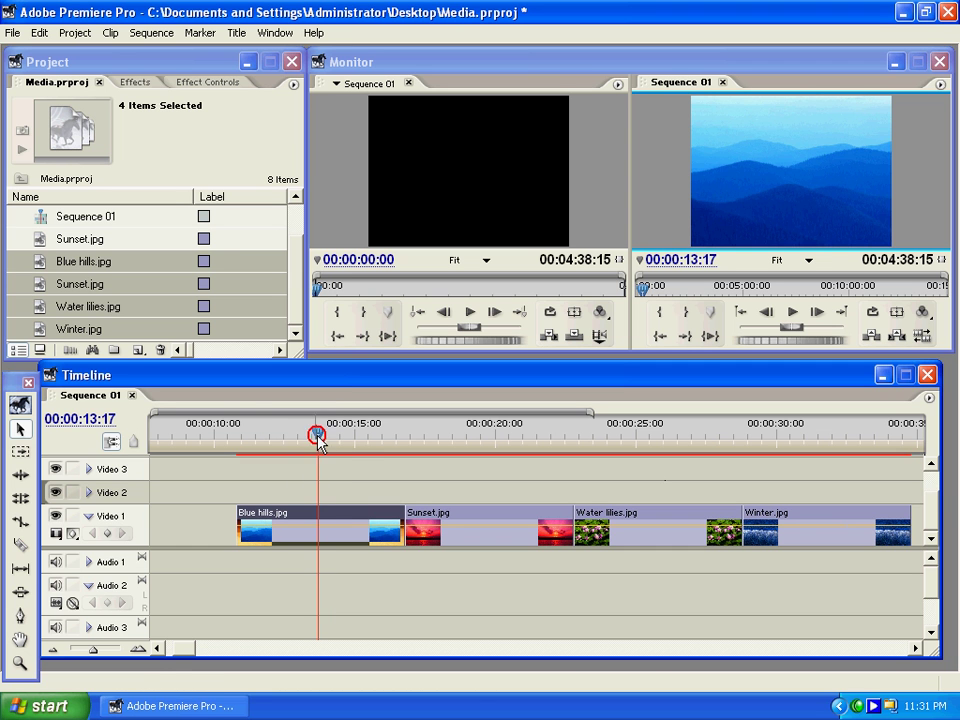
drag(317, 435, 419, 450)
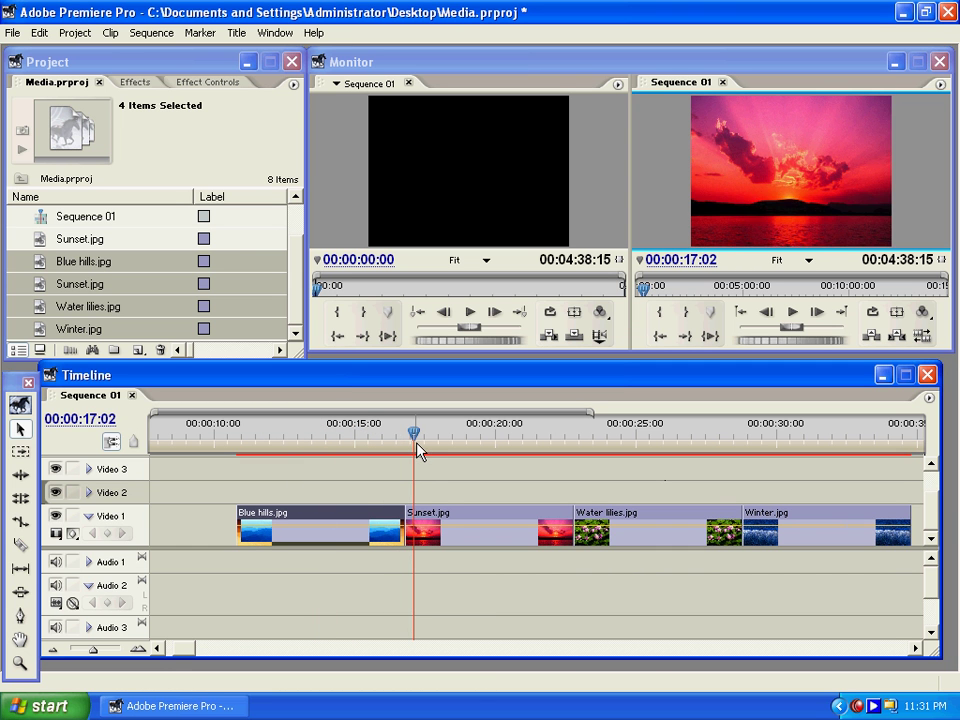
drag(419, 450, 396, 450)
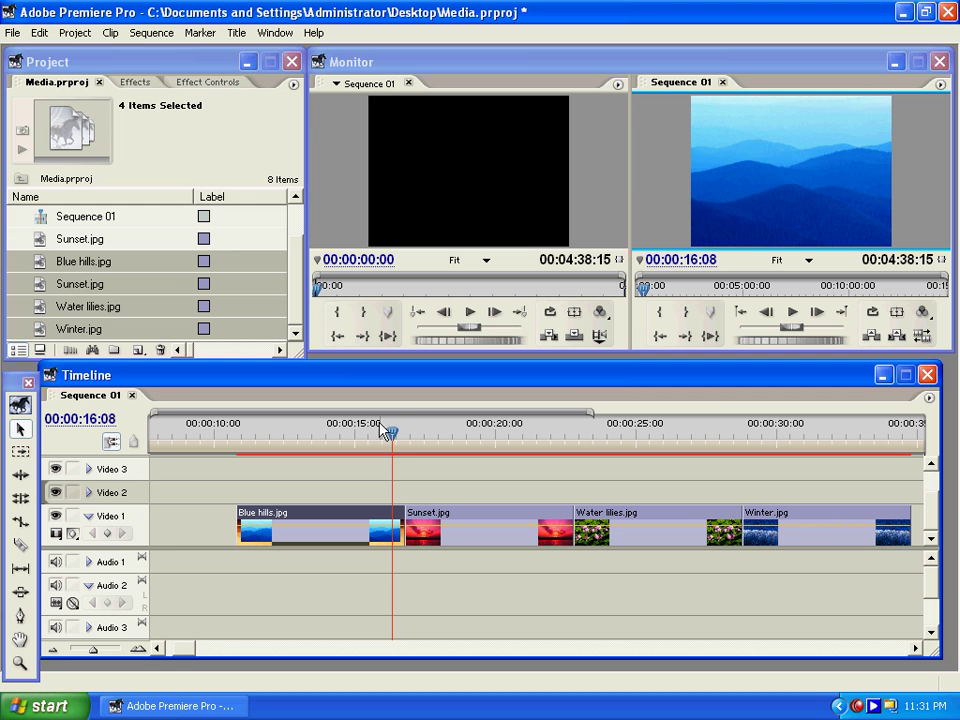
Show the Effects palette, close it, then reopen it and dock it in the Project window alongside Effect Controls.
click(279, 35)
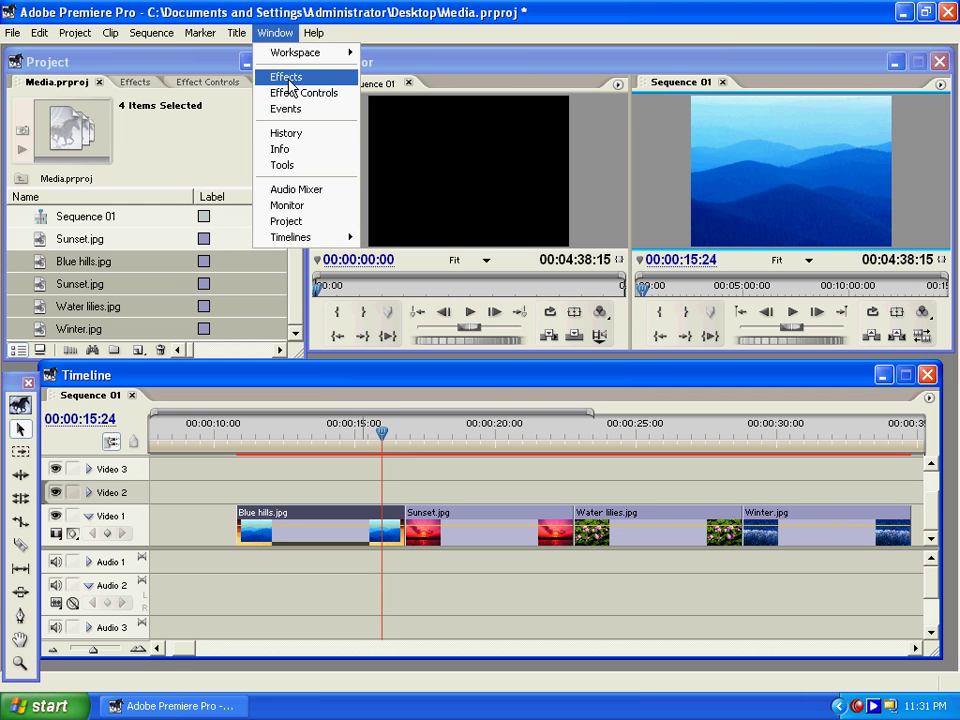
click(289, 80)
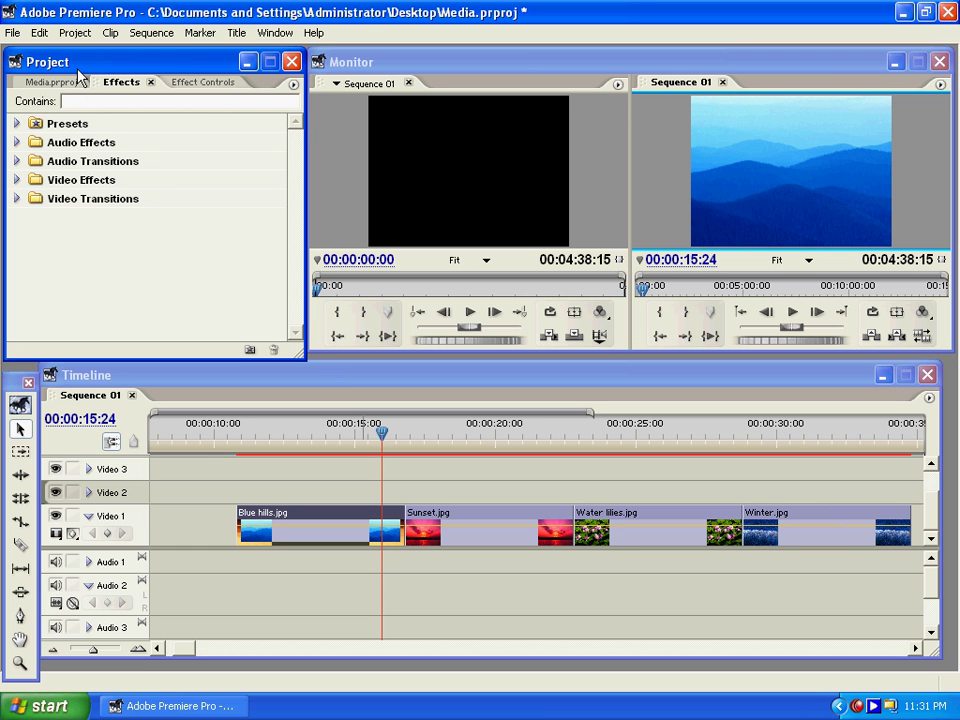
click(151, 83)
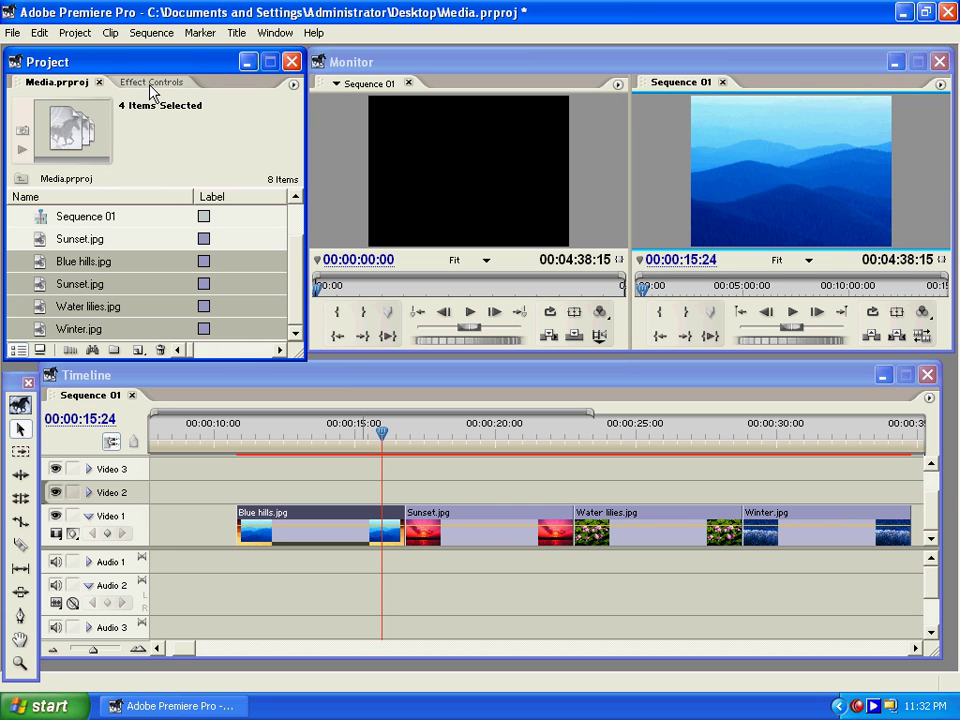
click(276, 34)
click(285, 75)
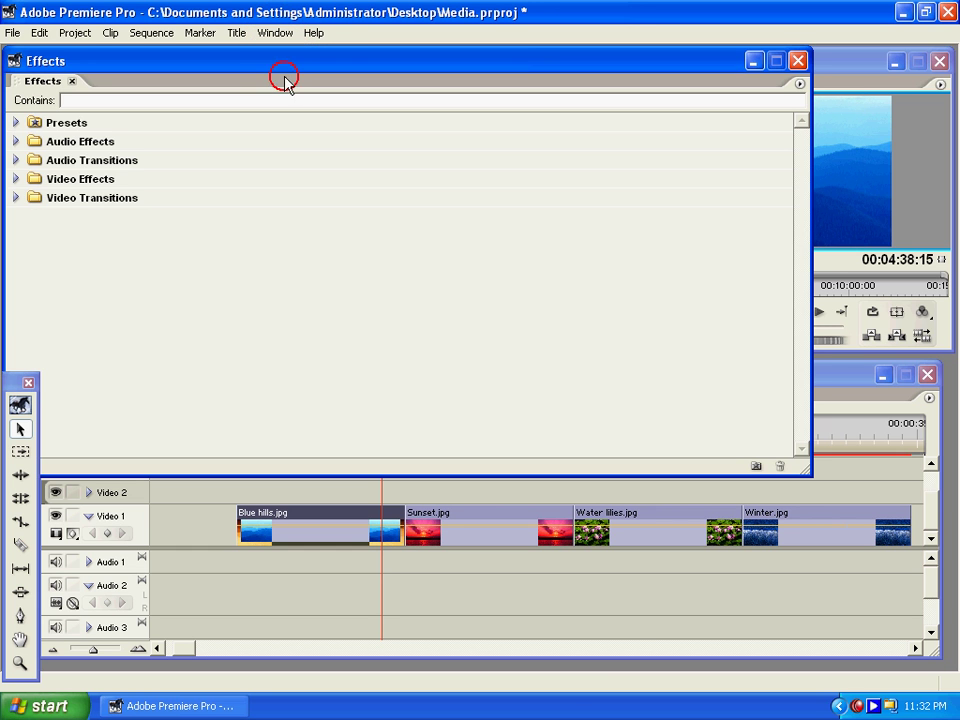
drag(225, 63, 490, 77)
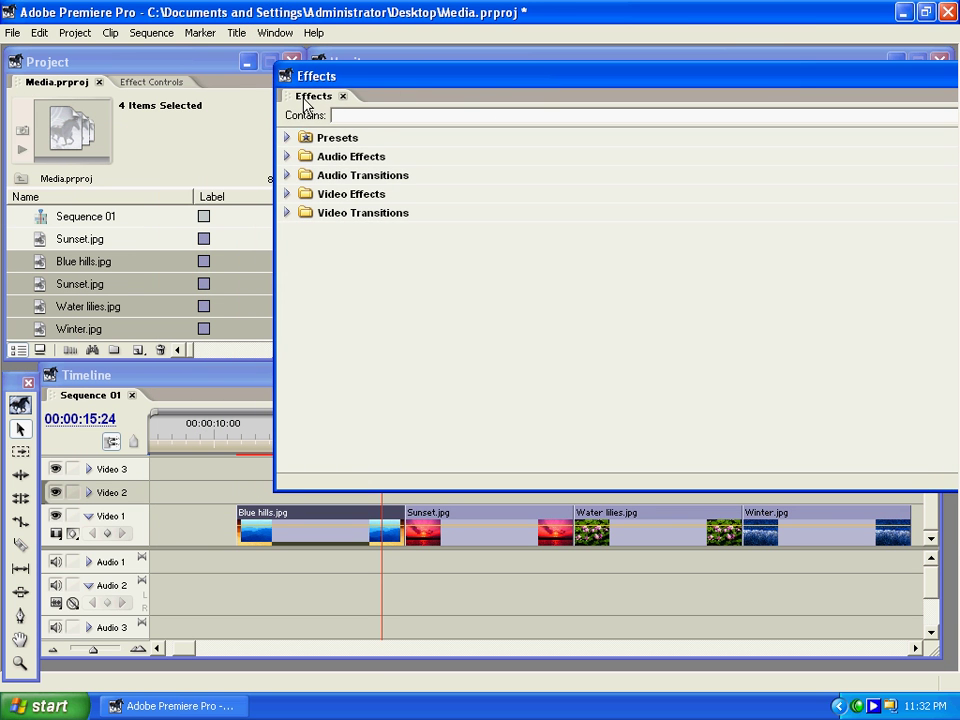
drag(310, 96, 155, 93)
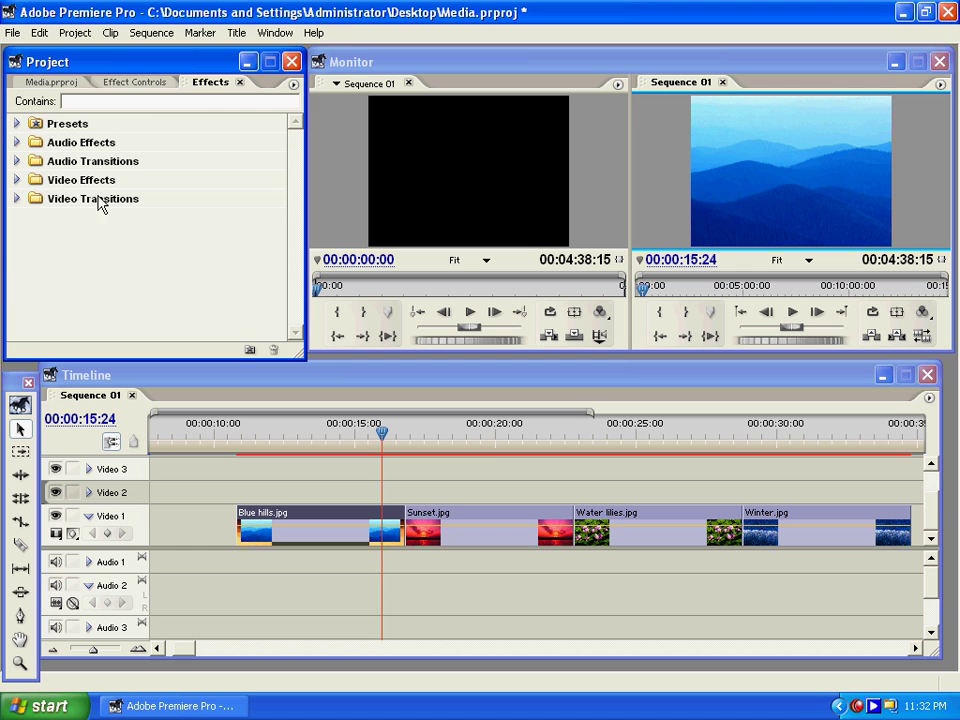
Apply the Cube Spin transition from the 3D Motion video transitions to the cut between Blue hills.jpg and Sunset.jpg.
click(44, 202)
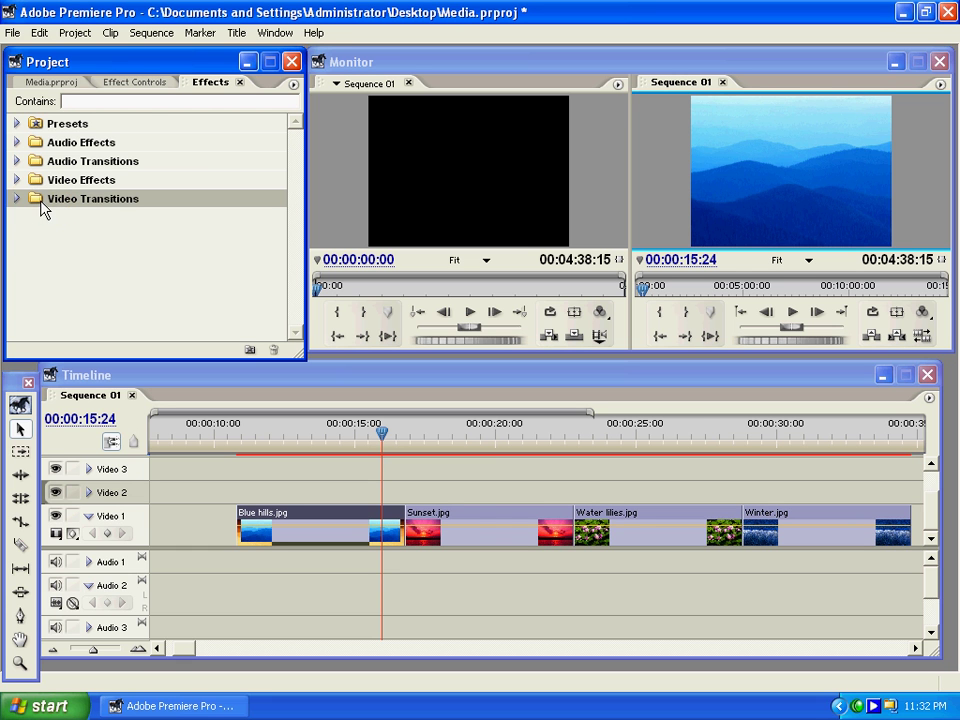
click(15, 199)
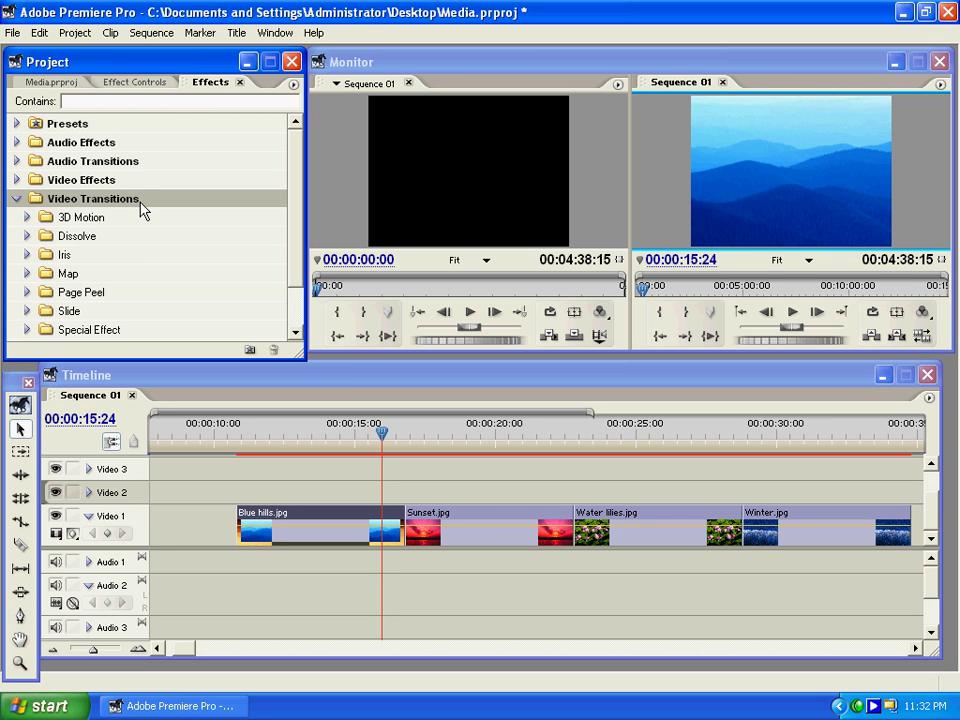
click(143, 215)
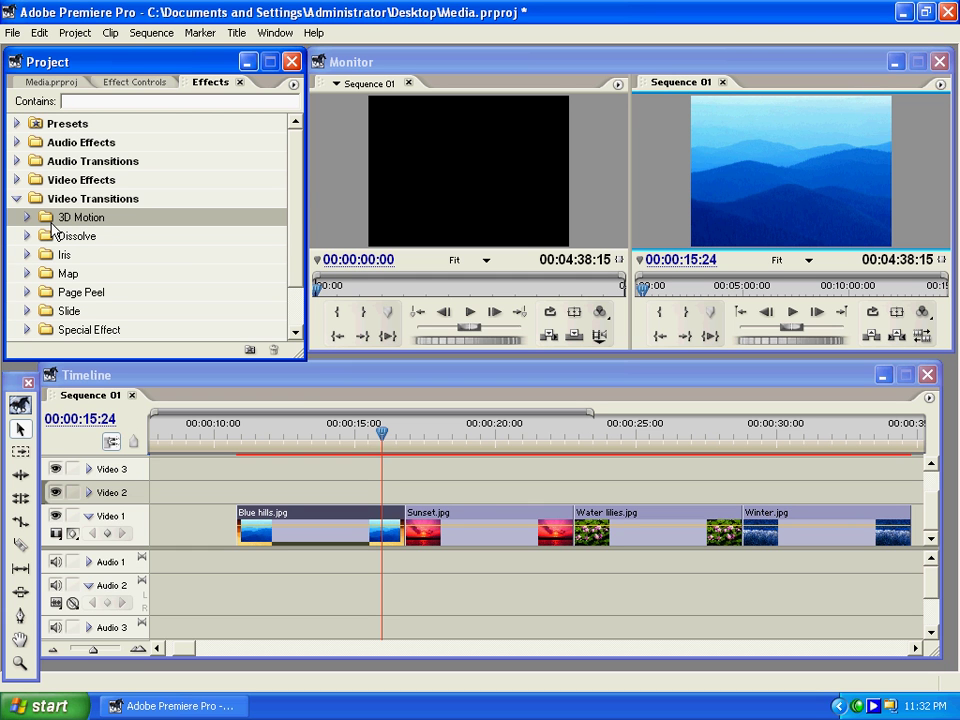
click(27, 218)
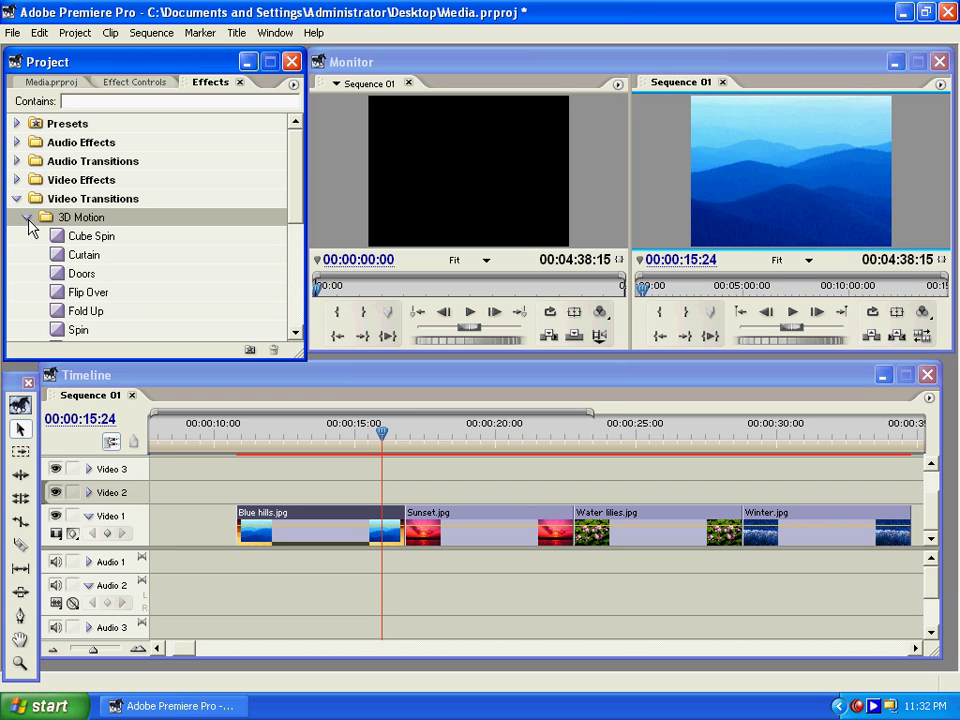
click(101, 240)
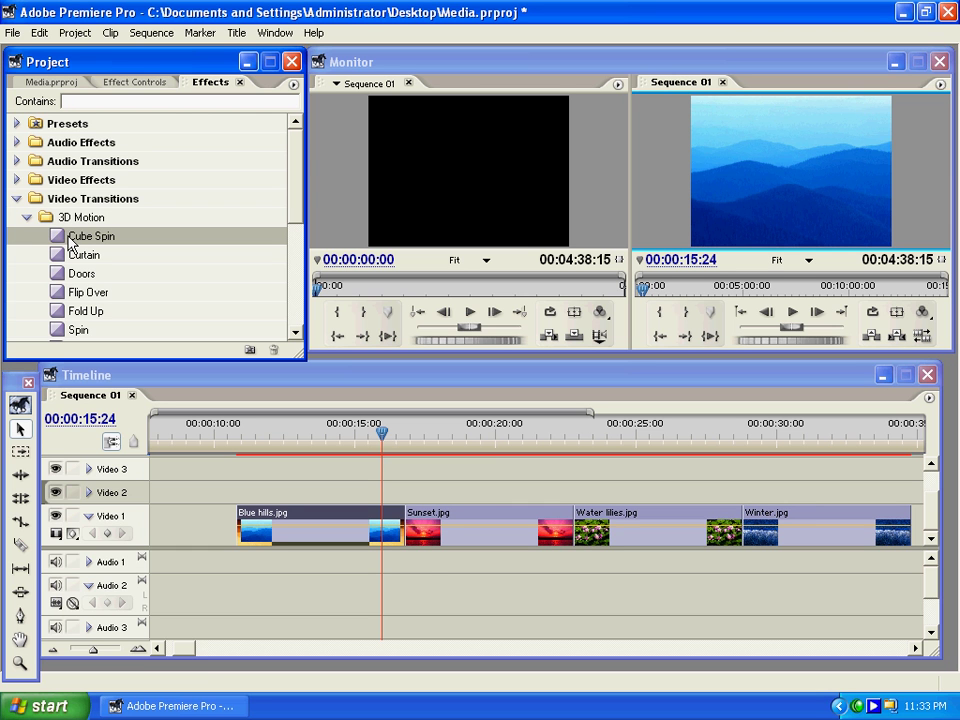
drag(70, 240, 406, 527)
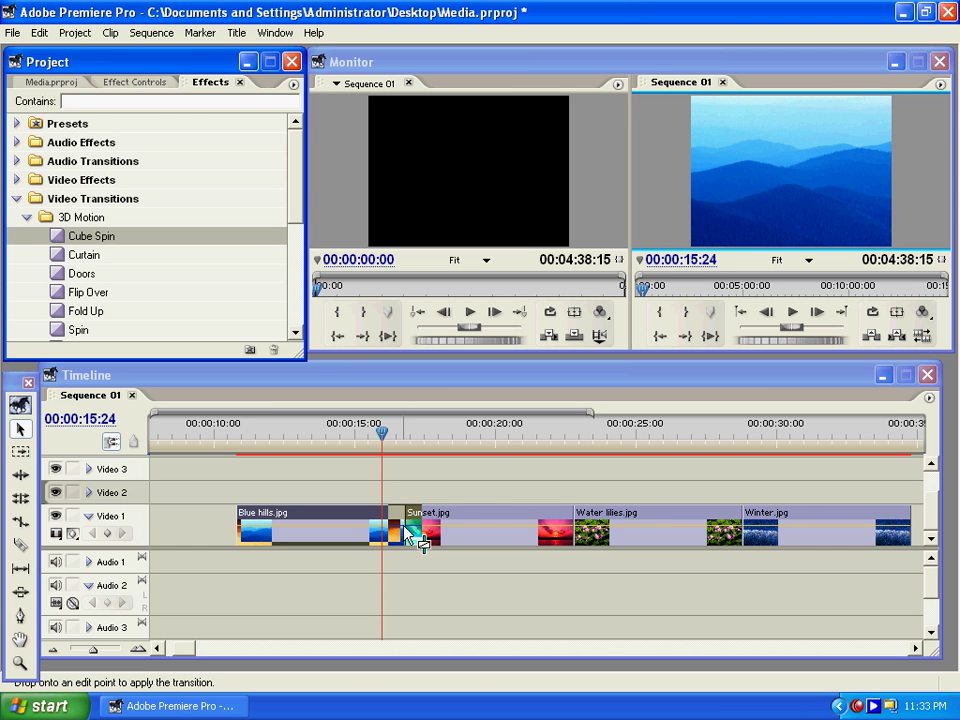
drag(405, 527, 399, 555)
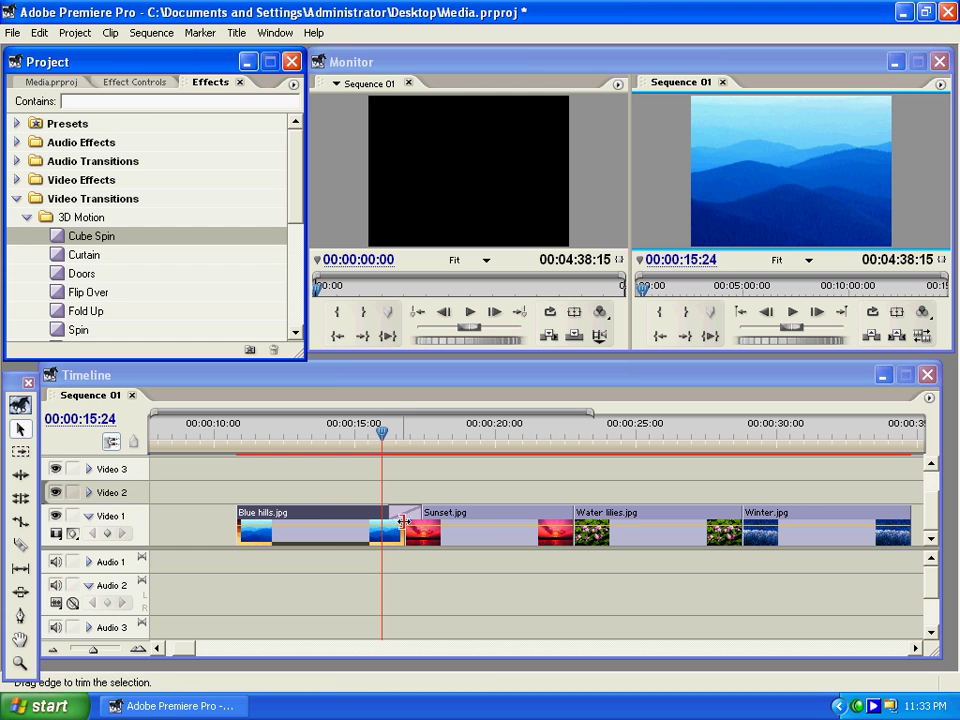
Preview the Cube Spin transition by playing and scrubbing from Blue hills.jpg into Sunset.jpg.
click(405, 515)
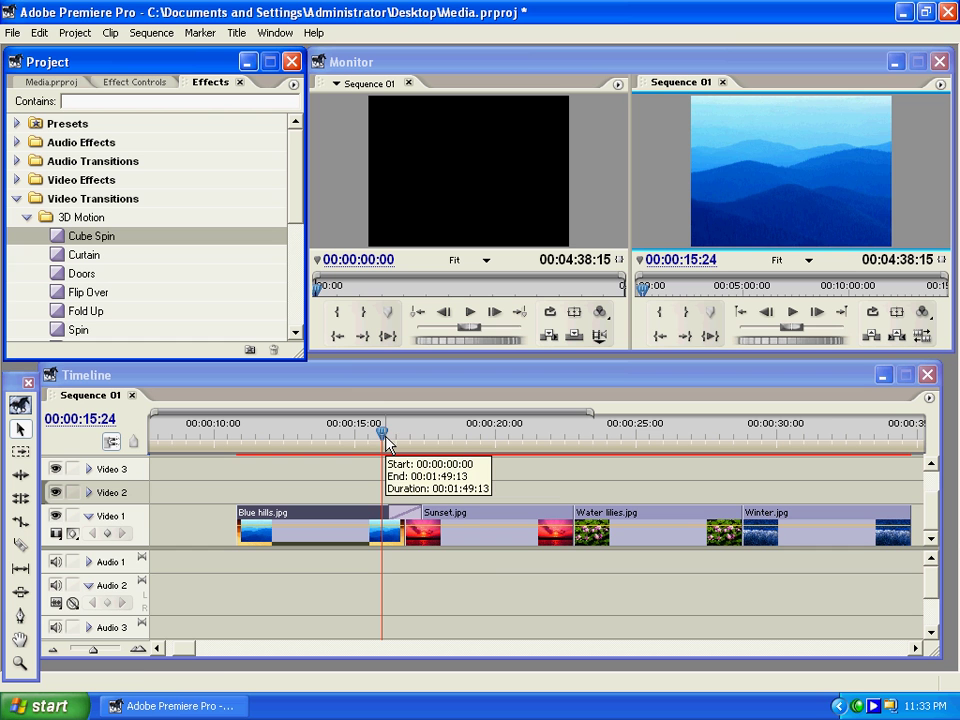
key(space)
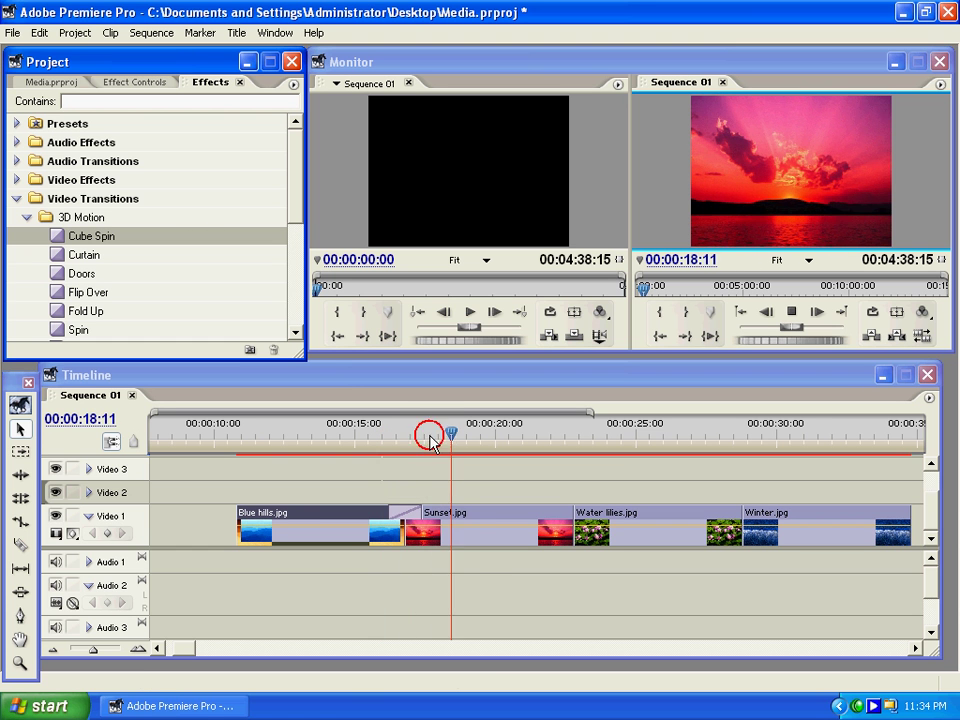
drag(429, 435, 386, 437)
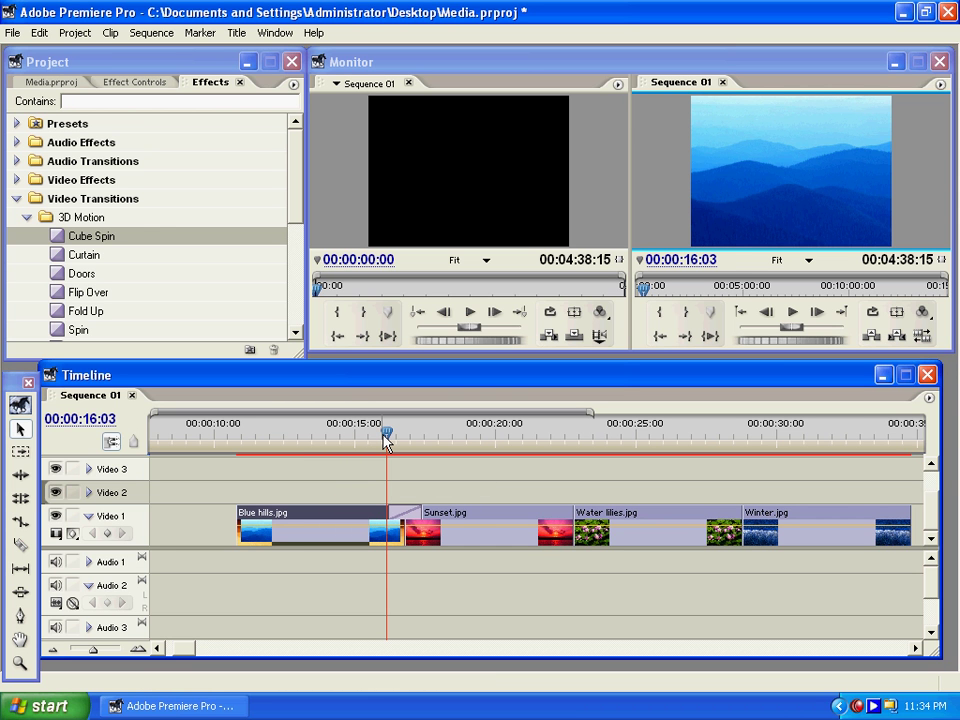
mouse_move(387, 440)
mouse_down()
mouse_move(456, 448)
mouse_move(371, 452)
mouse_up()
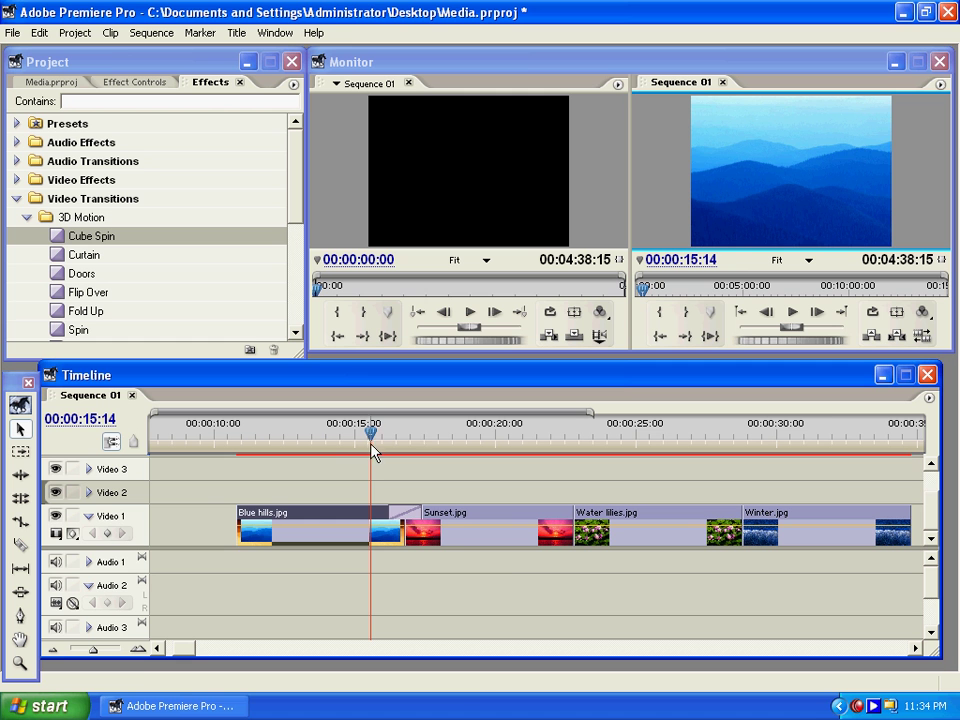
click(406, 514)
drag(371, 430, 463, 454)
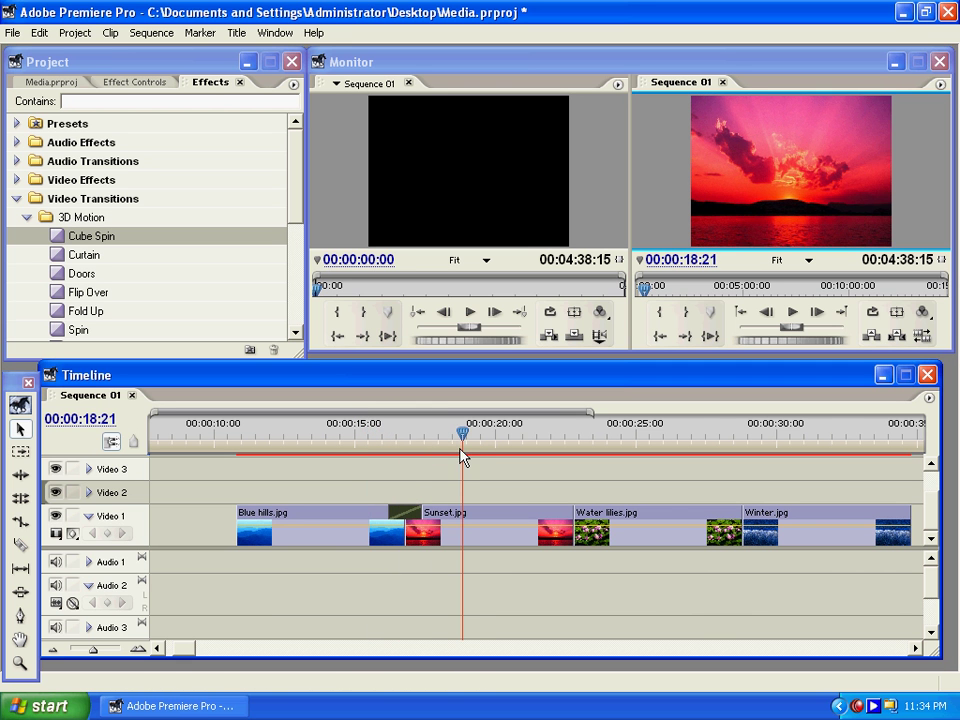
Move the playhead to about 00:00:35:22, just past the end of Winter.jpg.
drag(193, 651, 203, 649)
key(minus)
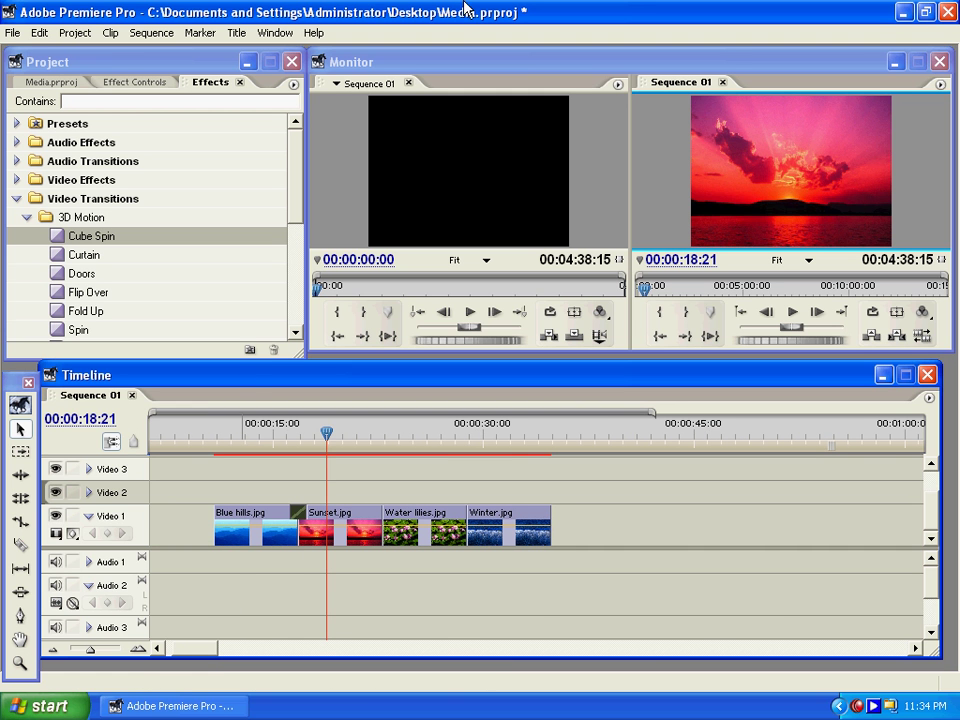
drag(477, 443, 566, 437)
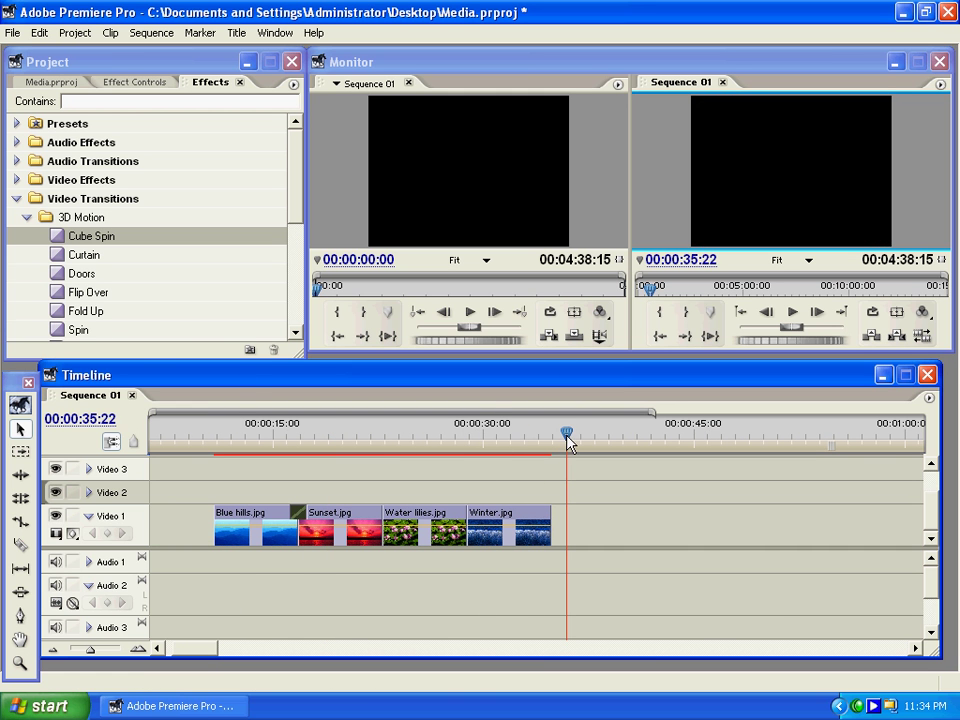
Load PULARIYIL.AVI as the source clip and place it on Video 1 at about 00:00:40, leaving a gap after Winter.jpg.
click(45, 84)
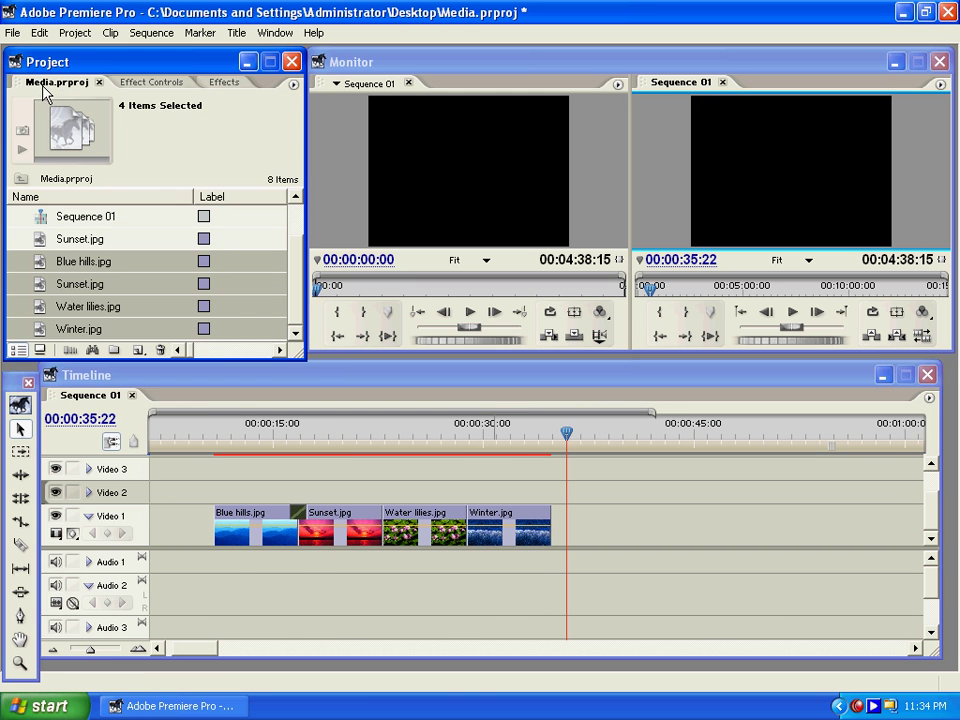
click(75, 238)
scroll(276, 284, up, 1)
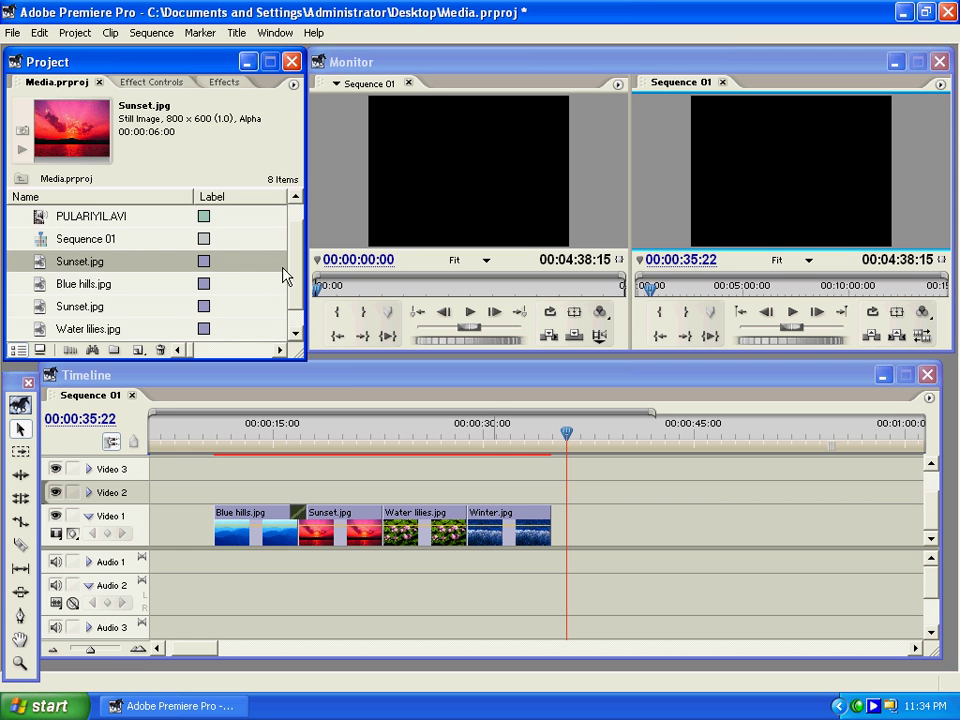
drag(83, 222, 424, 188)
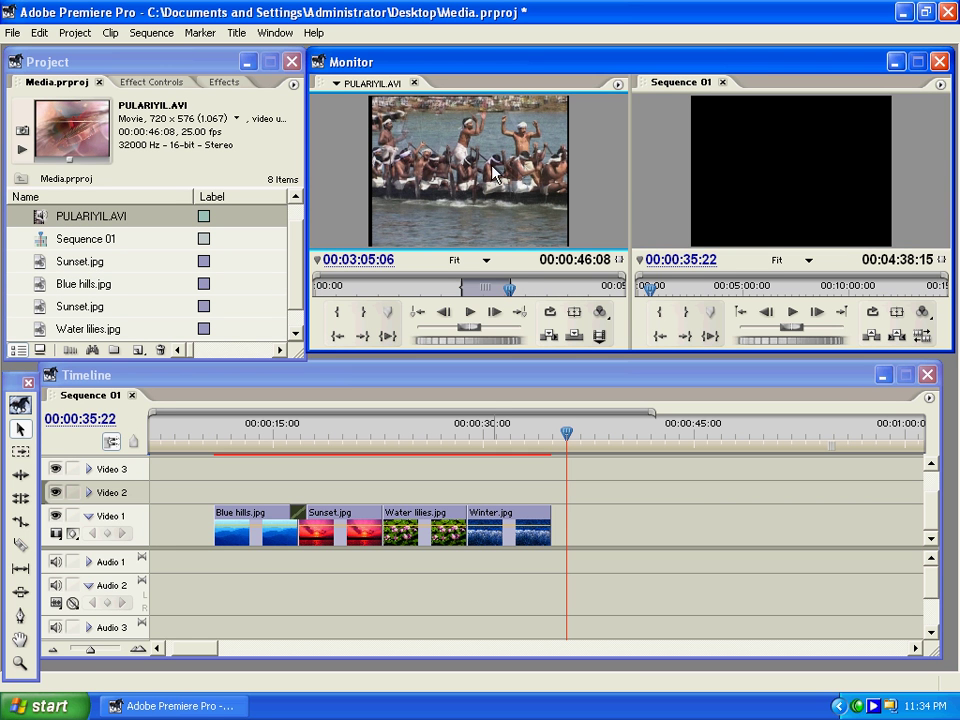
drag(450, 150, 627, 522)
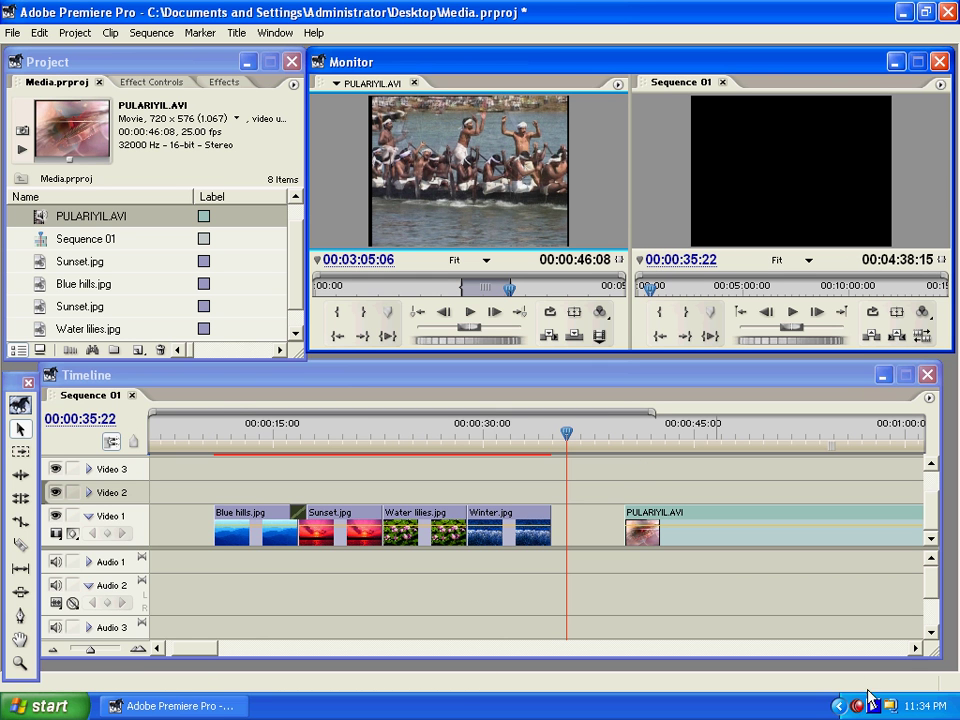
Split the PULARIYIL.AVI clip on Video 1 at 00:00:52:11 with the Razor tool.
click(914, 649)
click(915, 649)
click(390, 444)
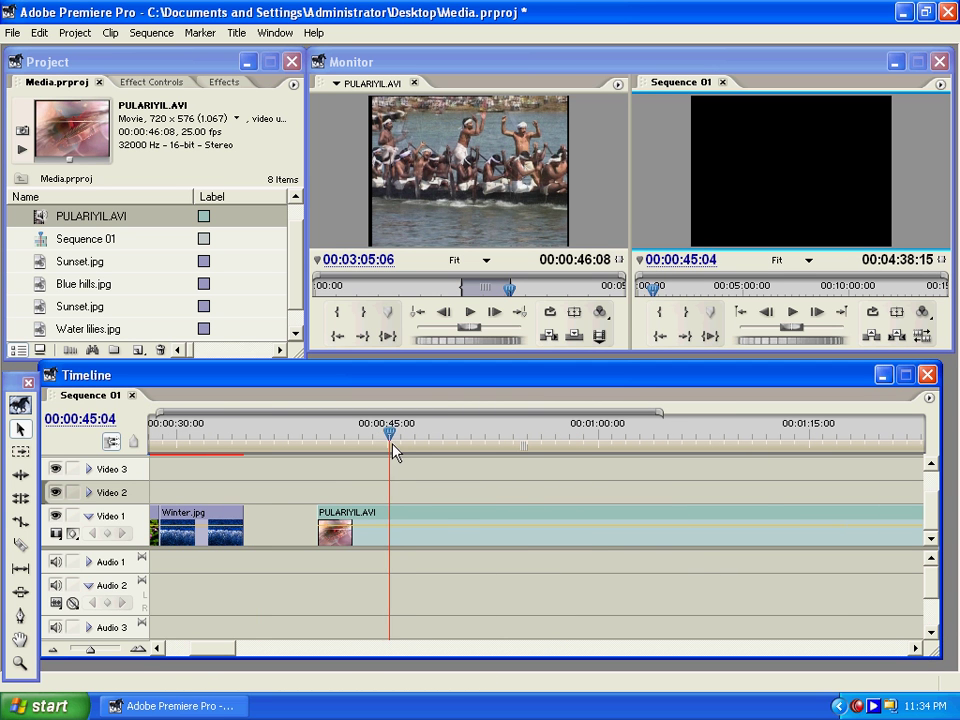
key(space)
key(b)
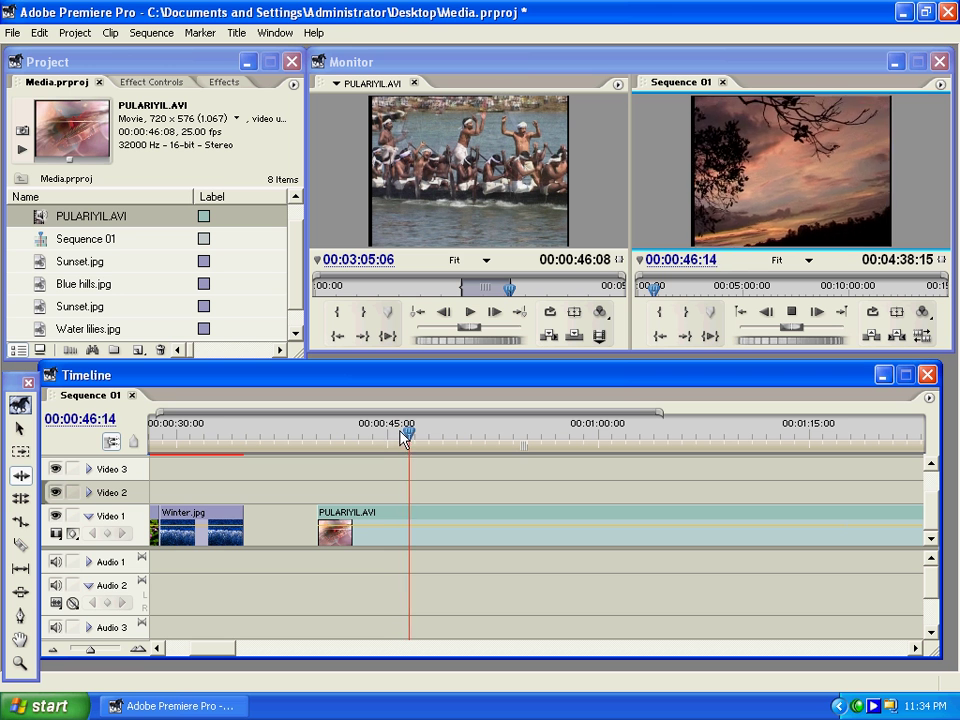
drag(418, 437, 492, 444)
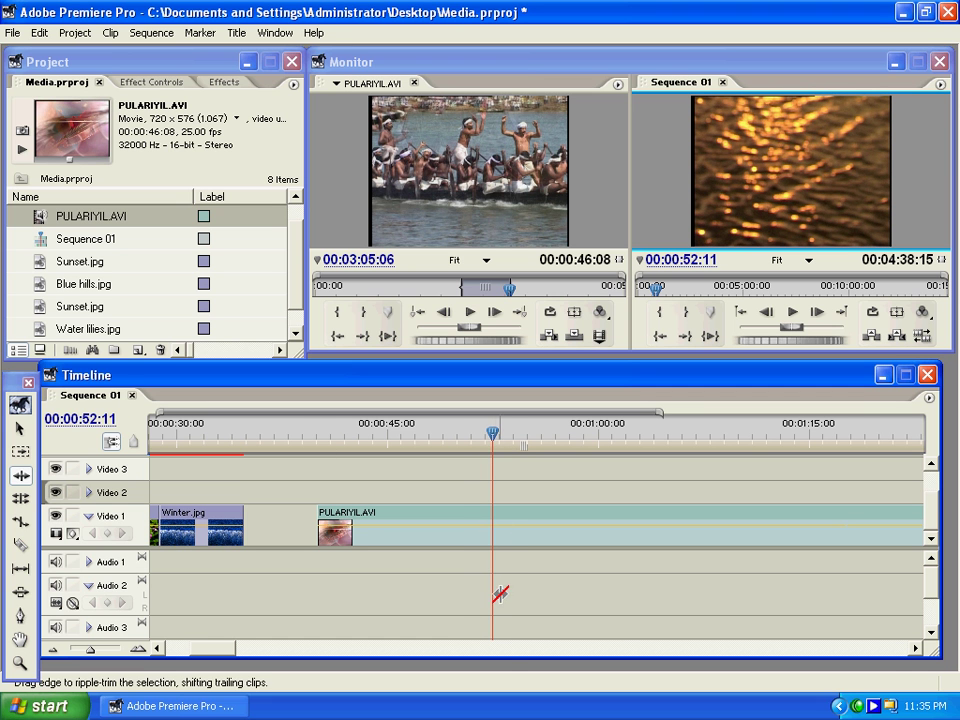
click(21, 542)
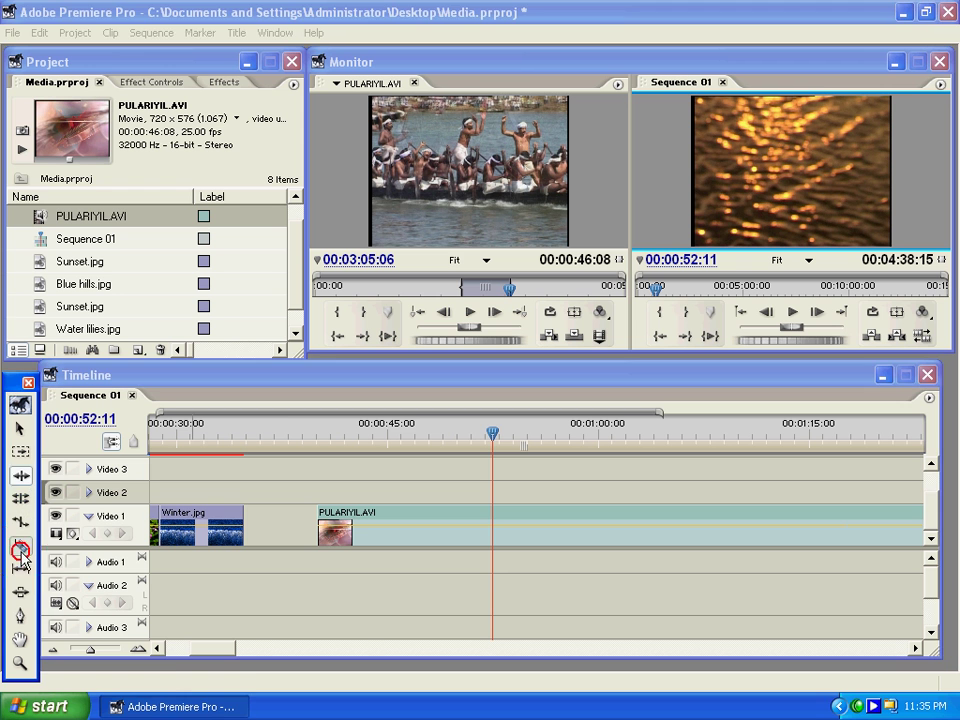
click(497, 528)
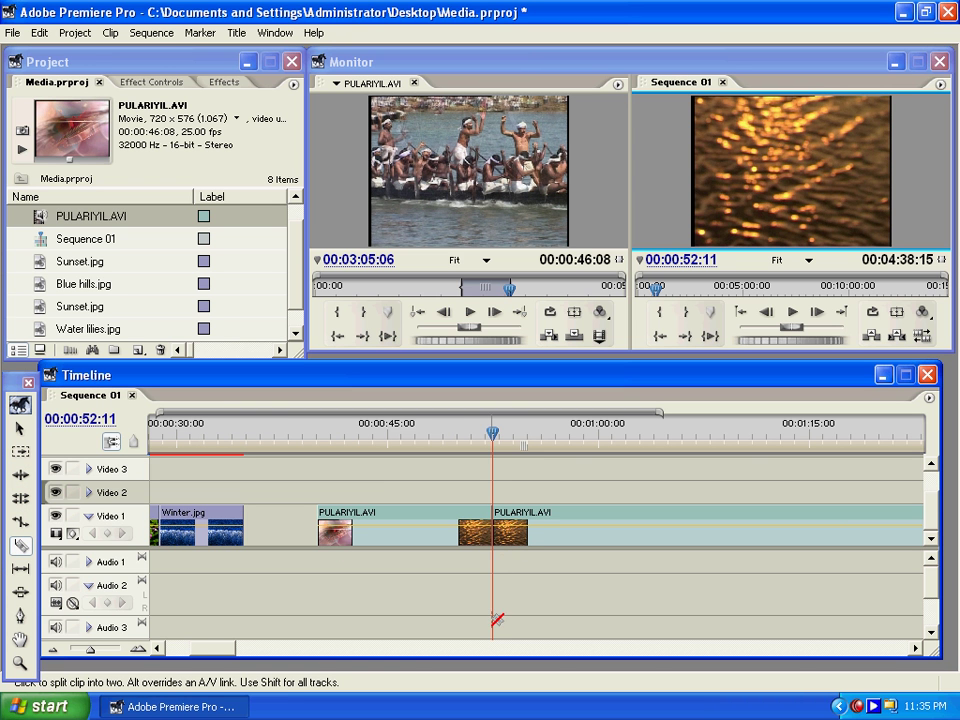
click(20, 428)
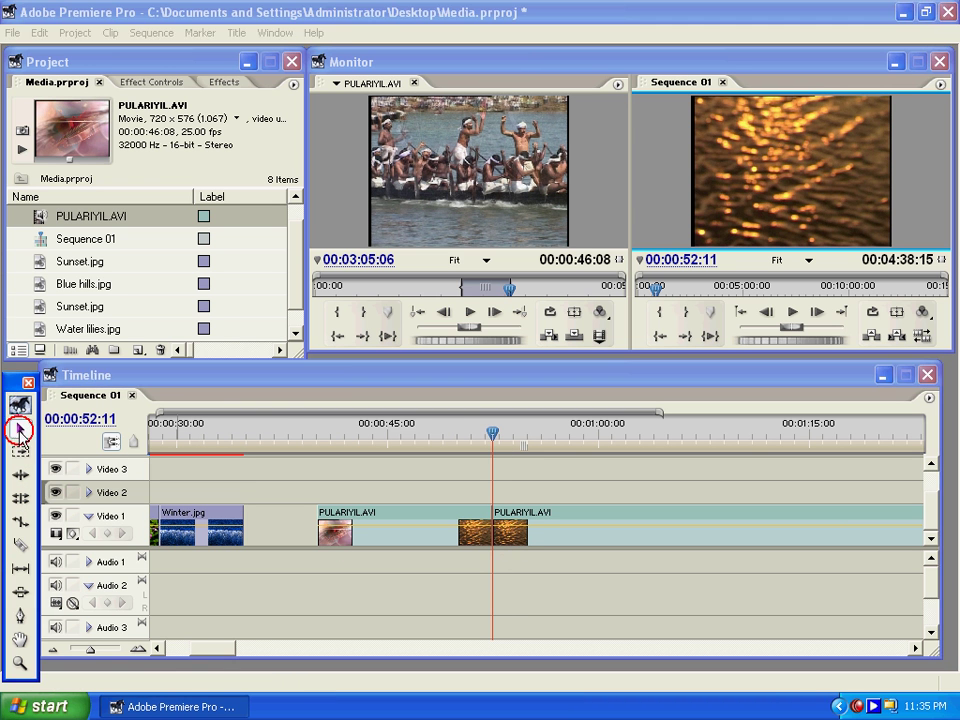
Split the second part of the PULARIYIL.AVI clip at 00:01:03:08, returning to the Selection tool.
drag(489, 433, 651, 464)
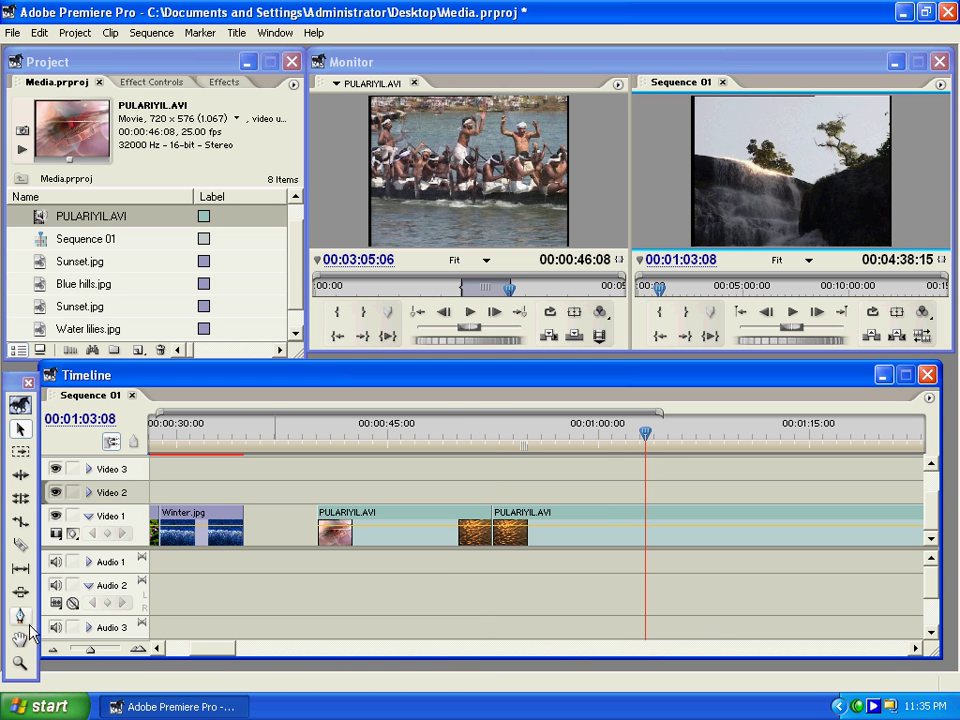
click(20, 545)
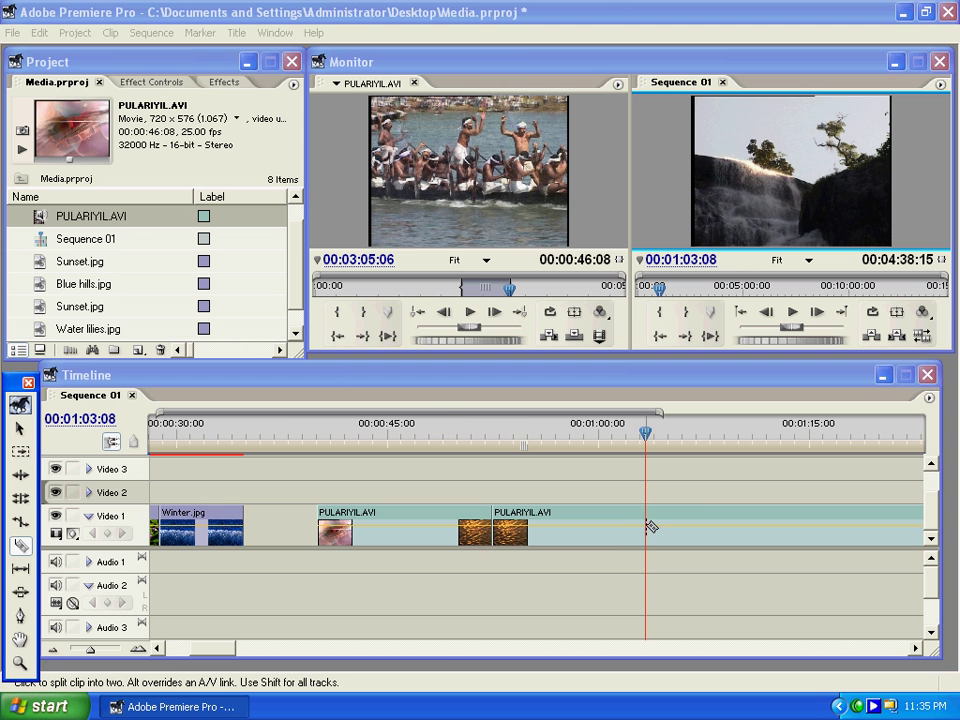
click(645, 529)
click(20, 430)
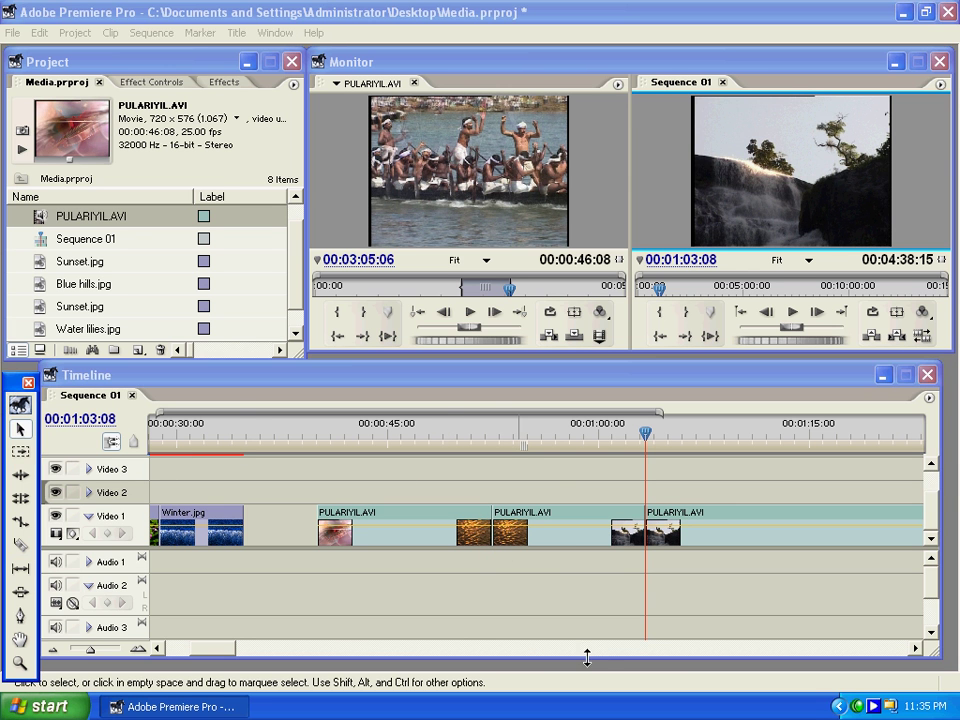
Ripple delete the middle PULARIYIL.AVI segment between the two cuts.
click(553, 527)
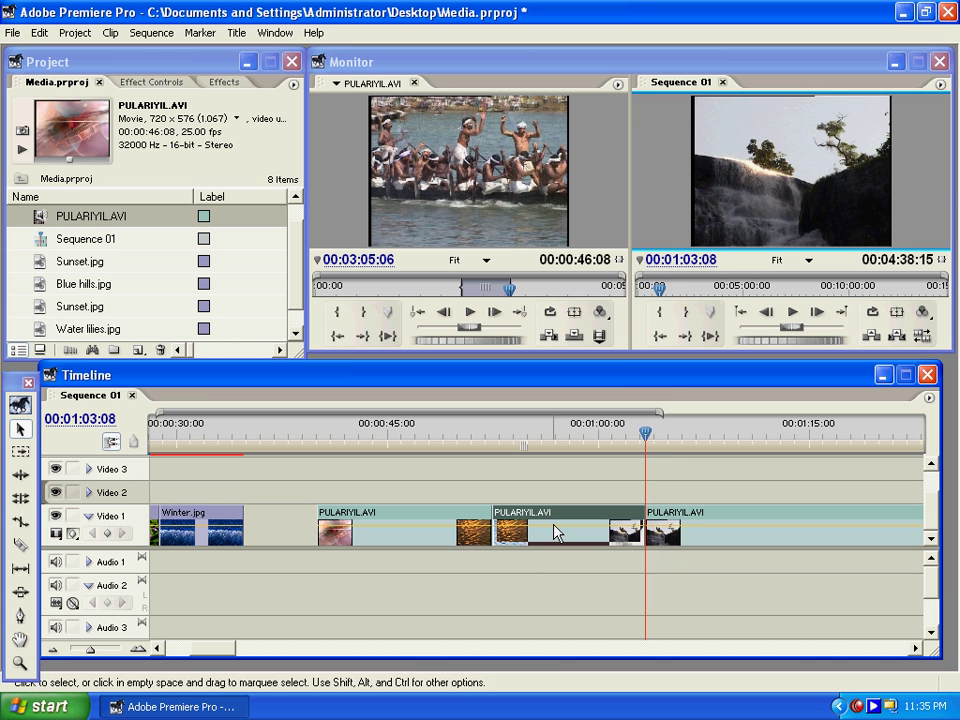
right_click(554, 523)
click(606, 320)
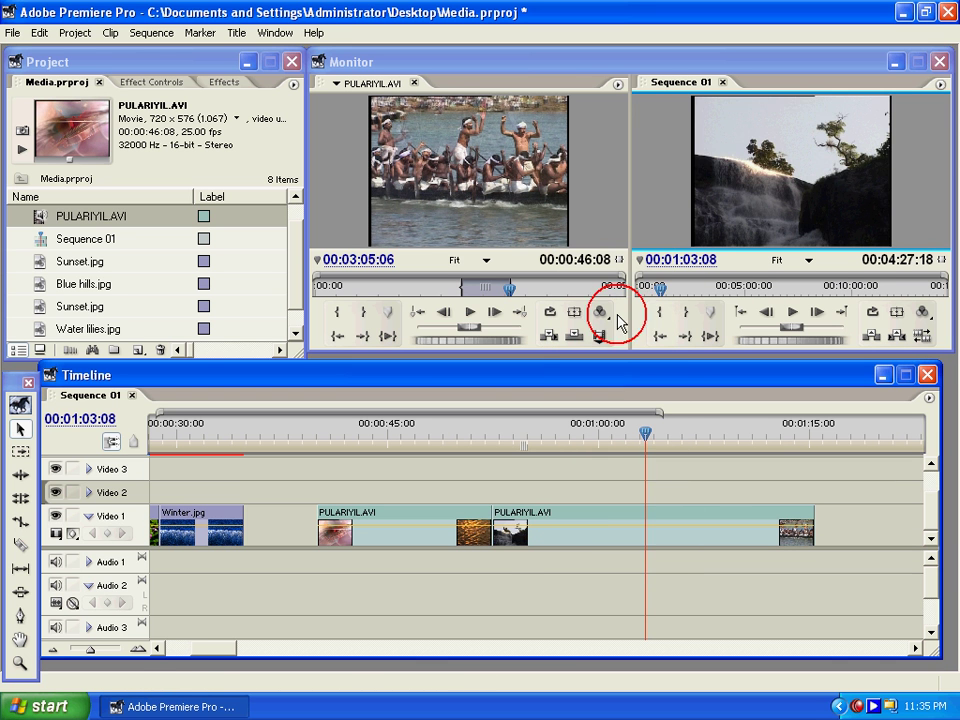
Apply the Cube Spin transition to the cut between the two remaining PULARIYIL.AVI clips.
drag(484, 435, 457, 435)
click(414, 519)
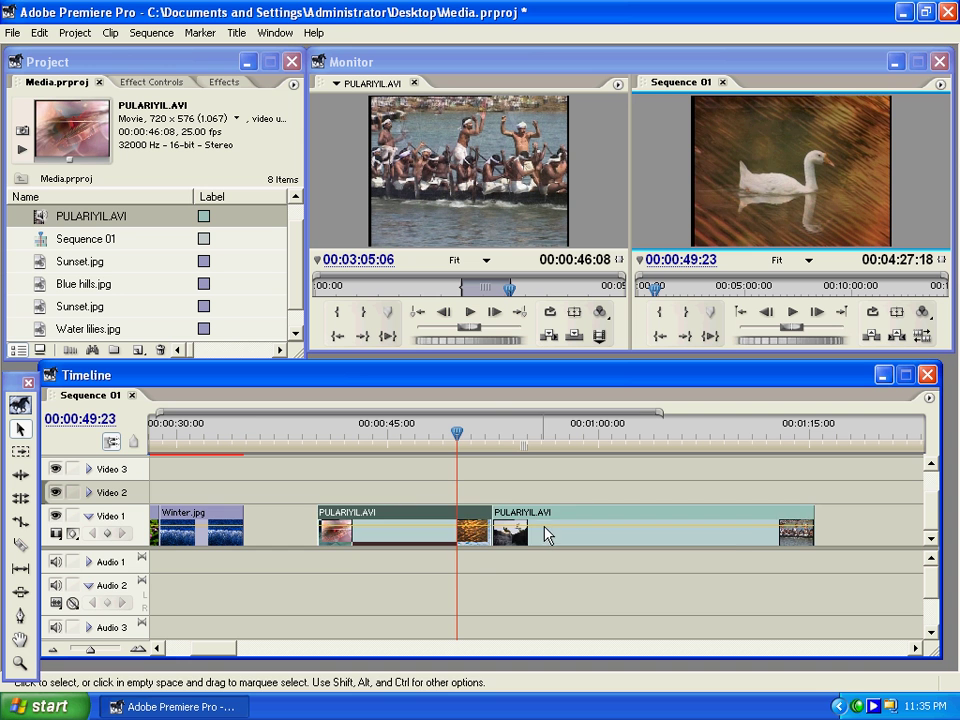
click(544, 531)
click(490, 444)
mouse_move(490, 448)
mouse_down()
mouse_move(514, 452)
mouse_move(482, 452)
mouse_move(528, 455)
mouse_move(481, 450)
mouse_up()
click(466, 519)
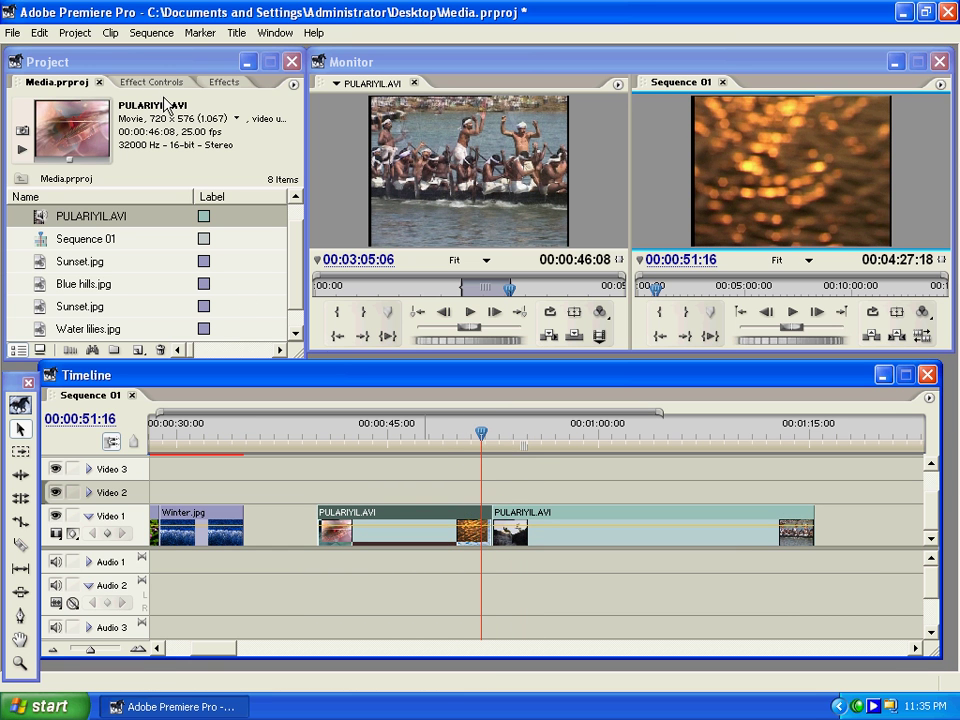
click(224, 82)
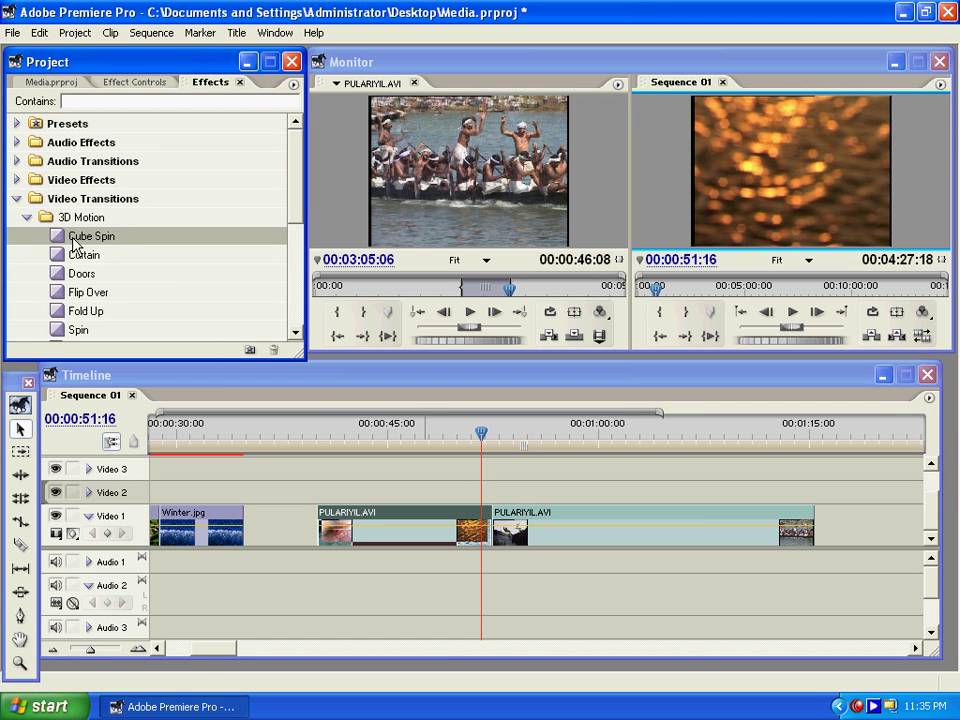
drag(470, 463, 496, 527)
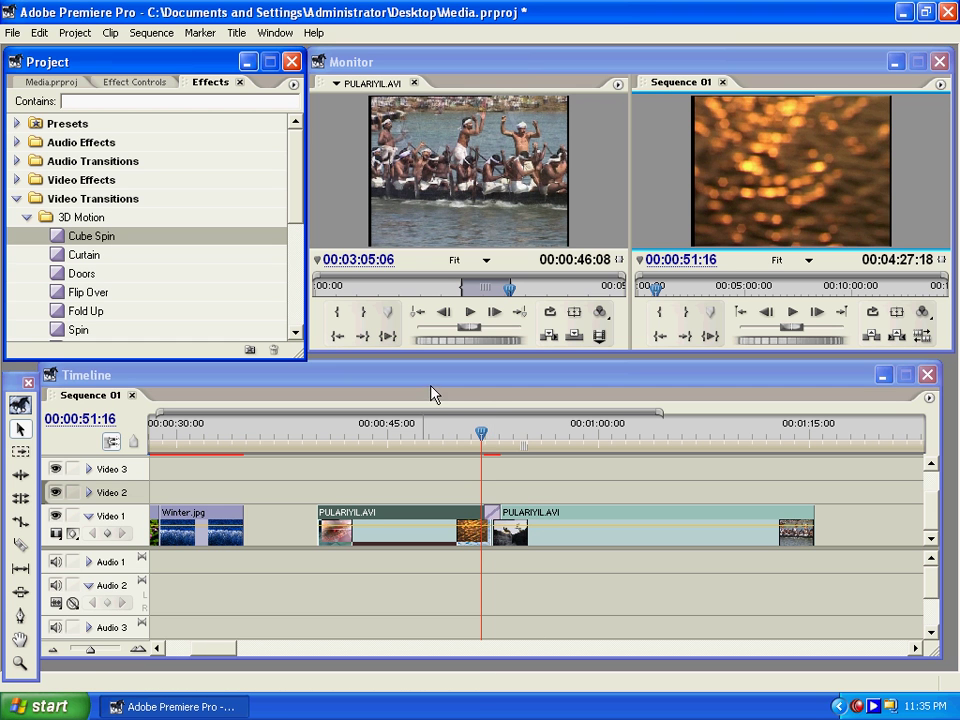
Preview the Cube Spin transition between the two PULARIYIL.AVI clips by scrubbing and playing across it.
click(483, 434)
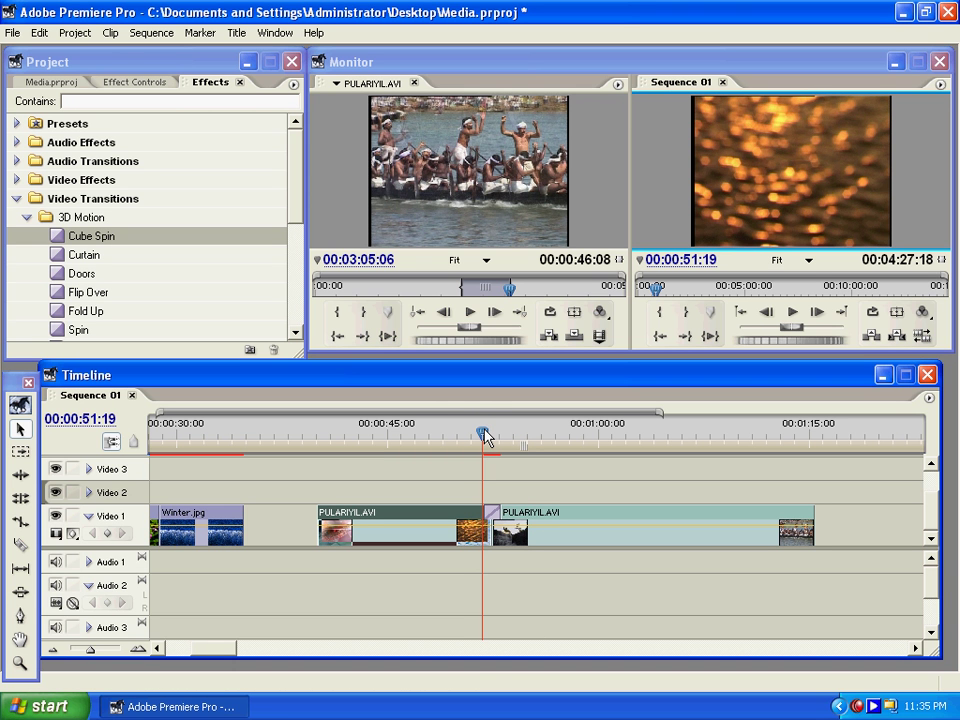
drag(483, 434, 524, 445)
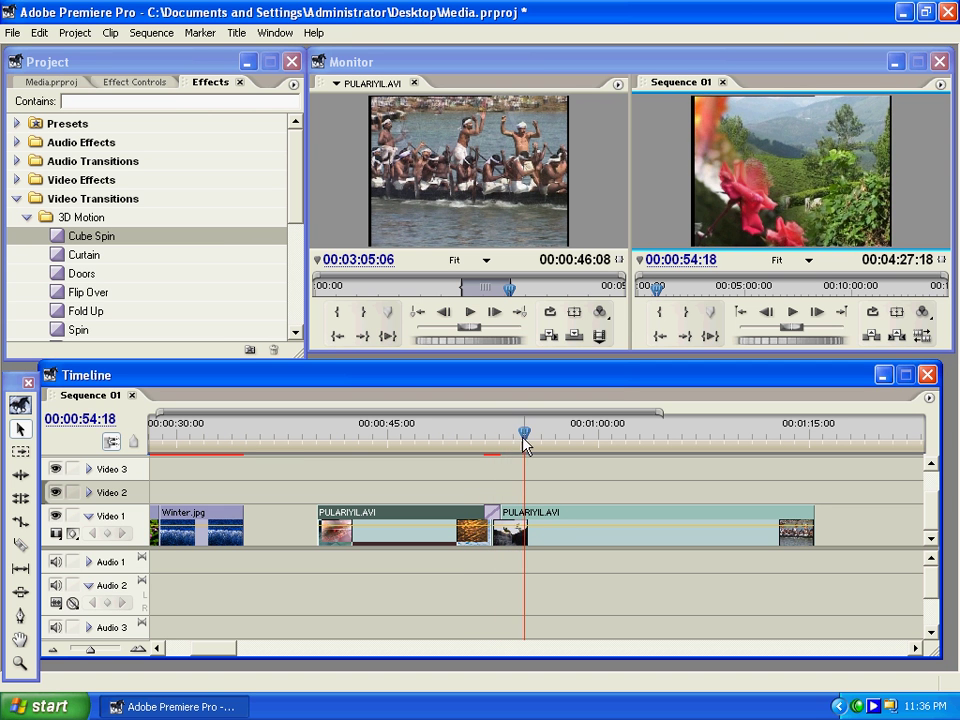
click(472, 437)
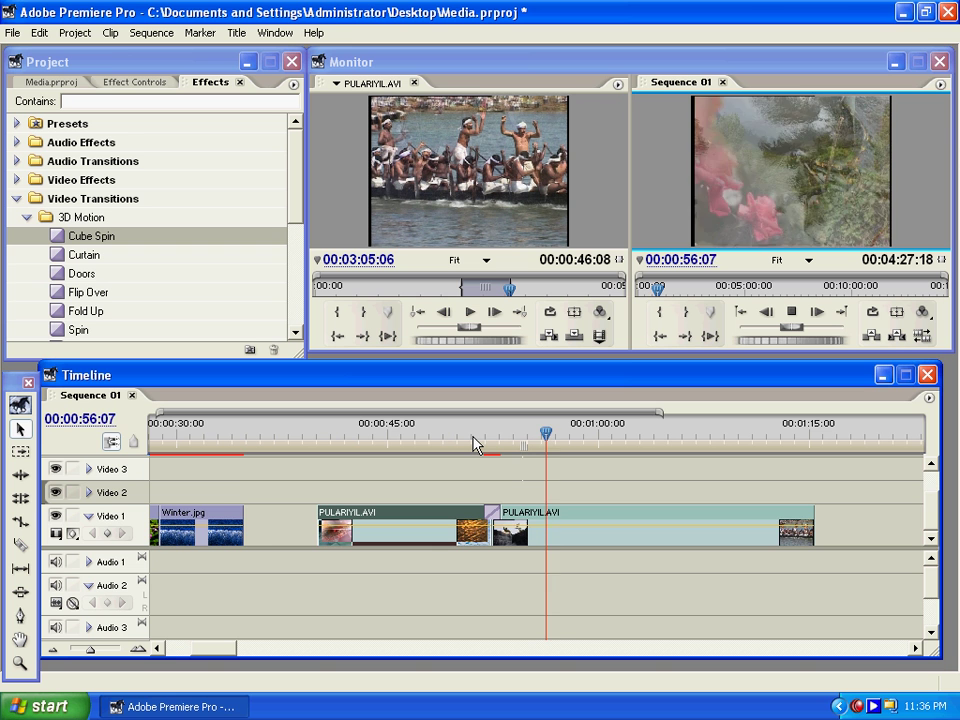
key(space)
Play the sequence from the end of Blue hills.jpg into Sunset.jpg to review the transition between them.
drag(476, 444, 312, 443)
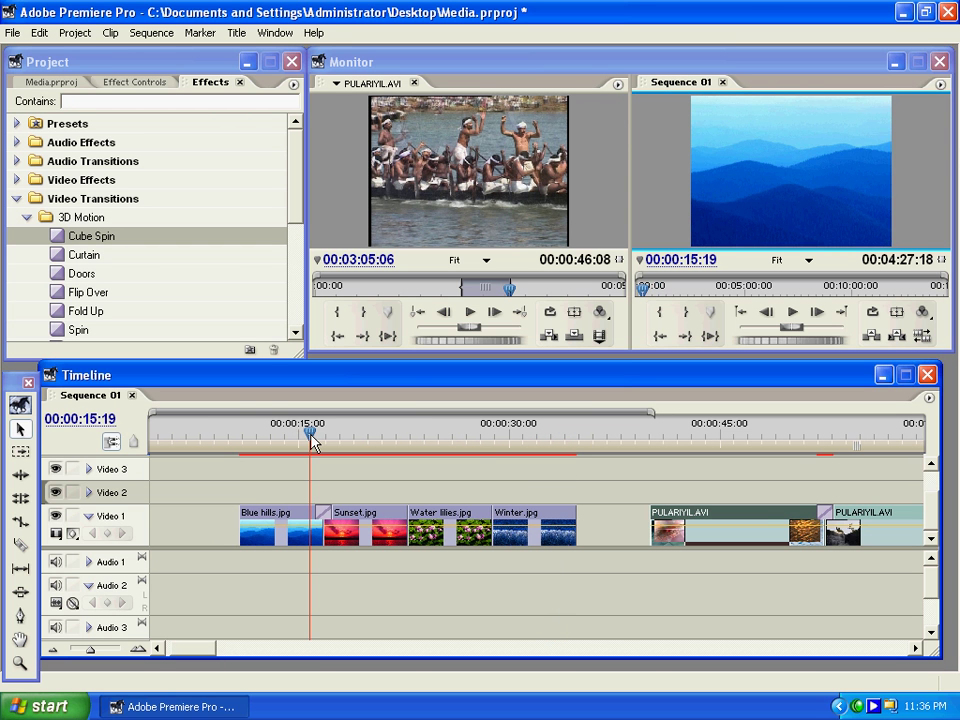
key(space)
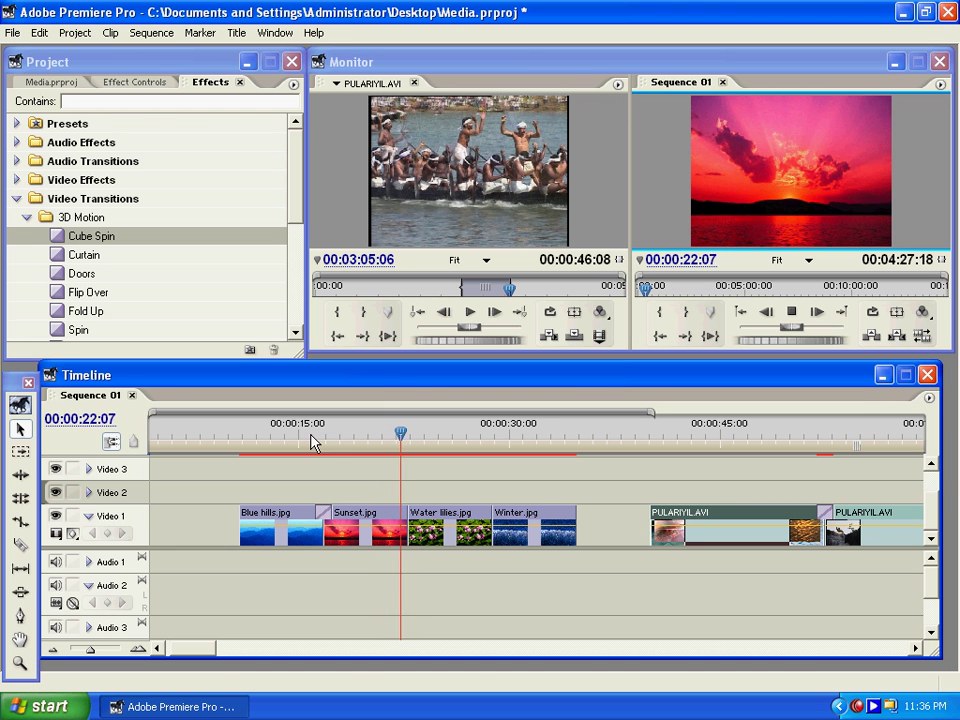
click(379, 437)
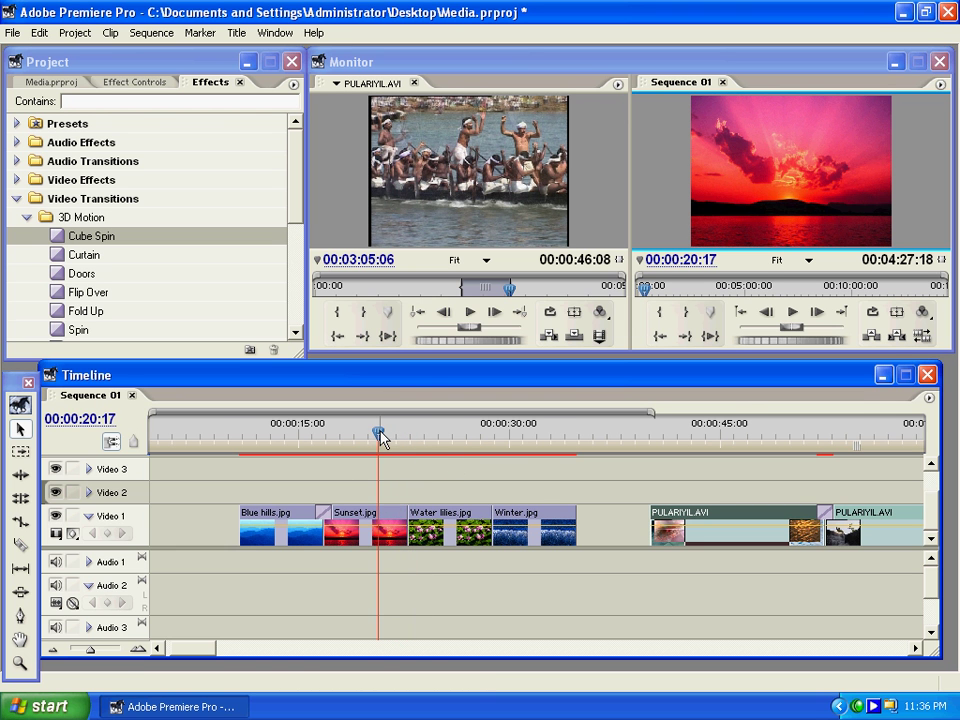
Apply the Curtain transition to the cut between Sunset.jpg and Water lilies.jpg, and play across it to preview it.
key(=)
click(918, 650)
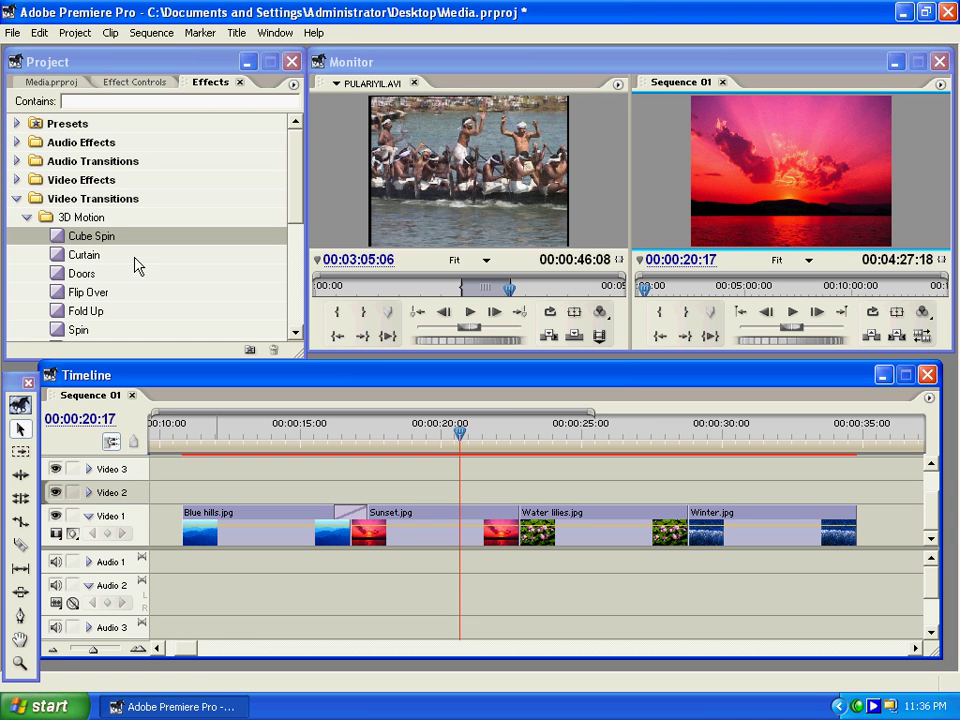
drag(78, 258, 518, 530)
click(498, 440)
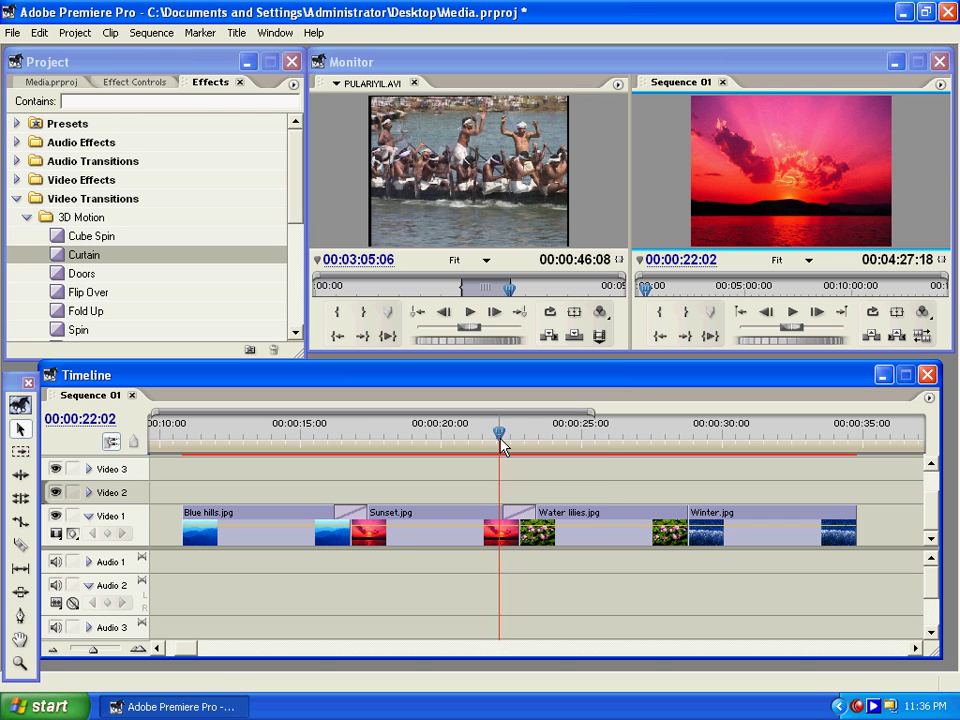
key(space)
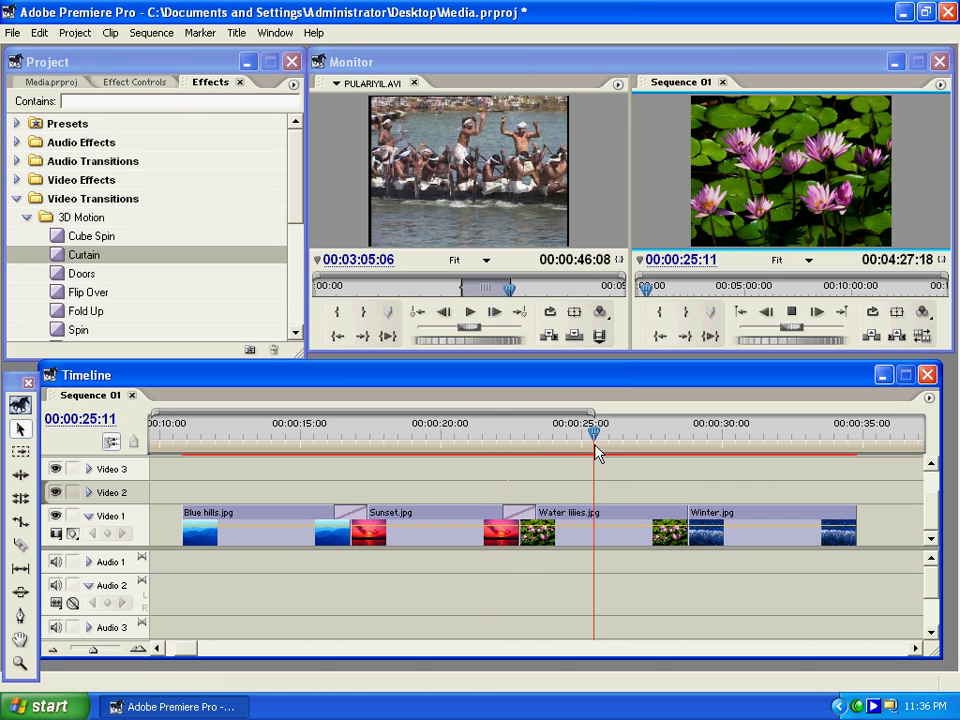
key(space)
Apply the Doors transition to the cut between Water lilies.jpg and Winter.jpg, and play across it to preview it.
click(84, 276)
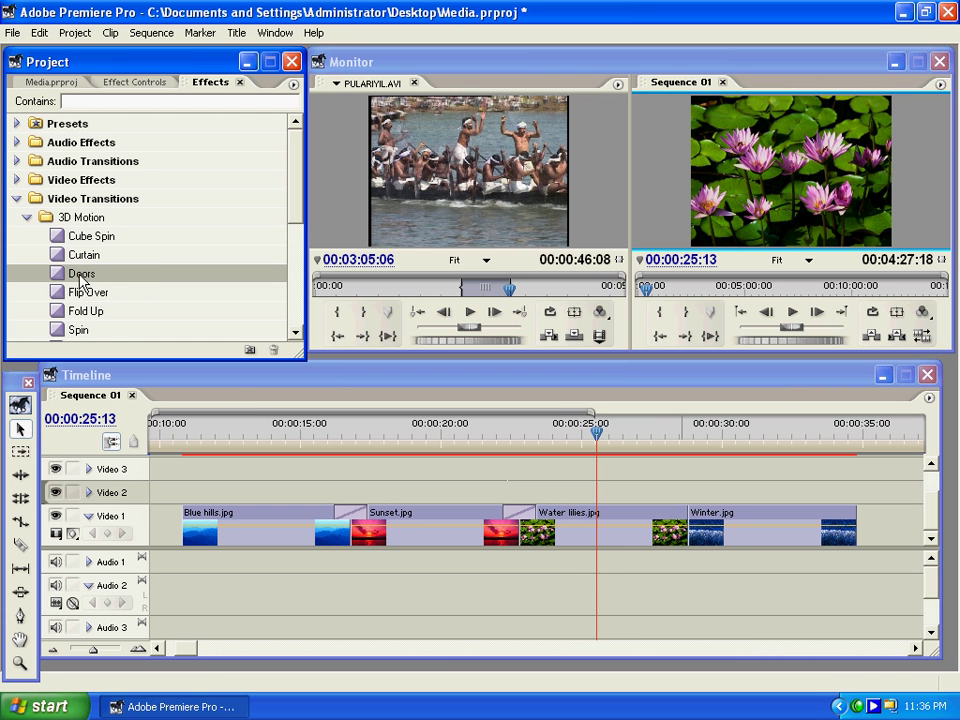
drag(80, 283, 689, 537)
click(670, 436)
key(space)
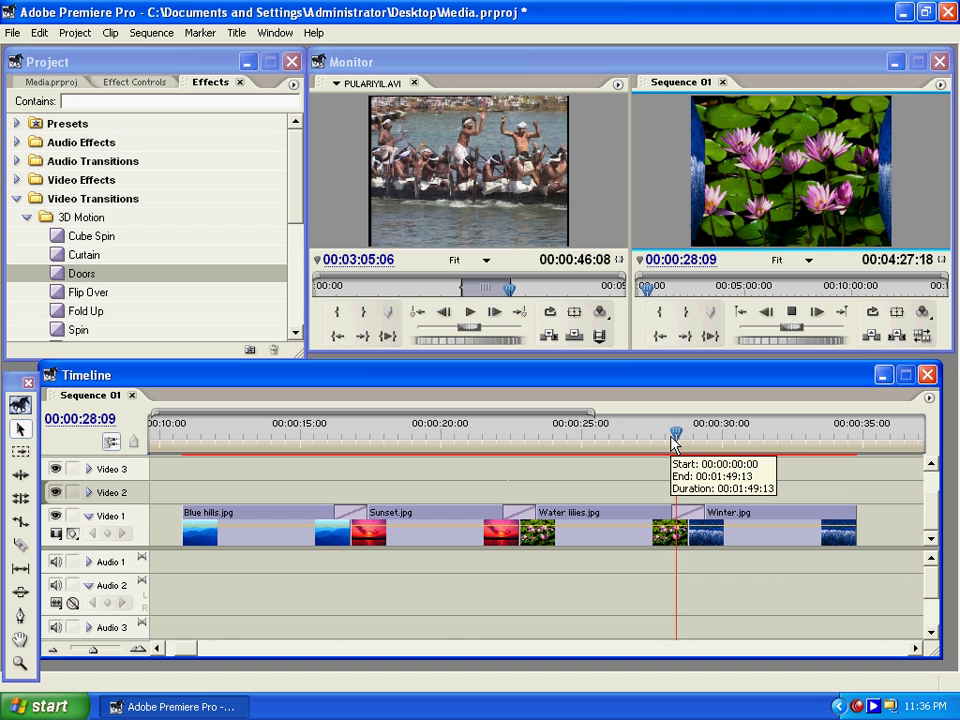
Browse the remaining video transition categories and move the playhead to 00:00:10:01, just before Blue hills.jpg.
click(486, 437)
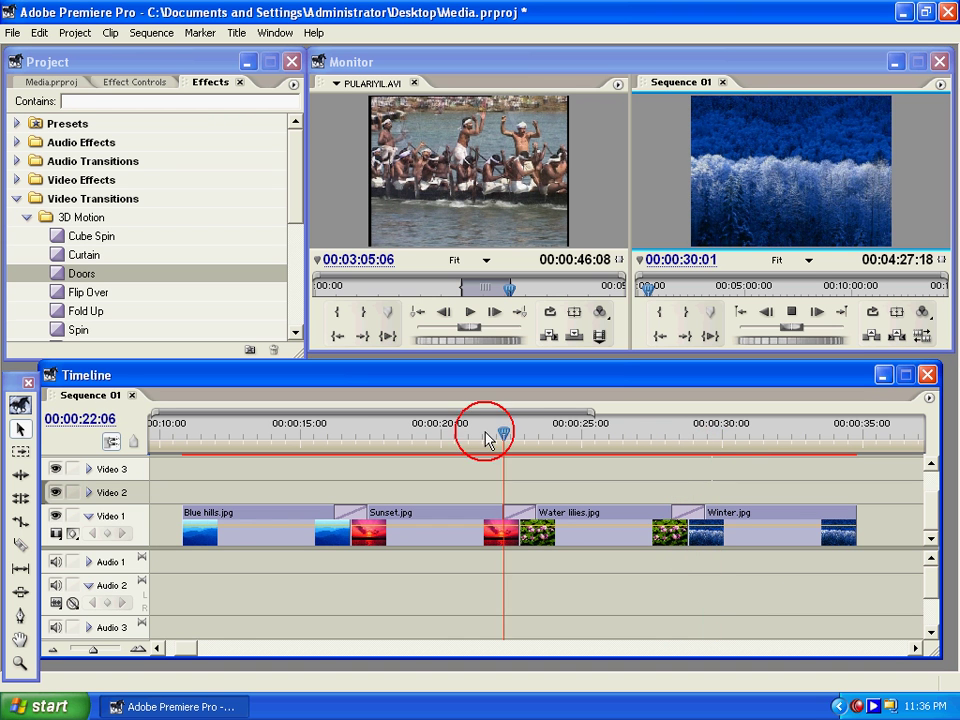
click(268, 436)
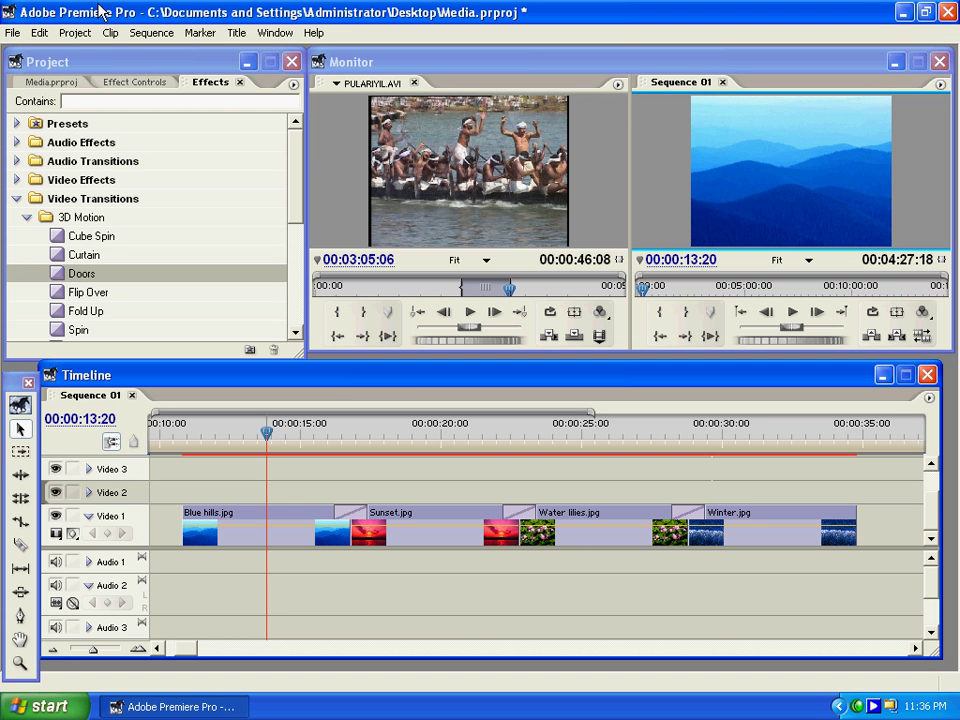
click(294, 200)
drag(294, 200, 303, 298)
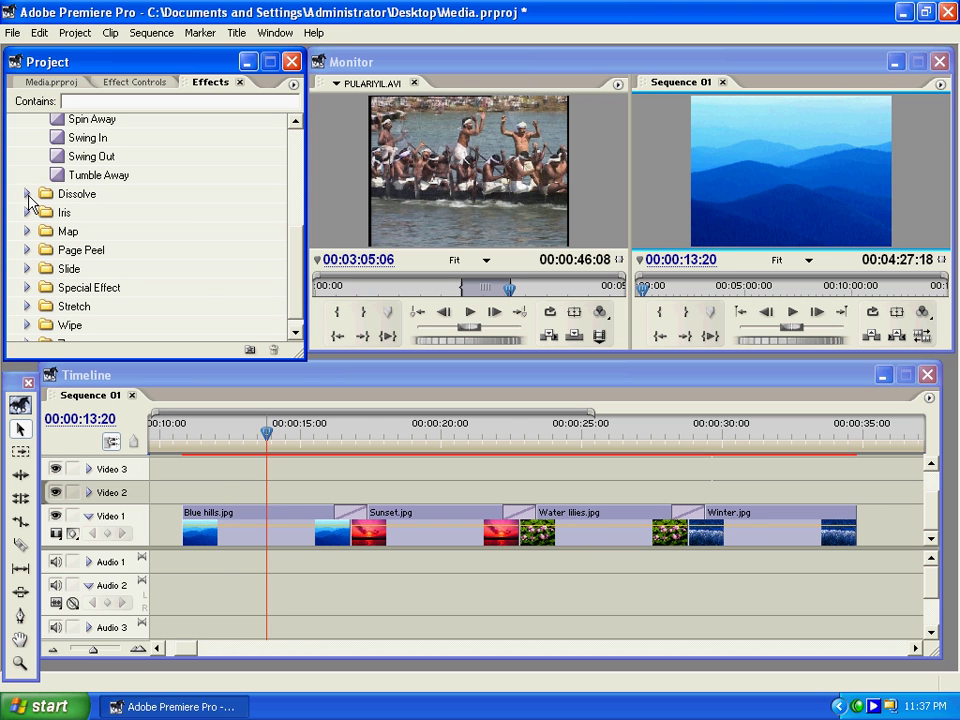
drag(230, 436, 160, 436)
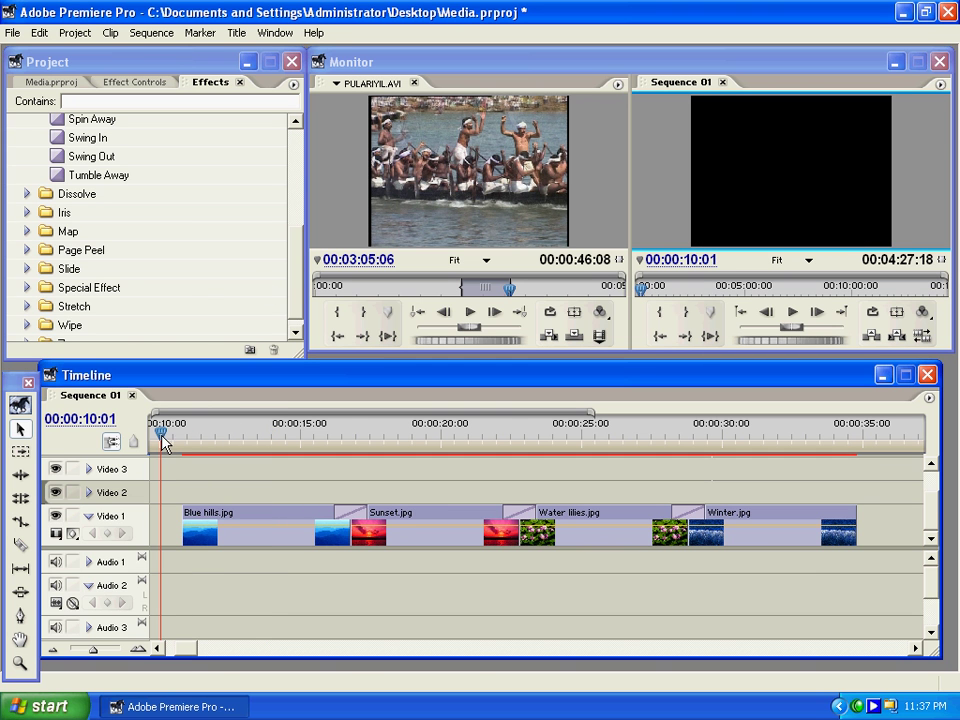
drag(185, 648, 177, 648)
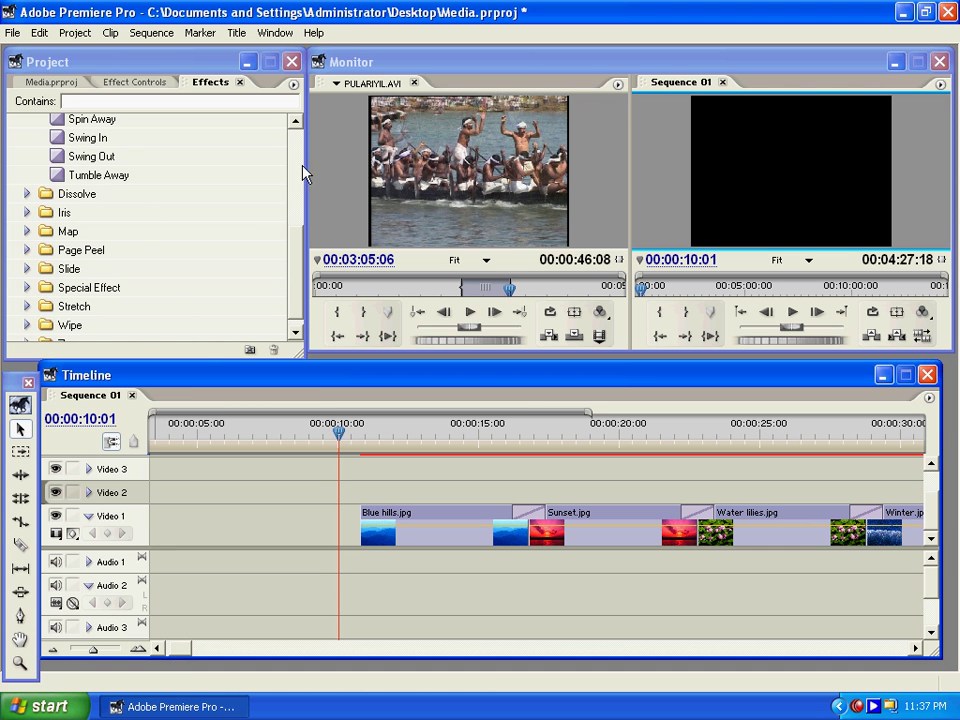
Apply the Cross Dissolve transition from the Dissolve category to the start of Blue hills.jpg on Video 1.
click(295, 121)
click(295, 121)
click(295, 121)
click(295, 121)
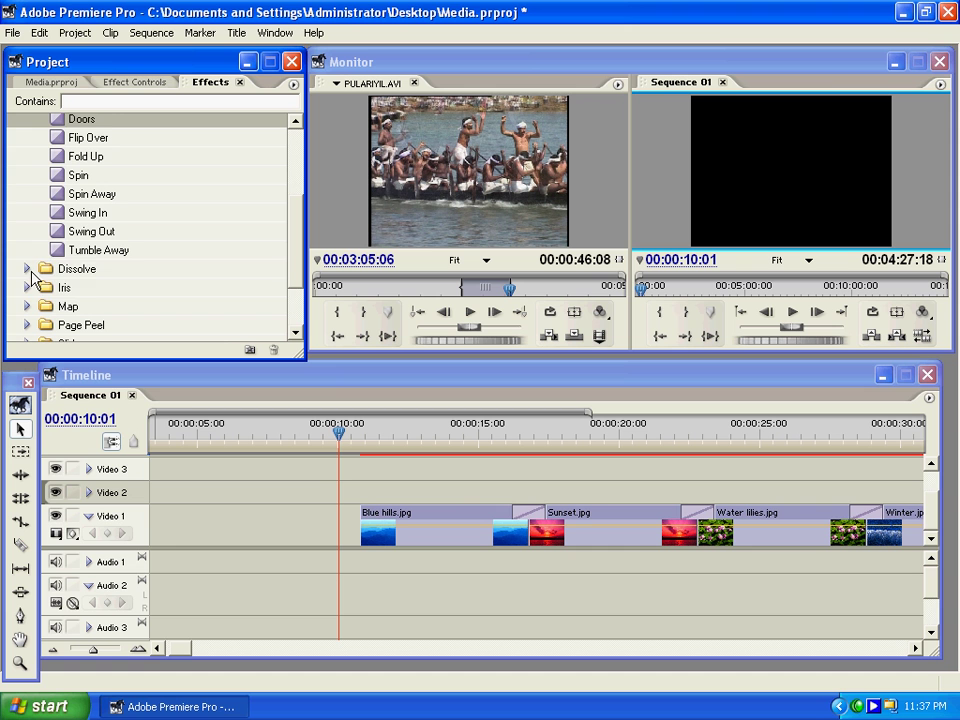
click(31, 272)
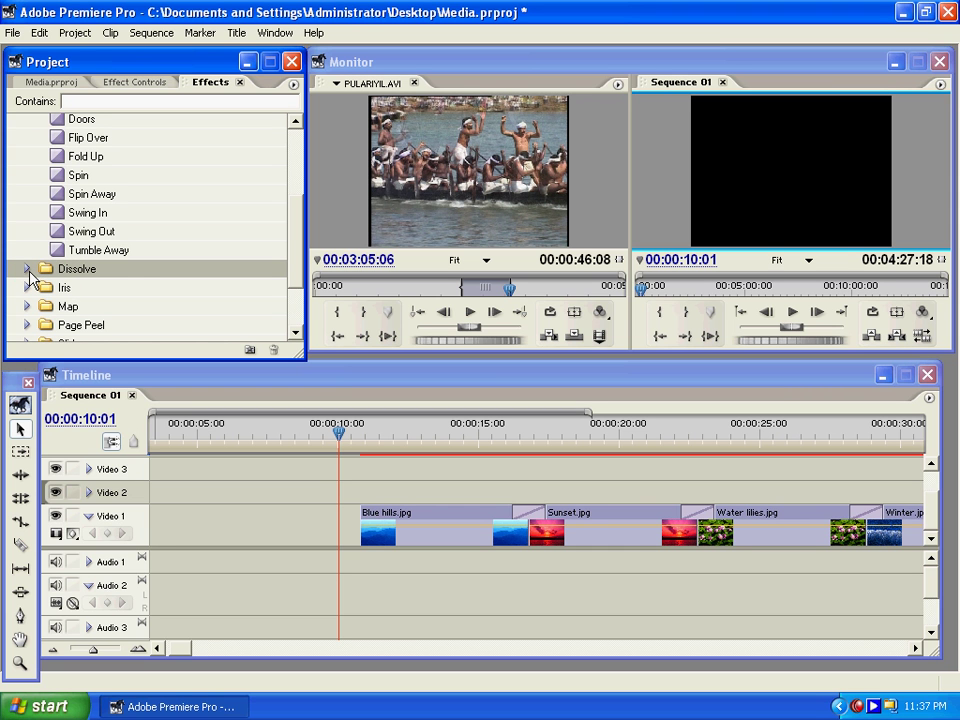
click(27, 269)
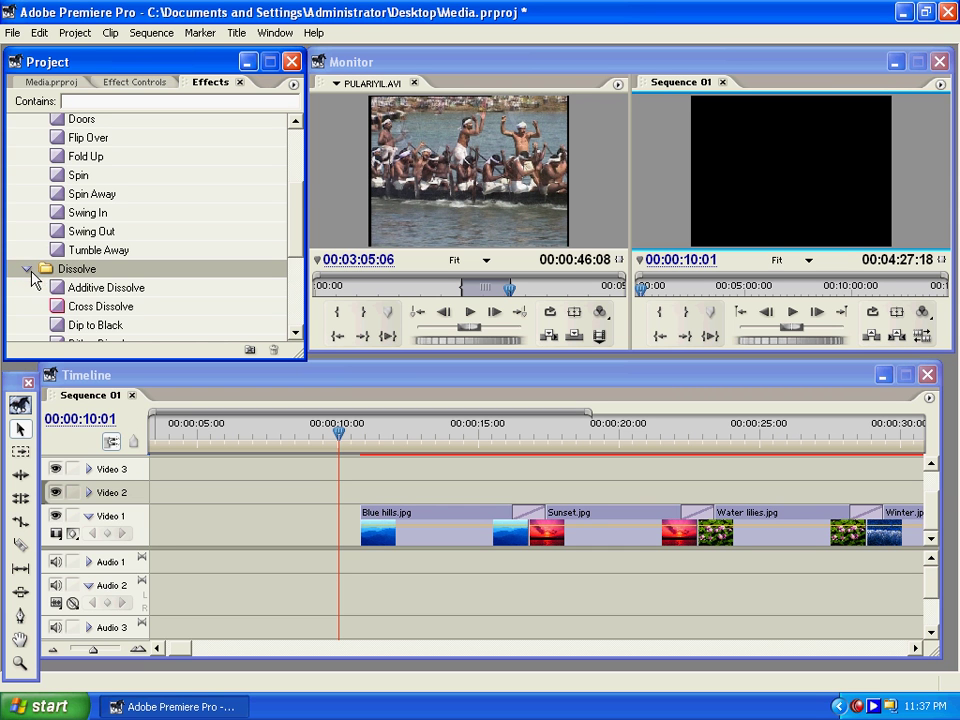
click(104, 307)
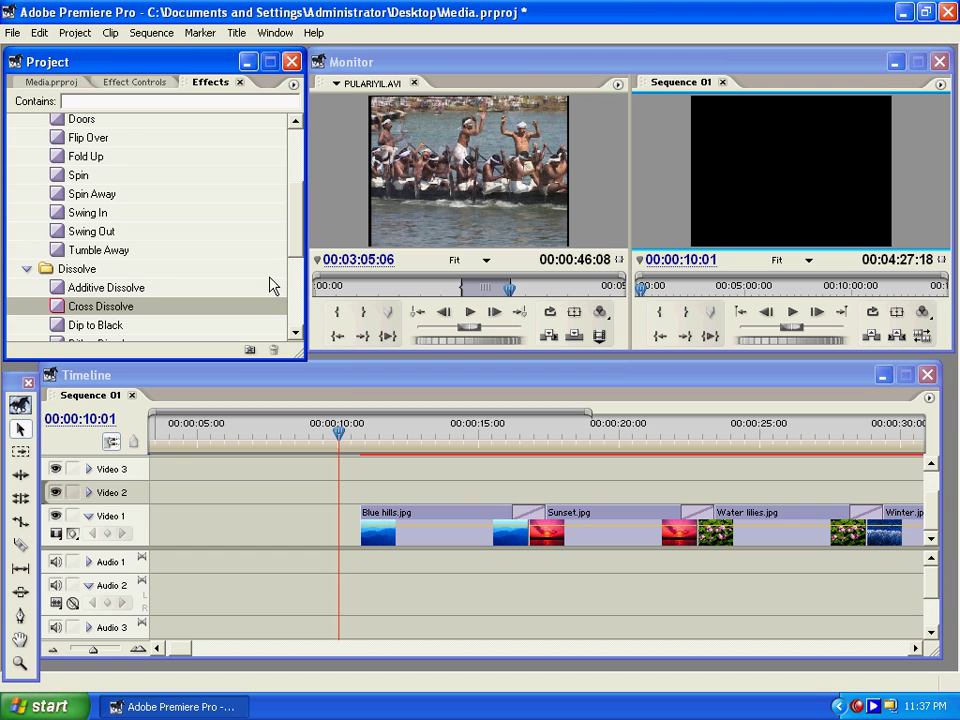
drag(292, 252, 292, 280)
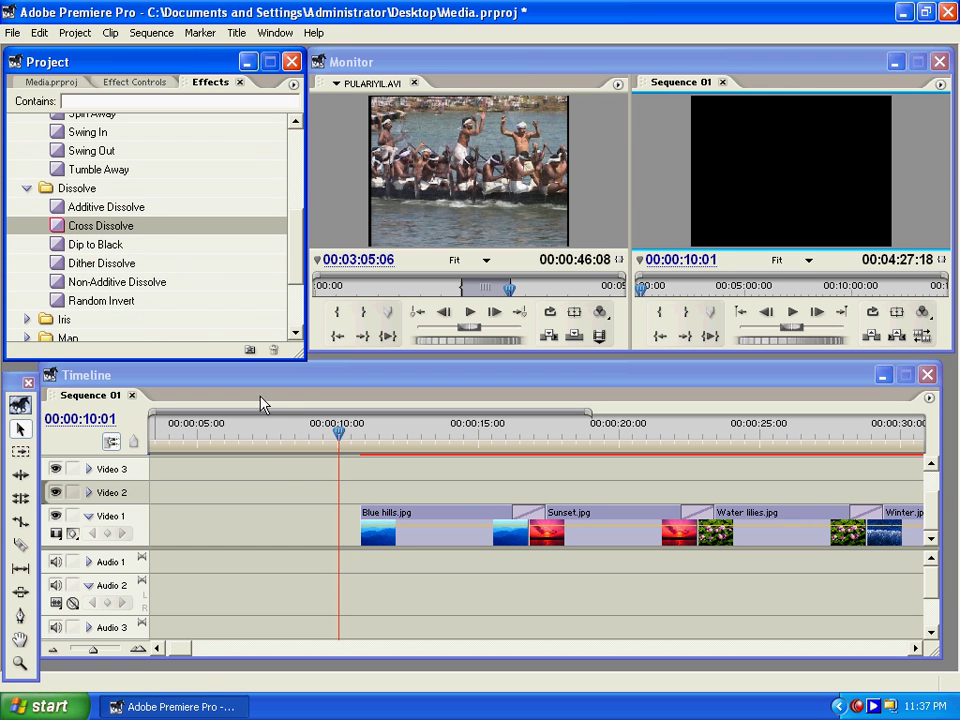
drag(265, 427, 372, 538)
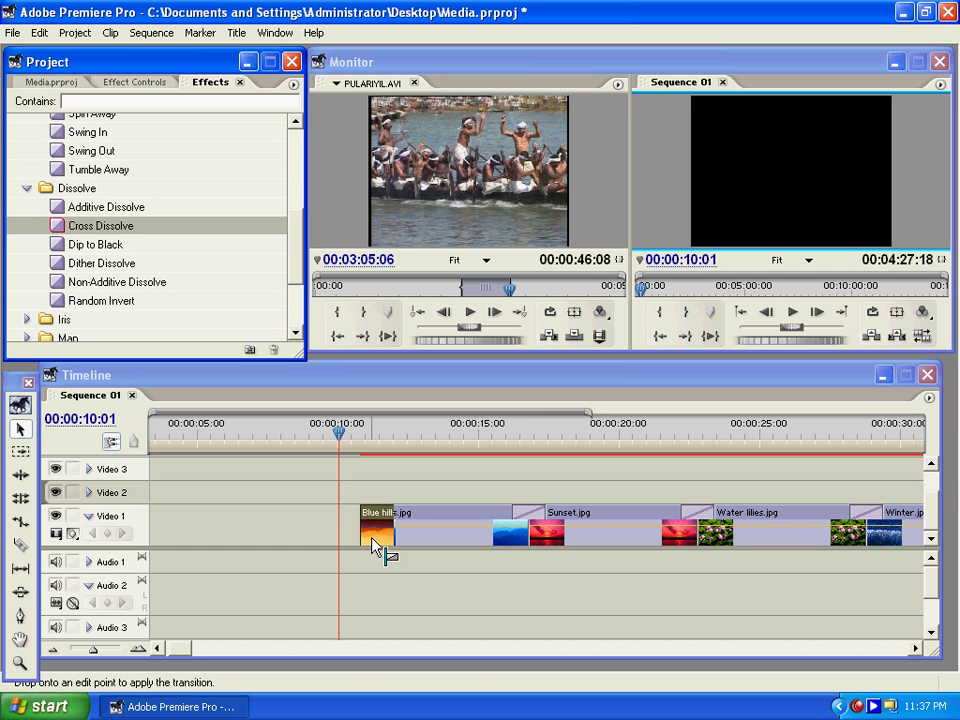
mouse_move(372, 542)
mouse_down()
mouse_move(379, 548)
mouse_move(378, 540)
mouse_up()
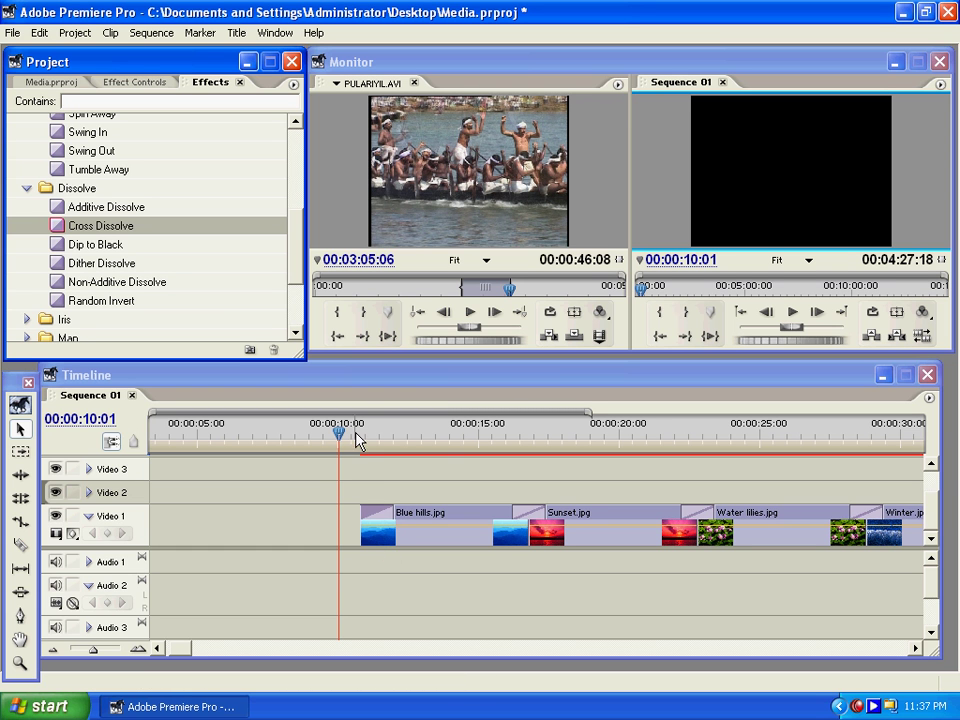
Play the sequence from 00:00:10:19 to preview the dissolve into Blue hills.jpg.
drag(357, 441, 362, 443)
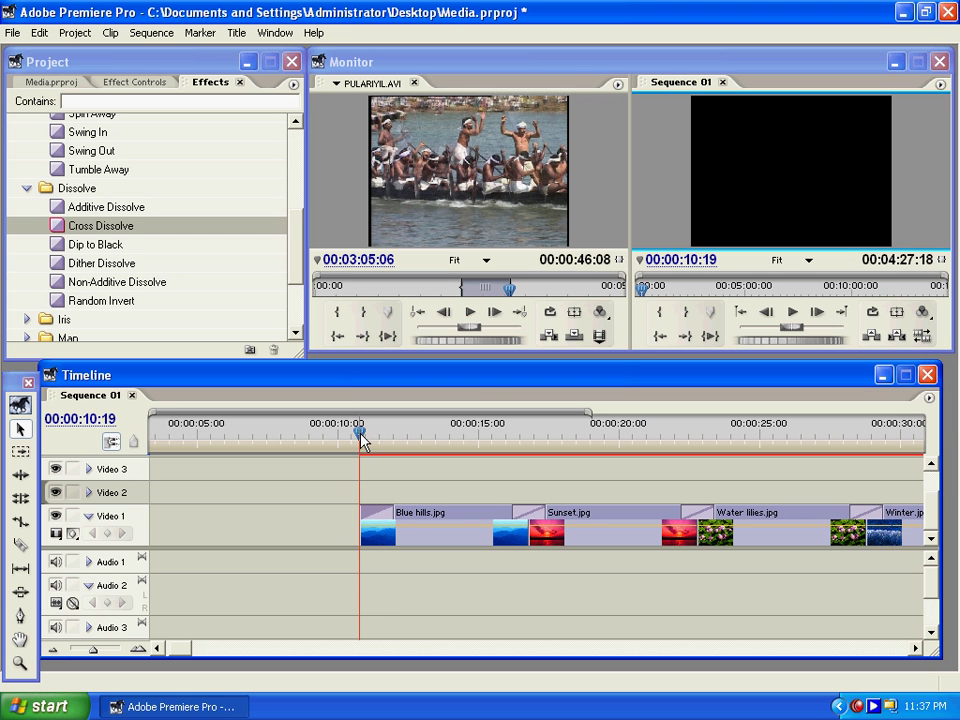
key(space)
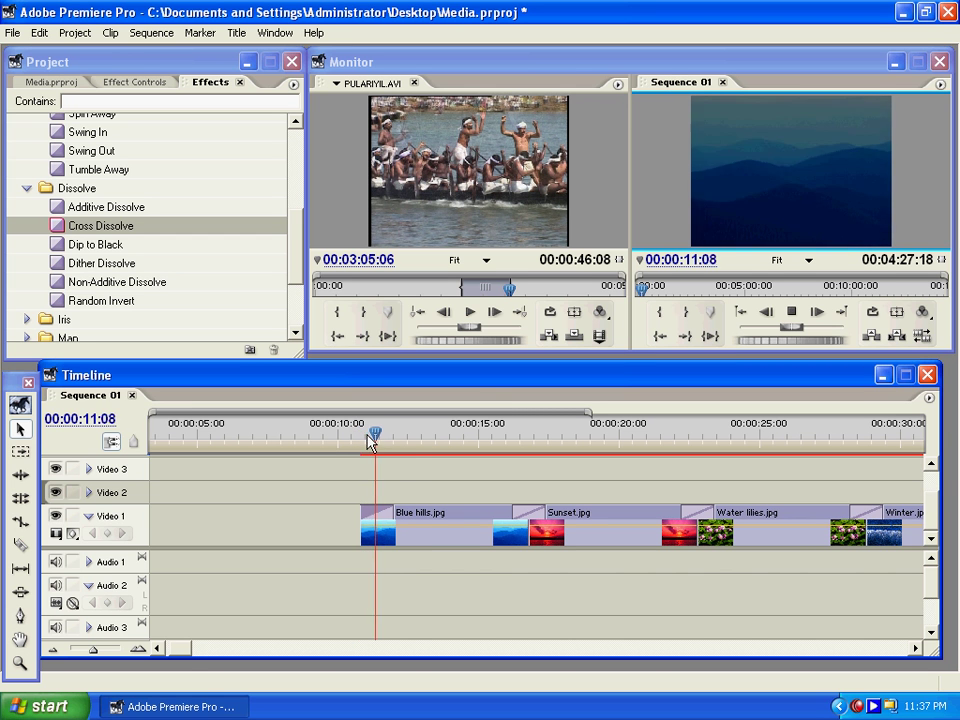
drag(388, 444, 413, 446)
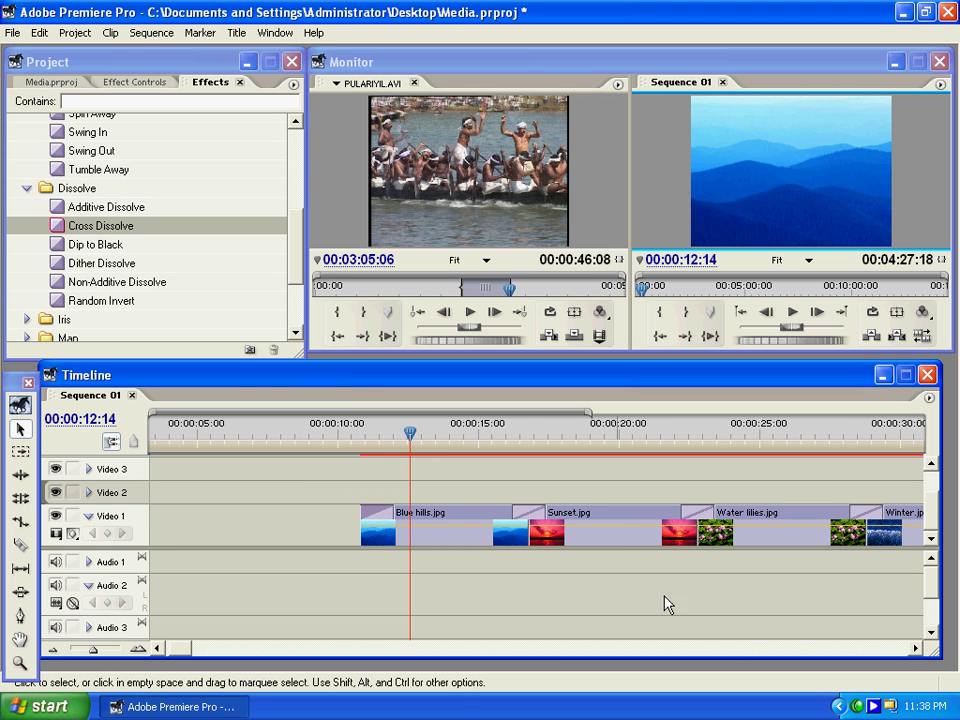
Apply the Cross Dissolve transition to the end of Winter.jpg, and play across it to preview the fade-out.
drag(915, 648, 915, 648)
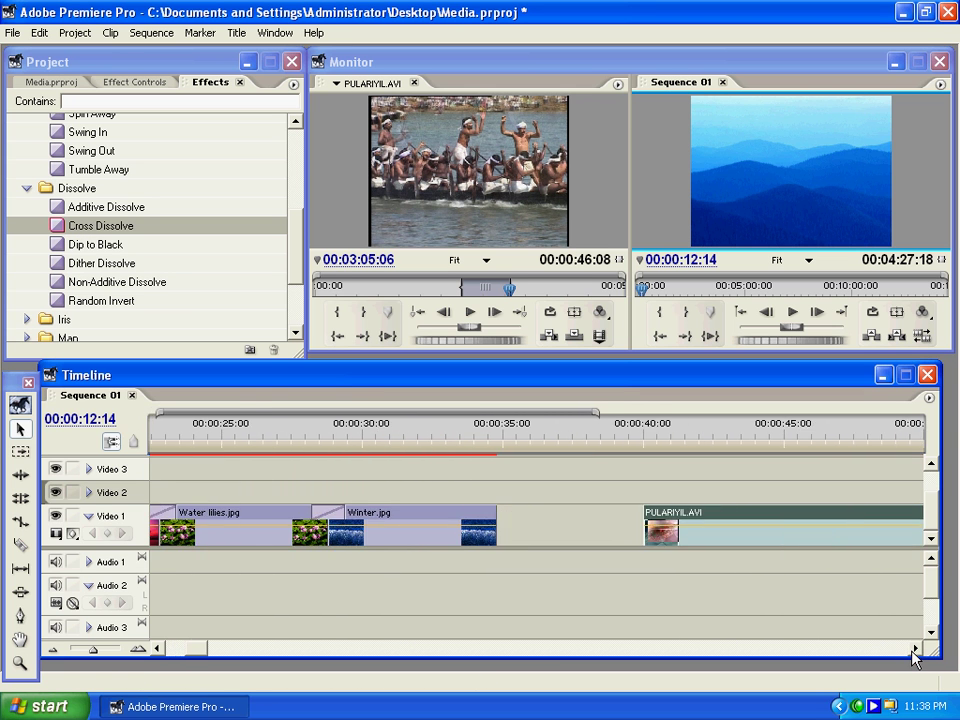
mouse_move(60, 226)
mouse_down()
mouse_move(472, 452)
mouse_move(478, 524)
mouse_up()
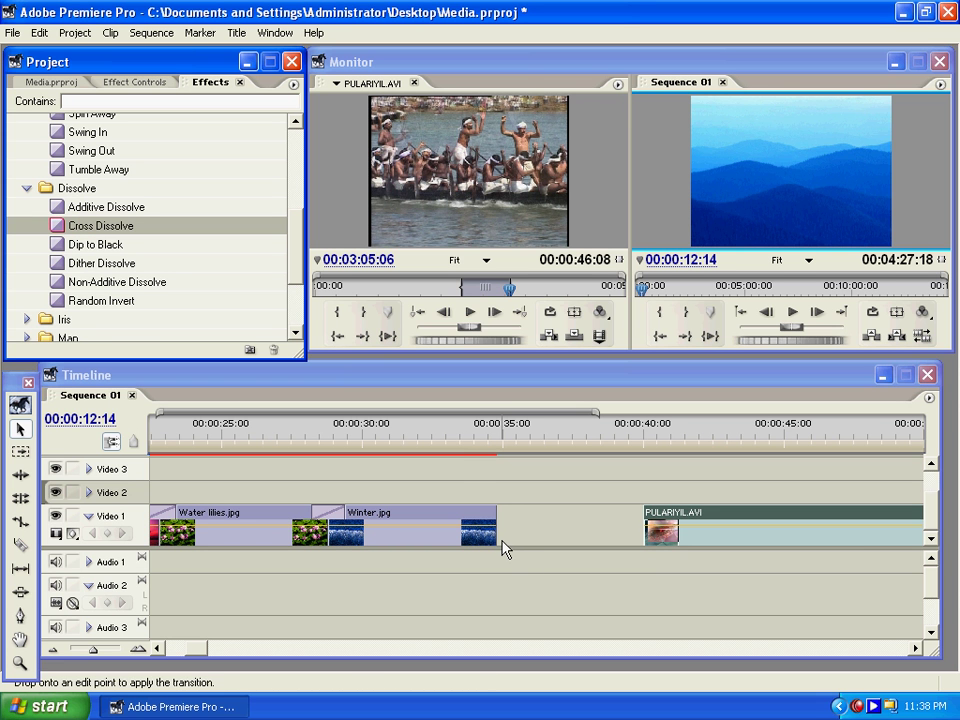
drag(503, 549, 492, 538)
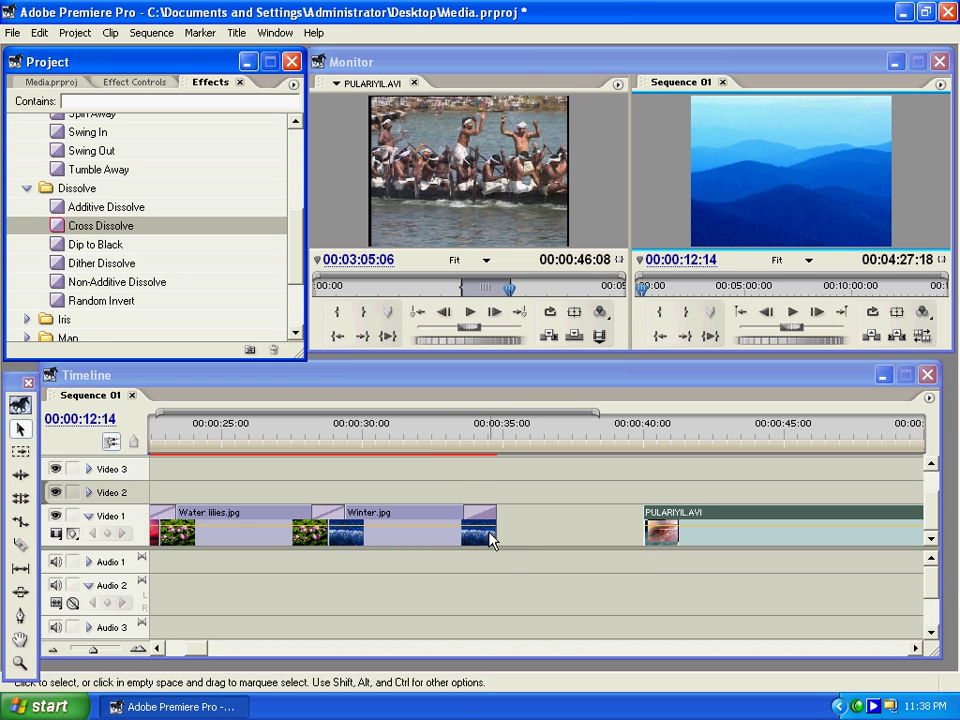
click(460, 433)
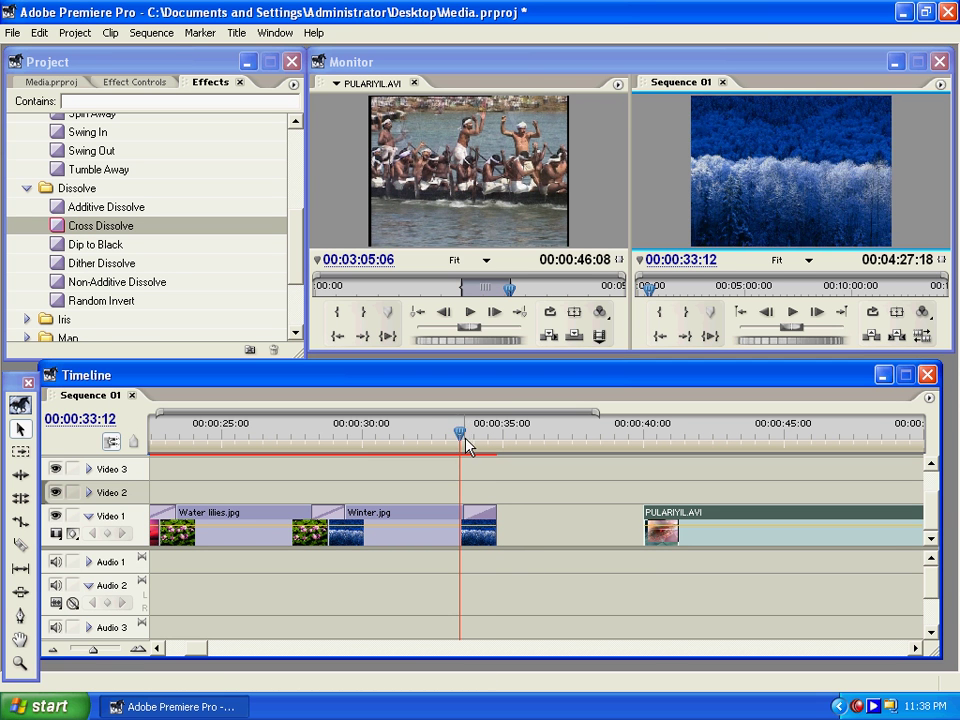
key(space)
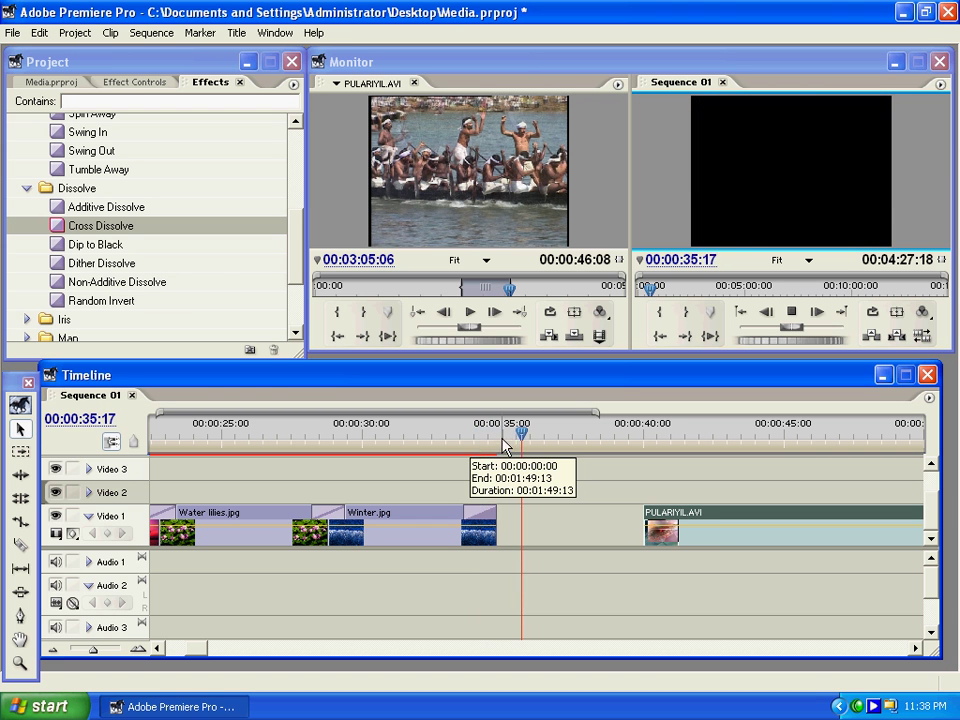
click(498, 433)
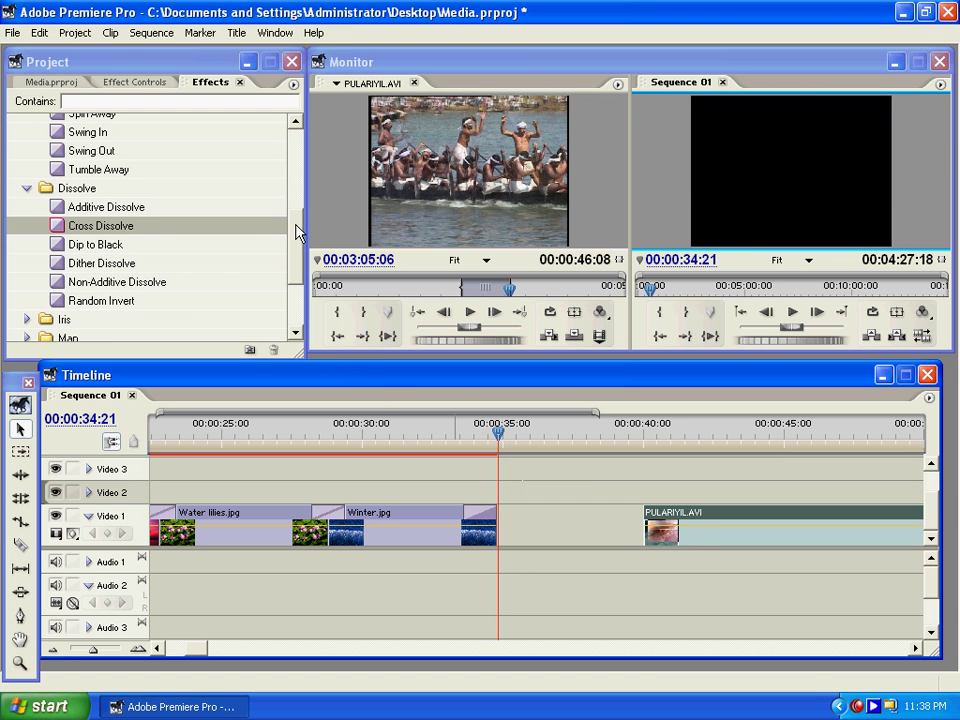
Expand the Iris category of the video transitions.
drag(297, 232, 300, 252)
scroll(226, 208, down, 3)
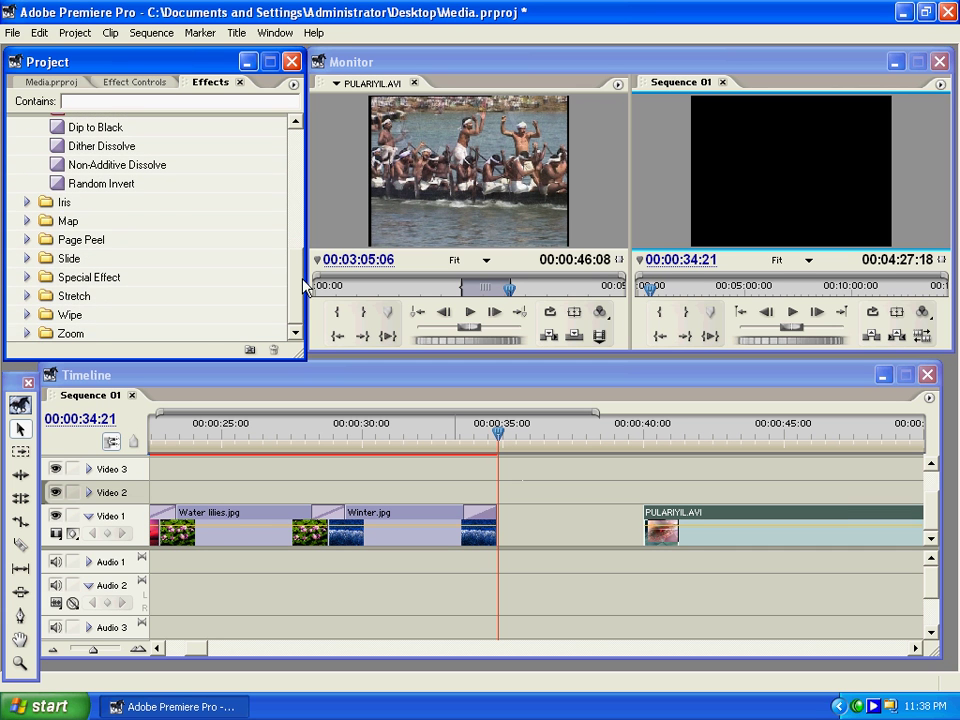
click(26, 202)
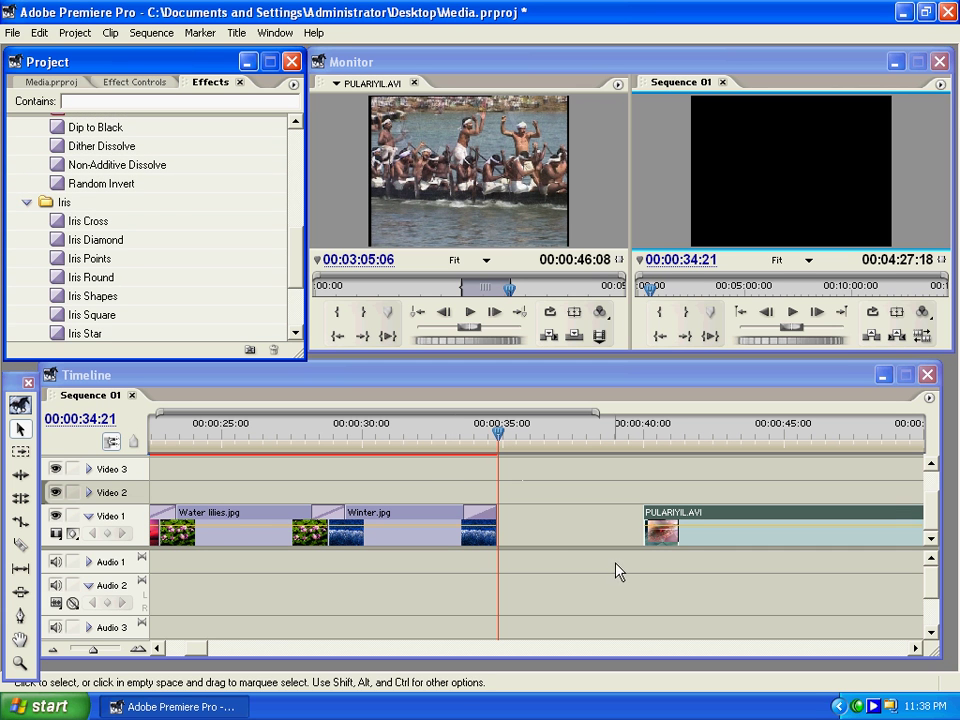
Extend the end of the Cube Spin transition between Blue hills.jpg and Sunset.jpg to 00:00:19:08, and play it to preview.
drag(197, 648, 176, 650)
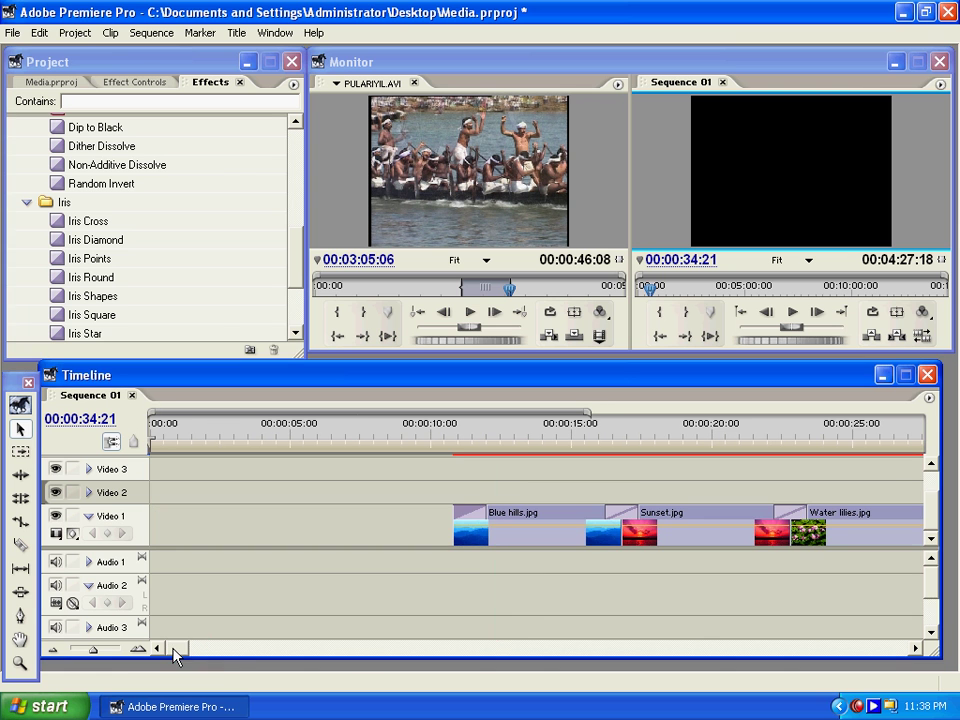
click(622, 514)
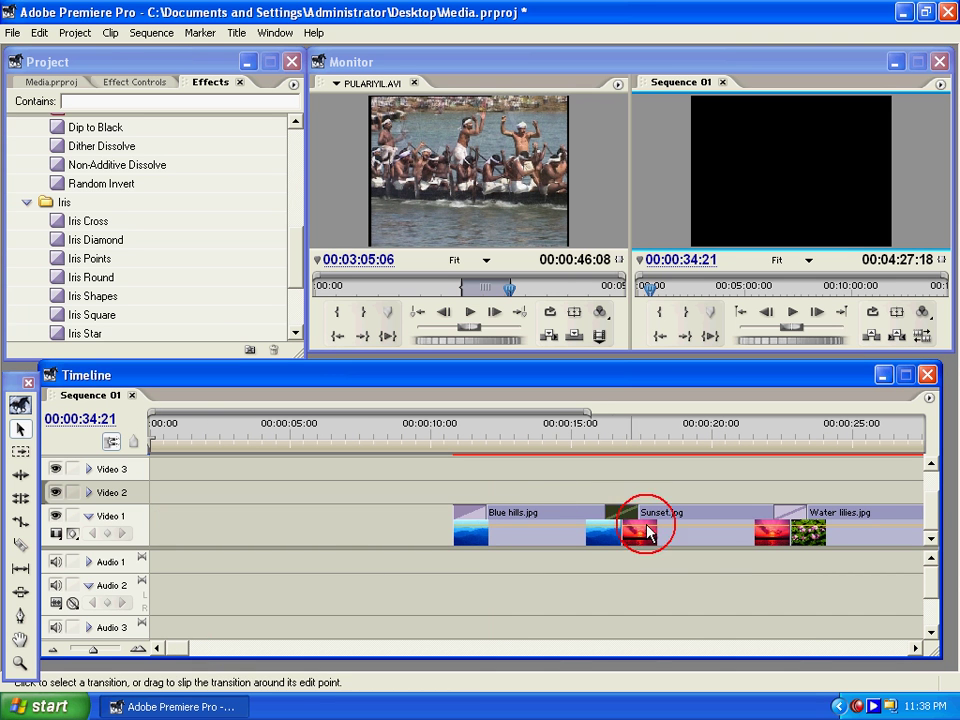
click(912, 649)
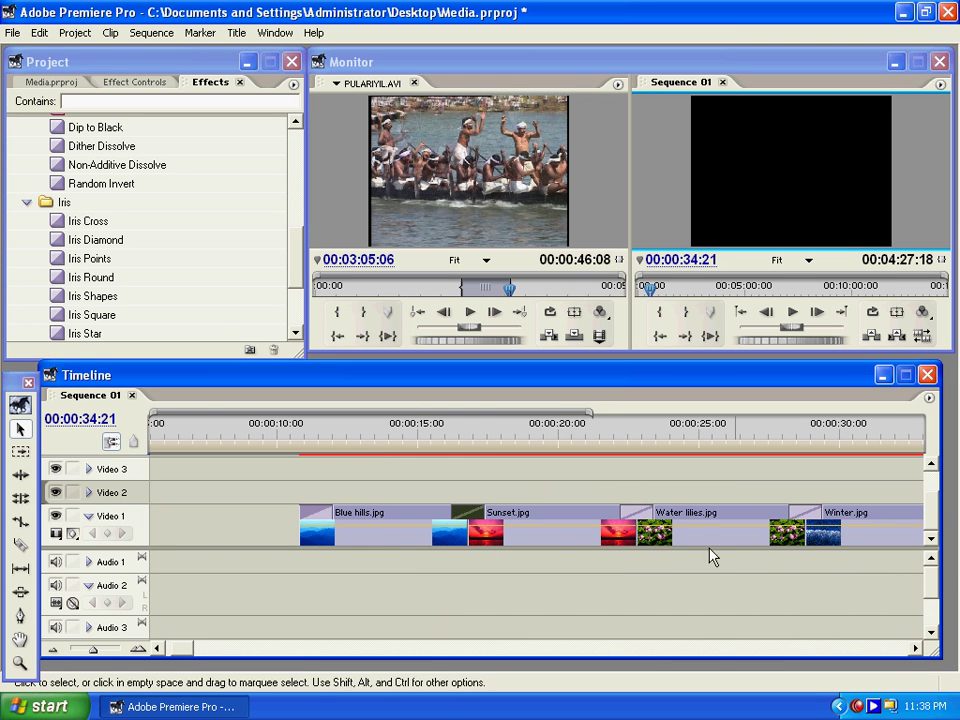
click(466, 444)
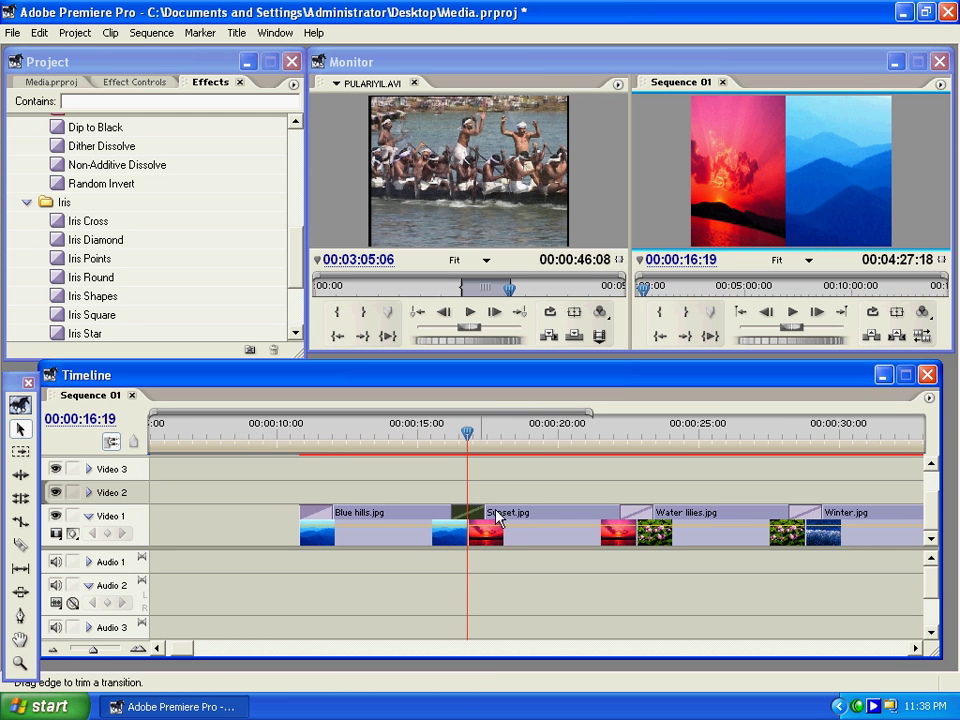
drag(481, 509, 540, 511)
drag(473, 451, 453, 440)
key(space)
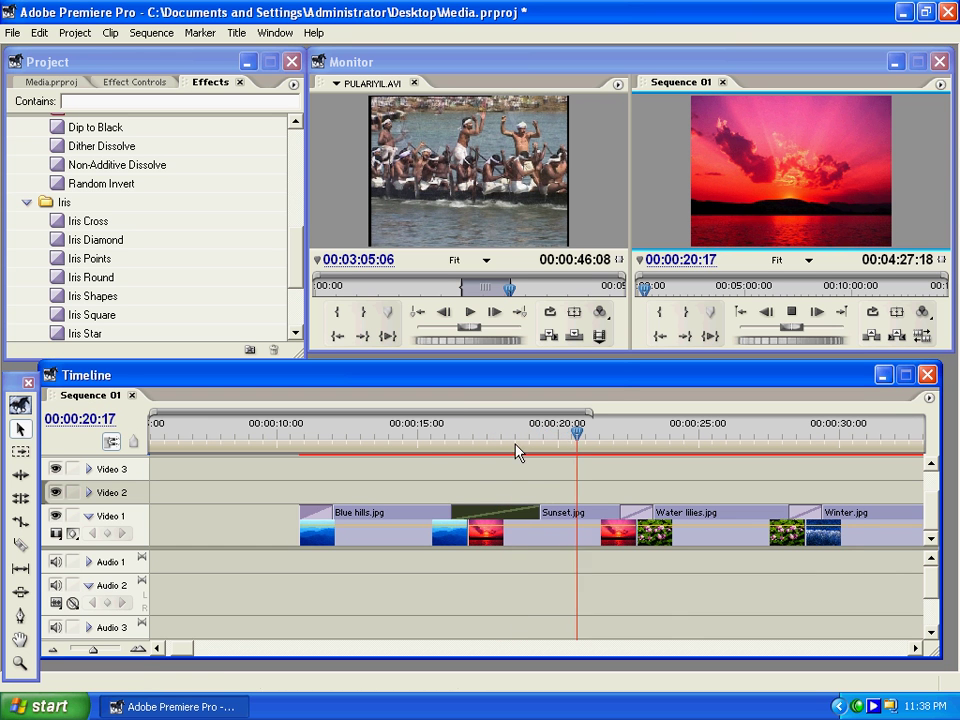
Extend the start of the Cube Spin transition back to 00:00:13:18 and play the lengthened transition to preview it.
drag(436, 428, 427, 437)
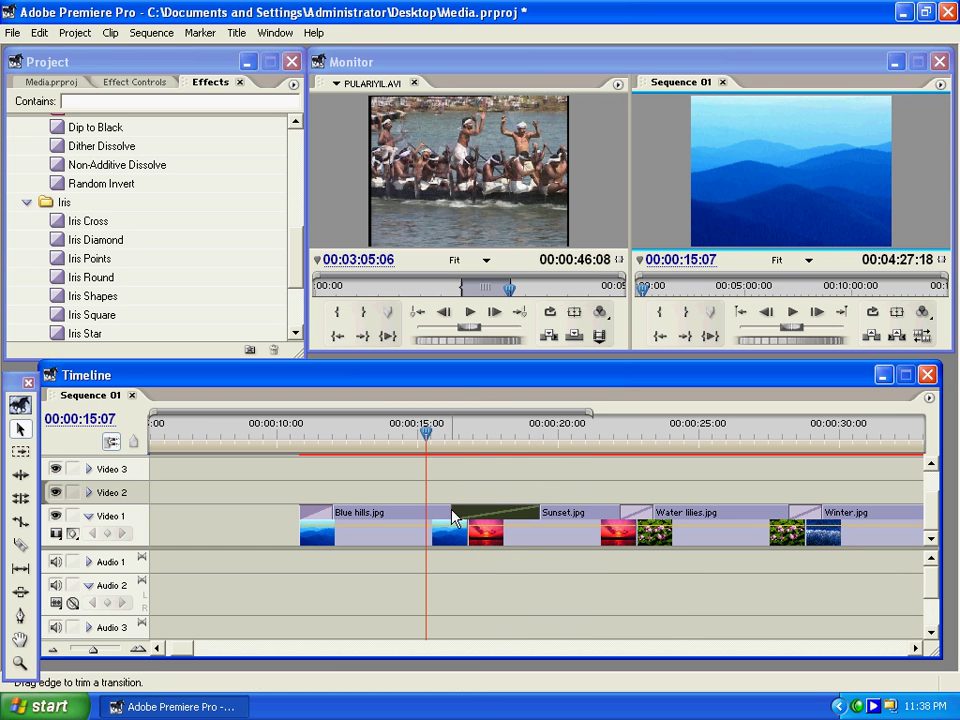
drag(454, 509, 382, 509)
click(373, 445)
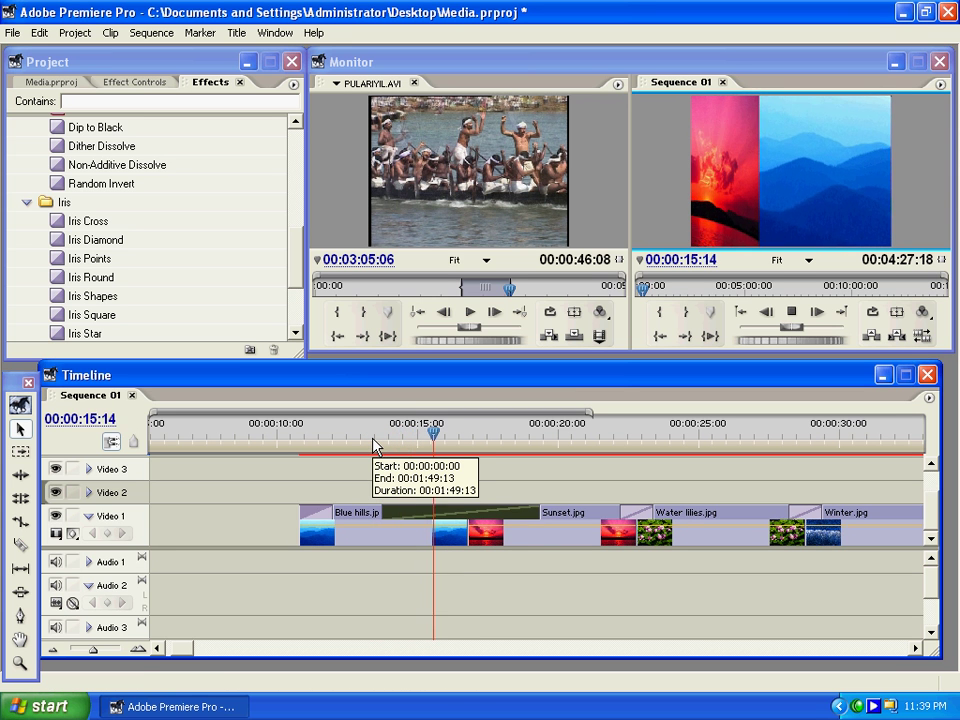
click(443, 440)
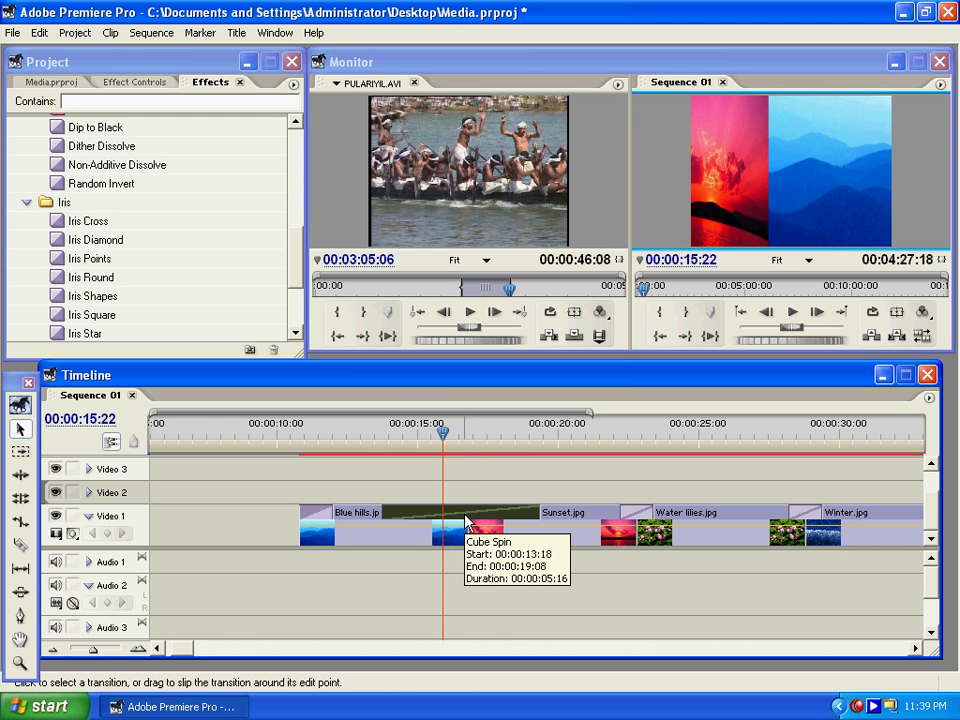
Replace the Cube Spin transition between Blue hills.jpg and Sunset.jpg with Iris Diamond, and play across it to preview it.
key(Delete)
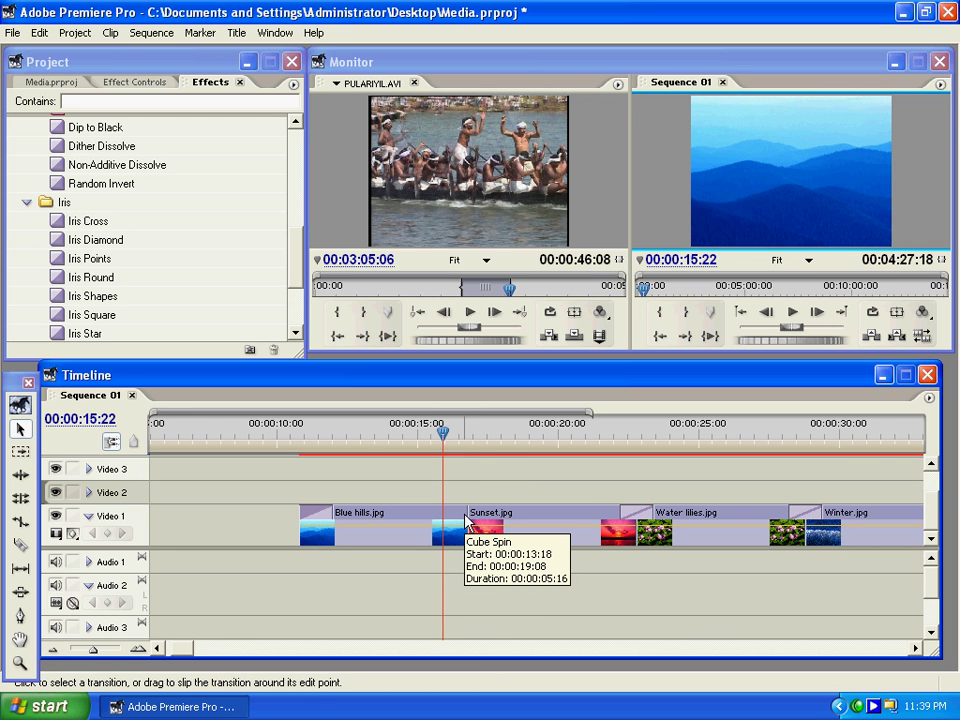
click(71, 240)
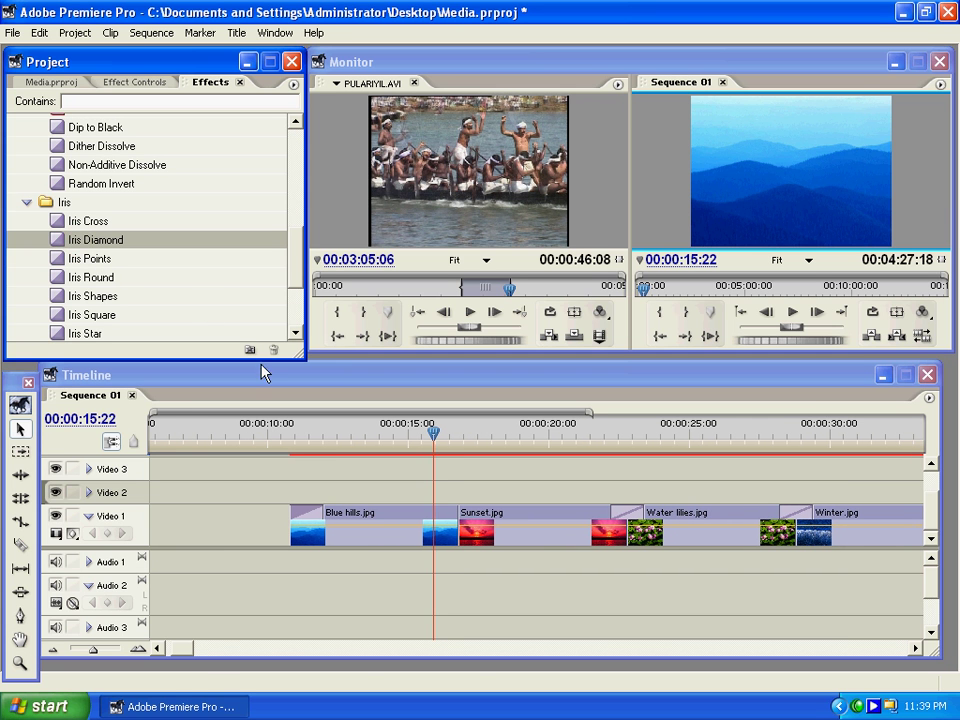
drag(263, 373, 455, 530)
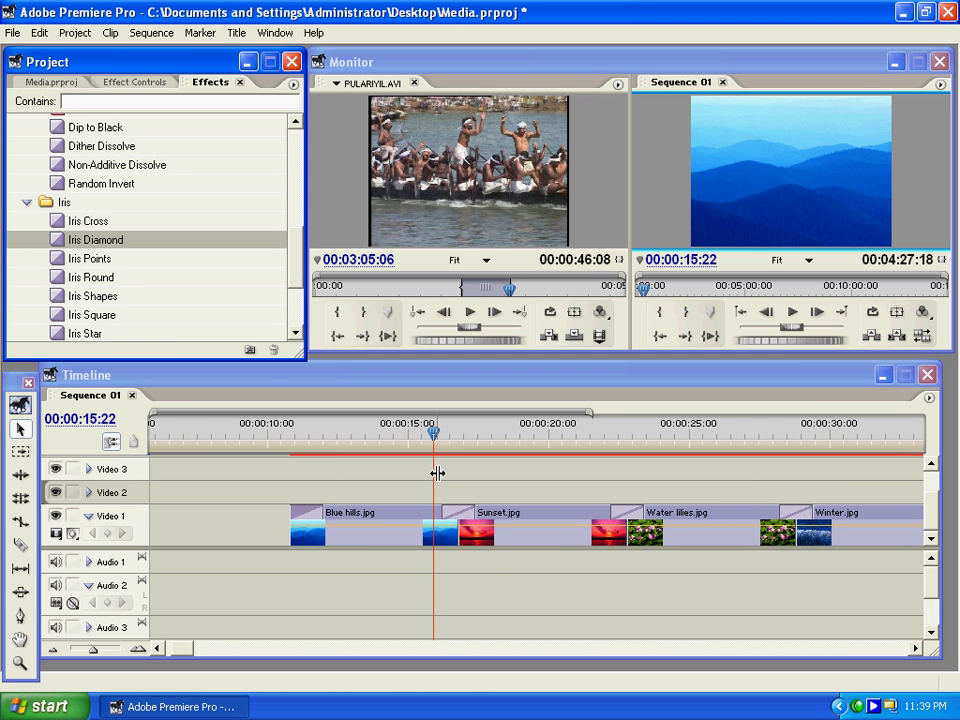
key(space)
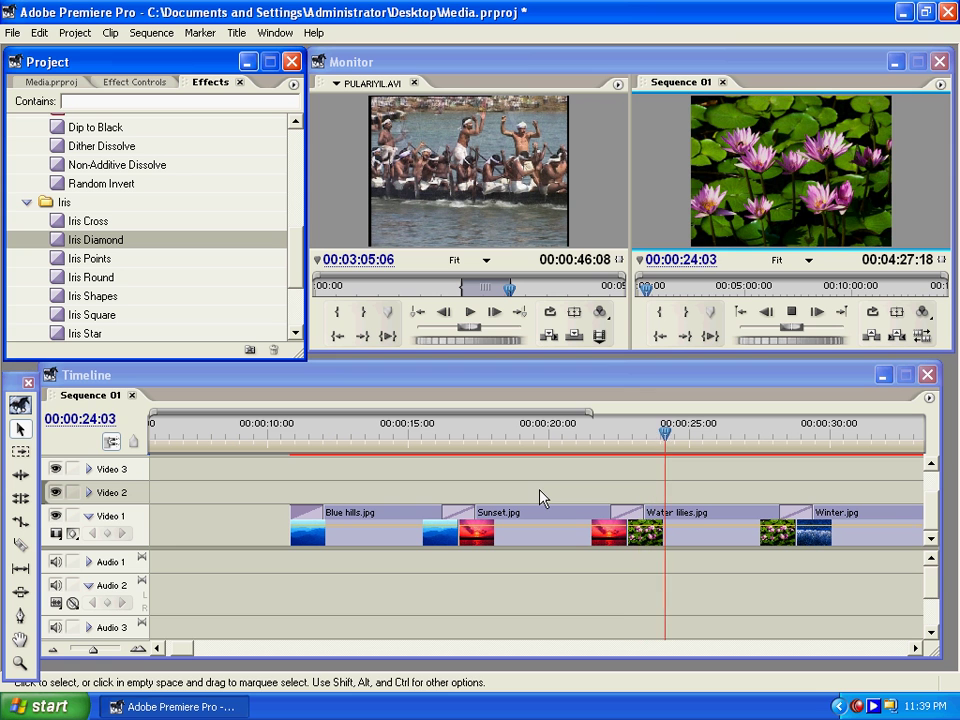
click(458, 432)
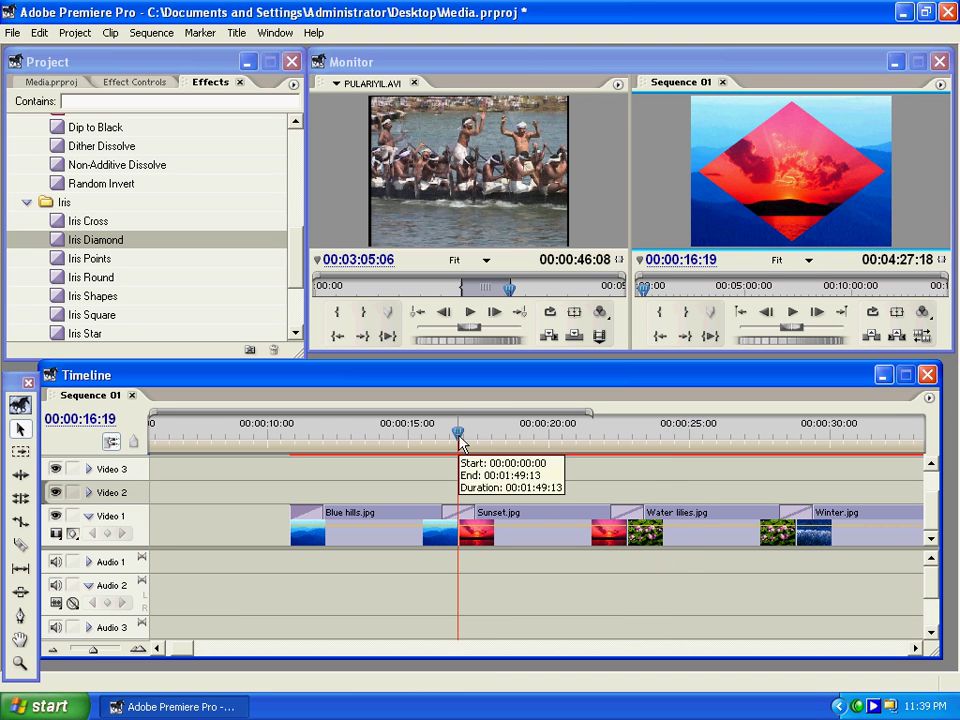
key(space)
Replace the Iris Diamond transition between Blue hills.jpg and Sunset.jpg with Page Turn from the Page Peel category, and play across it.
scroll(43, 305, down, 3)
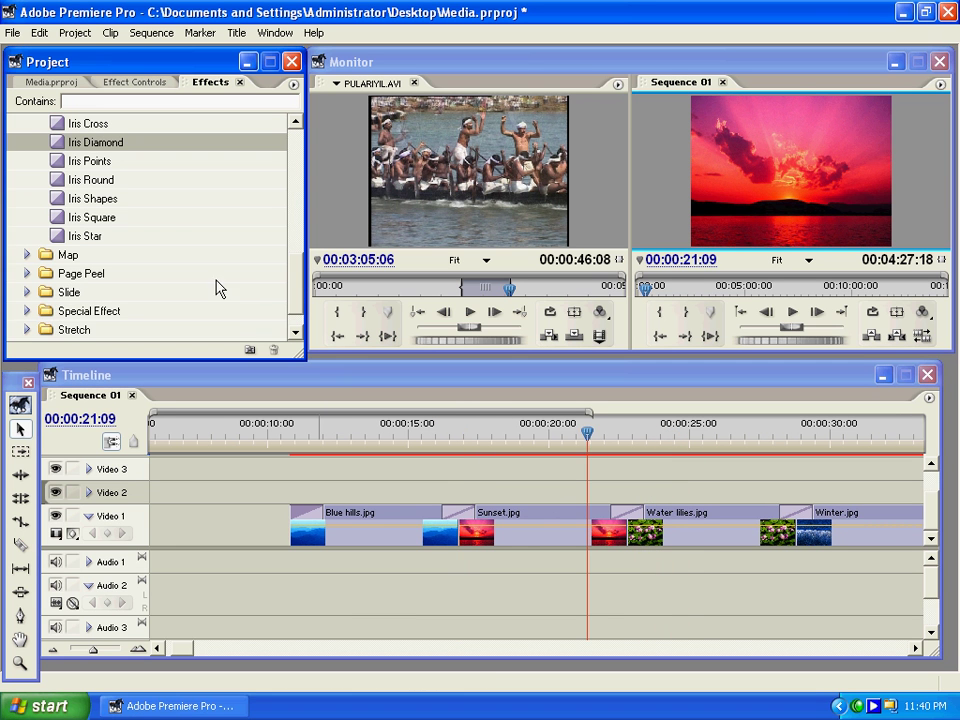
drag(292, 272, 296, 296)
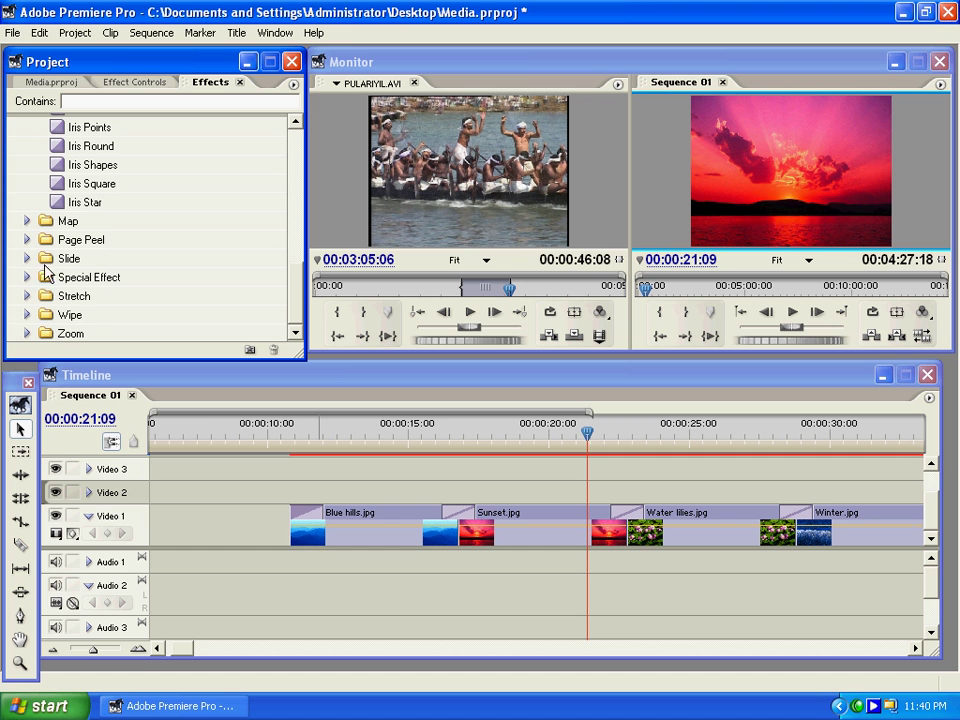
click(27, 240)
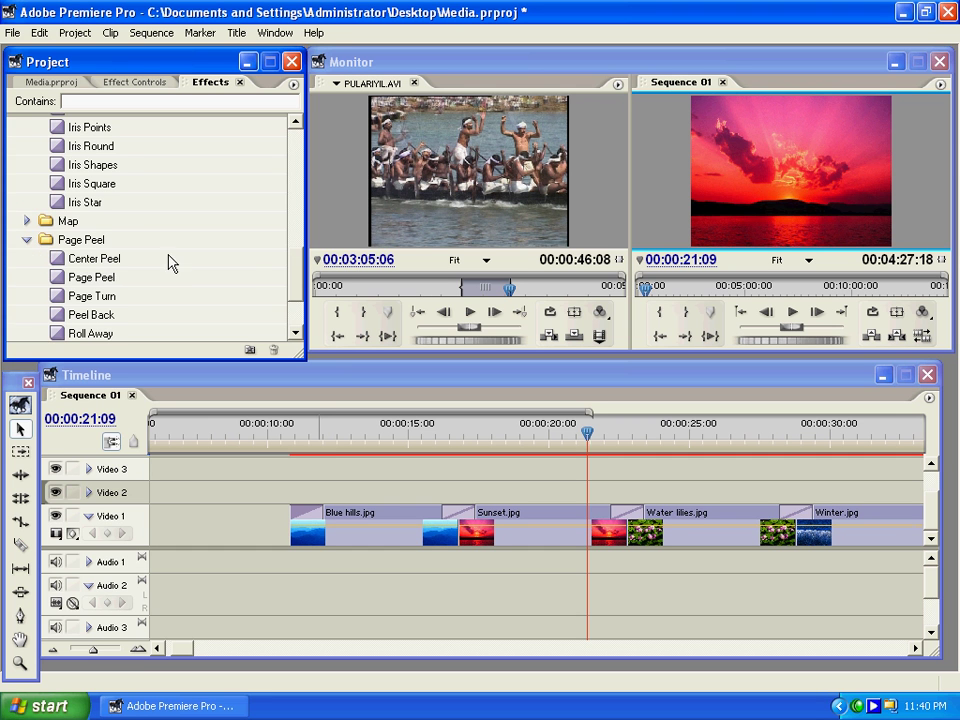
scroll(296, 273, down, 2)
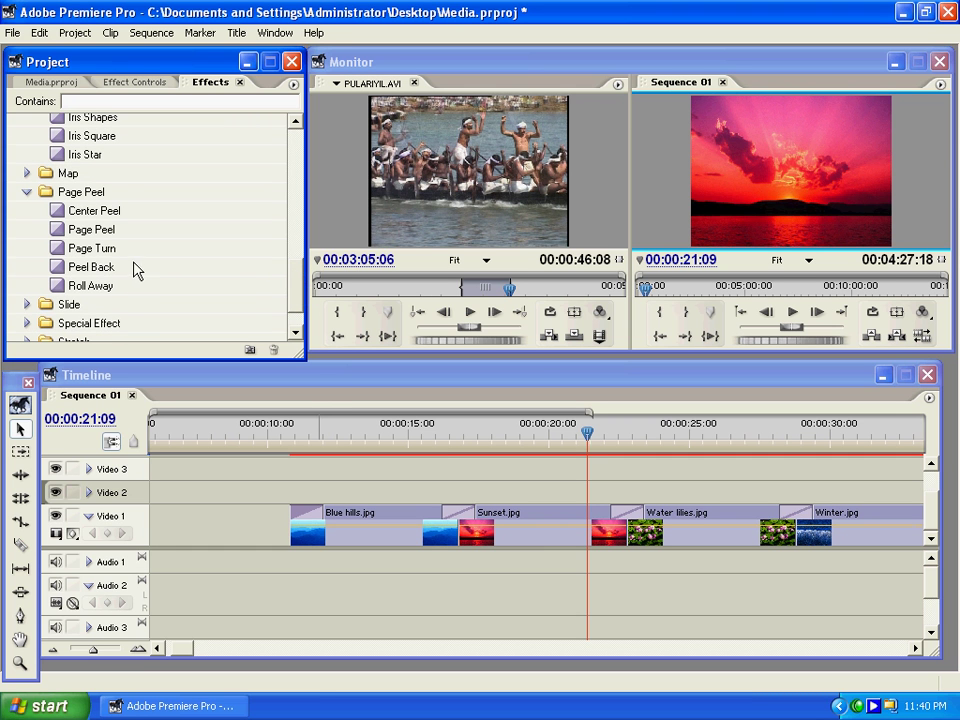
drag(82, 249, 452, 516)
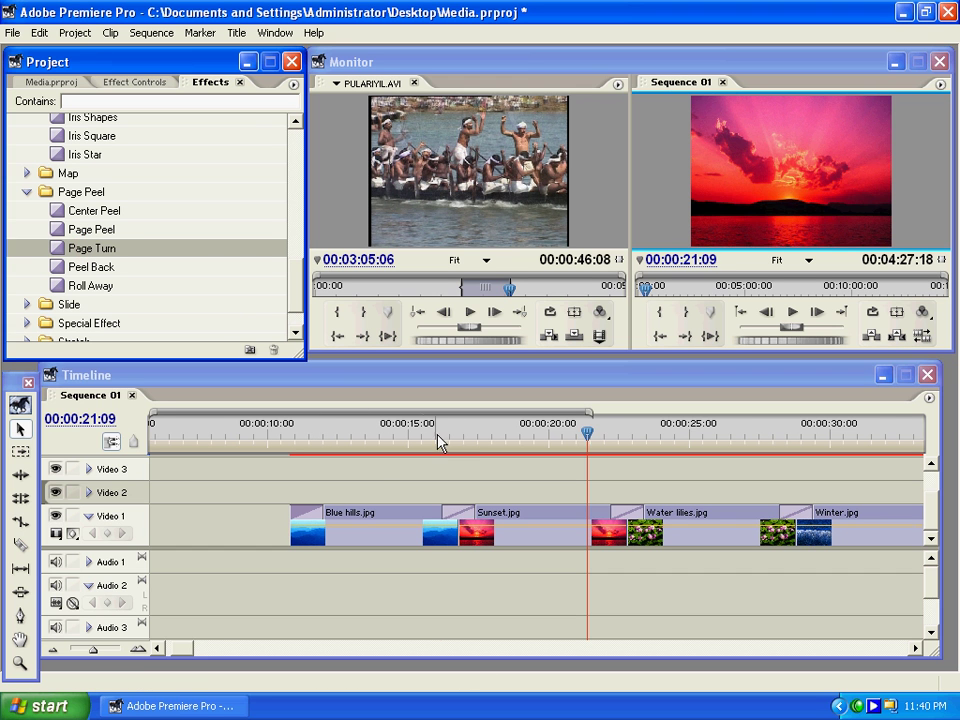
click(442, 436)
drag(442, 436, 490, 440)
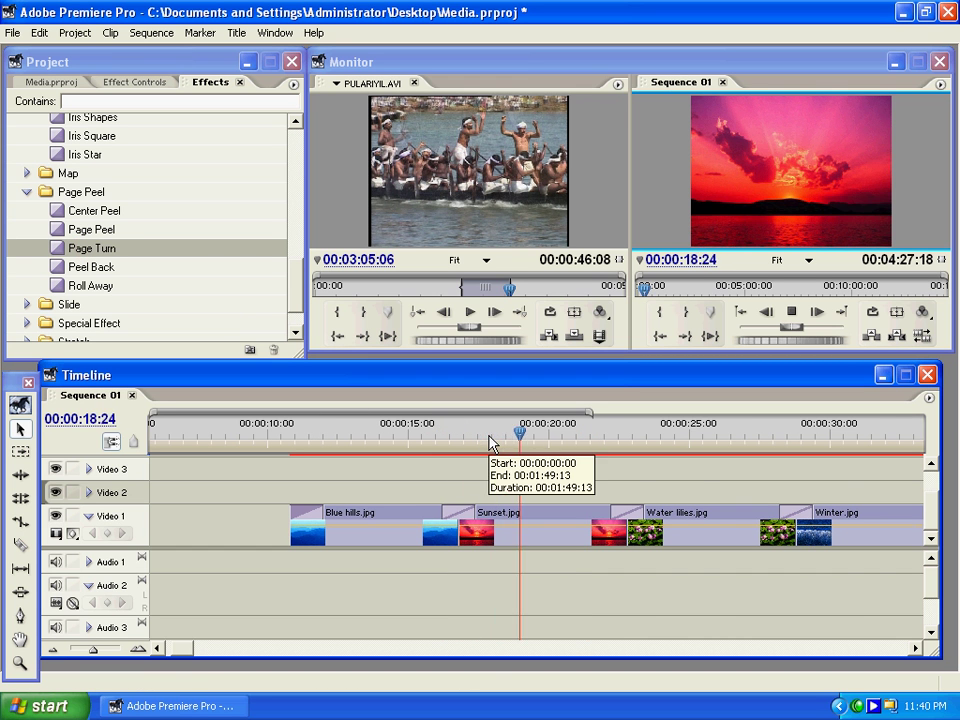
click(540, 440)
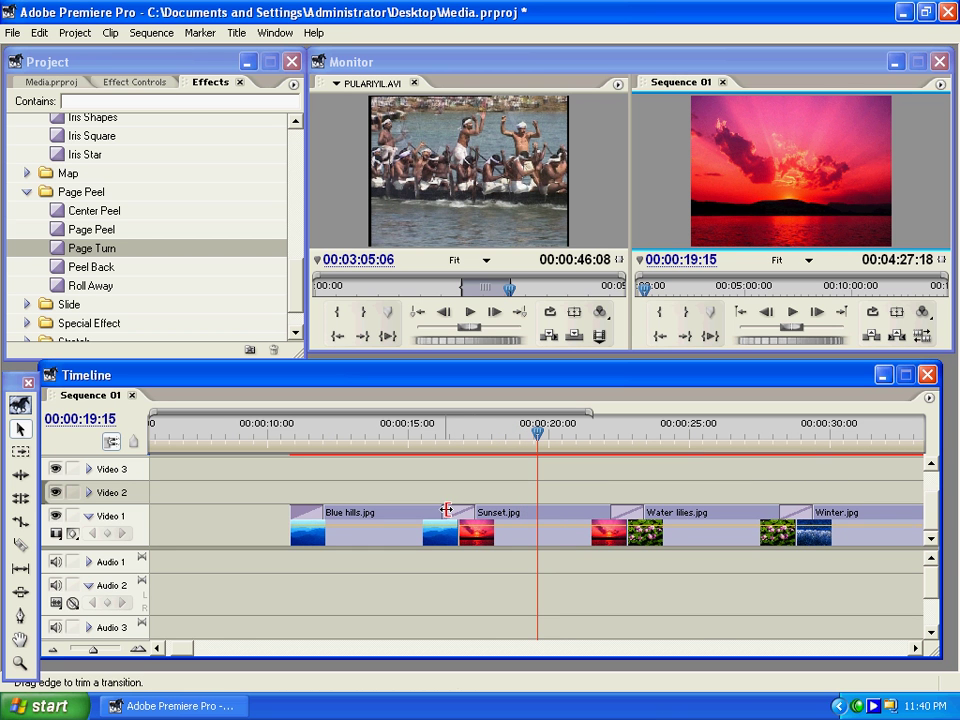
Extend the Page Turn transition to run from 00:00:14:02 to 00:00:19:12, and play it to preview the longer duration.
drag(446, 510, 527, 514)
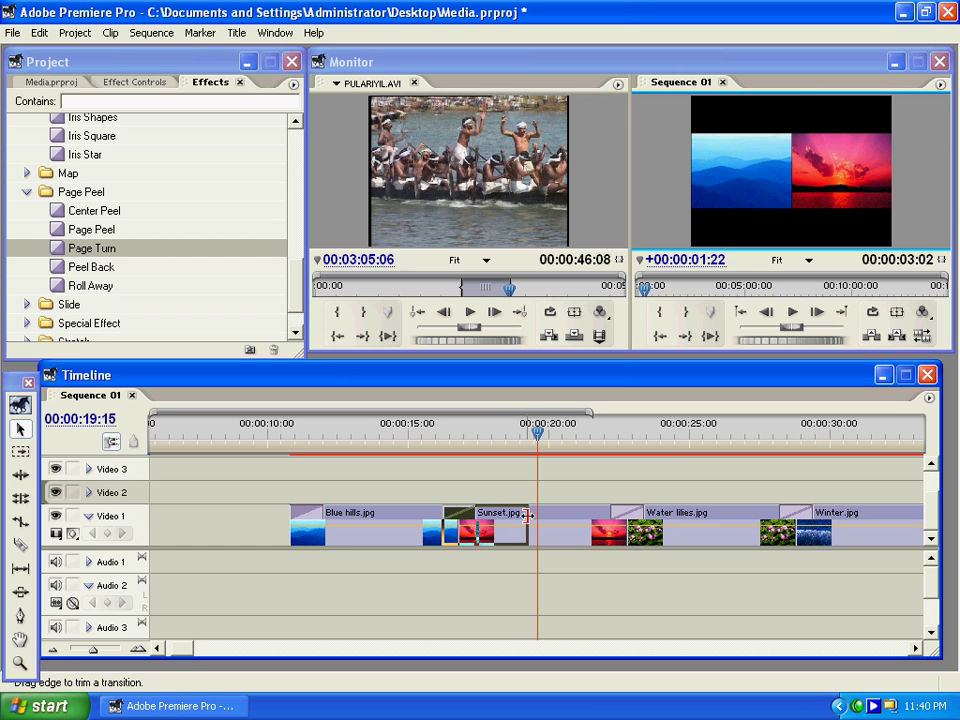
drag(527, 514, 535, 514)
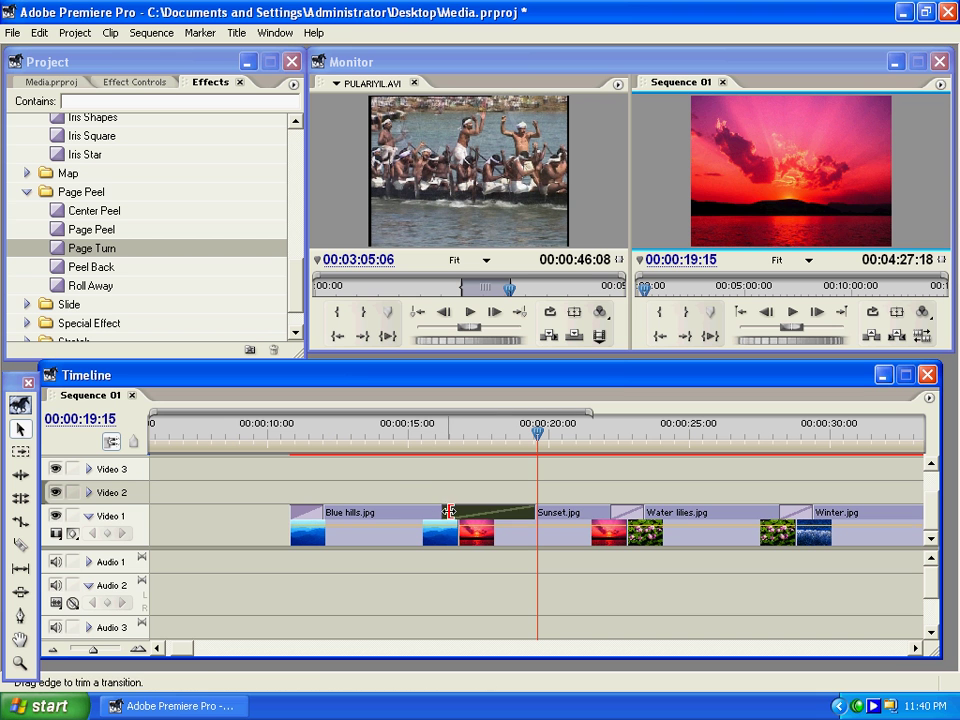
drag(449, 512, 385, 512)
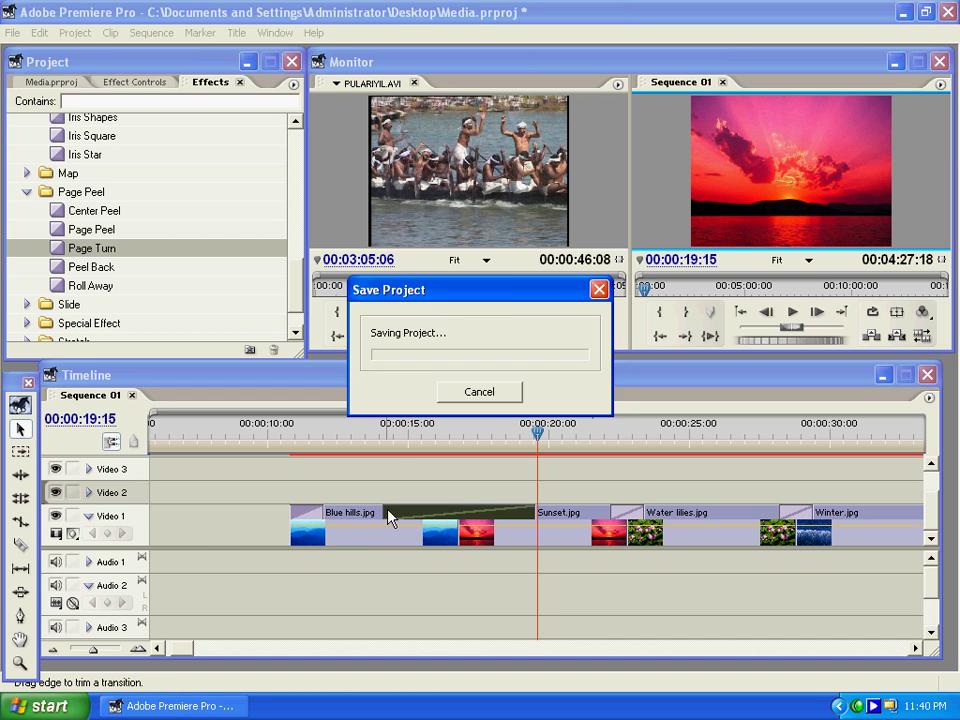
click(382, 431)
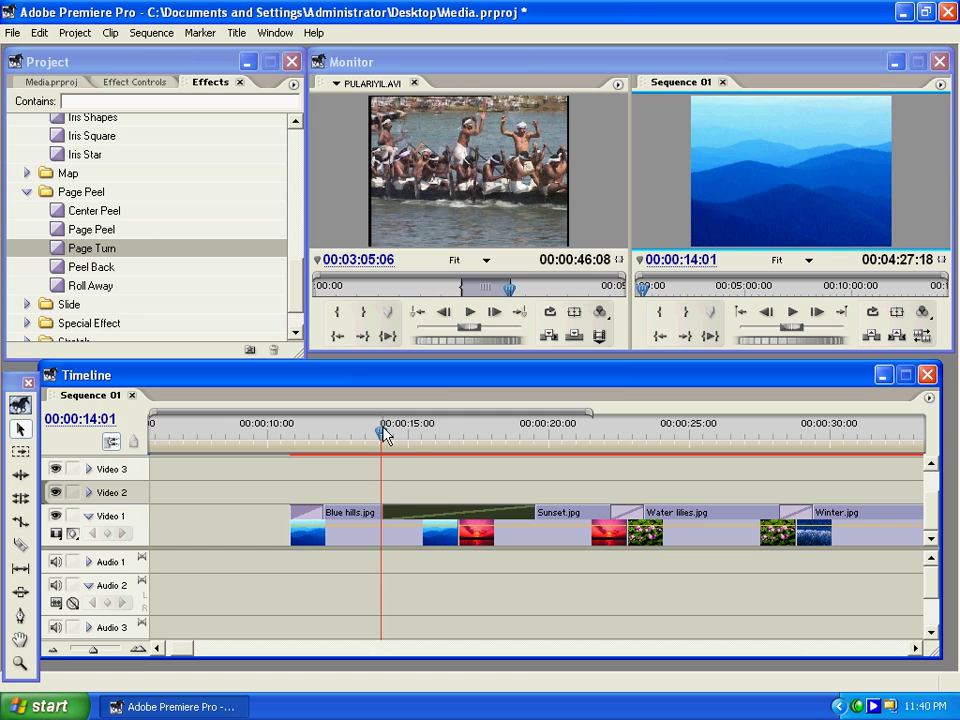
key(space)
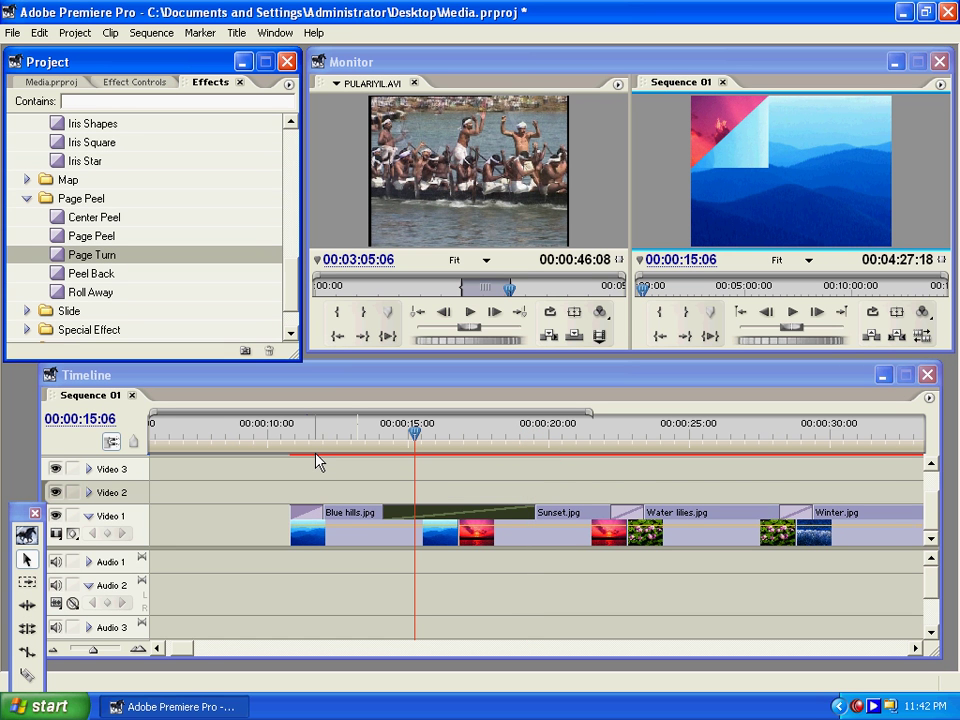
Examine the effect controls of the Page Turn transition and compare them with those of the Blue hills.jpg and Sunset.jpg clips.
click(318, 461)
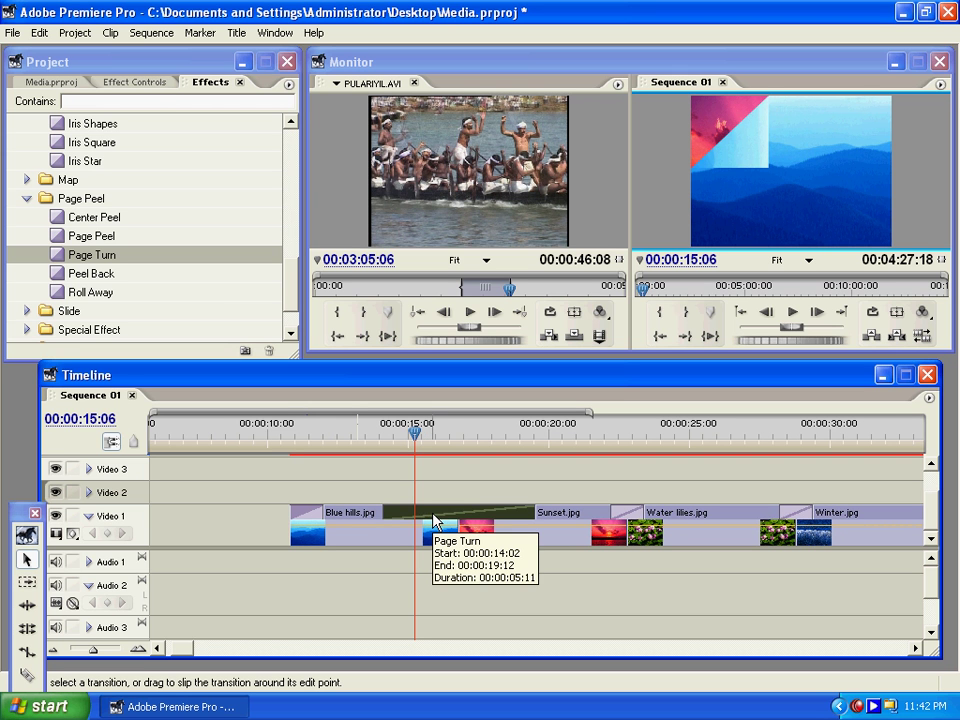
click(148, 83)
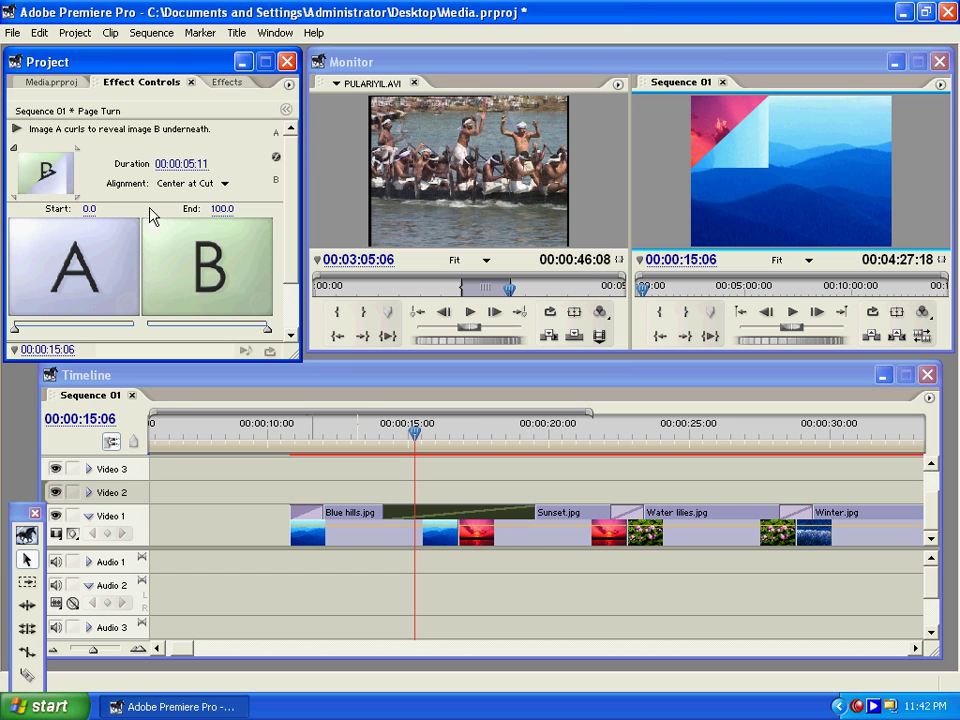
click(292, 258)
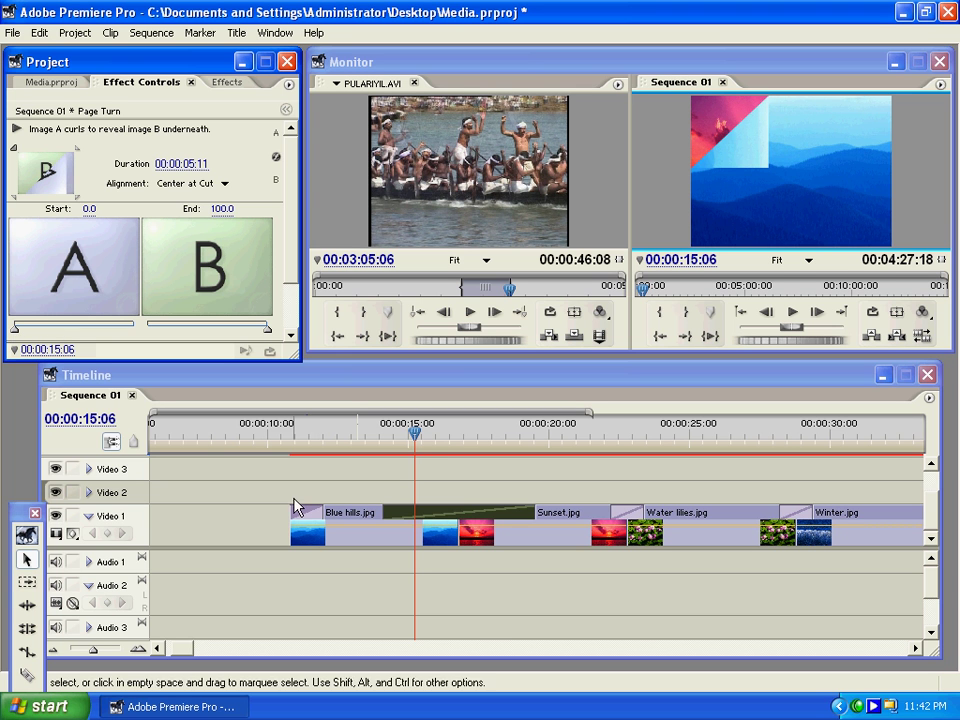
click(347, 530)
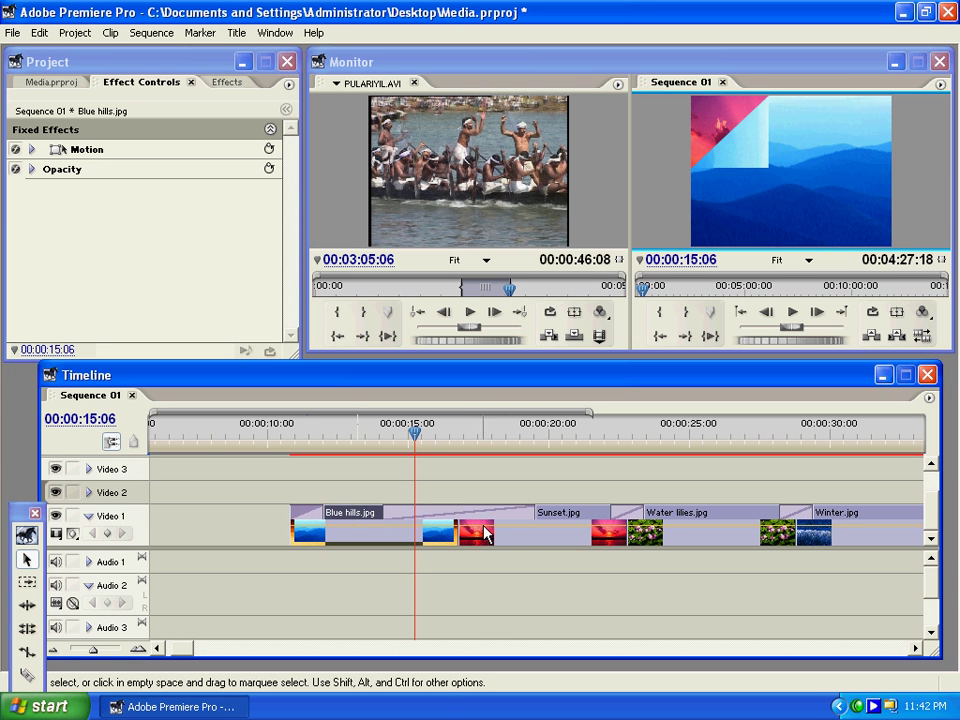
click(520, 534)
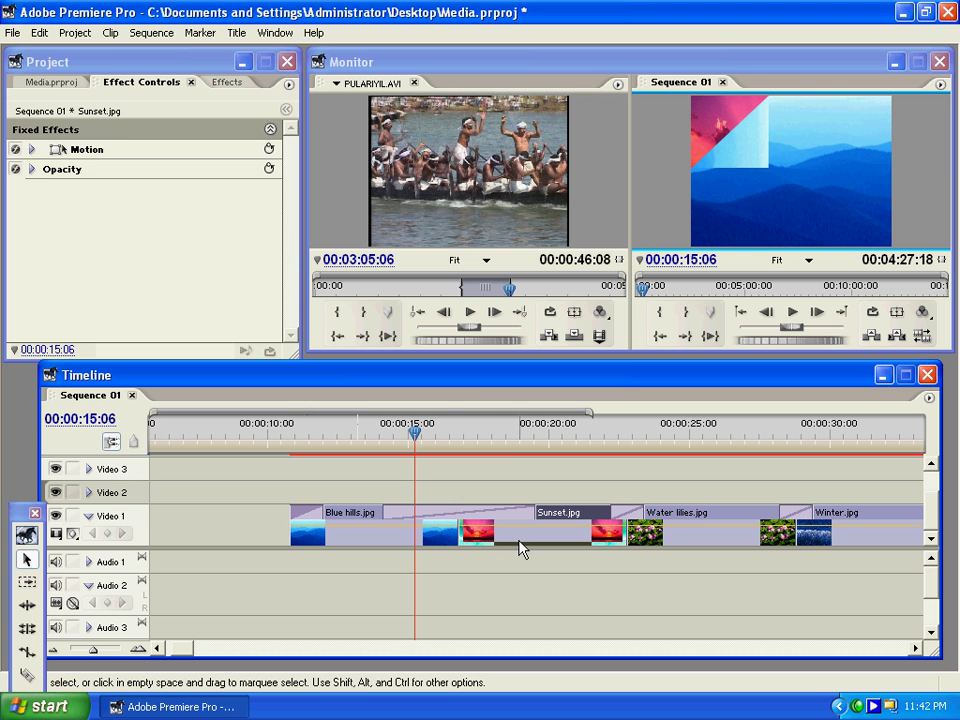
click(450, 517)
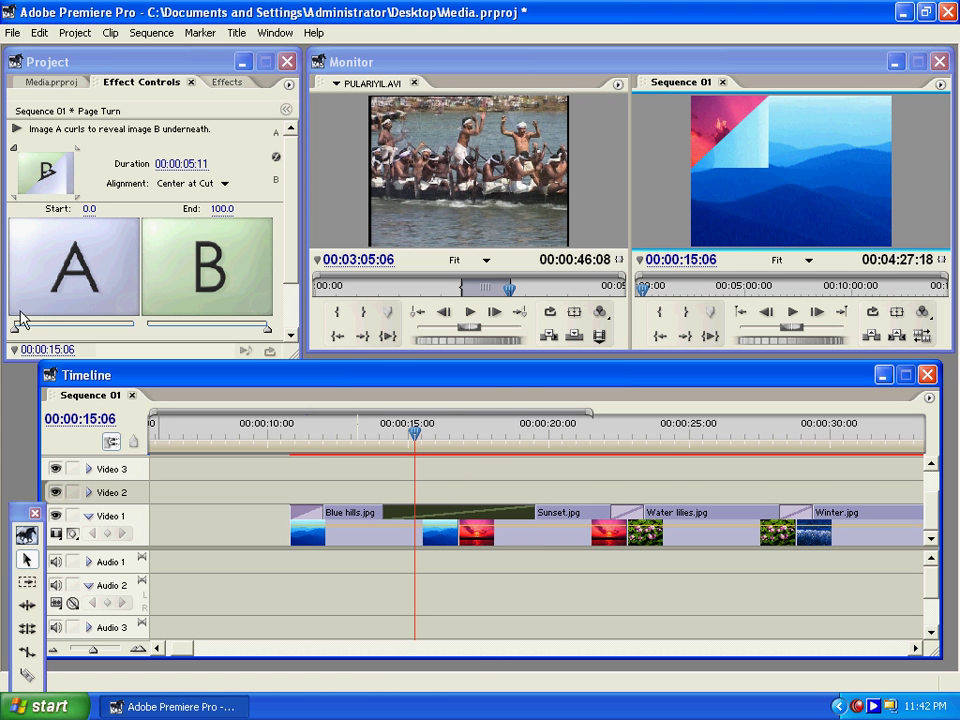
Enlarge and reposition the Project window, and show the actual sources in the Page Turn transition's previews.
drag(302, 365, 580, 585)
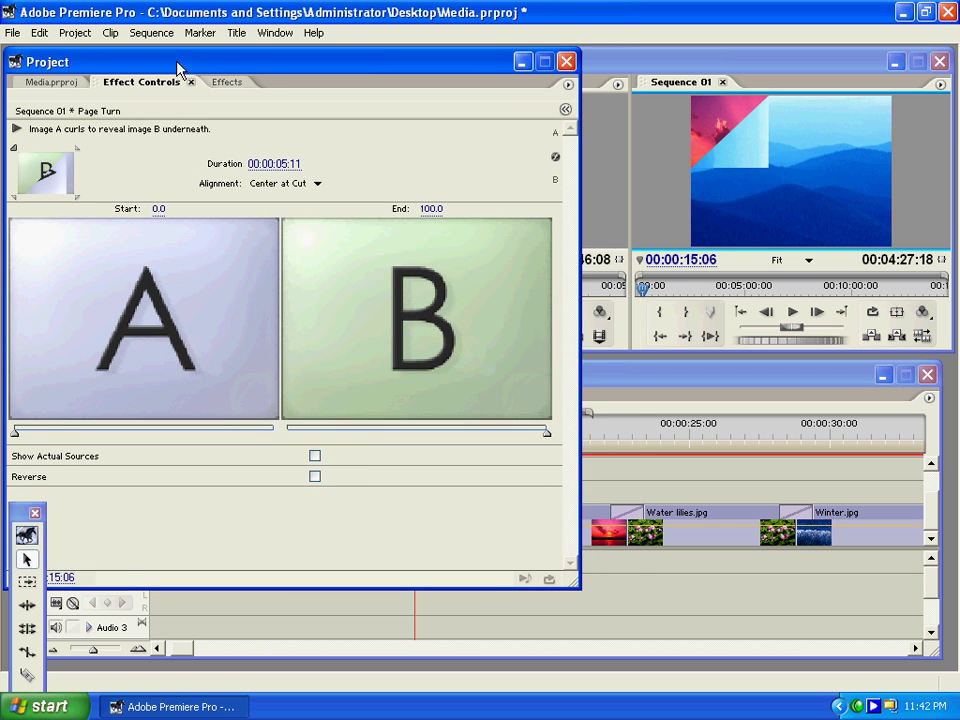
drag(182, 63, 237, 53)
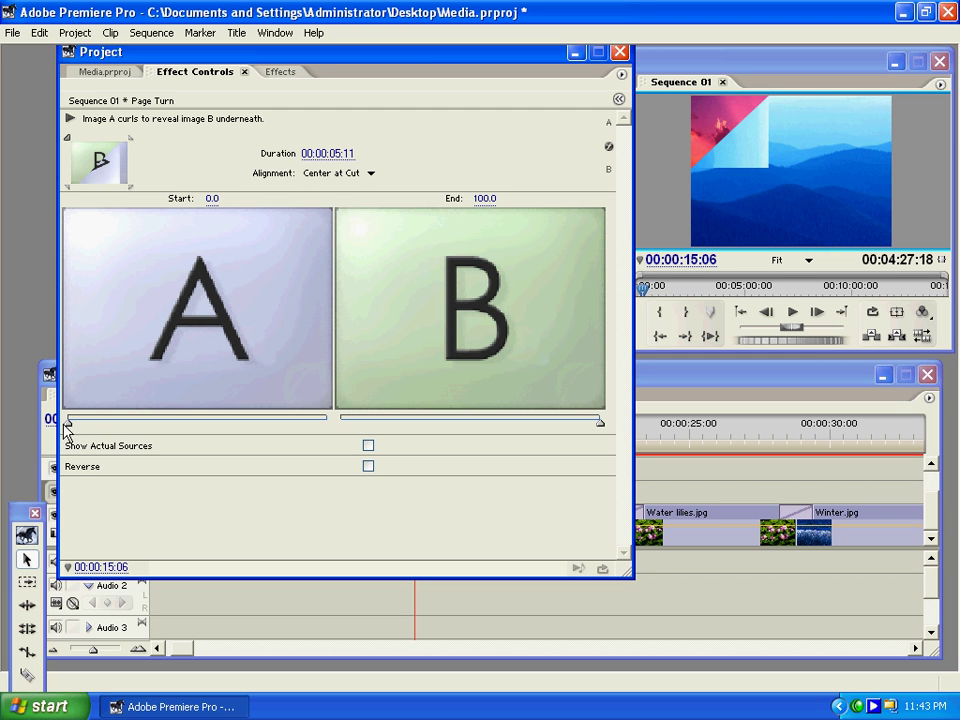
drag(70, 425, 43, 416)
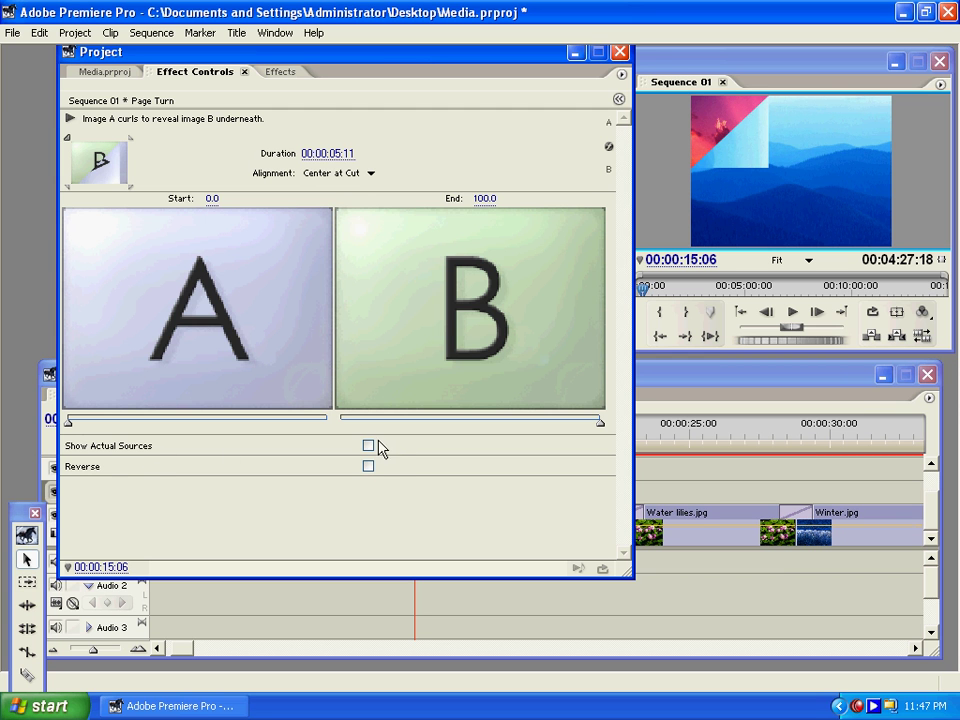
click(369, 446)
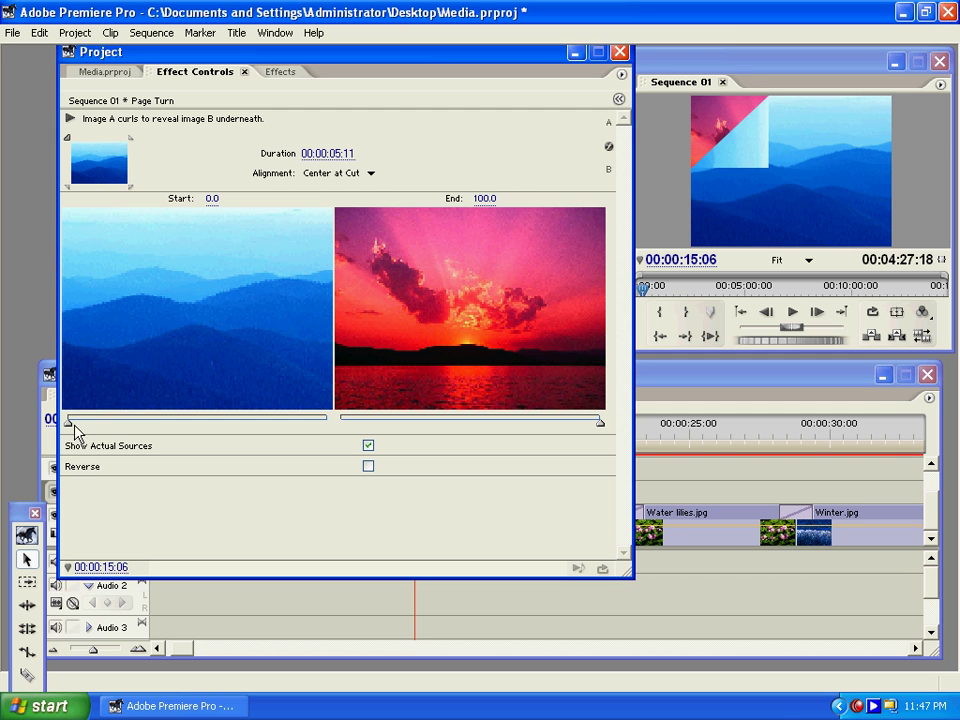
Preview the Page Turn transition by playing it and scrubbing its start value, returning the start to 0.0.
drag(70, 421, 147, 438)
drag(227, 441, 62, 424)
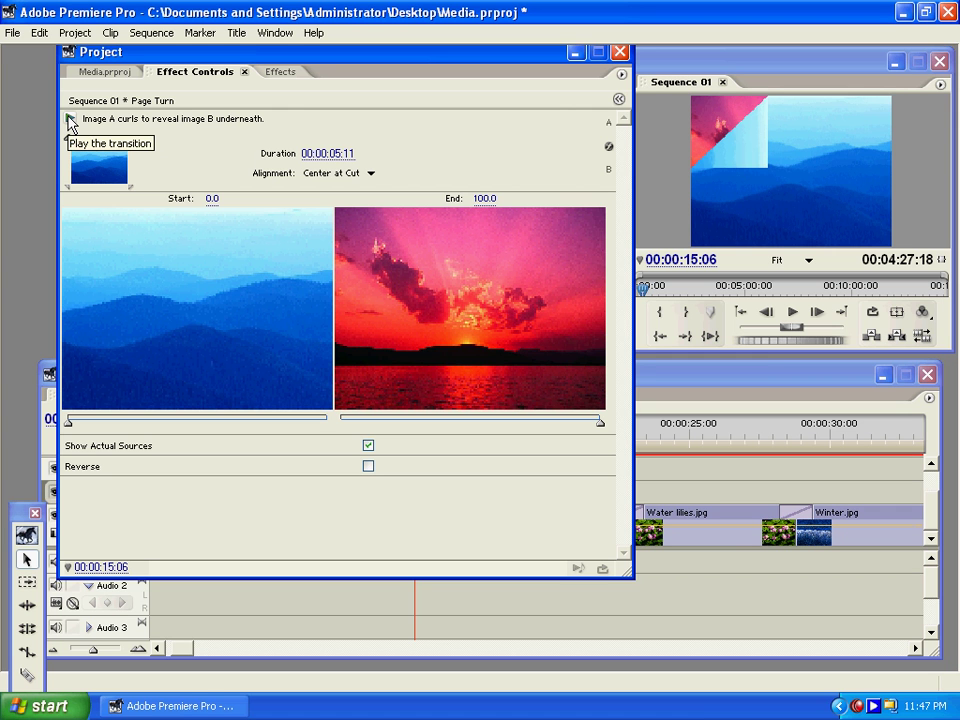
click(70, 119)
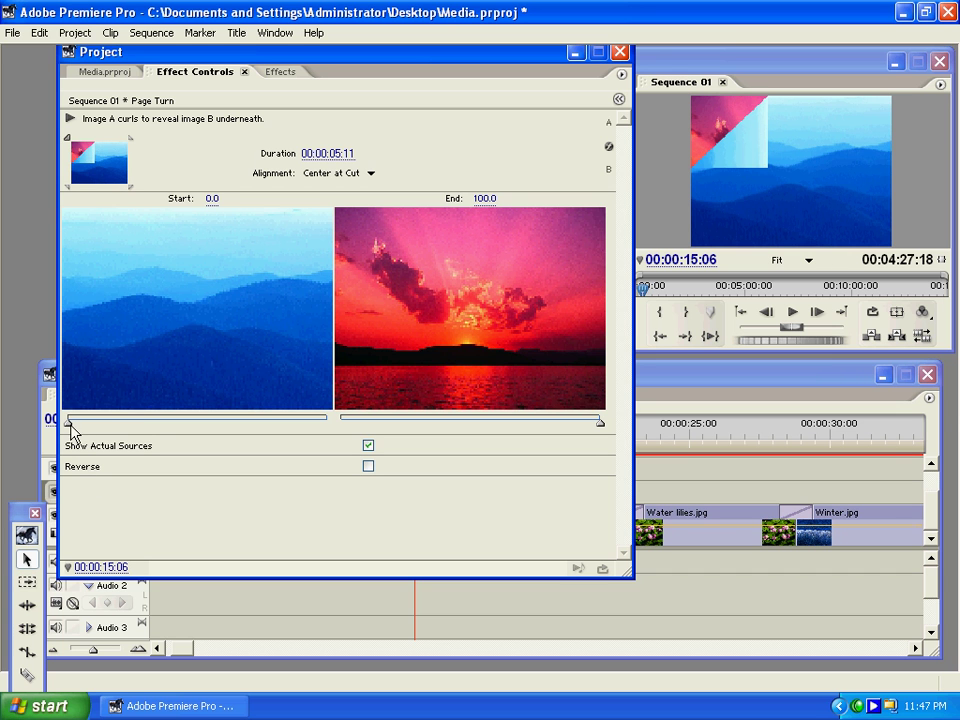
drag(71, 426, 104, 427)
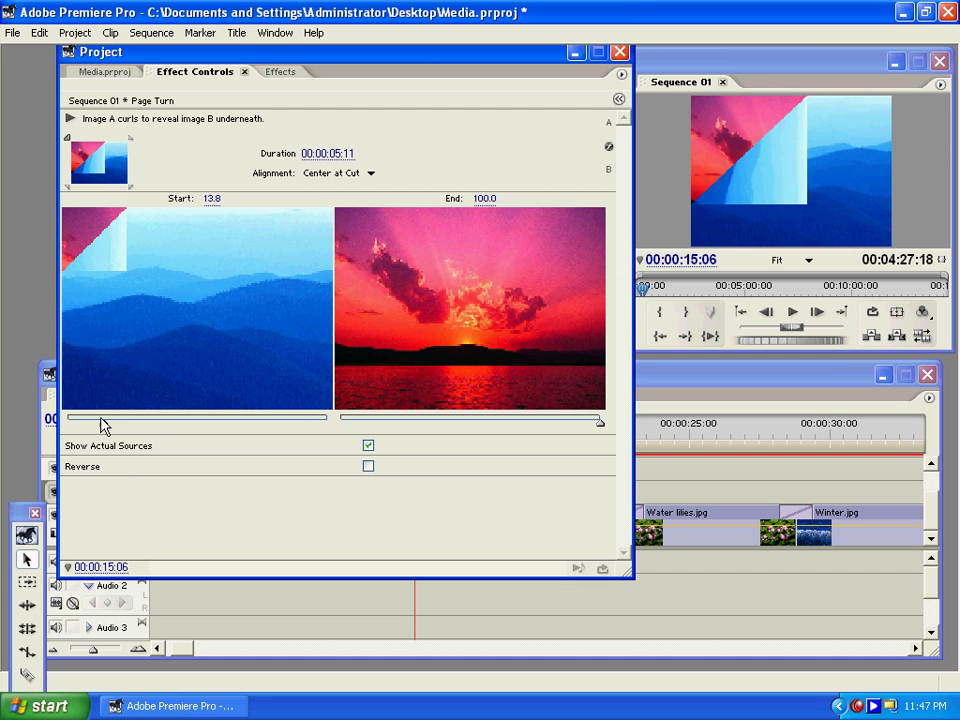
drag(103, 424, 68, 424)
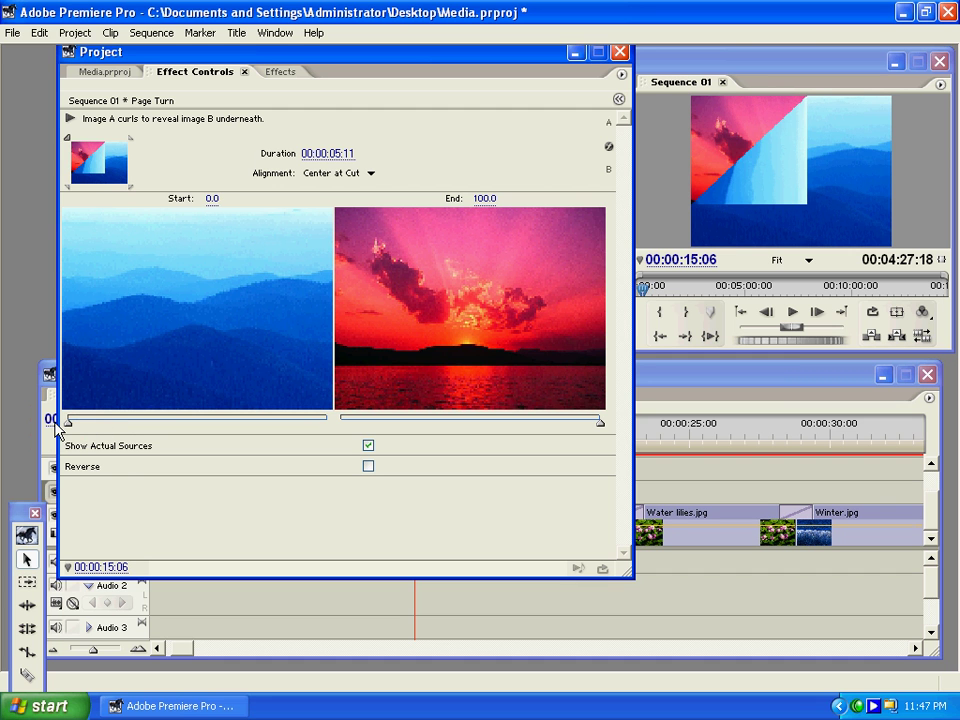
Try the page curl from the image's upper-right and lower-right corners while scrubbing the start value, and restore the upper-left corner and start 0.0.
click(130, 141)
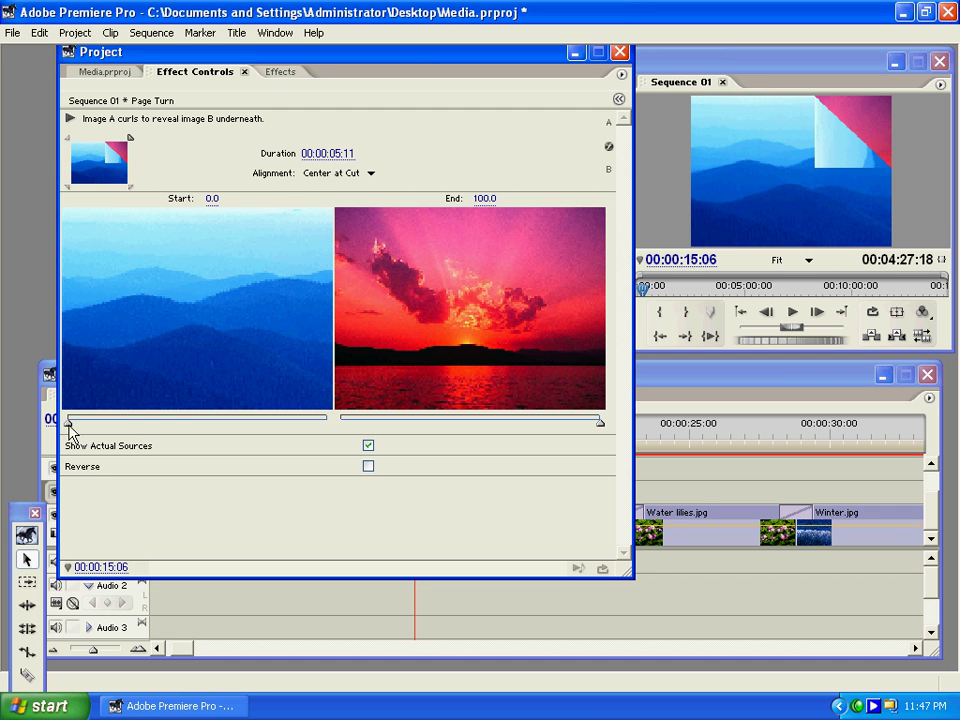
drag(69, 424, 121, 430)
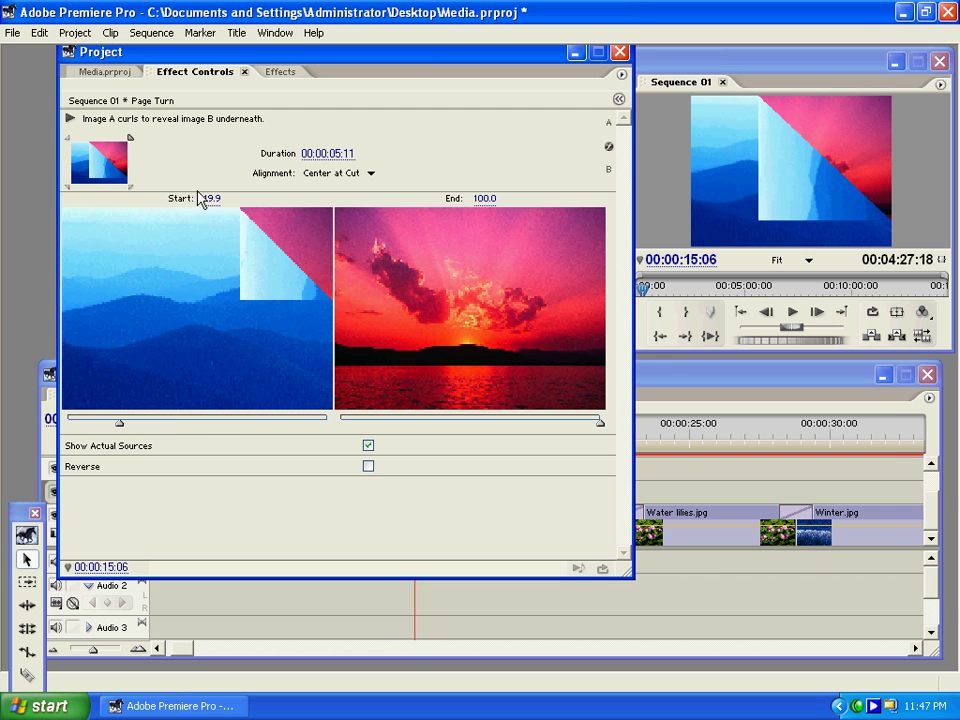
click(127, 189)
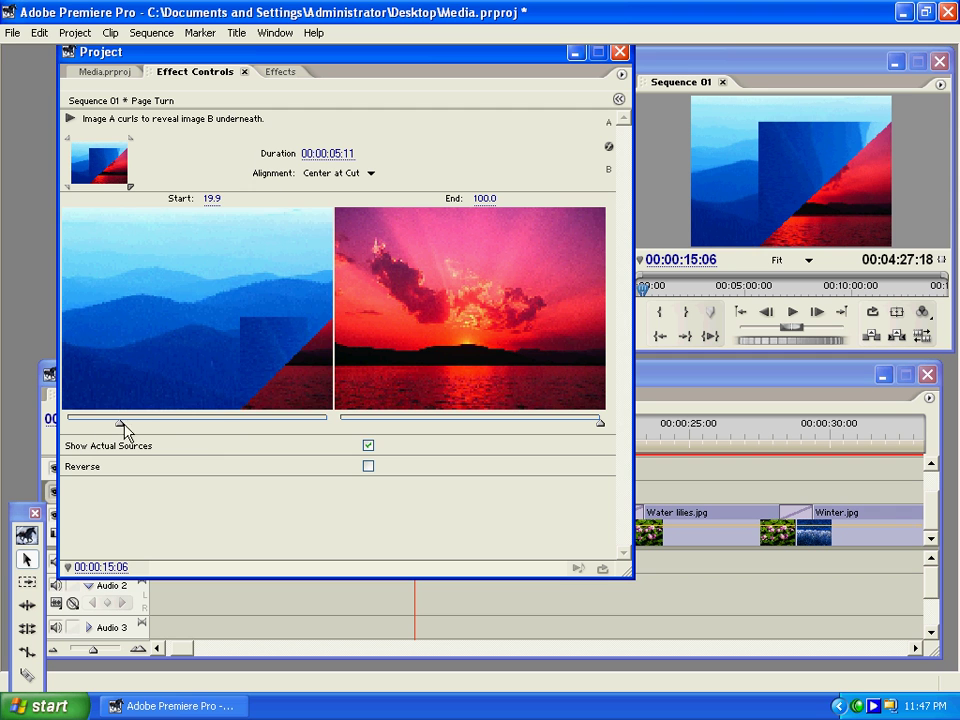
click(196, 432)
drag(196, 432, 43, 429)
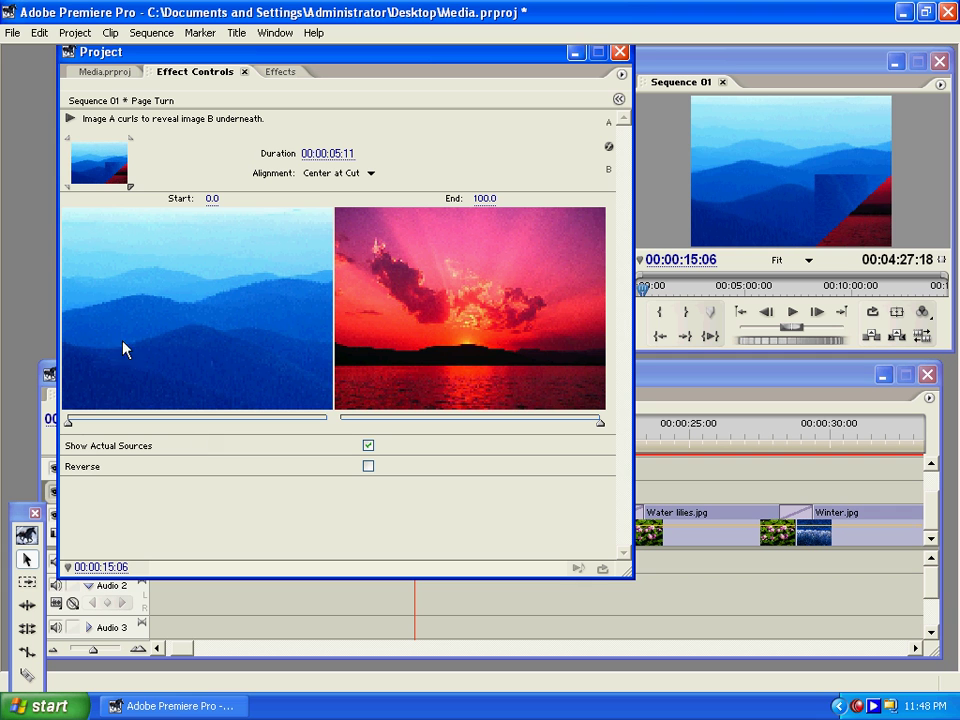
click(67, 139)
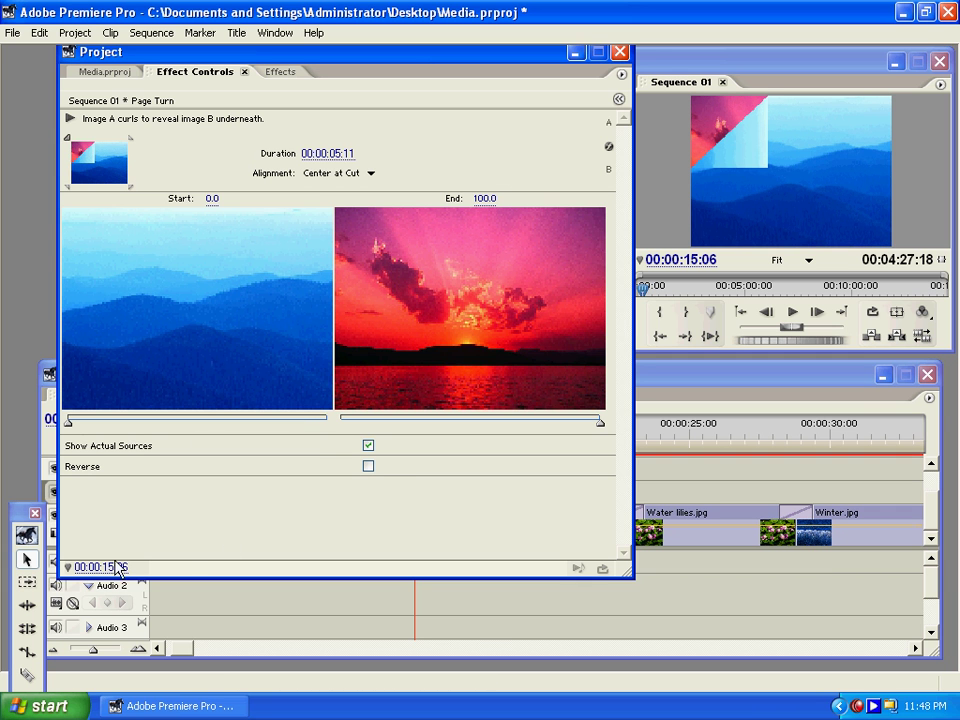
Reverse the Page Turn transition, shrink the Project window, and play across the transition in the timeline to preview it.
click(368, 466)
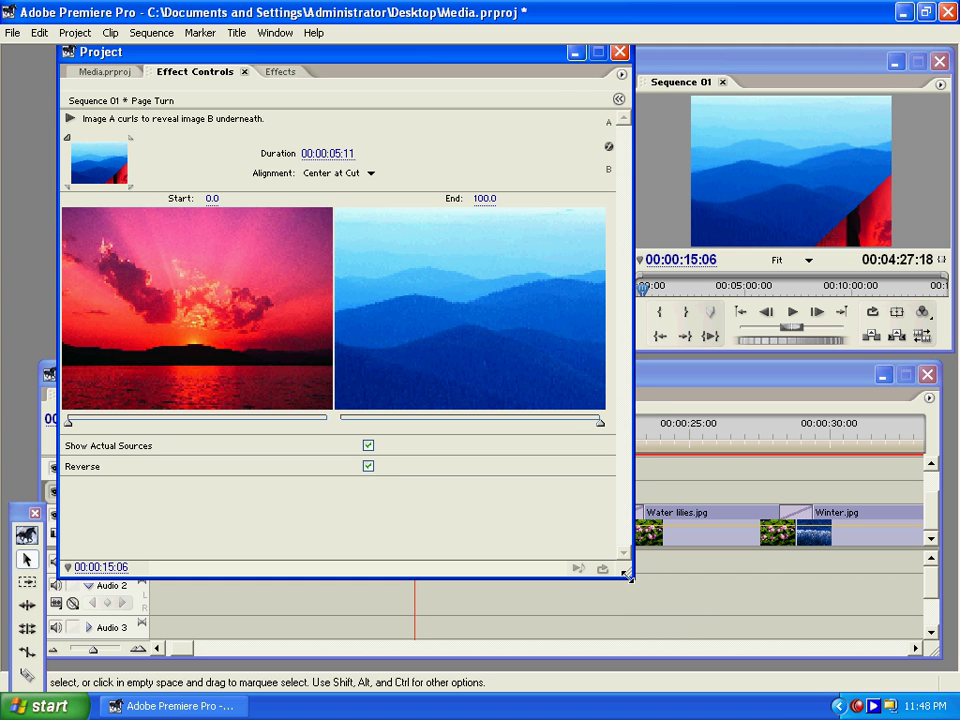
drag(628, 575, 363, 399)
drag(414, 432, 378, 437)
key(space)
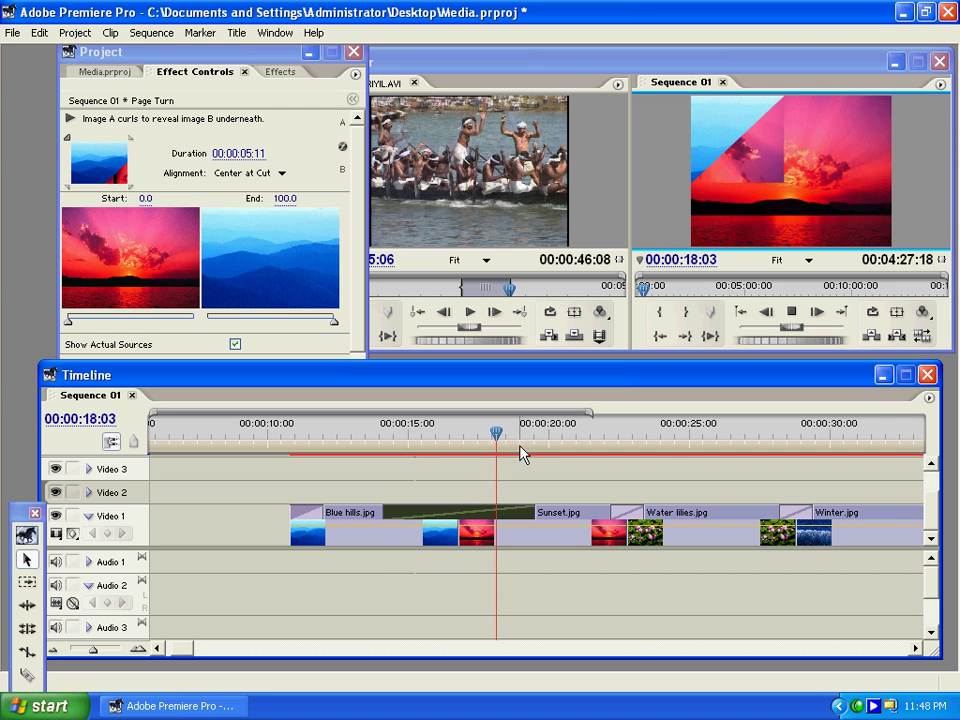
click(572, 438)
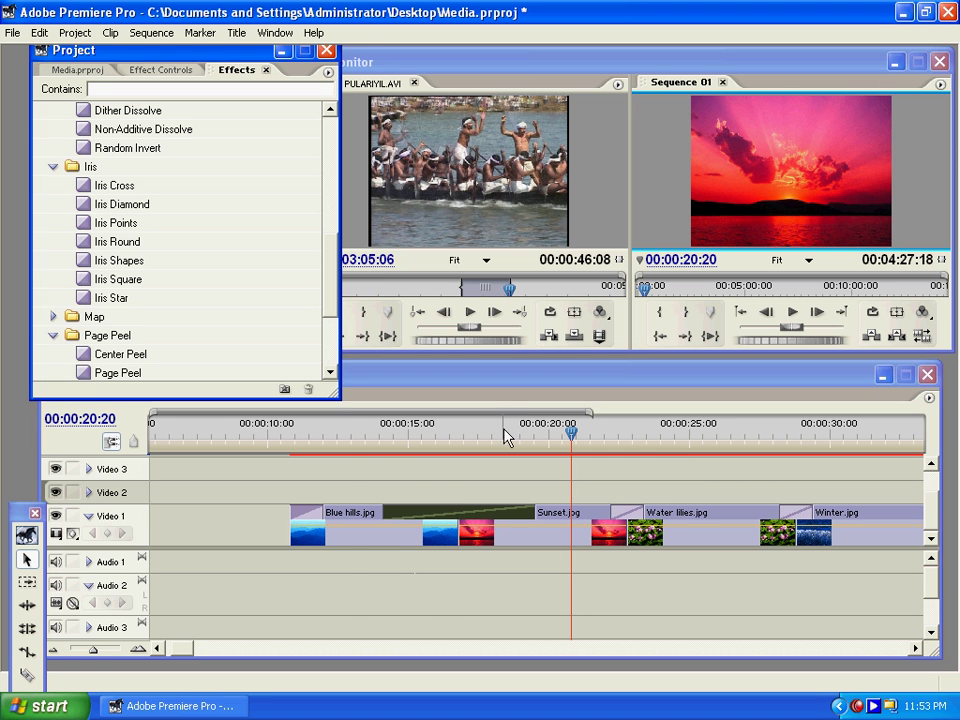
Replace the Page Turn transition between Blue hills.jpg and Sunset.jpg with Flip Over from the 3D Motion group, and play across it.
drag(504, 437, 427, 461)
drag(330, 290, 328, 183)
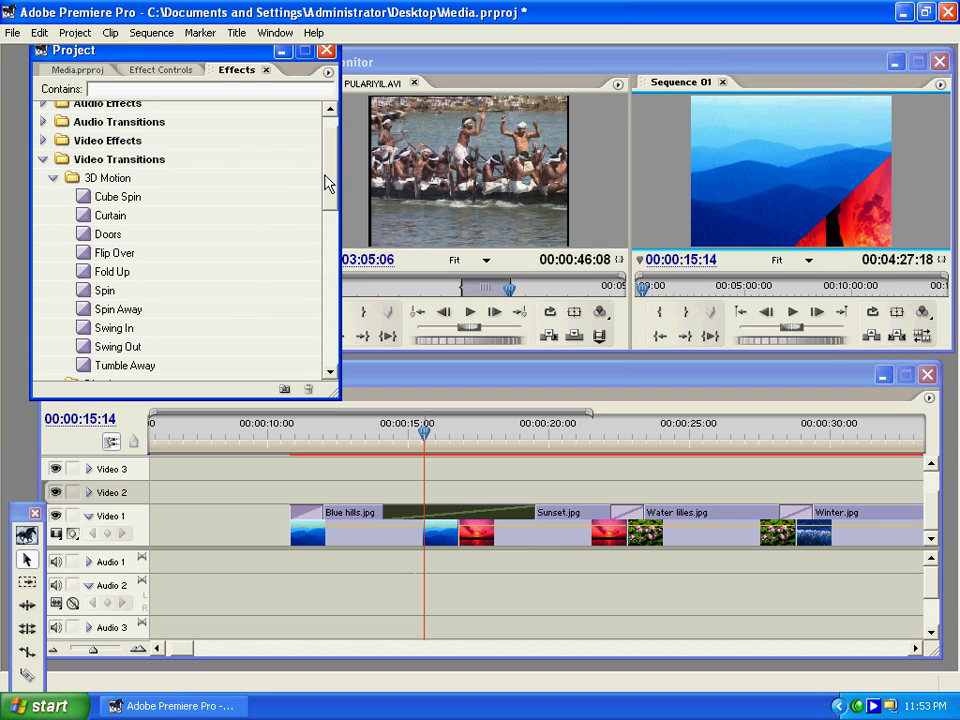
click(448, 515)
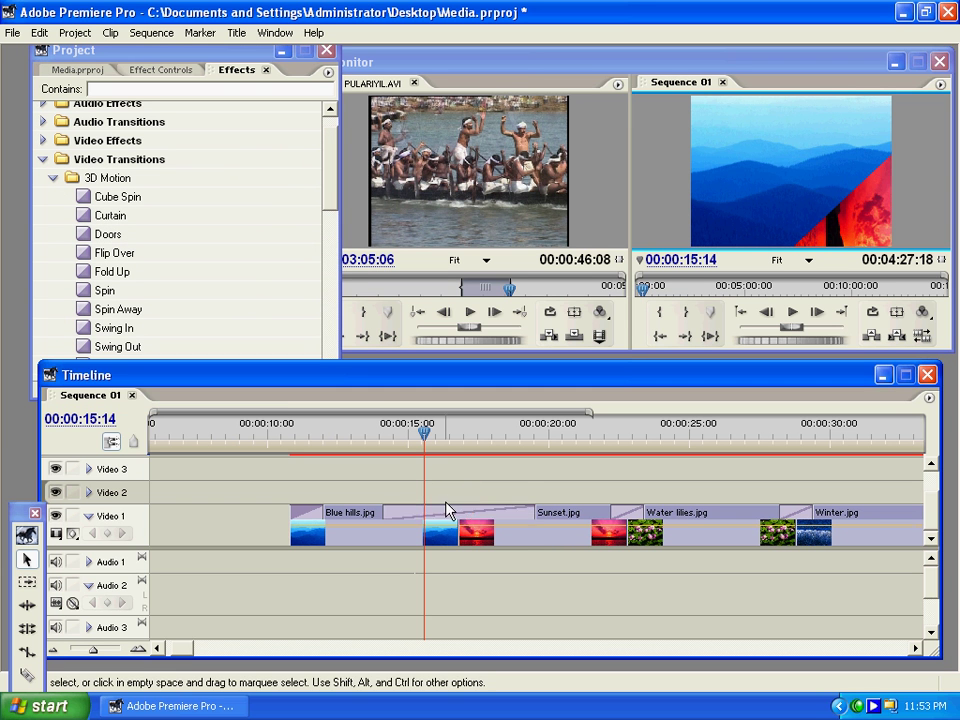
key(Delete)
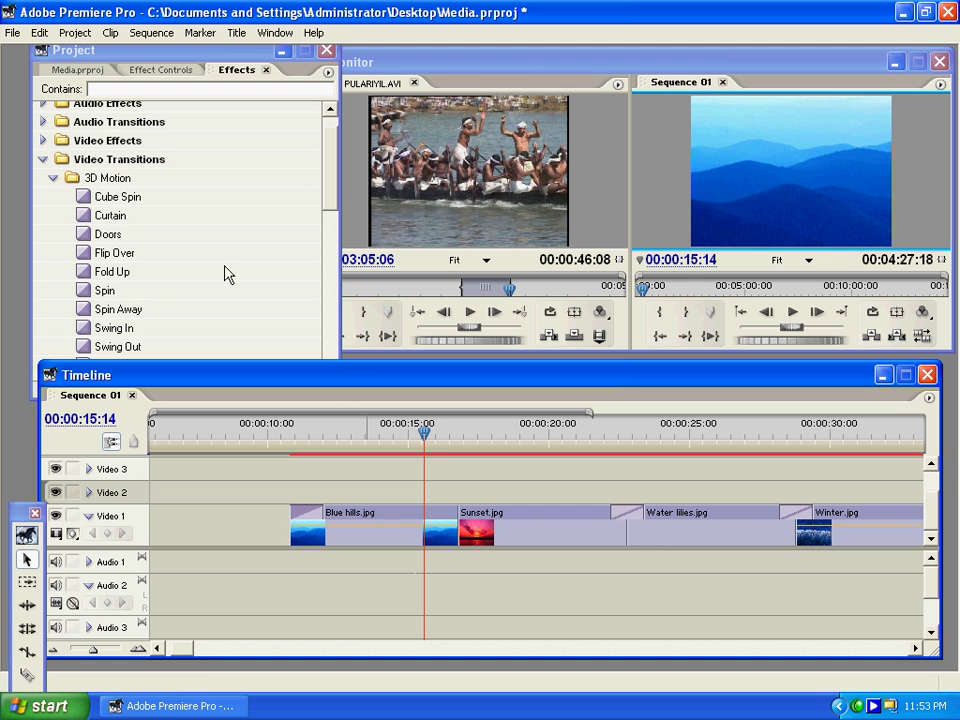
drag(99, 253, 448, 516)
drag(428, 444, 437, 444)
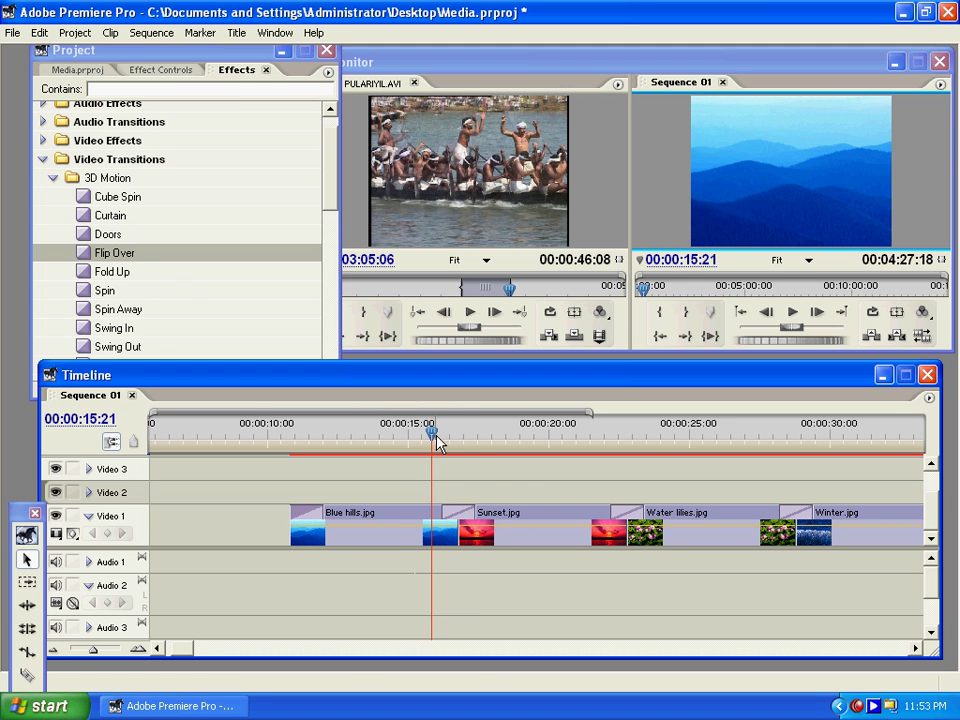
key(space)
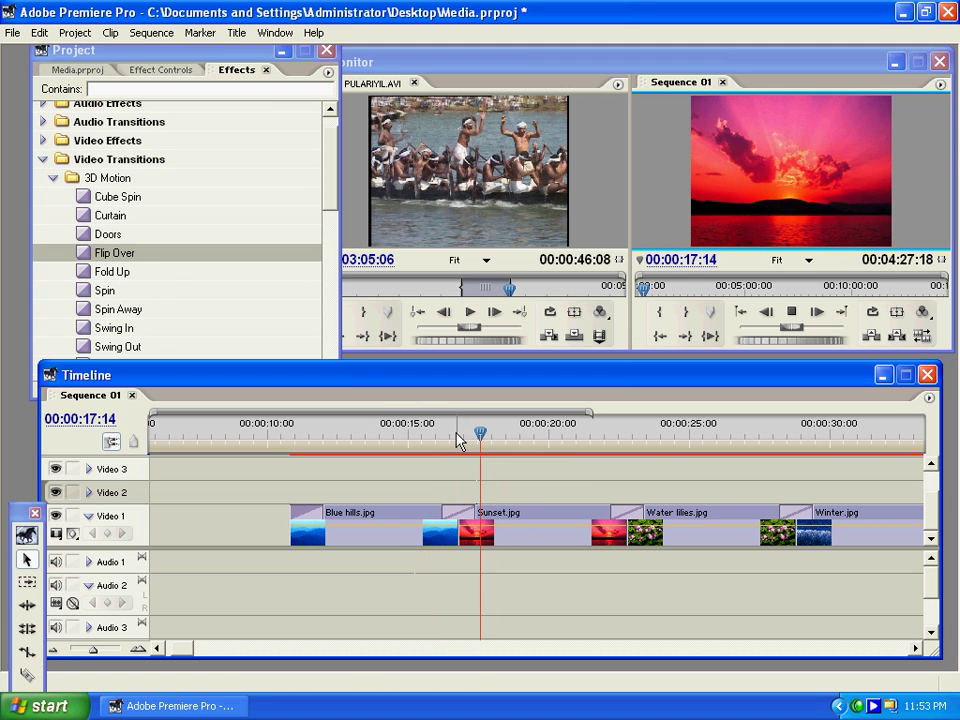
drag(459, 441, 430, 441)
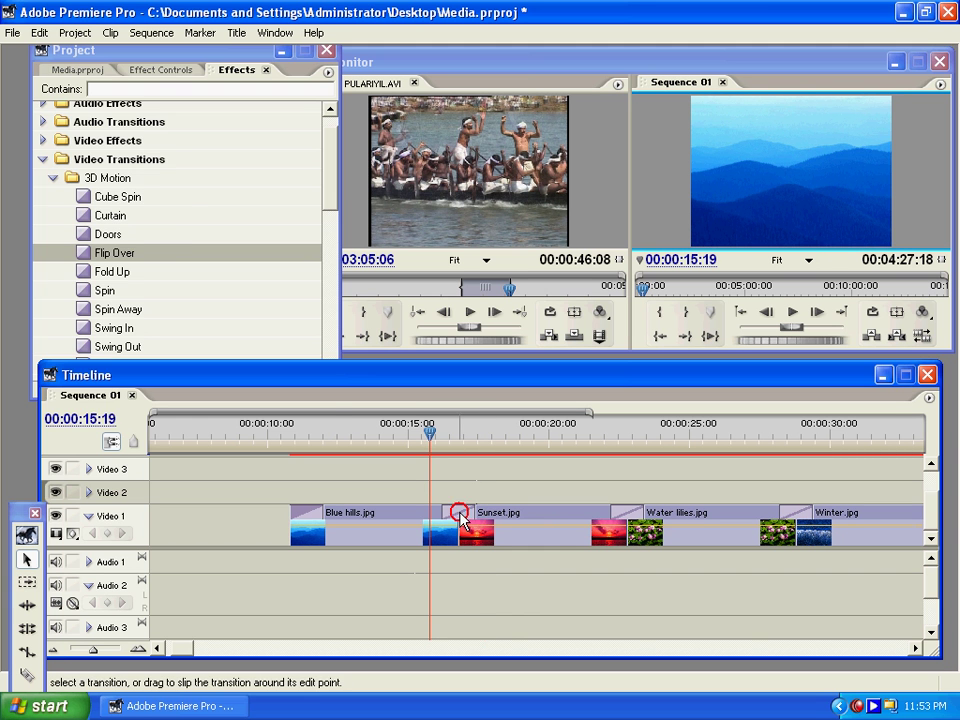
Open the Flip Over transition's settings in an enlarged Project window, show the actual sources and scrub its start value.
double_click(459, 514)
drag(348, 410, 515, 528)
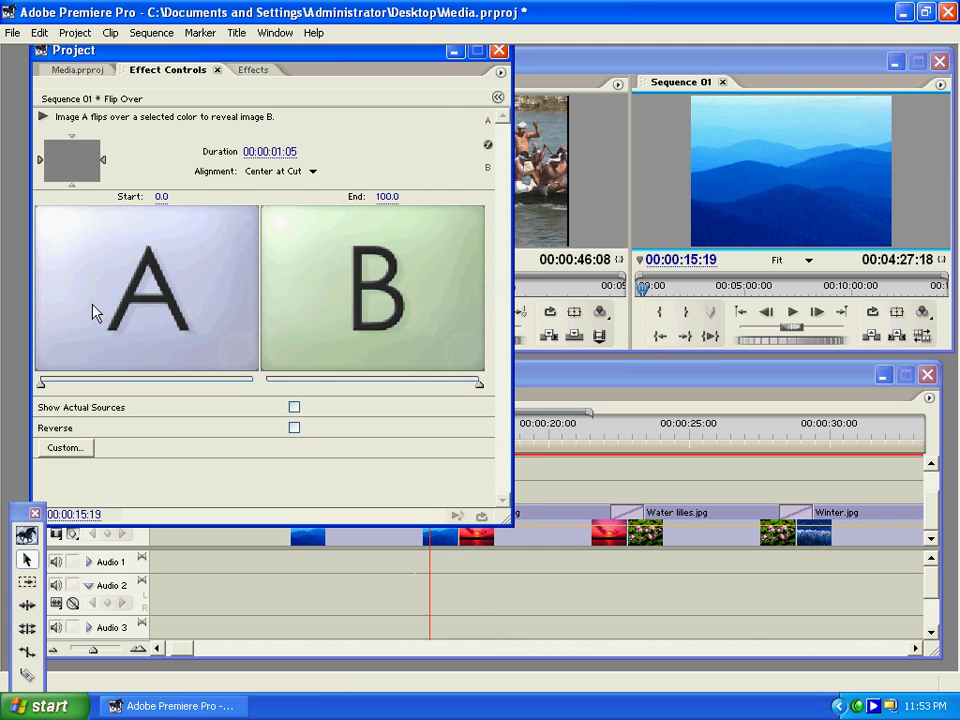
click(294, 407)
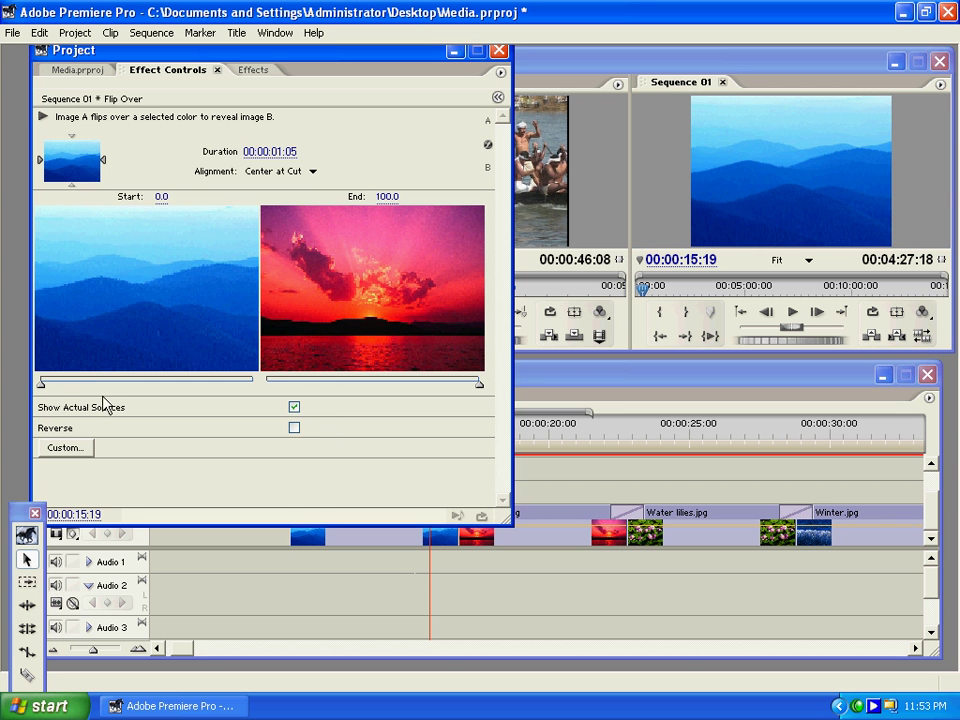
mouse_move(46, 384)
mouse_down()
mouse_move(240, 384)
mouse_move(43, 388)
mouse_move(256, 393)
mouse_move(28, 390)
mouse_up()
Customize the Flip Over transition with 4 bands and a green fill color.
click(64, 449)
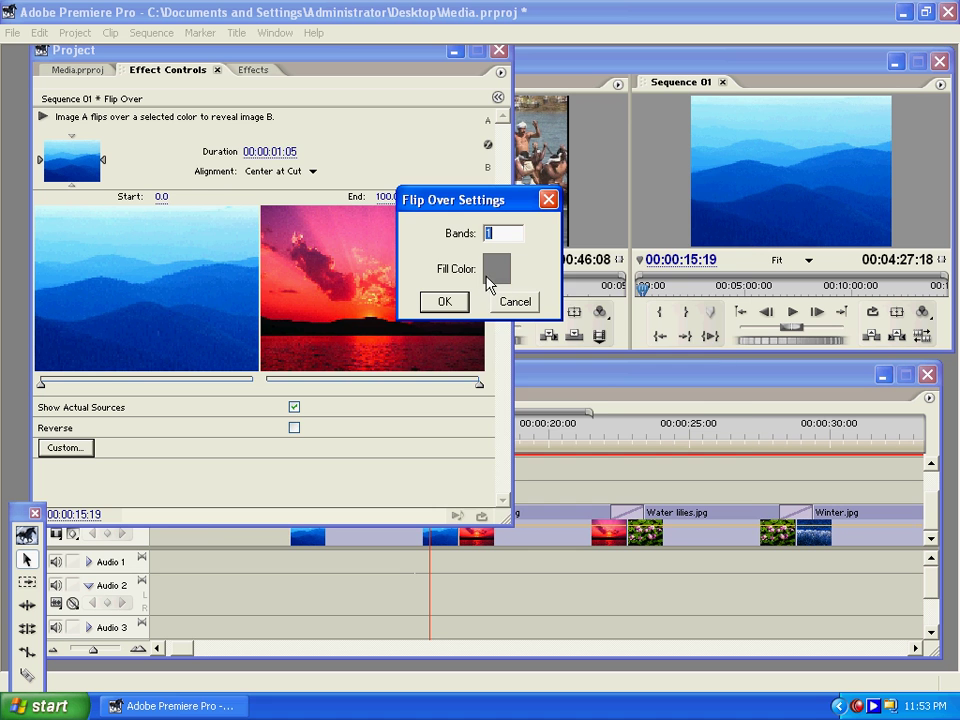
click(497, 281)
click(431, 440)
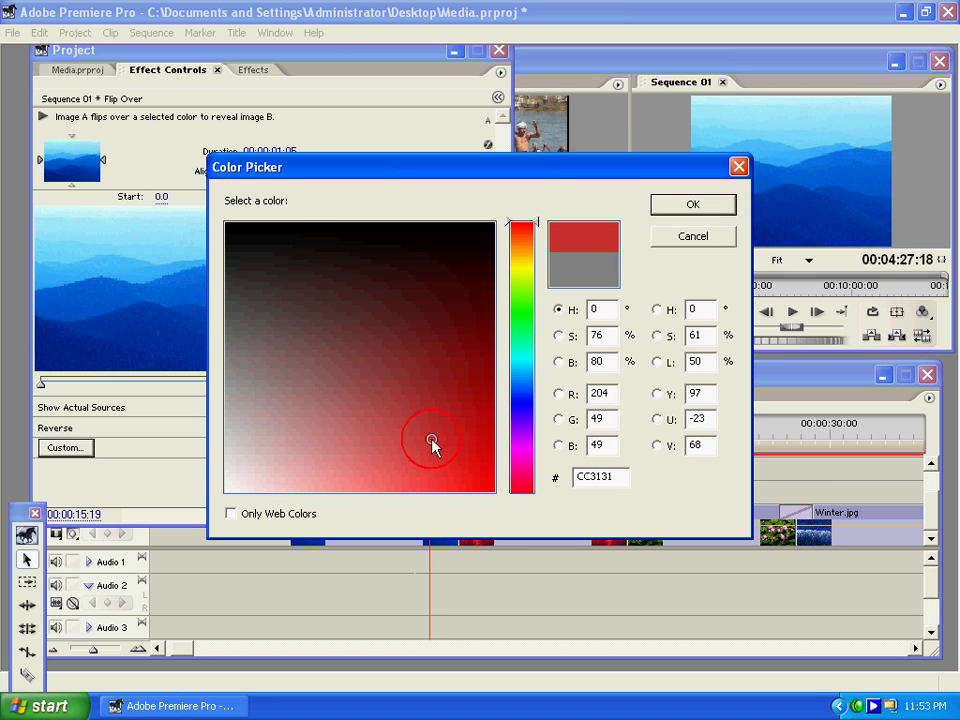
click(520, 340)
click(520, 309)
click(488, 447)
click(693, 204)
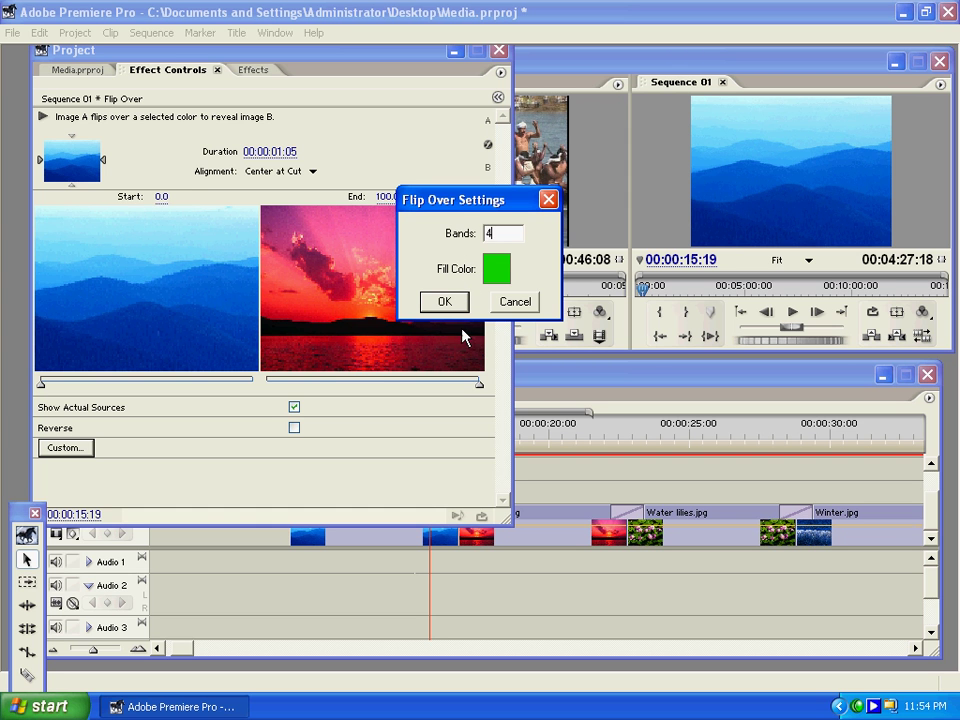
click(443, 304)
Preview the customized Flip Over by scrubbing its start value, shrink the Project window, and play across the transition in the timeline.
drag(42, 383, 8, 388)
click(294, 407)
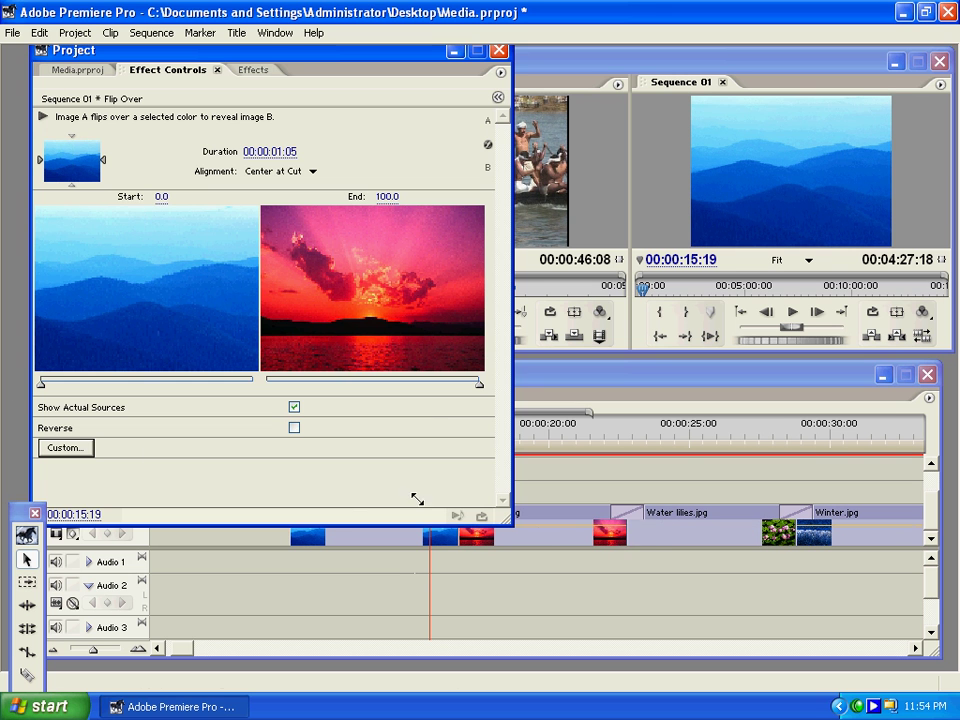
drag(505, 521, 329, 368)
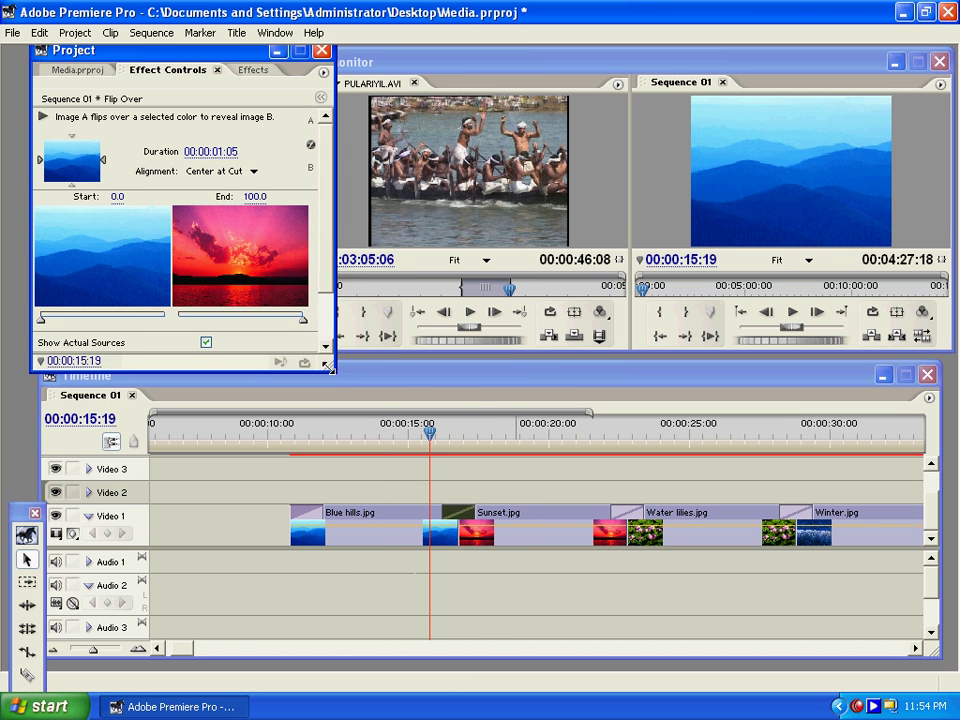
click(413, 433)
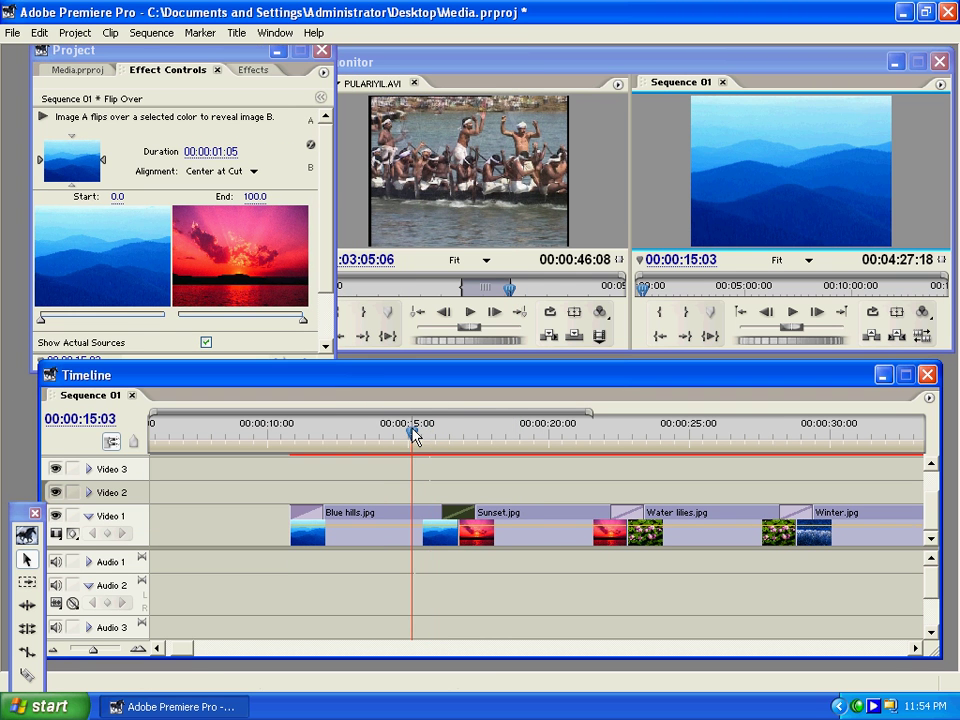
key(space)
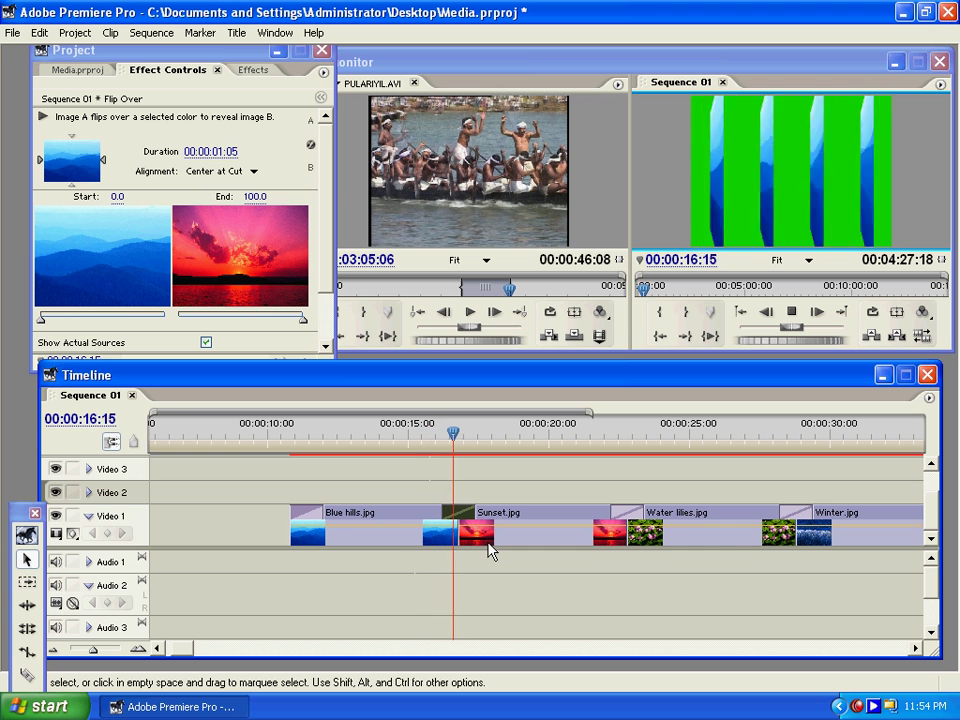
click(460, 507)
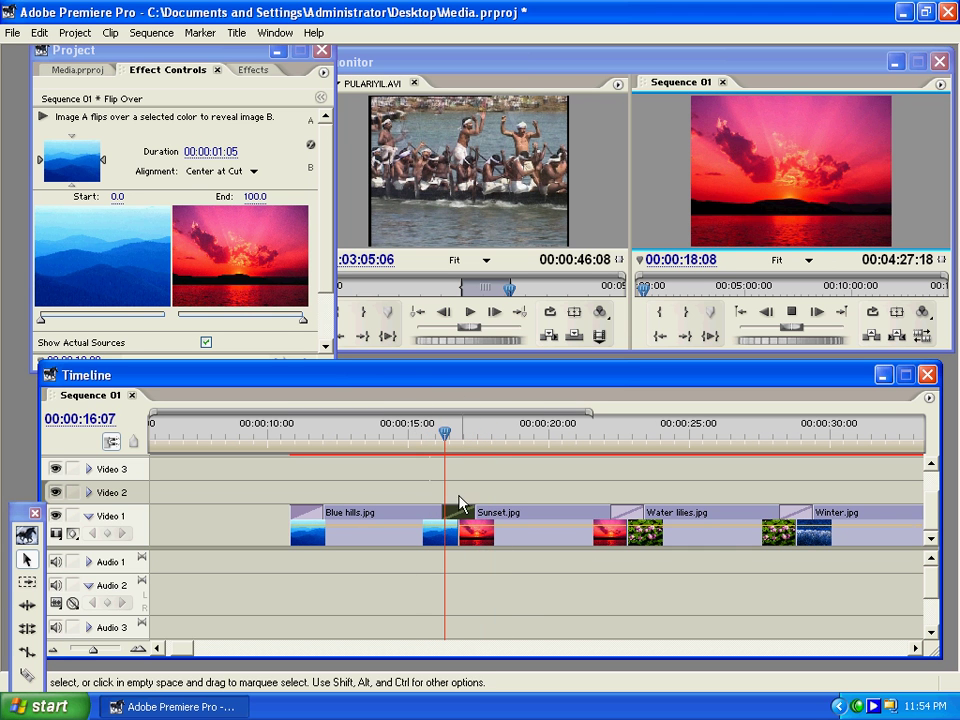
Replace Flip Over between Blue hills.jpg and Sunset.jpg with the Fold Up transition, and preview it in the timeline.
click(250, 70)
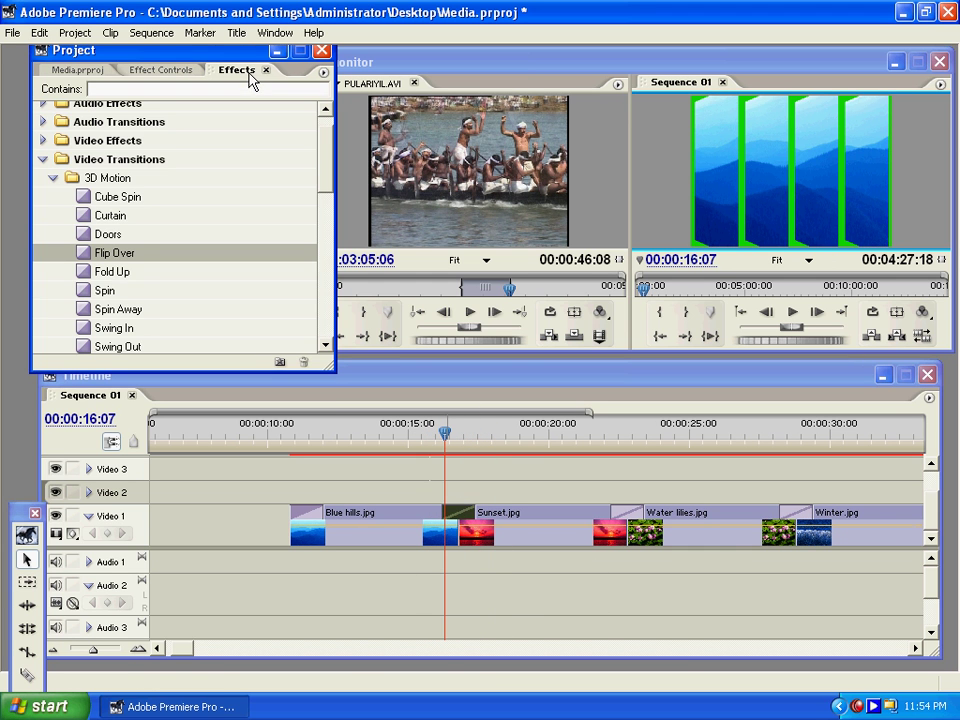
click(458, 515)
key(Delete)
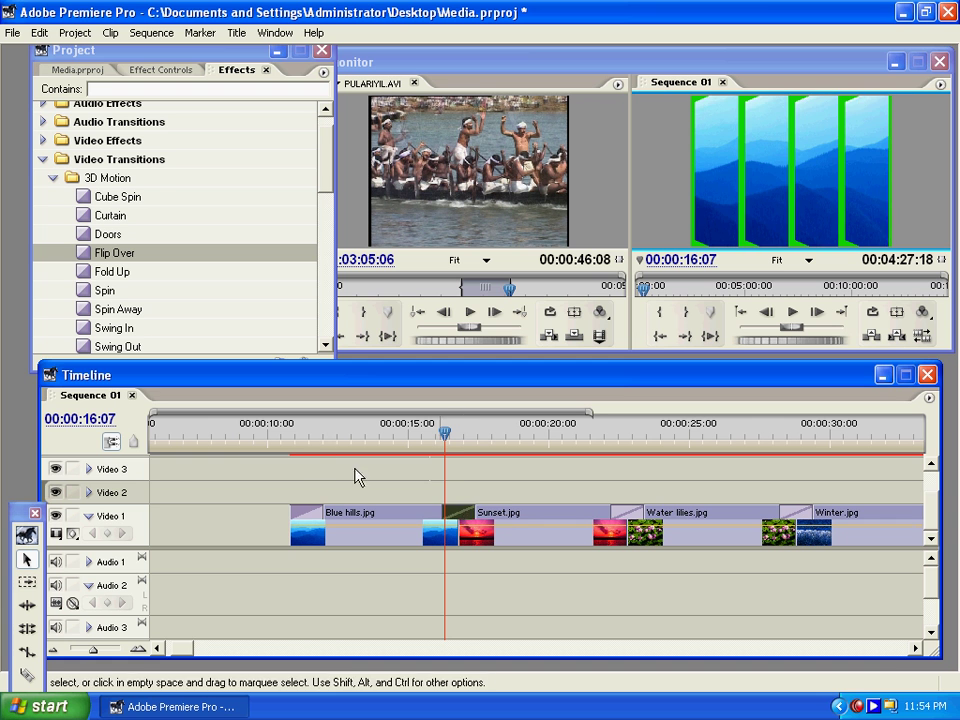
drag(114, 283, 448, 515)
click(445, 440)
mouse_move(445, 443)
mouse_down()
mouse_move(437, 441)
mouse_move(478, 440)
mouse_move(460, 433)
mouse_up()
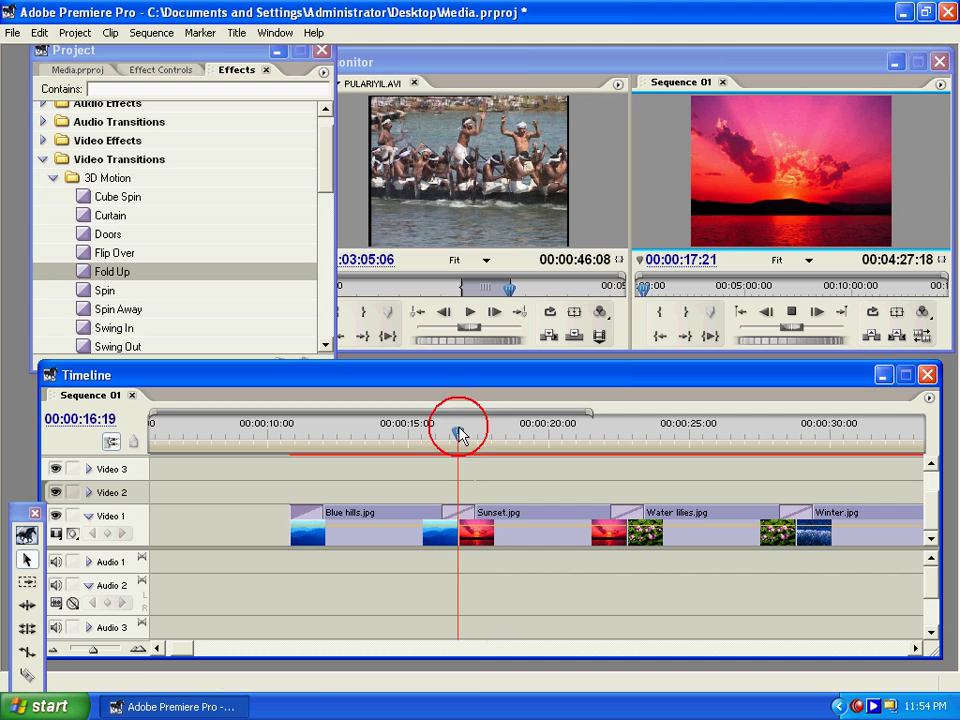
Lengthen the Fold Up transition at both ends in the timeline and play across it.
click(461, 512)
click(466, 514)
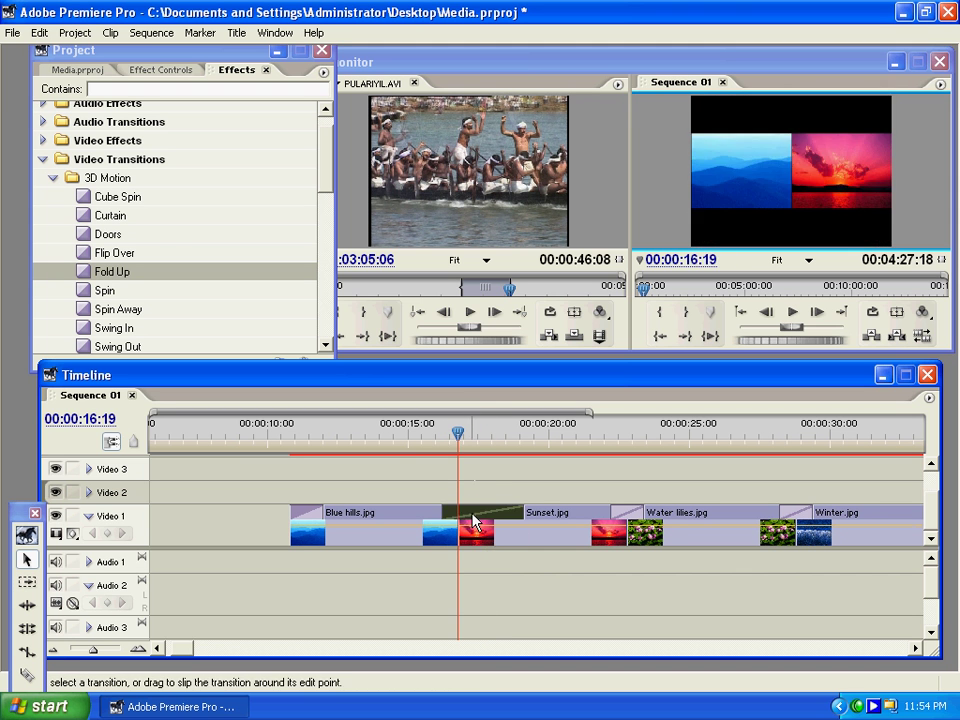
drag(441, 510, 403, 510)
click(407, 434)
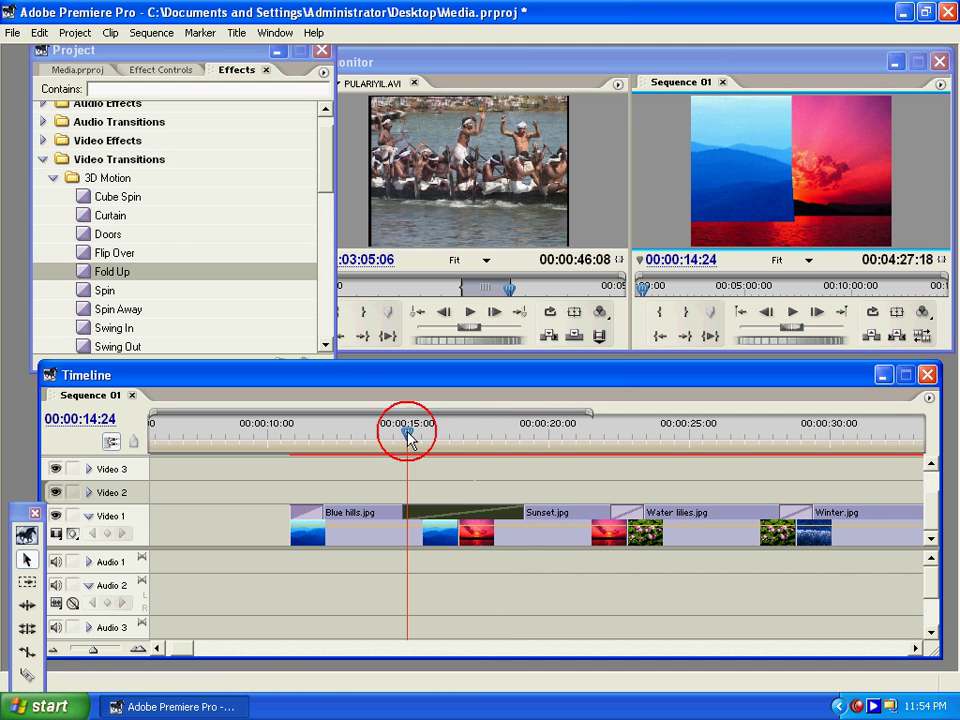
key(space)
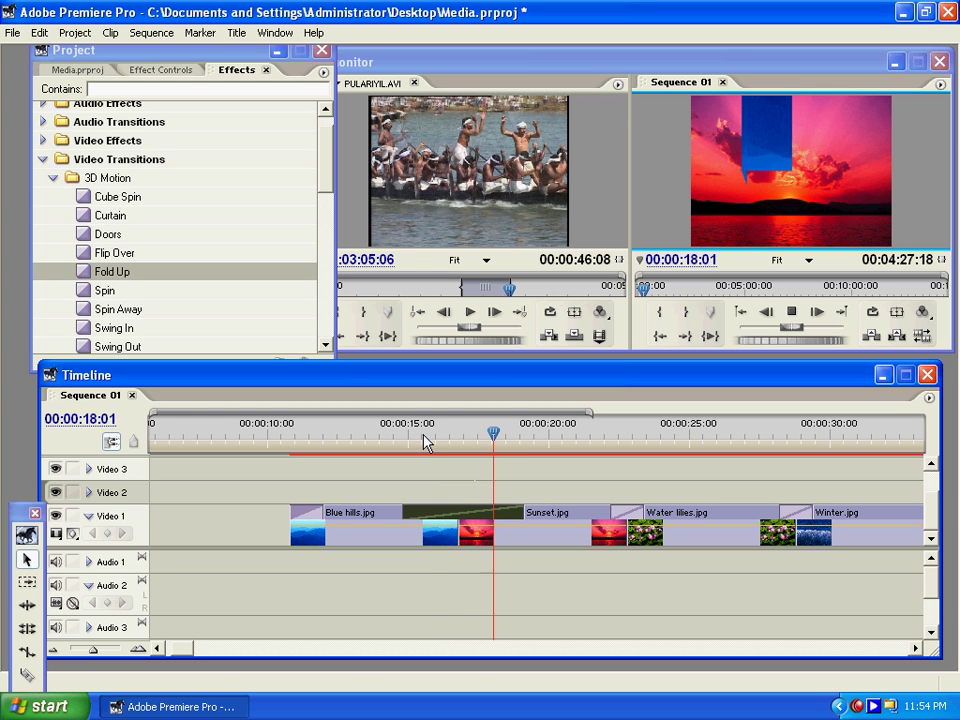
click(430, 428)
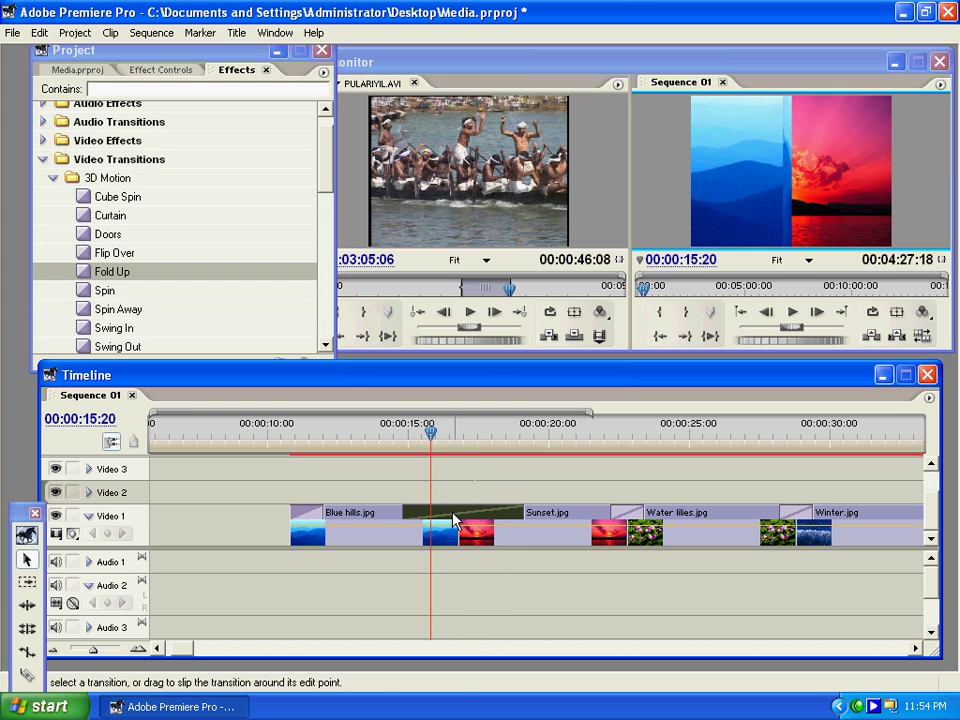
Delete Fold Up and the transition opening Blue hills.jpg, add Band Slide from the Slide group before Sunset.jpg, and preview it.
key(Delete)
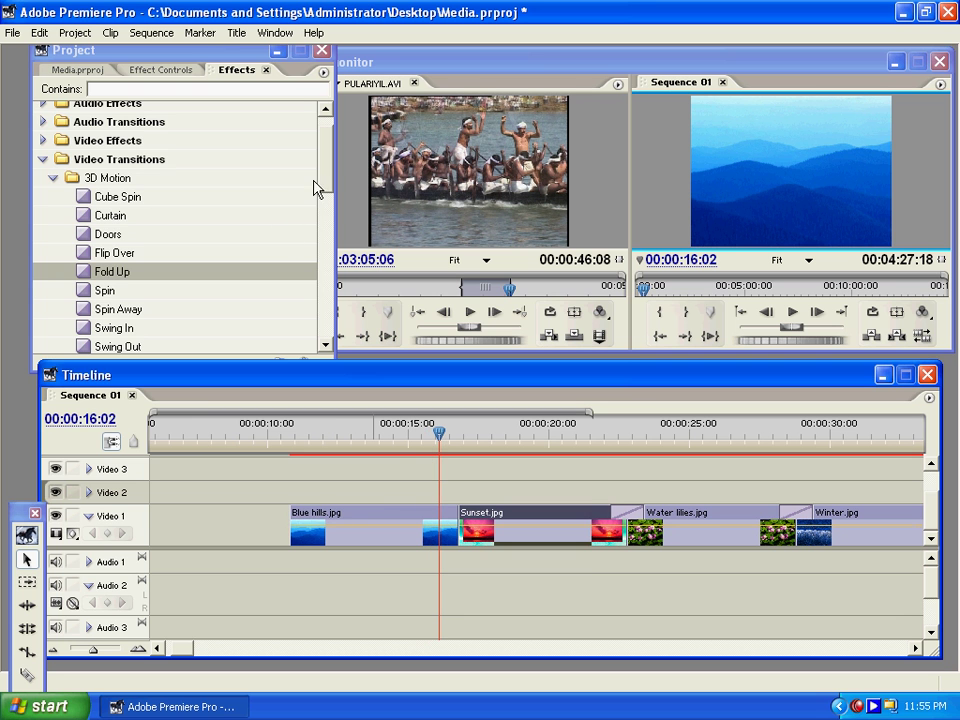
drag(321, 178, 319, 335)
click(53, 270)
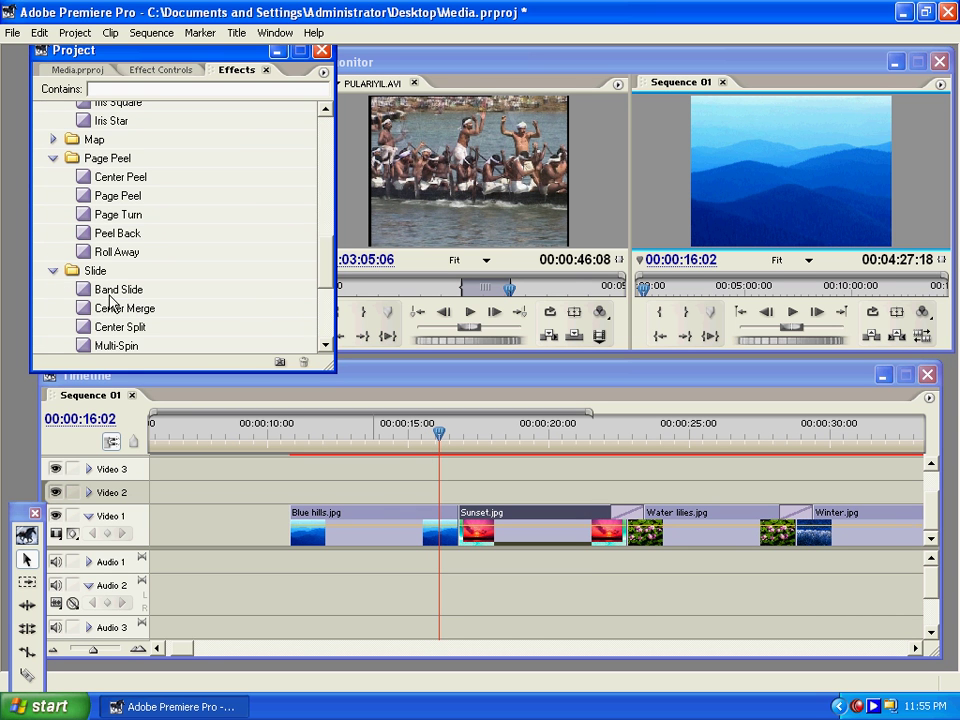
drag(120, 290, 465, 530)
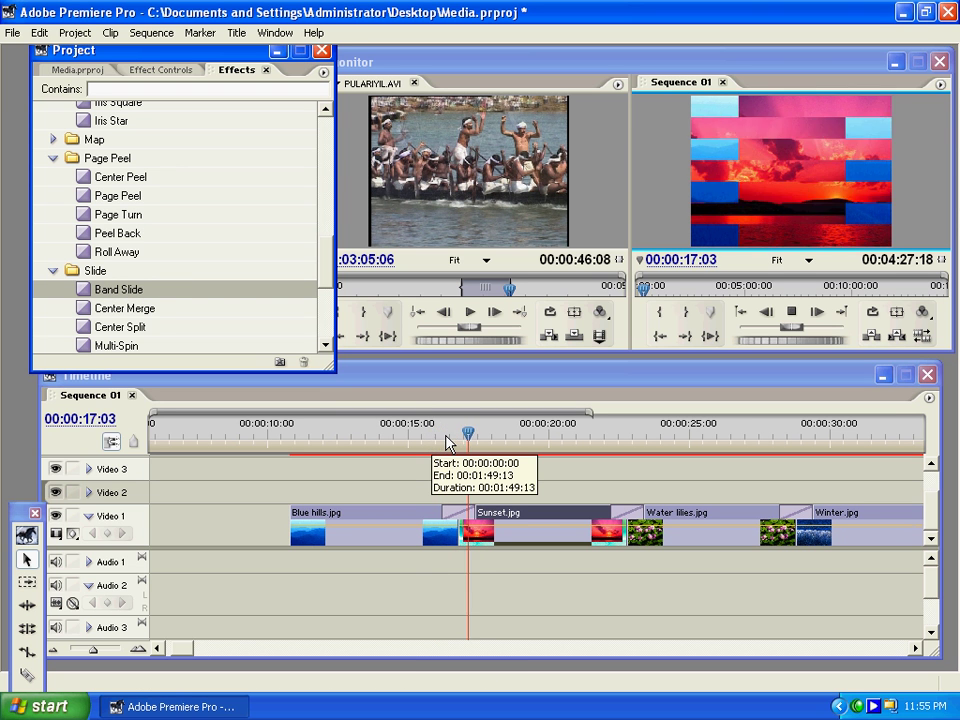
click(447, 440)
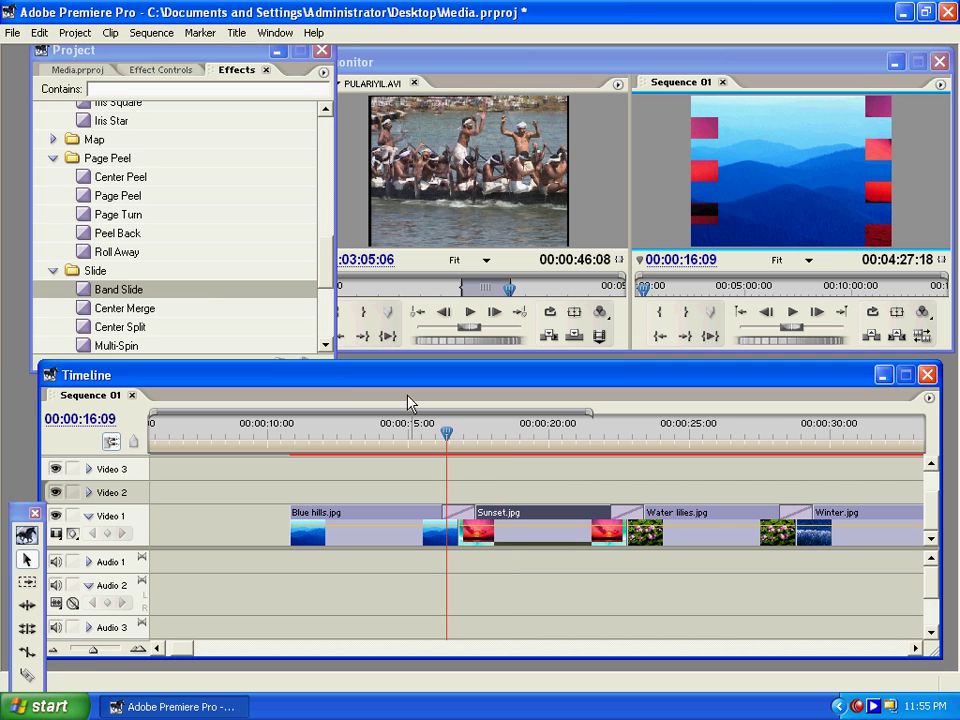
Replace Band Slide between Blue hills.jpg and Sunset.jpg with Funnel from the Stretch group, and play across it.
scroll(328, 313, down, 3)
drag(328, 313, 328, 345)
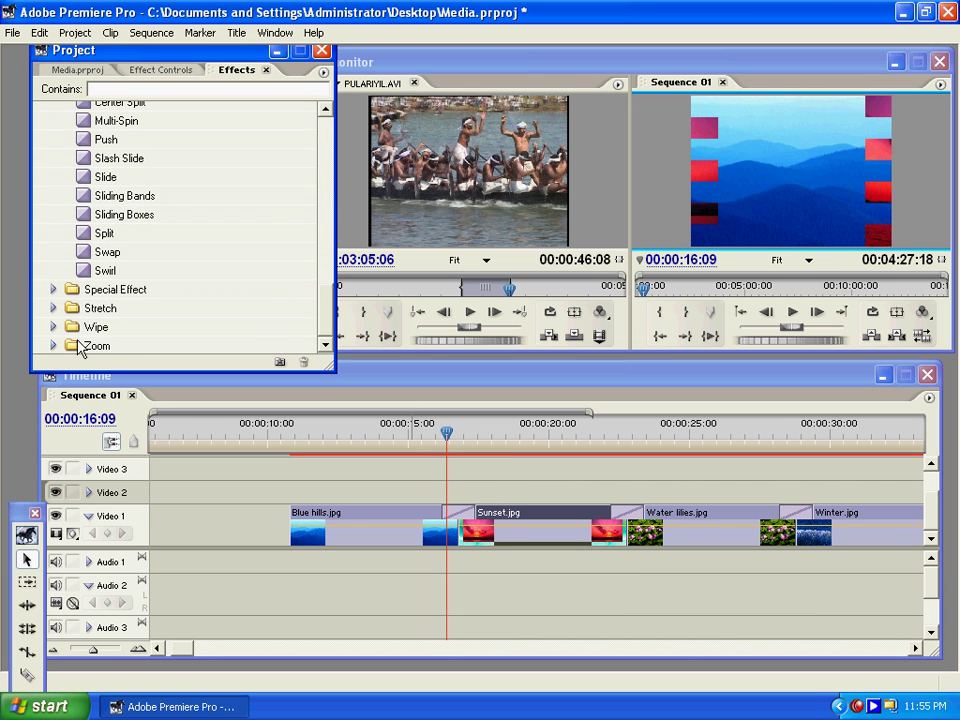
click(54, 309)
scroll(321, 293, down, 2)
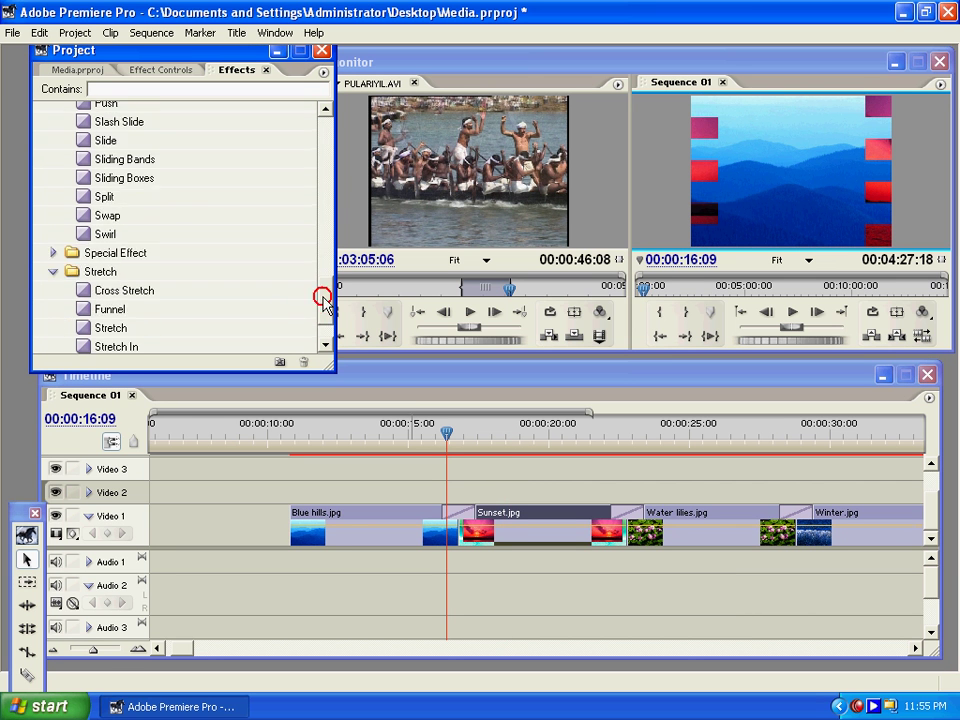
drag(112, 262, 470, 526)
click(430, 432)
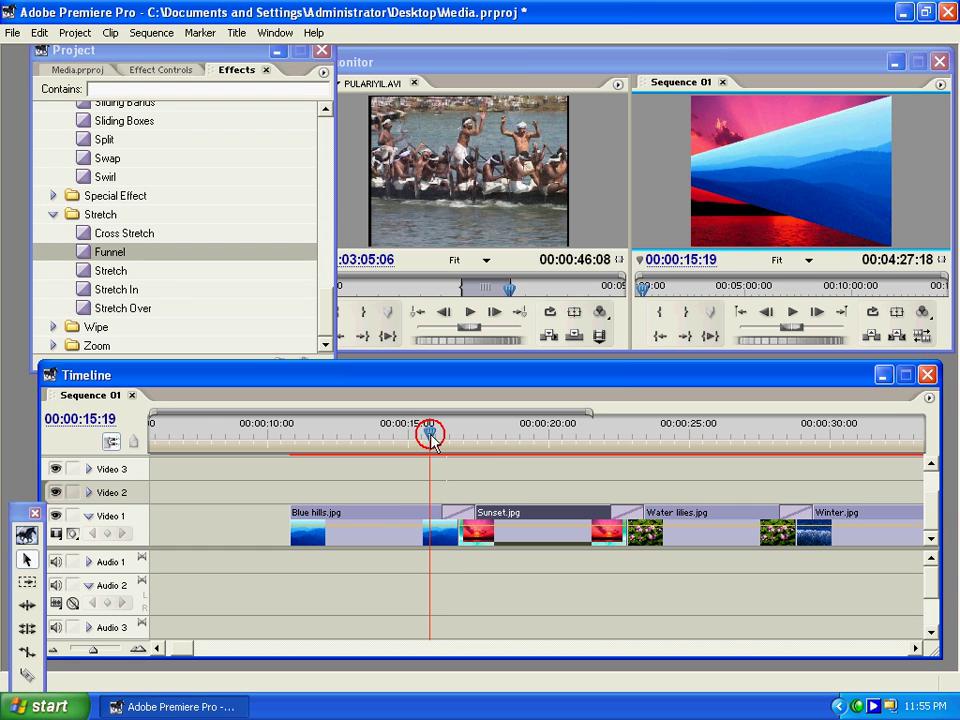
key(space)
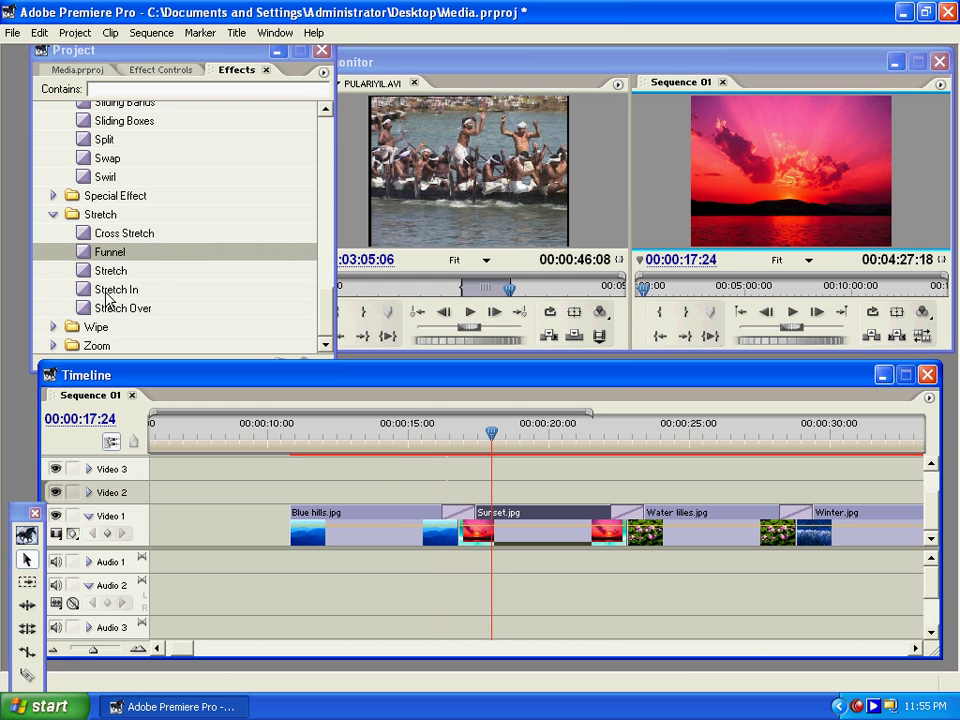
Replace the Funnel transition between Blue hills.jpg and Sunset.jpg with Stretch In, and play across it.
drag(108, 294, 453, 510)
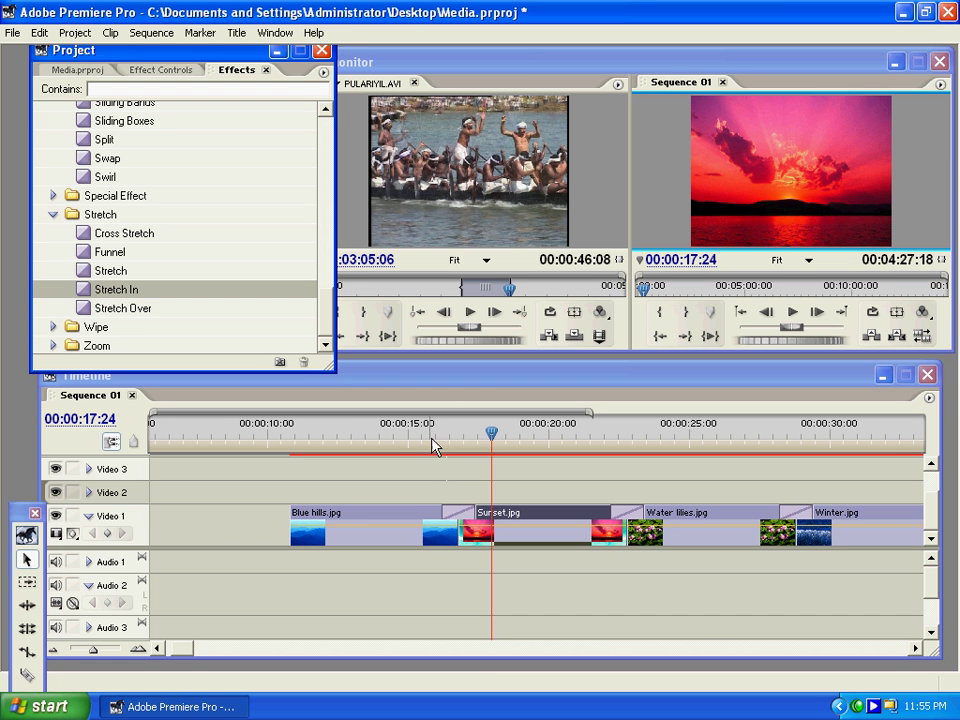
click(432, 445)
key(space)
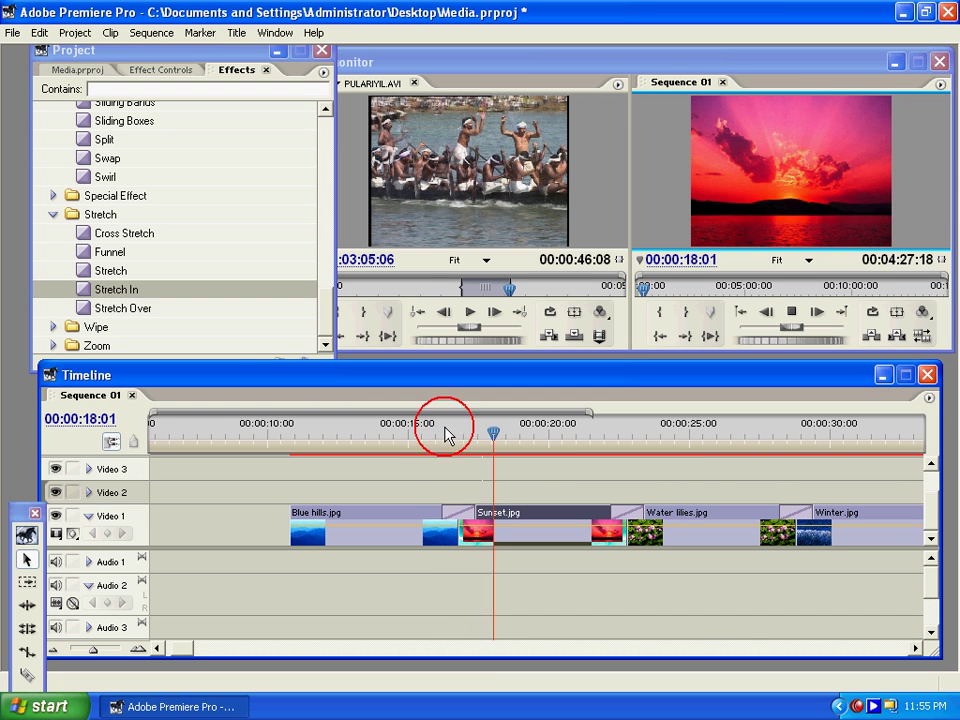
click(445, 435)
Replace Stretch In between Blue hills.jpg and Sunset.jpg with the Stretch Over transition, and play across it.
drag(88, 306, 466, 518)
drag(444, 434, 434, 436)
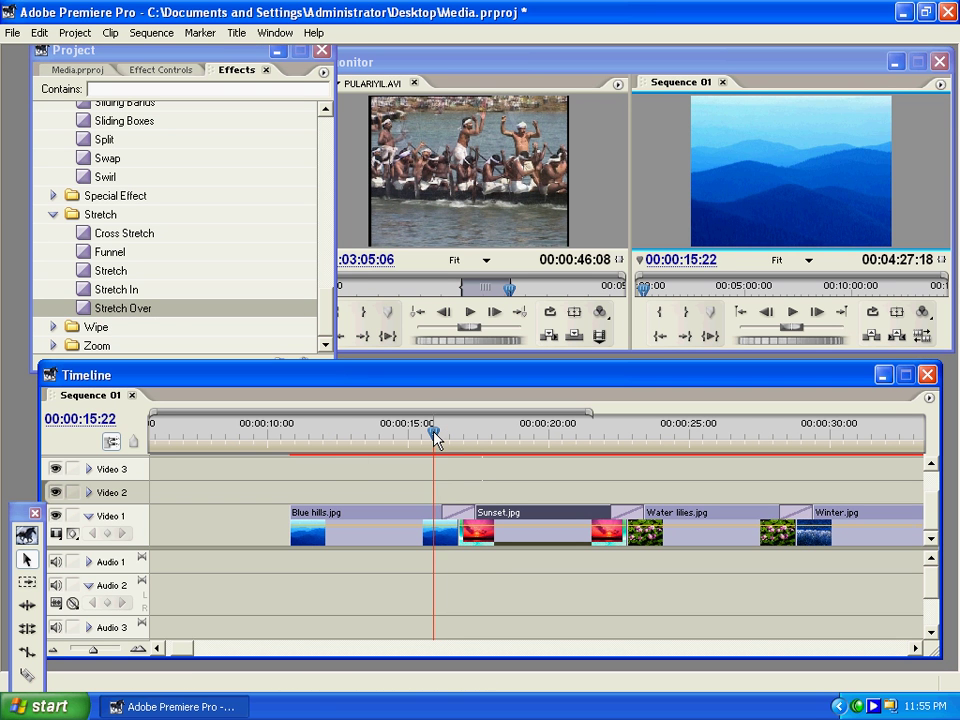
key(space)
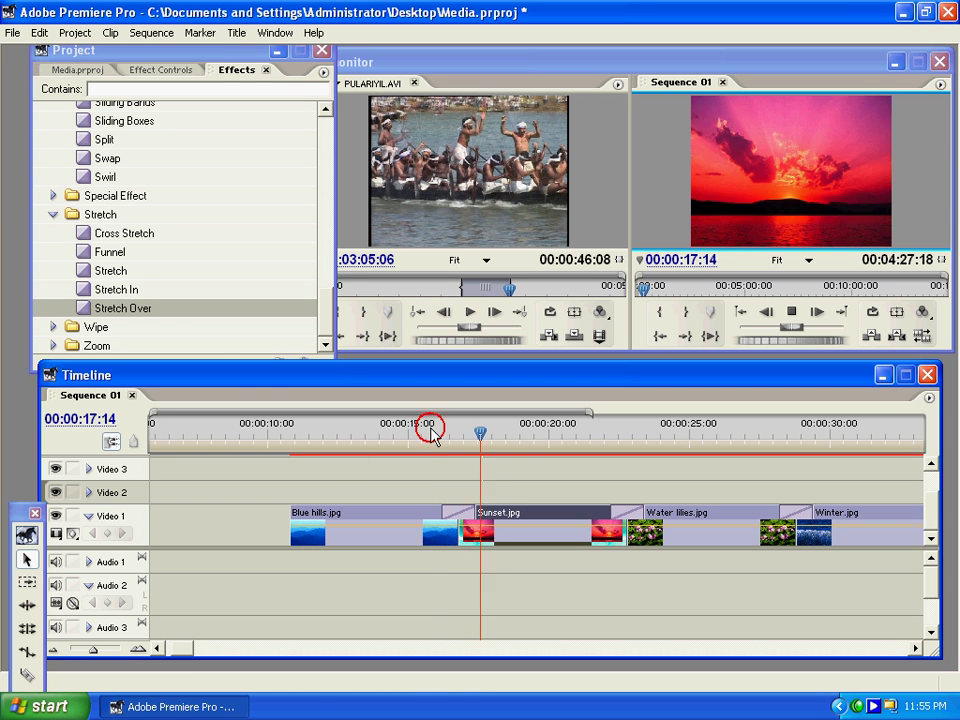
Replace Stretch Over between Blue hills.jpg and Sunset.jpg with Pinwheel from the Wipe group, and play across it.
click(430, 434)
click(57, 328)
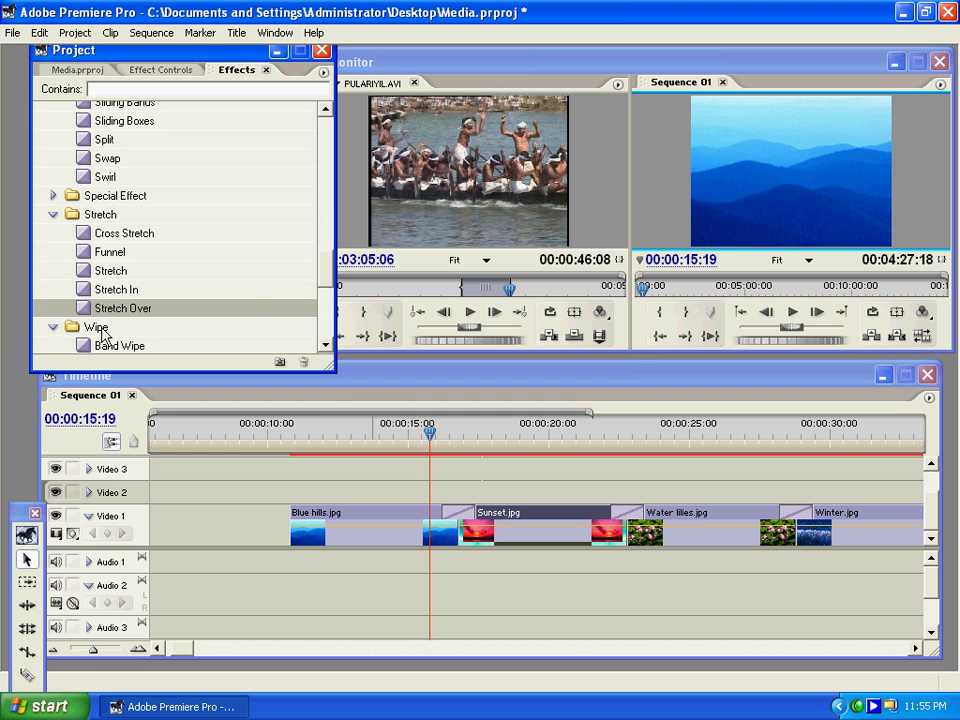
drag(320, 272, 323, 322)
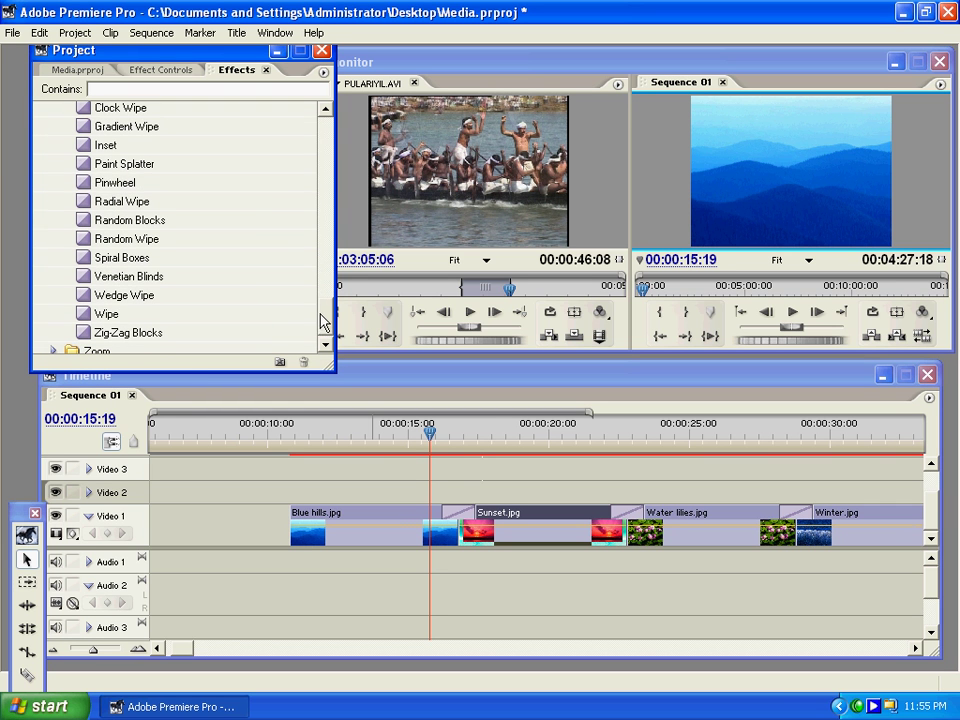
click(92, 183)
drag(92, 183, 476, 521)
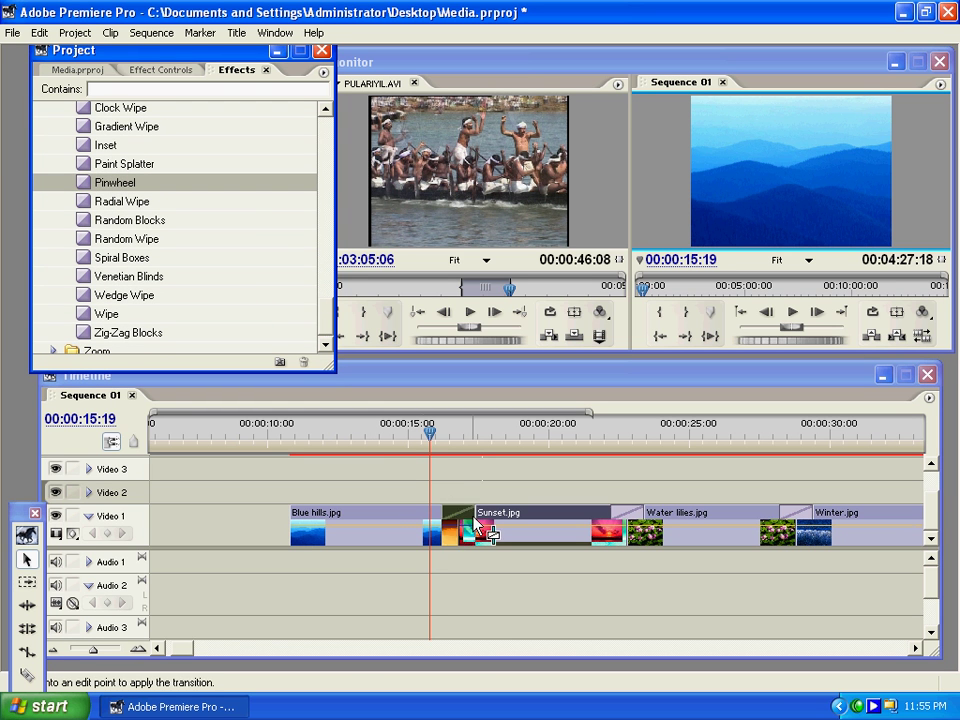
click(442, 443)
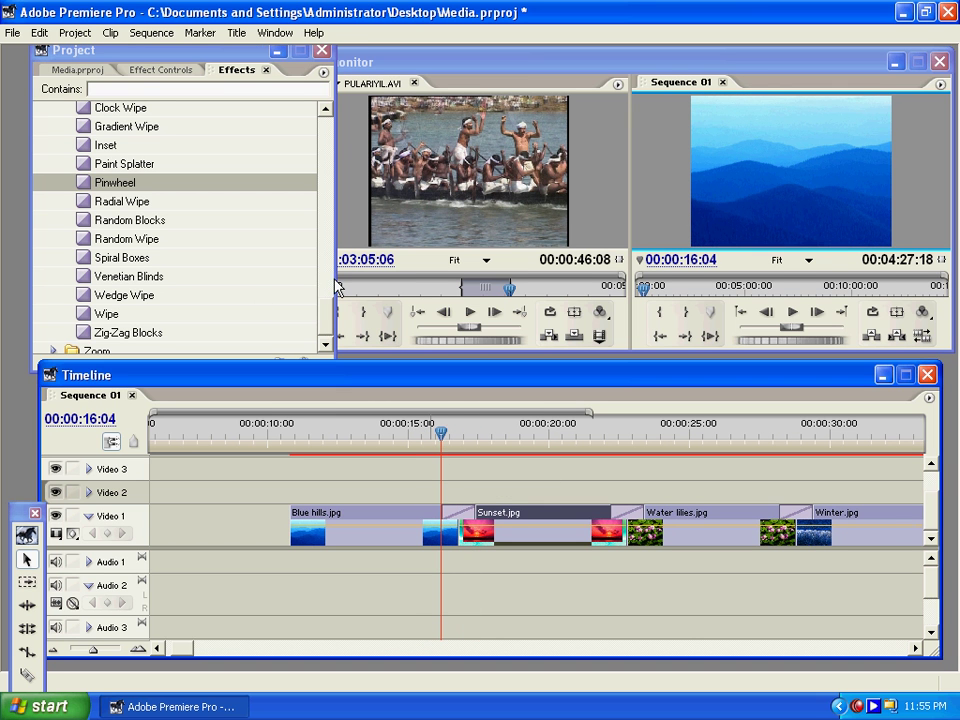
Replace the Pinwheel transition between Blue hills.jpg and Sunset.jpg with Random Wipe, and play across it.
scroll(328, 316, up, 2)
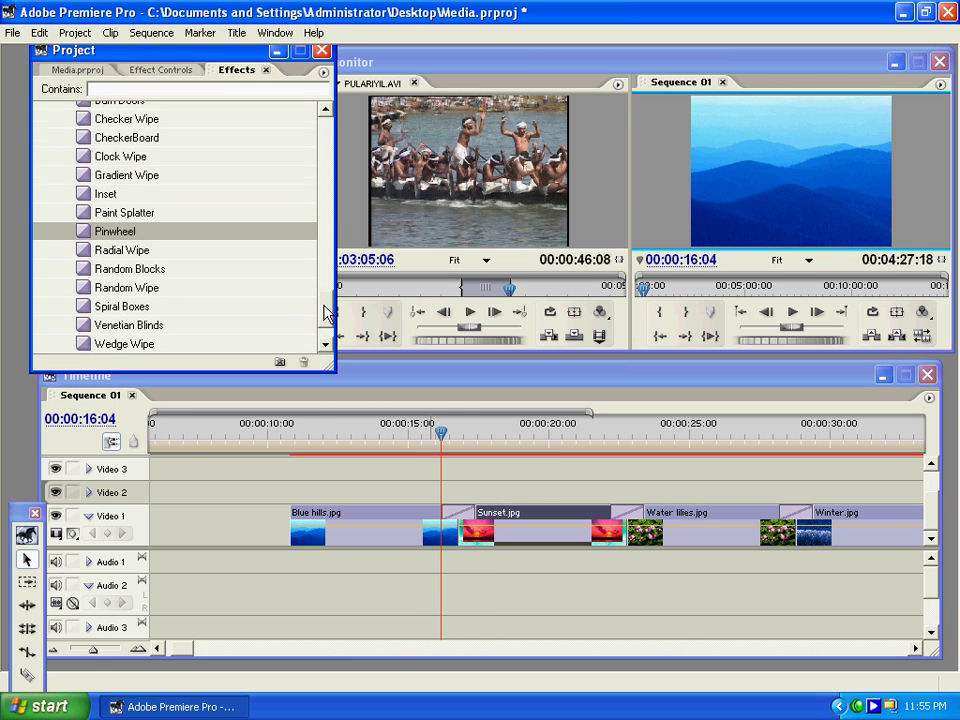
drag(328, 316, 323, 296)
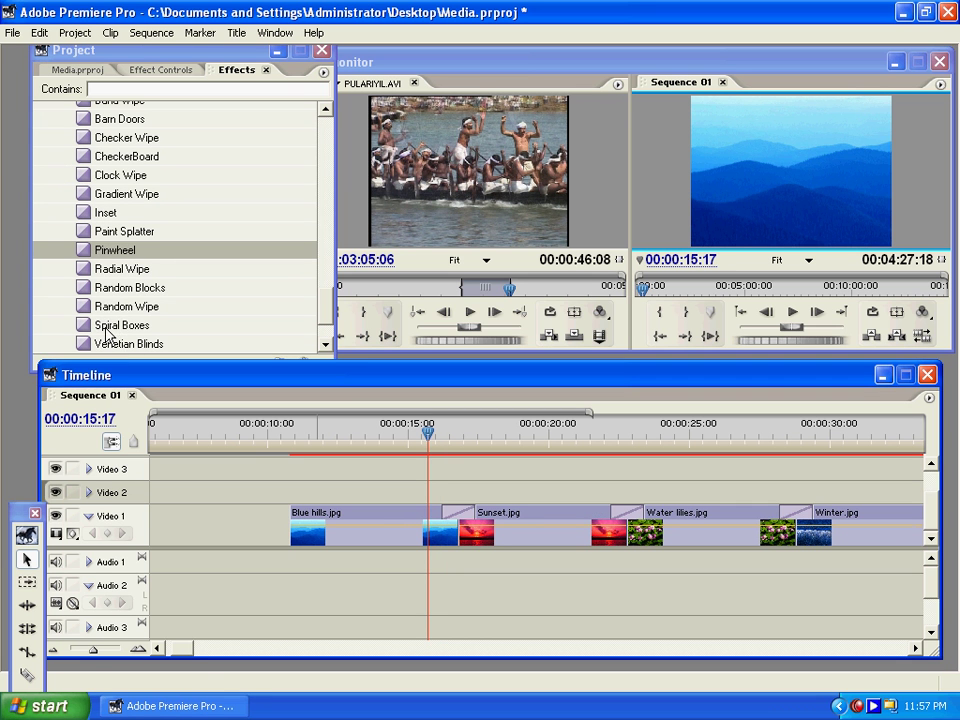
drag(114, 310, 452, 510)
key(space)
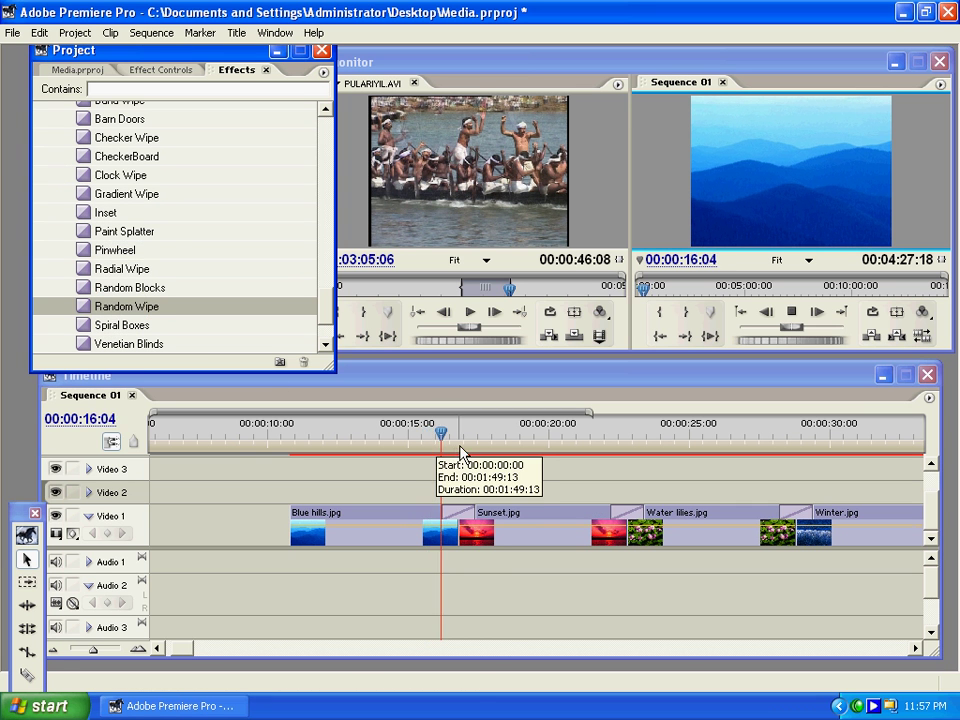
key(space)
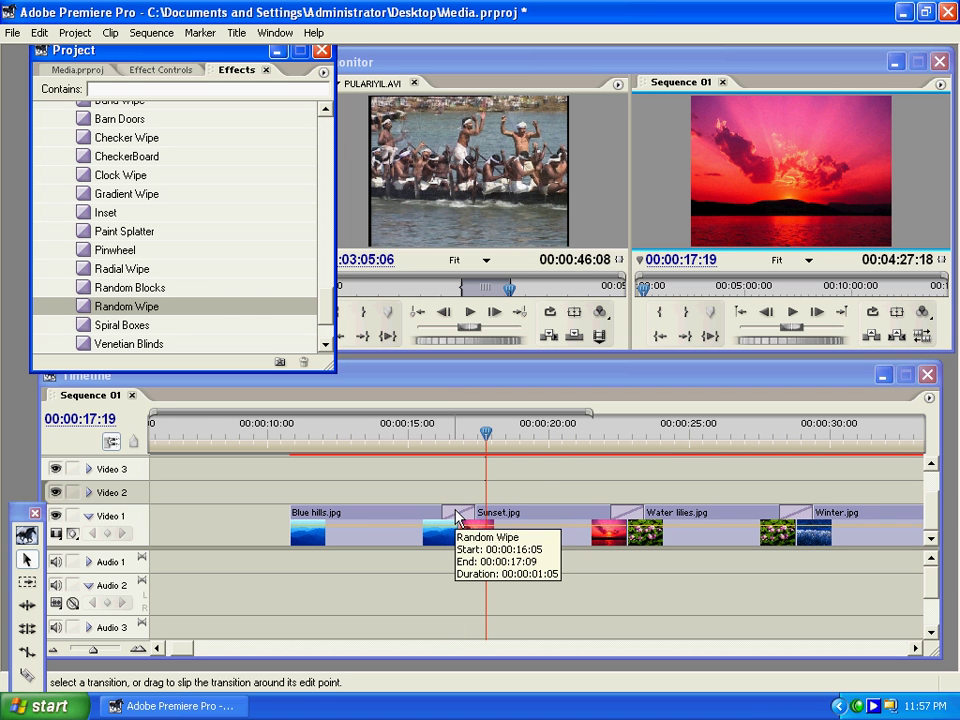
Show actual sources in the Random Wipe settings, and set its border width to 2.4 and start to 24.9.
double_click(456, 516)
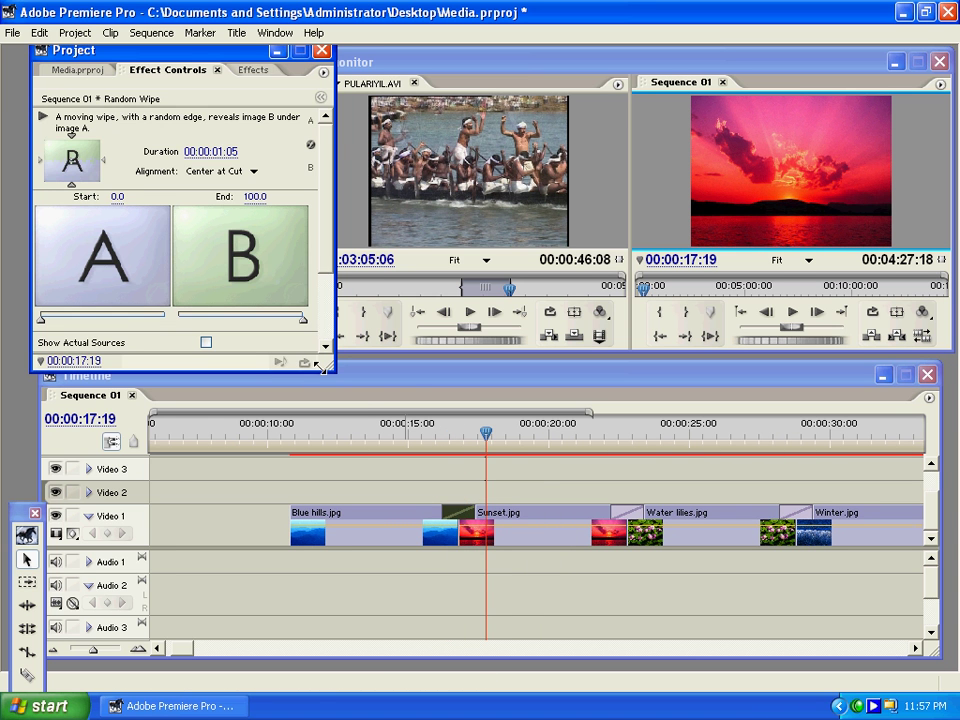
drag(314, 373, 431, 489)
click(256, 379)
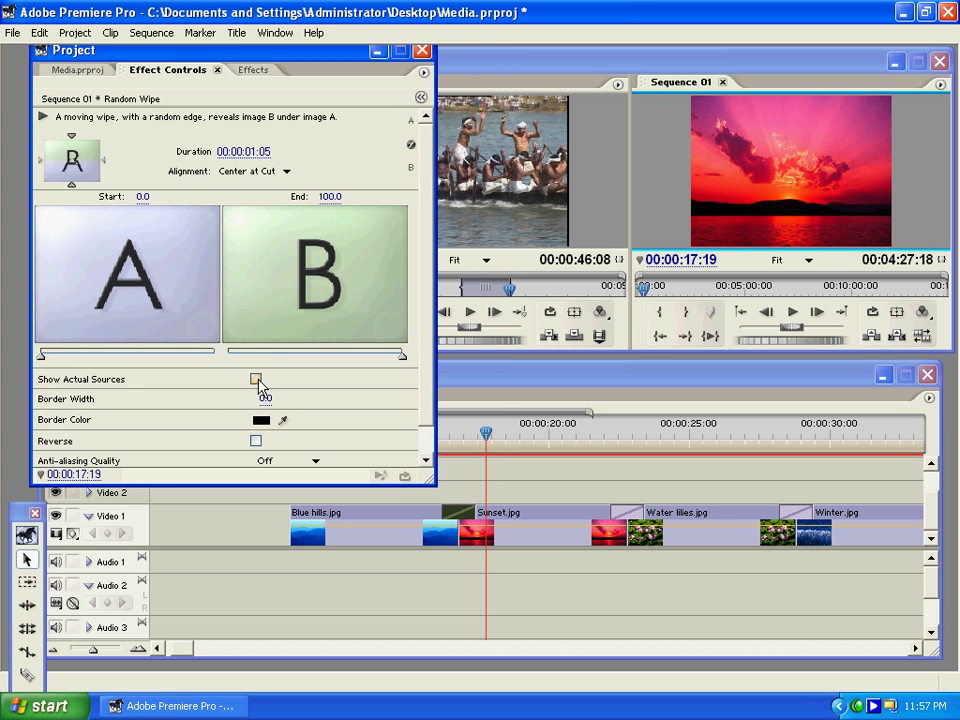
drag(40, 360, 128, 380)
drag(260, 400, 275, 403)
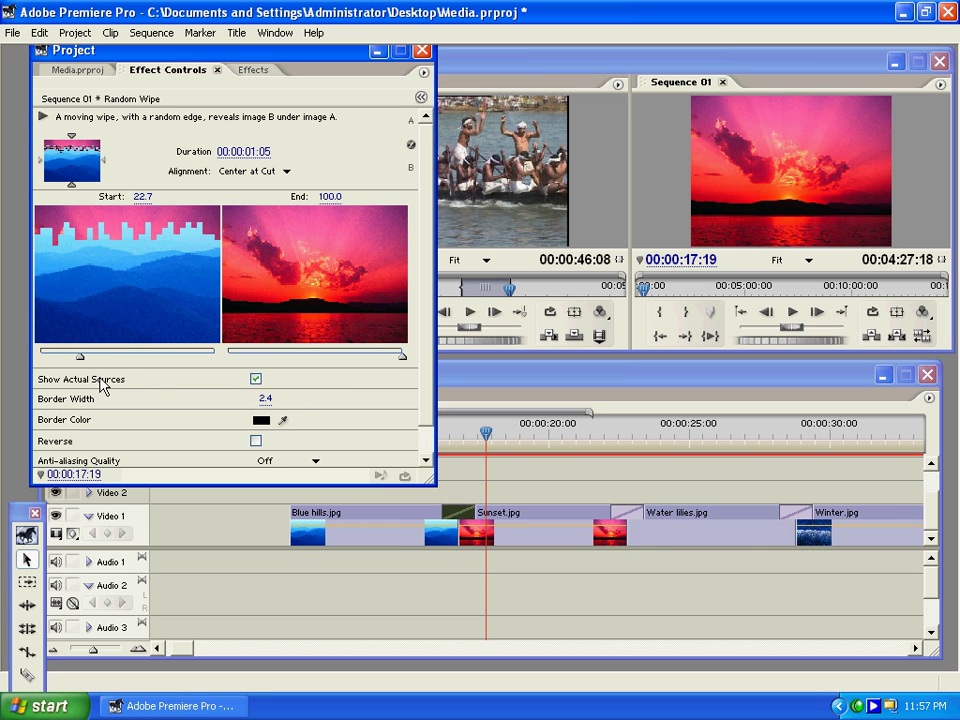
drag(81, 360, 107, 370)
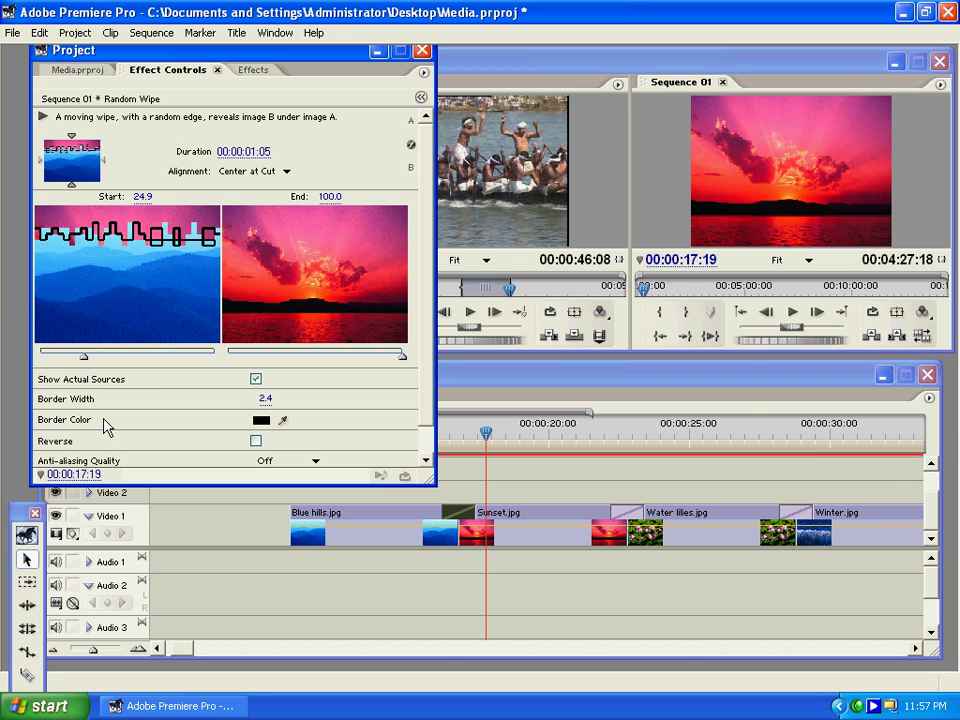
Change the Random Wipe border color to a bright green with hue 112.
click(261, 421)
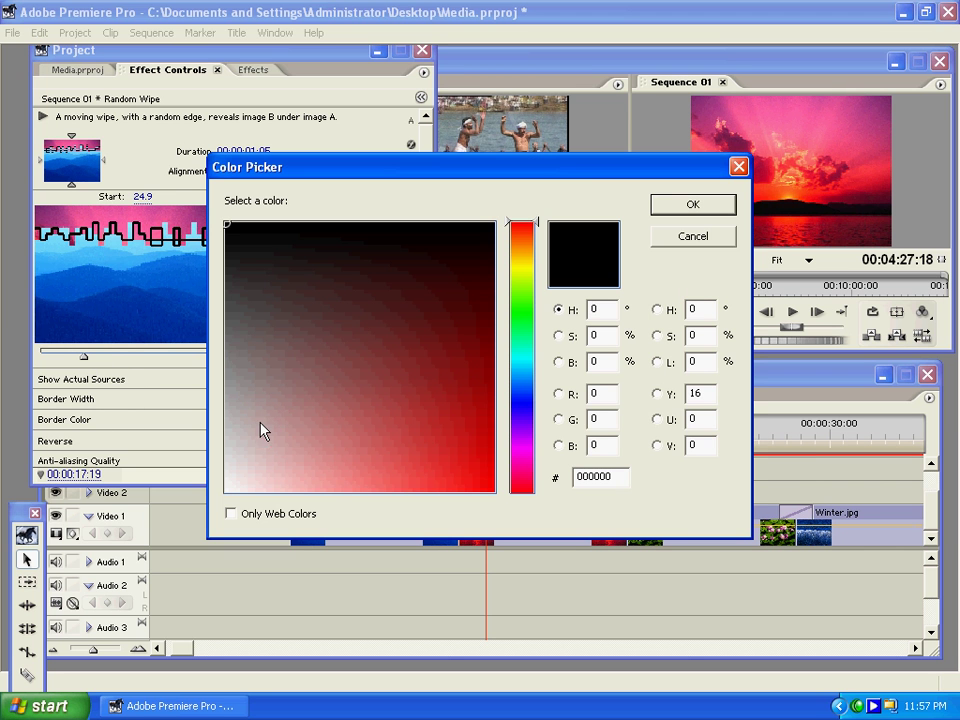
drag(521, 300, 521, 306)
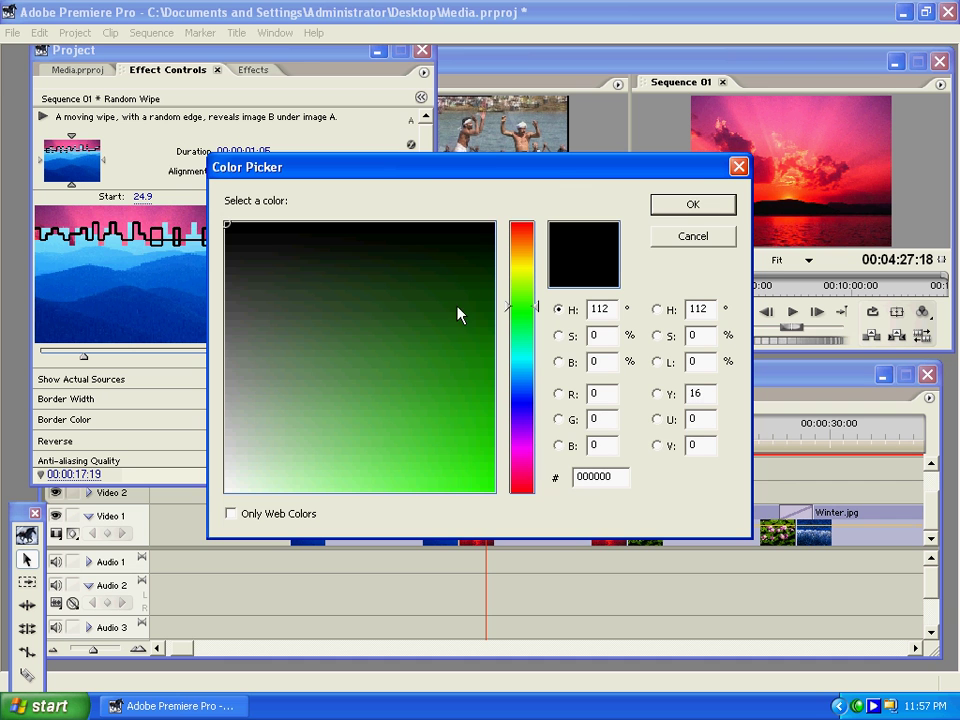
click(438, 494)
click(679, 205)
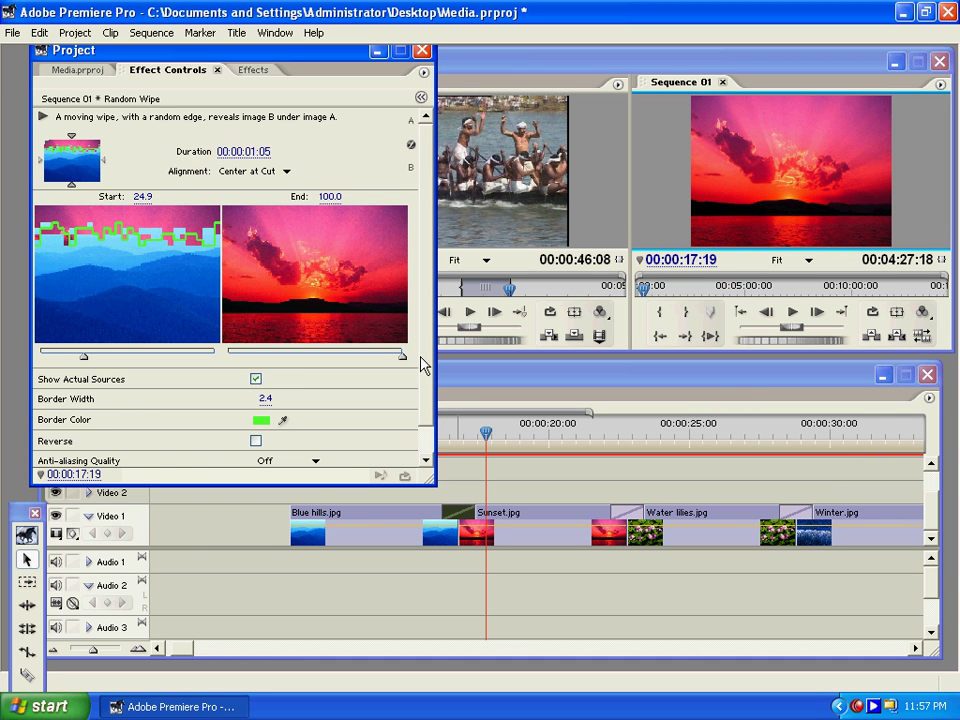
Set the Random Wipe anti-aliasing quality to High, and play across the transition between Blue hills.jpg and Sunset.jpg.
scroll(426, 366, down, 1)
click(315, 433)
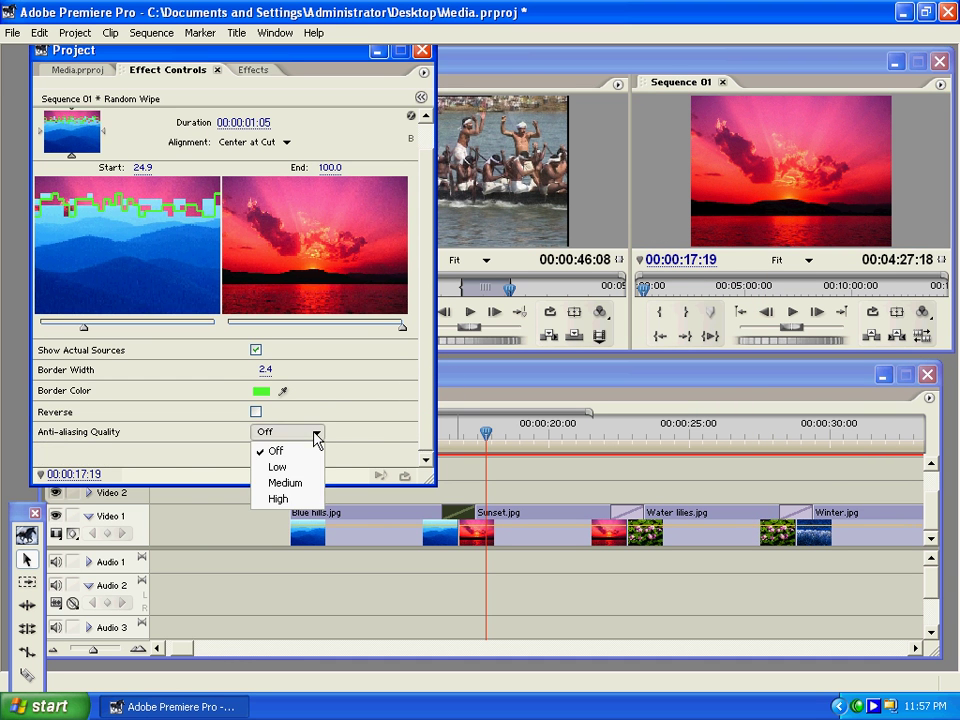
click(302, 498)
drag(434, 484, 313, 370)
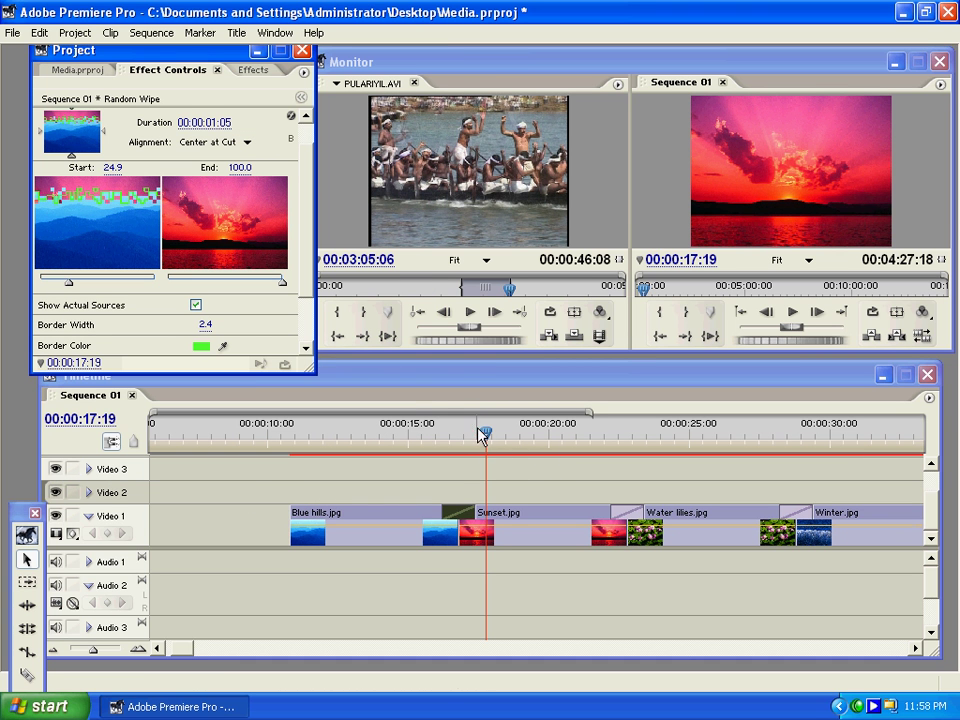
drag(484, 436, 437, 437)
key(space)
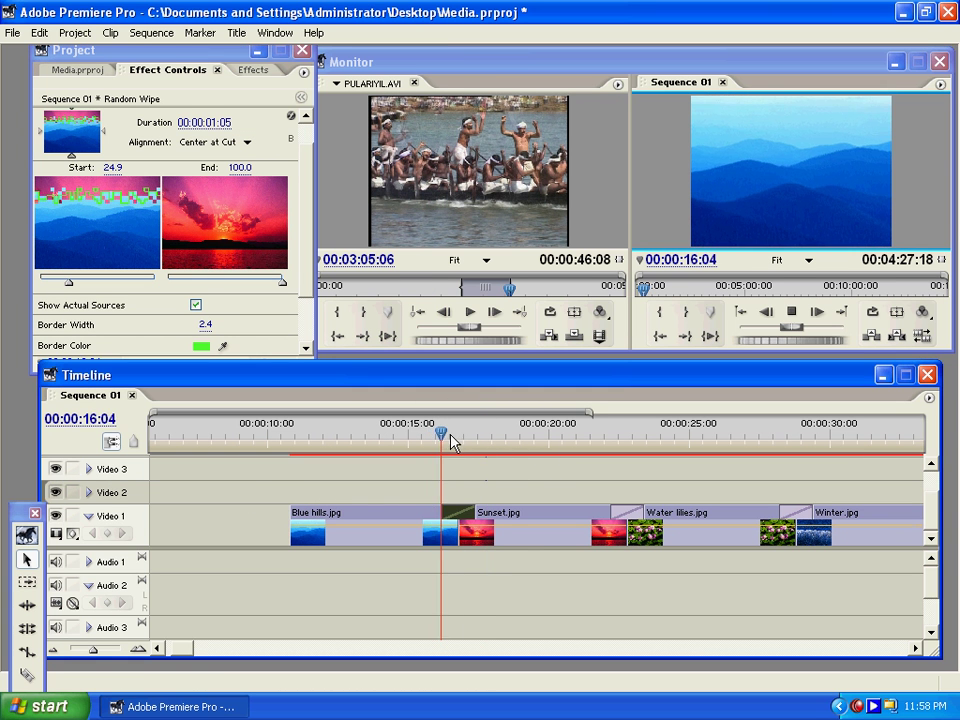
key(space)
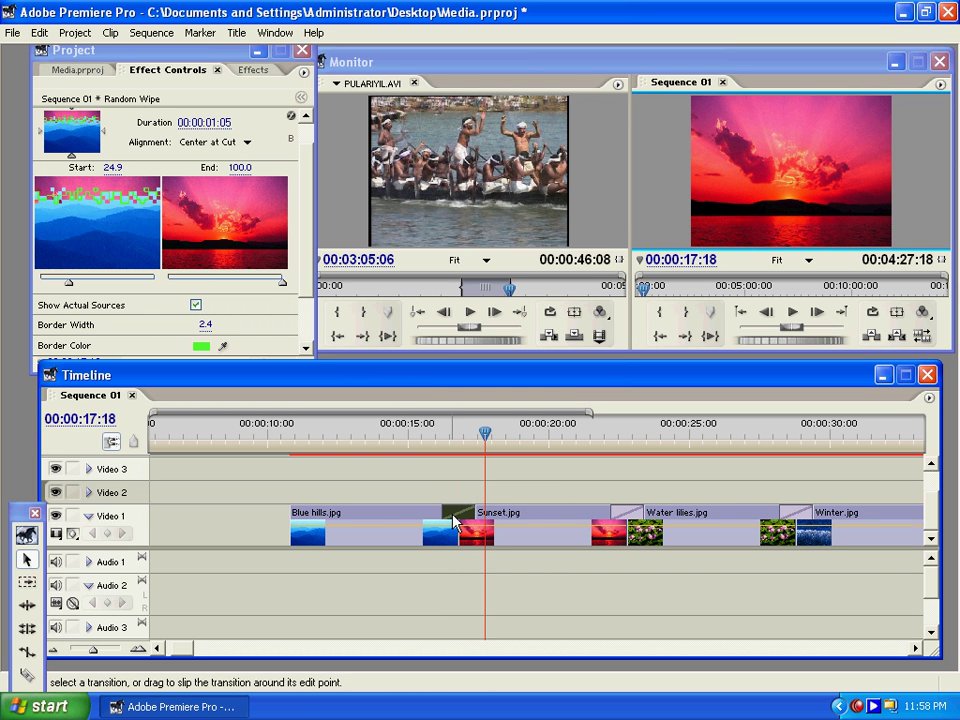
Delete Random Wipe, add Zig-Zag Blocks between Blue hills.jpg and Sunset.jpg, and preview the transition.
key(Delete)
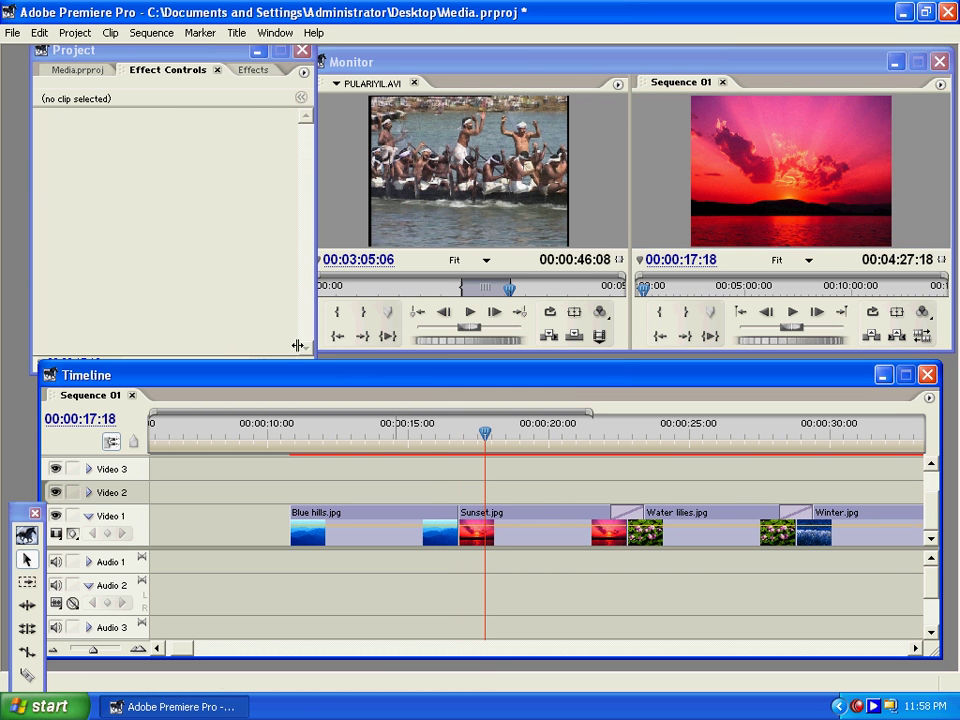
click(252, 71)
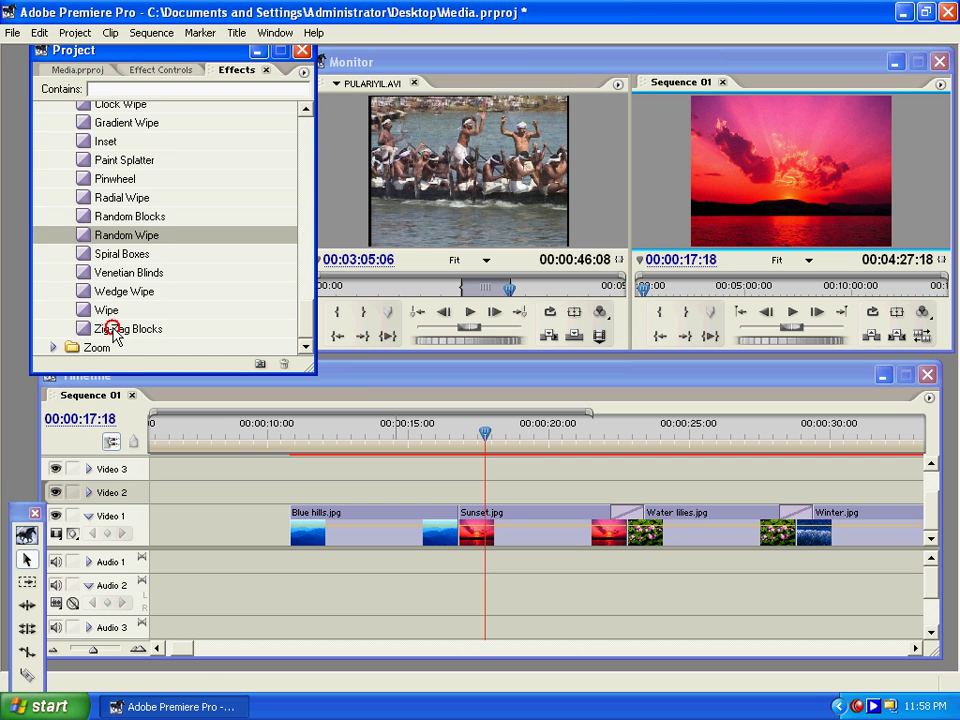
click(113, 335)
drag(128, 332, 465, 540)
click(436, 424)
key(space)
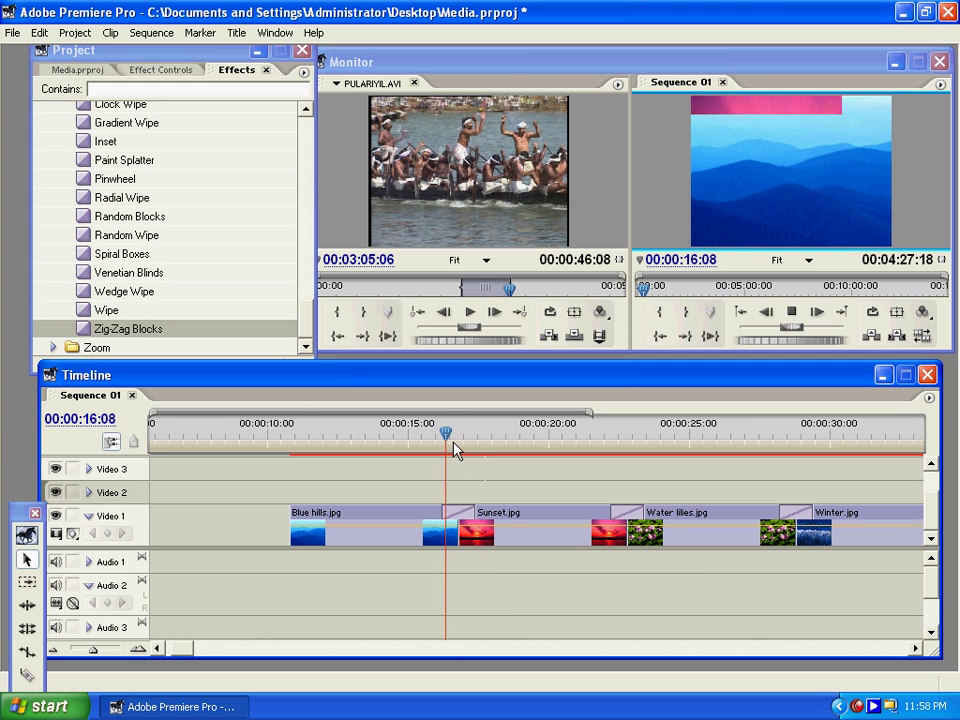
click(466, 434)
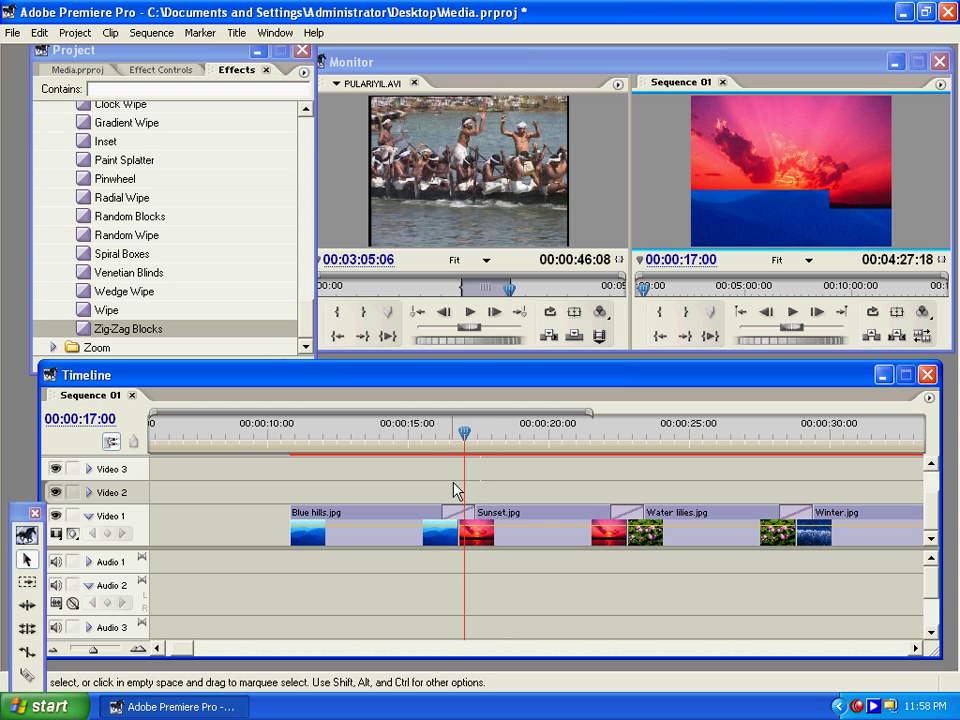
Lengthen the Zig-Zag Blocks transition so it extends further over Blue hills.jpg and Sunset.jpg, and play across it.
drag(455, 515, 398, 518)
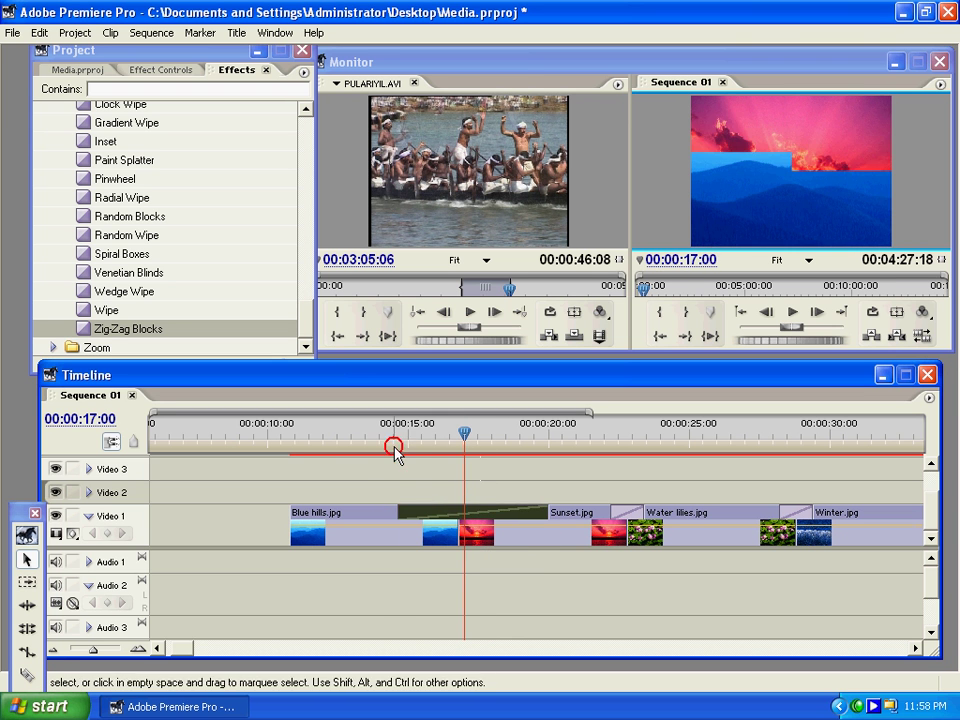
click(394, 447)
key(space)
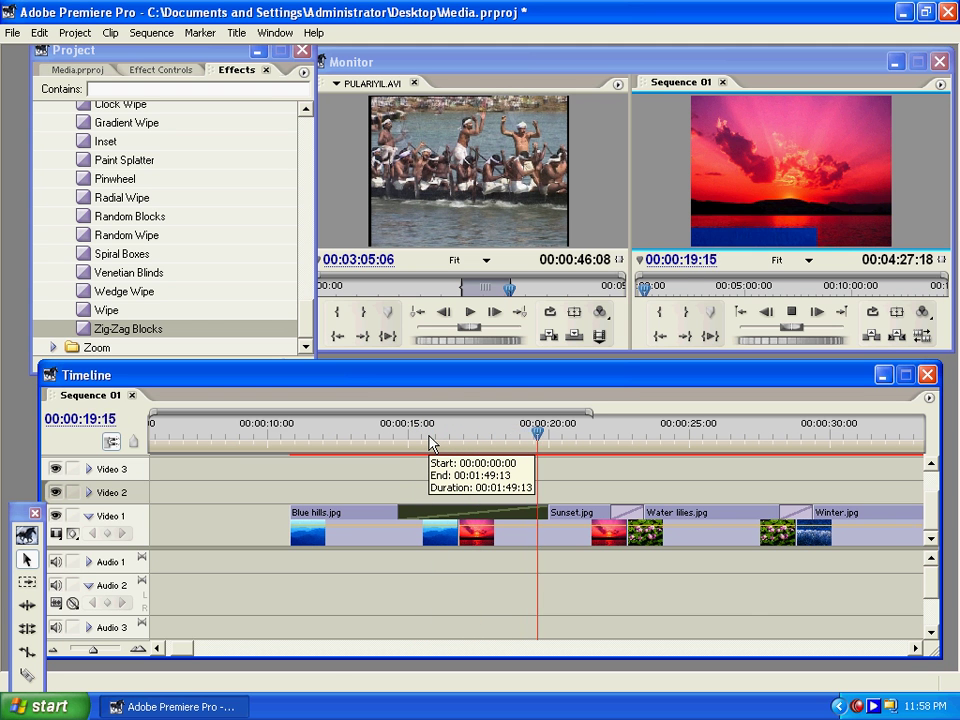
click(474, 441)
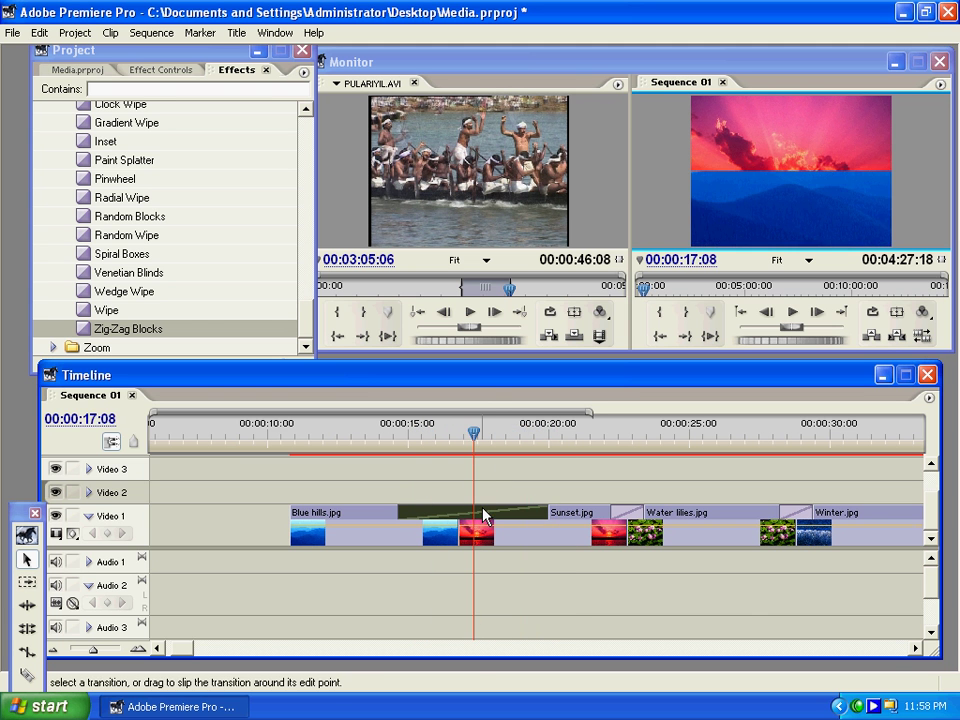
Delete Zig-Zag Blocks, add Cross Zoom from the Zoom group between Blue hills.jpg and Sunset.jpg, and preview it.
key(Delete)
click(50, 345)
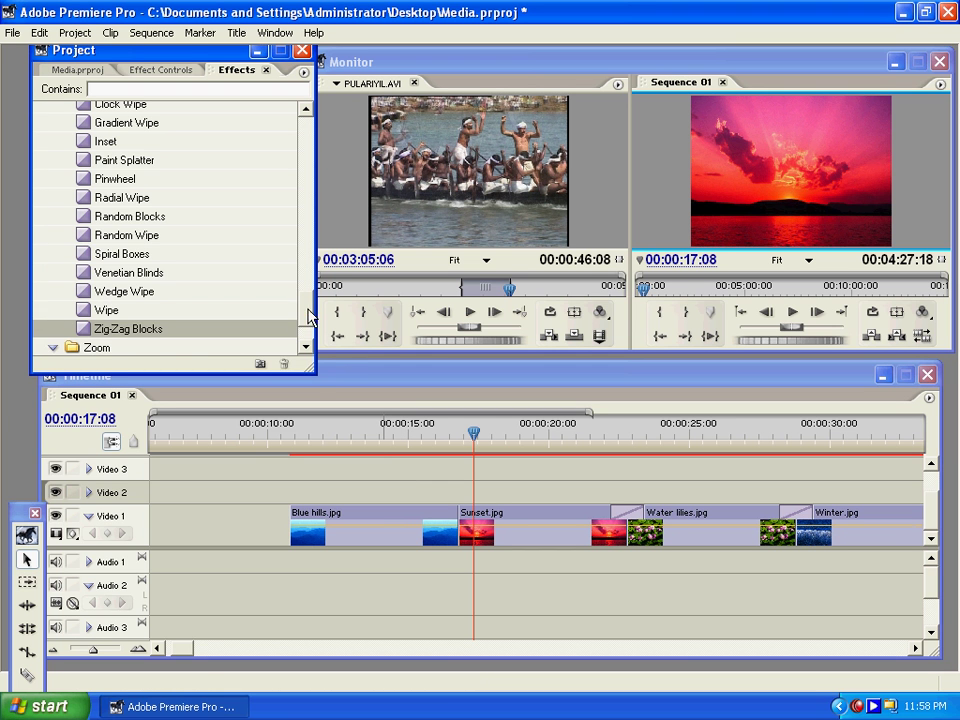
drag(309, 317, 306, 370)
drag(110, 292, 463, 533)
click(435, 429)
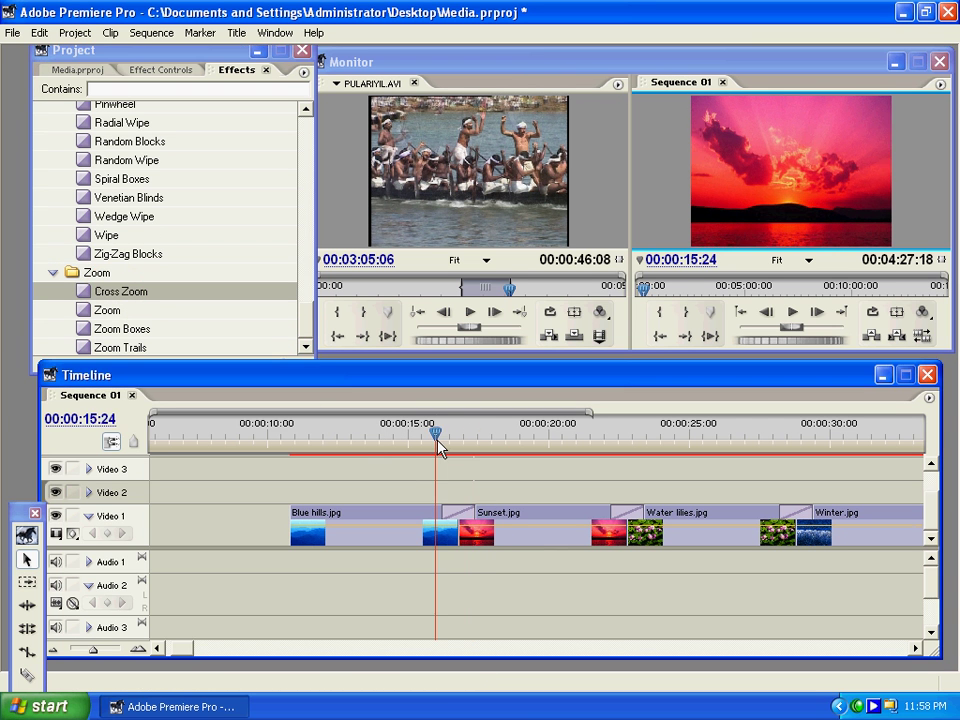
key(space)
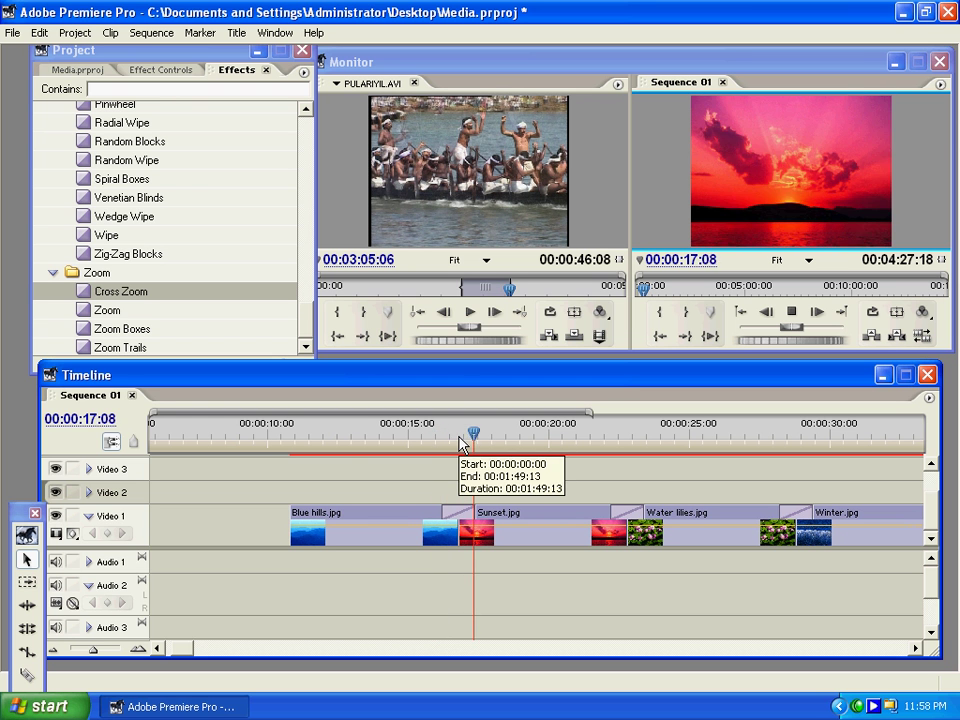
click(455, 438)
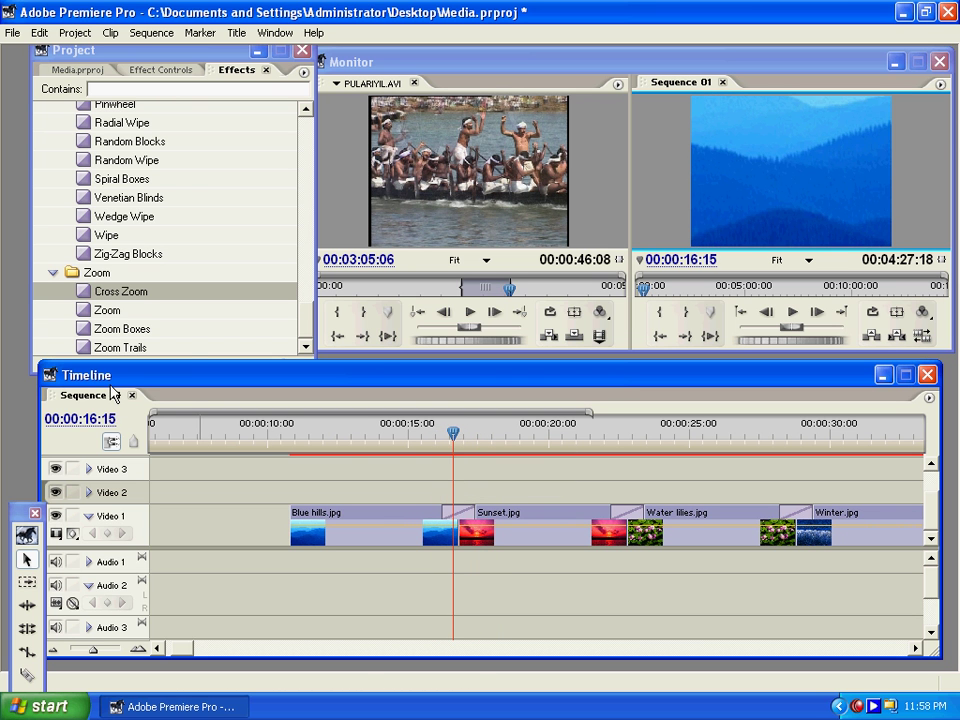
Replace Cross Zoom between Blue hills.jpg and Sunset.jpg with the Zoom transition, and play across it.
drag(107, 310, 455, 525)
drag(451, 433, 441, 436)
key(space)
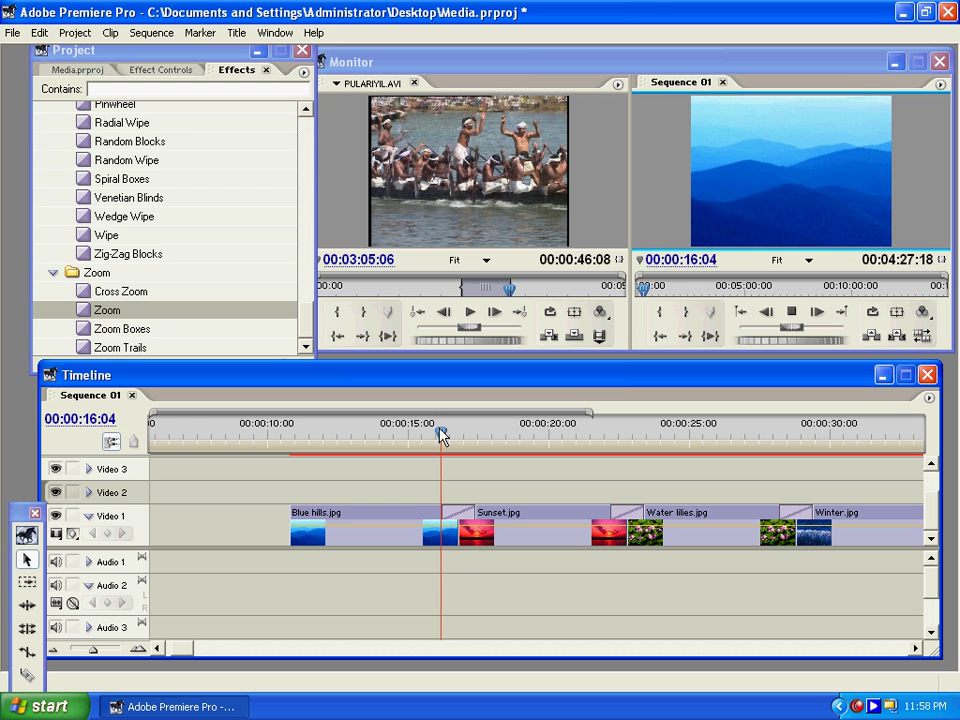
Move the Zoom transition's origin point to the upper-right corner of image A, and set its start to 56.8.
double_click(460, 512)
drag(312, 375, 426, 447)
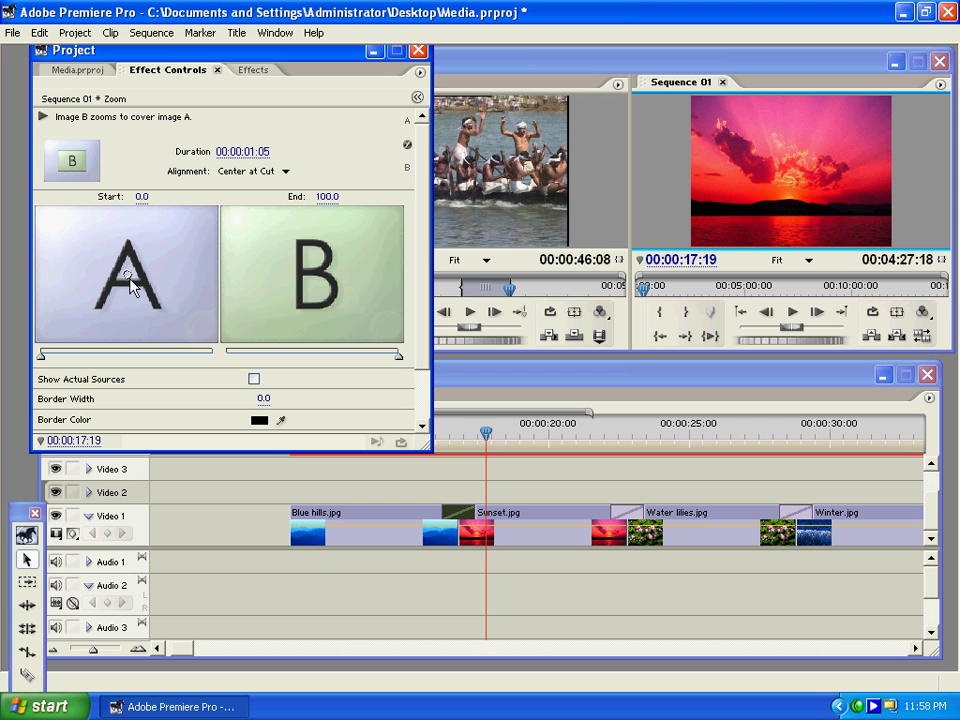
drag(126, 277, 48, 224)
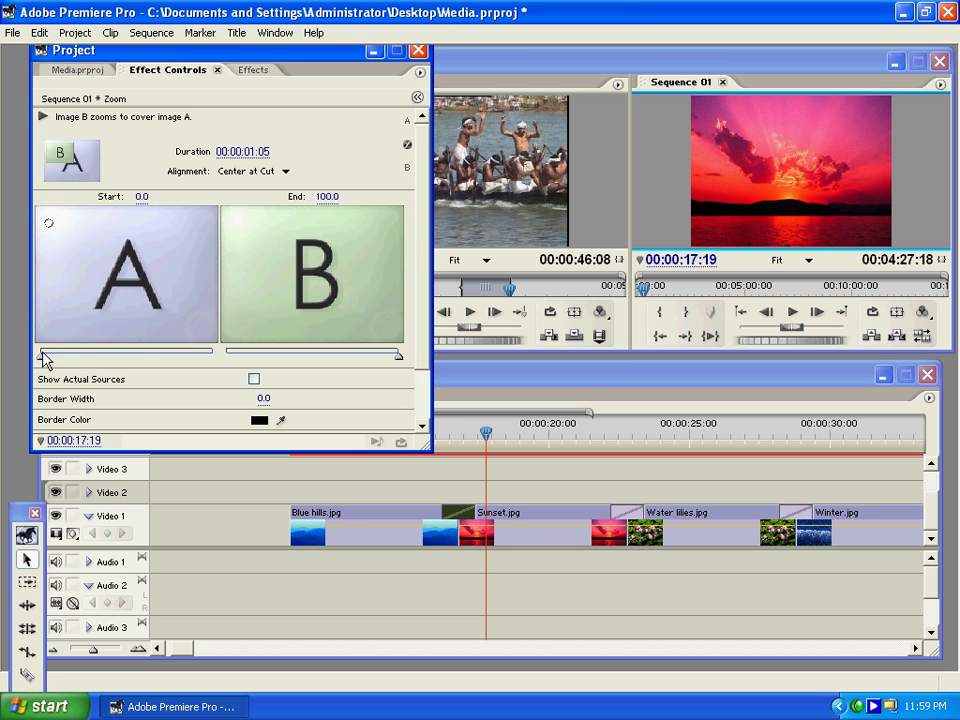
drag(42, 353, 86, 350)
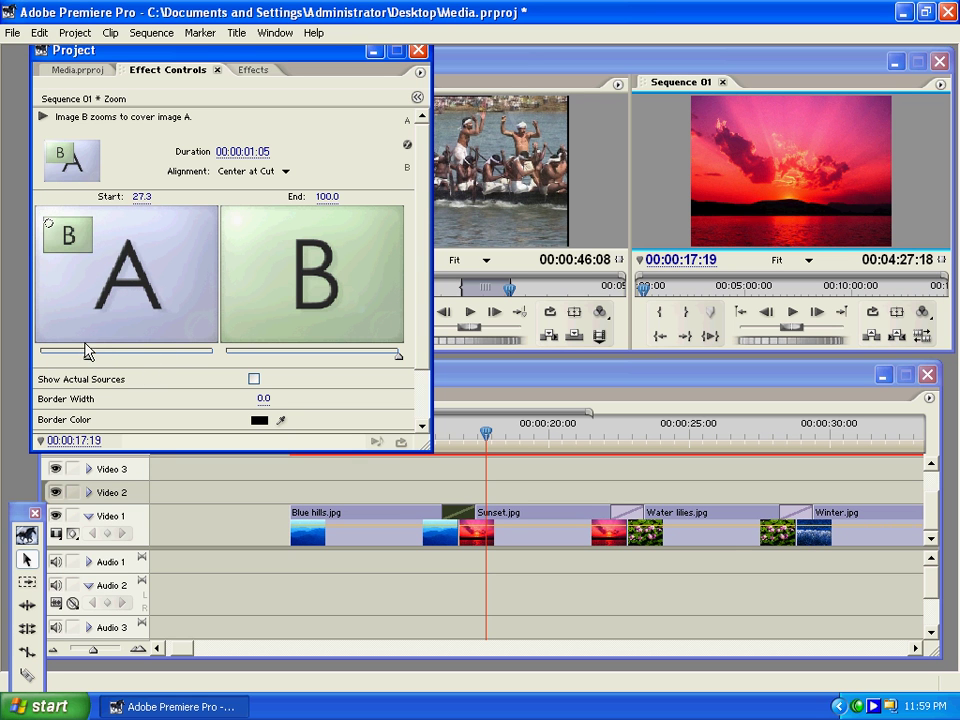
drag(48, 223, 197, 226)
drag(88, 362, 140, 361)
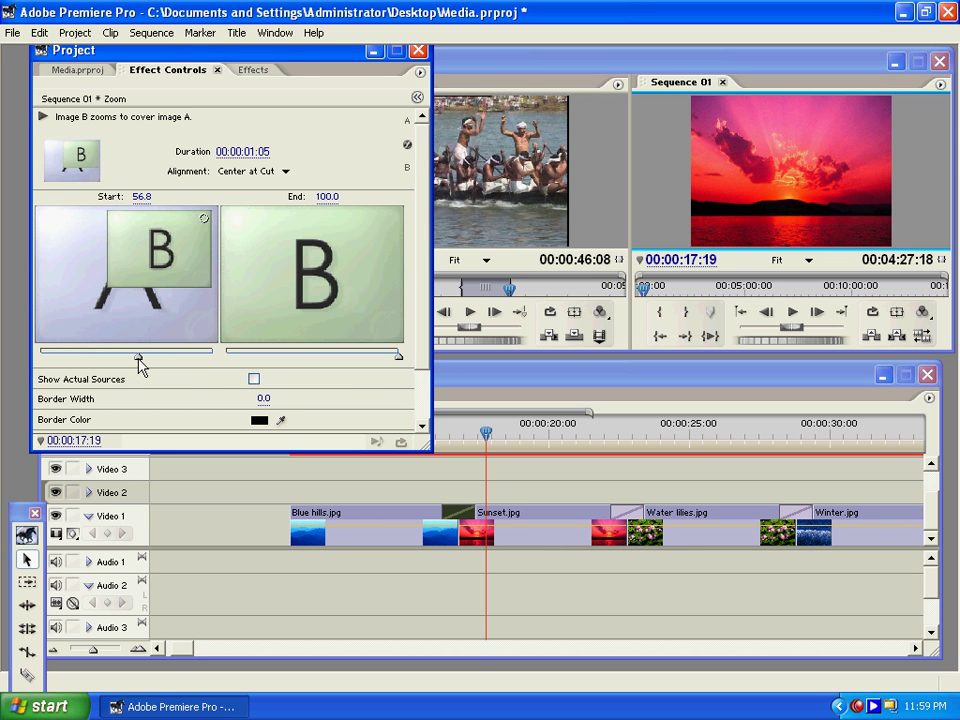
Play across the customized Zoom transition between Blue hills.jpg and Sunset.jpg.
drag(486, 433, 432, 446)
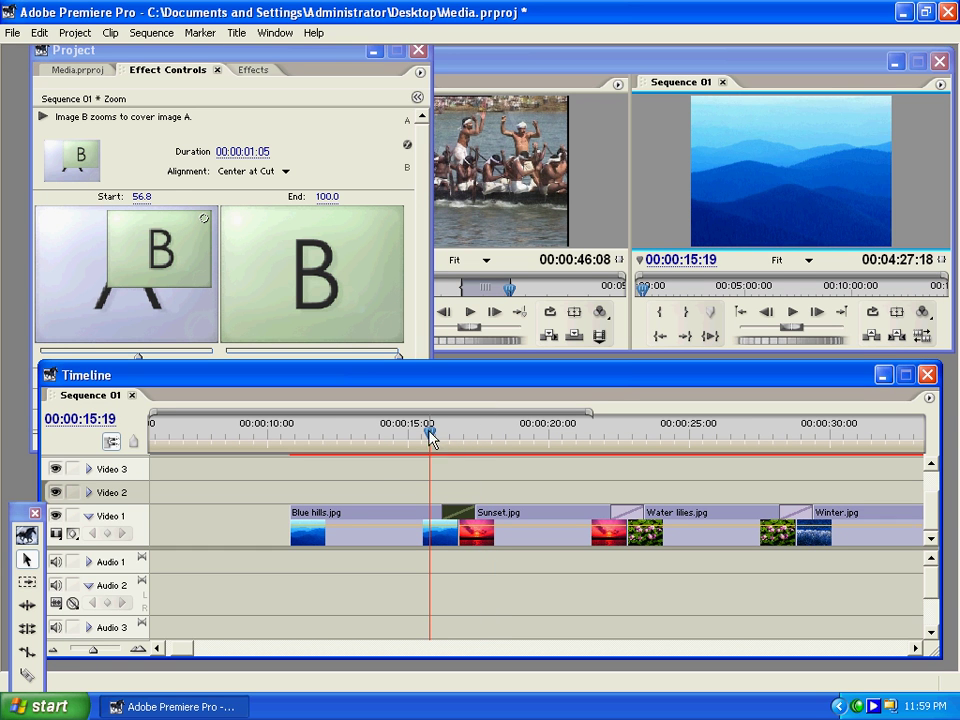
key(space)
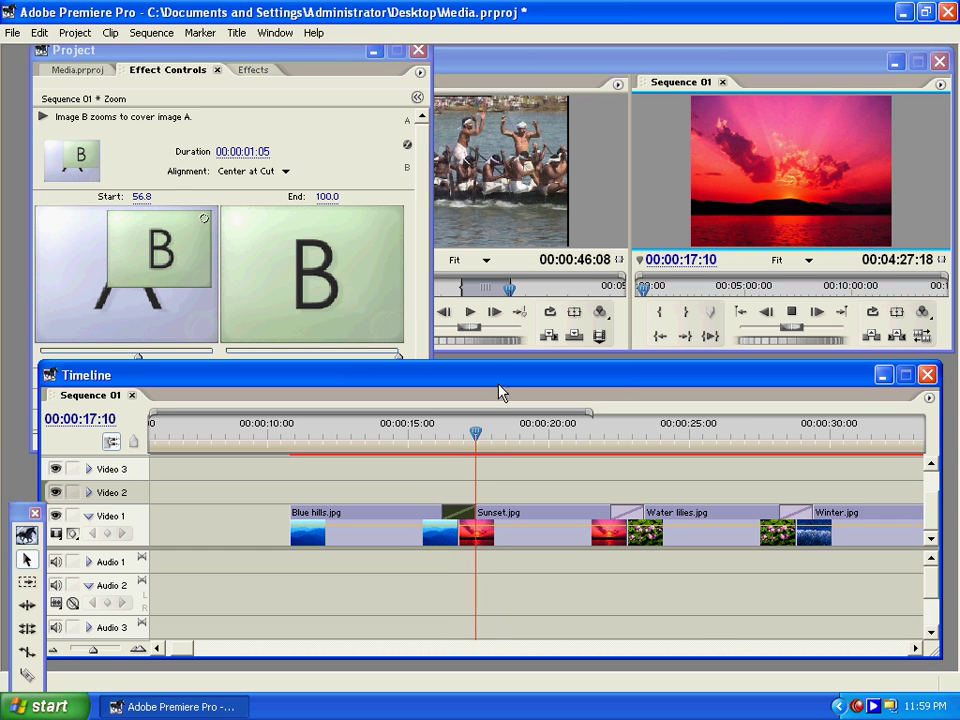
key(space)
click(408, 347)
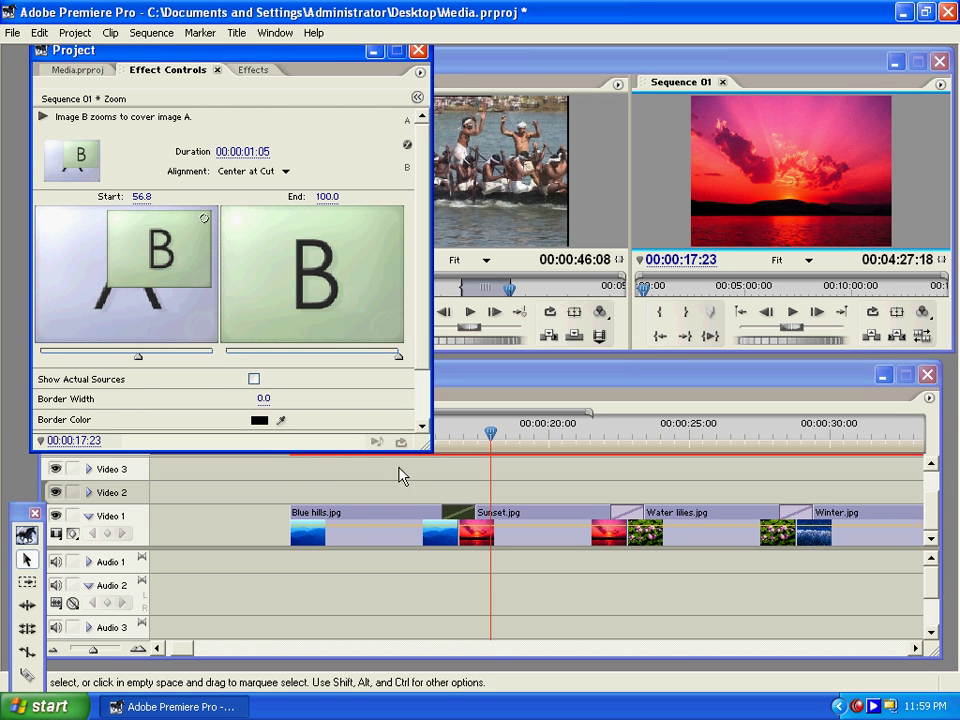
Replace the Zoom transition between Blue hills.jpg and Sunset.jpg with Zoom Trails, and preview it.
click(456, 514)
key(Delete)
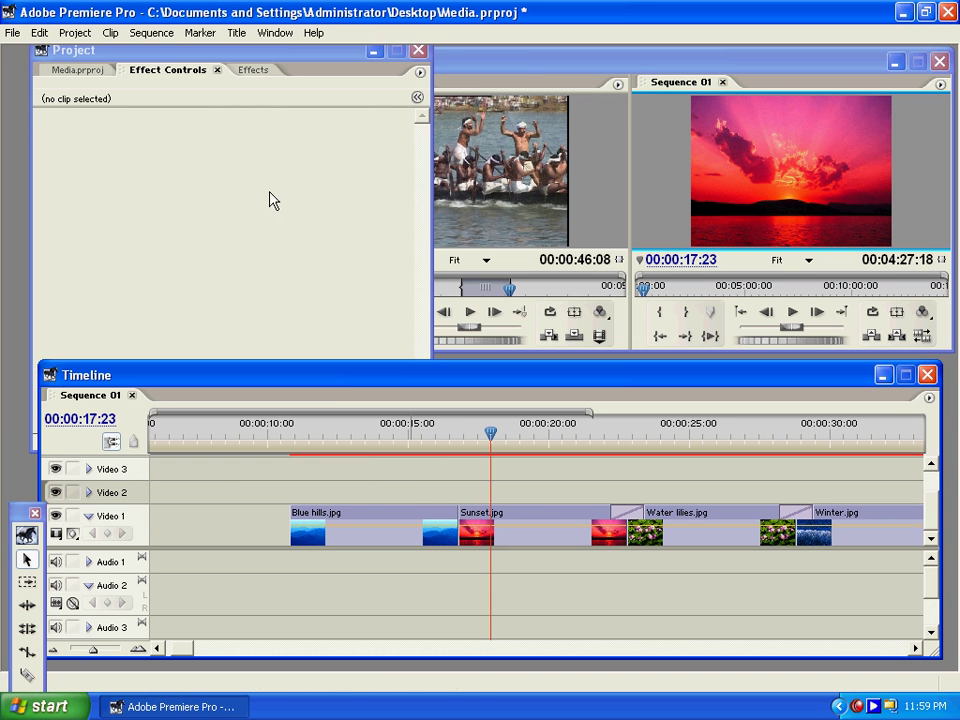
click(262, 71)
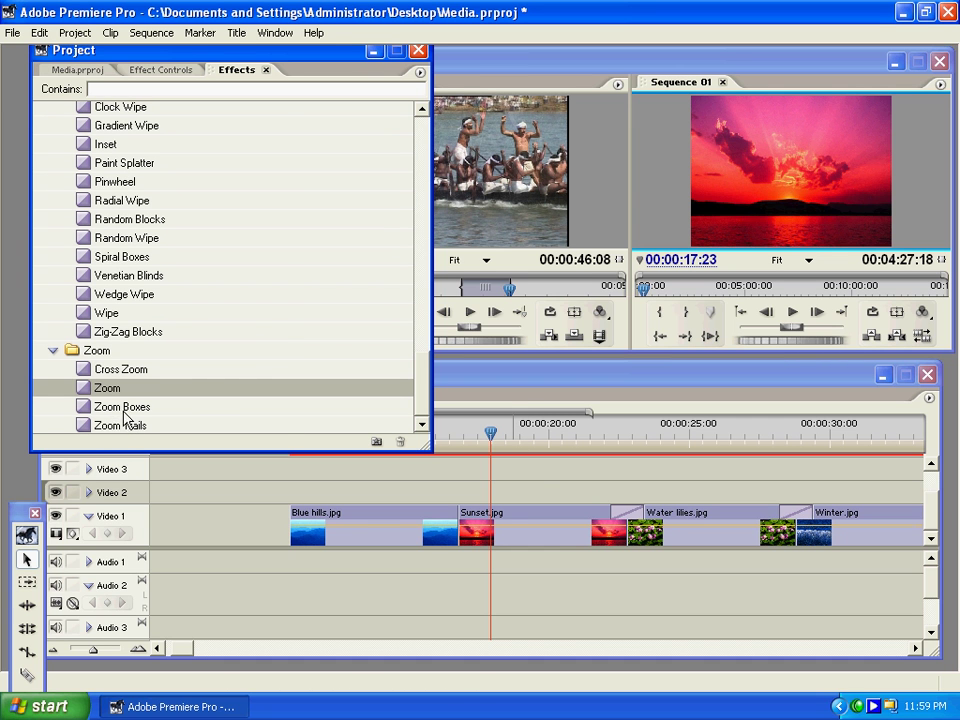
drag(113, 432, 483, 545)
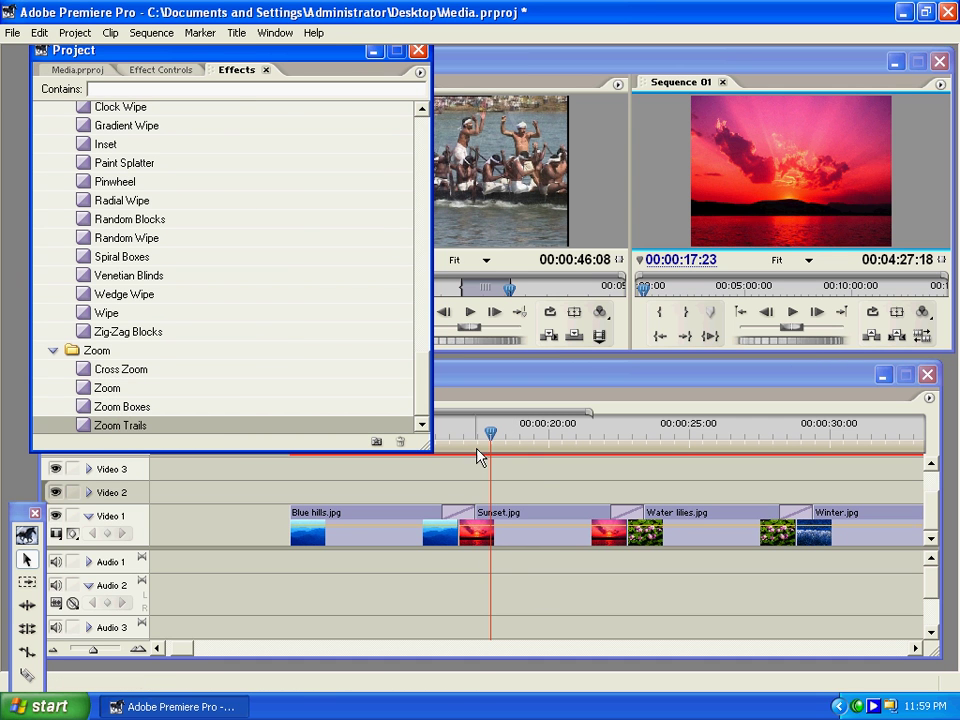
drag(446, 422, 437, 440)
key(space)
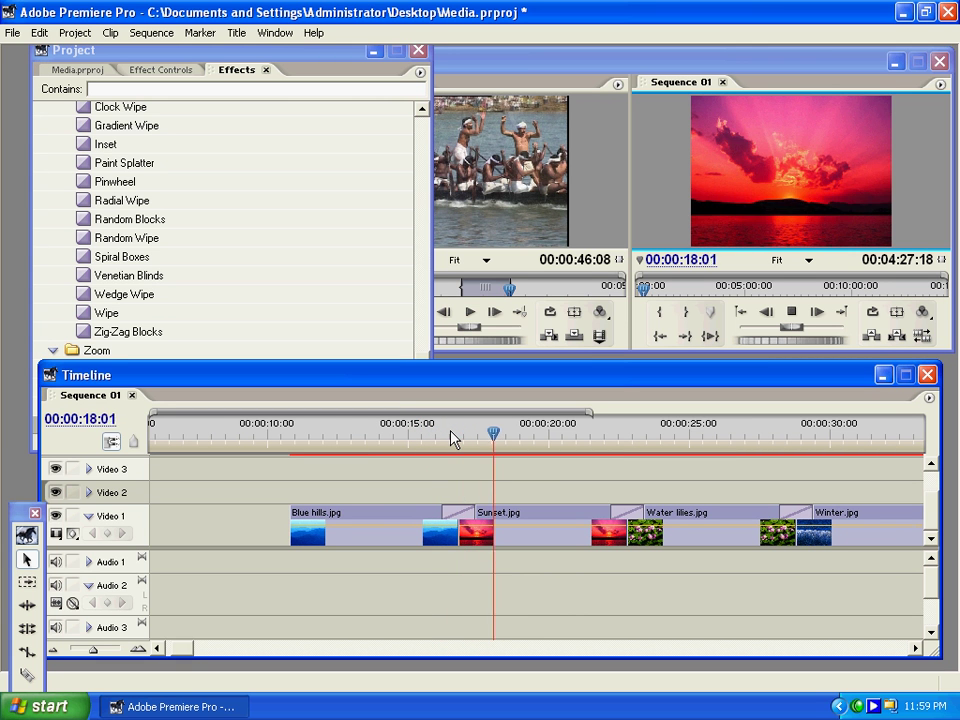
drag(452, 438, 493, 440)
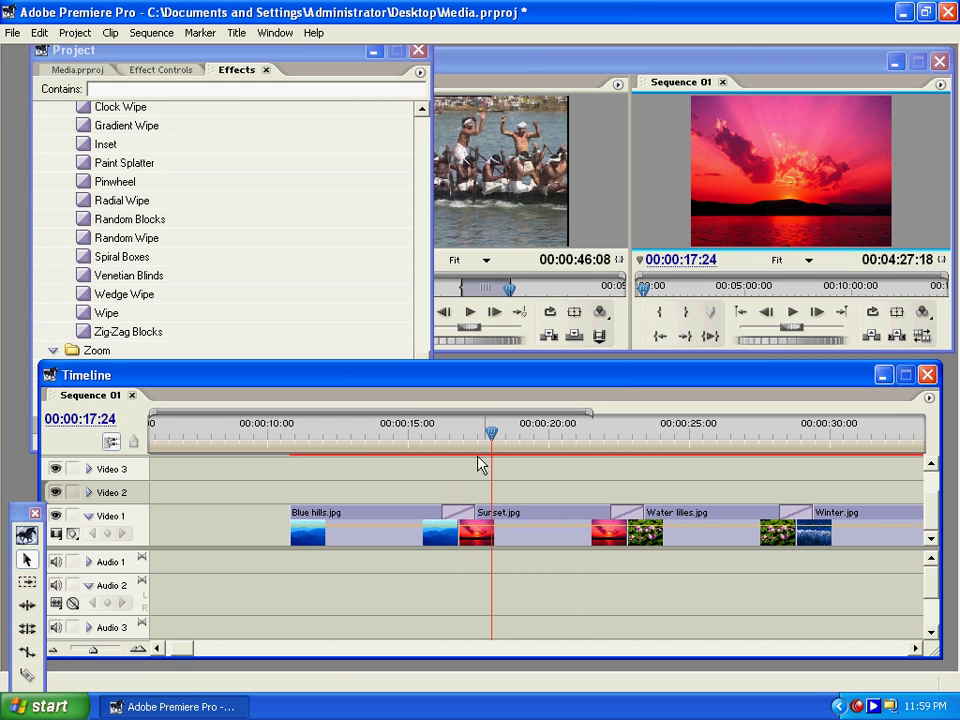
Delete the transition between Blue hills.jpg and Sunset.jpg, return the playhead to 00:00:15:19, and collapse the Video Transitions folder.
click(455, 516)
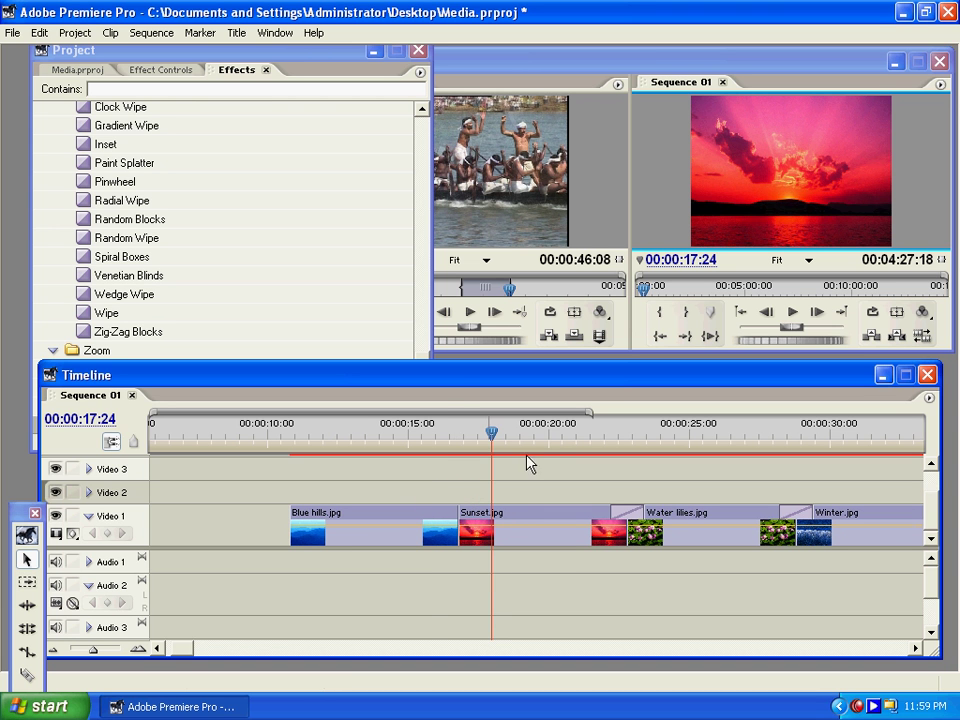
drag(446, 435, 430, 437)
click(369, 295)
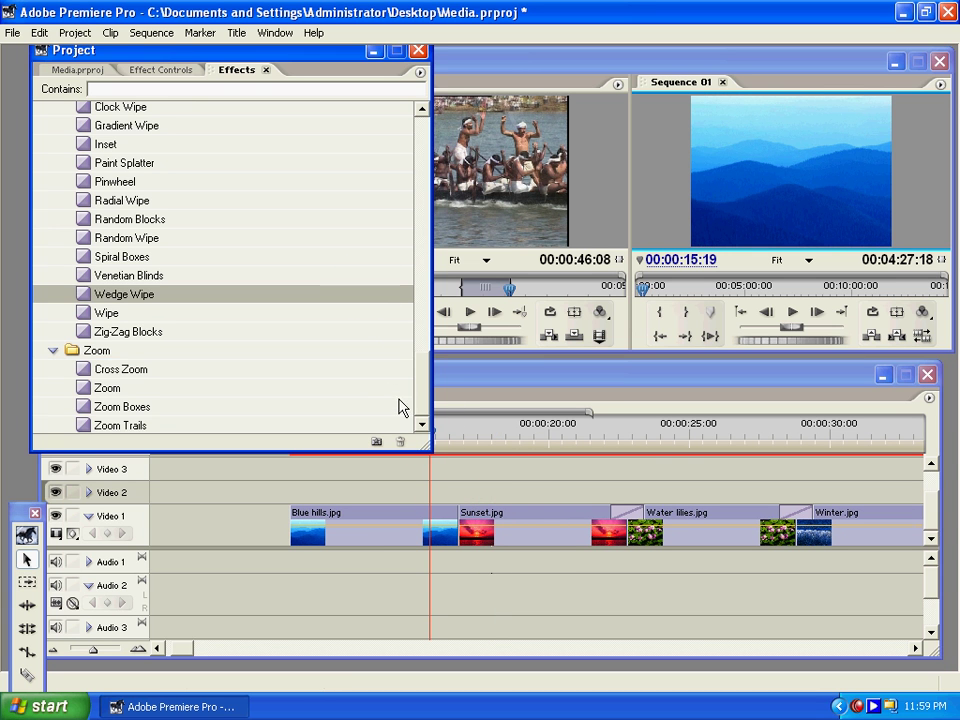
drag(420, 375, 418, 146)
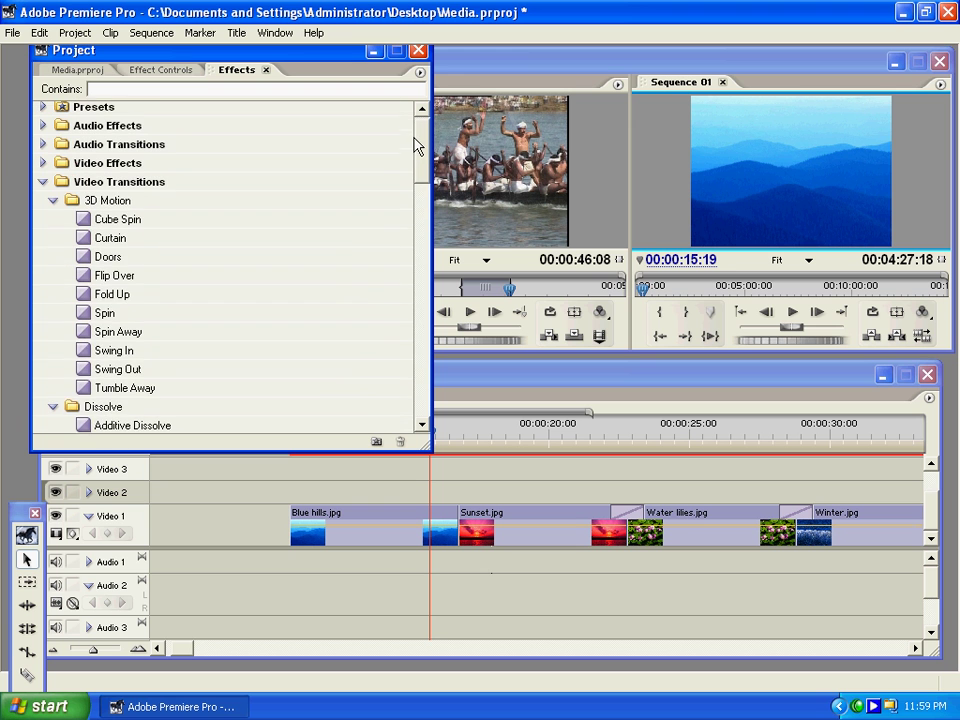
click(42, 184)
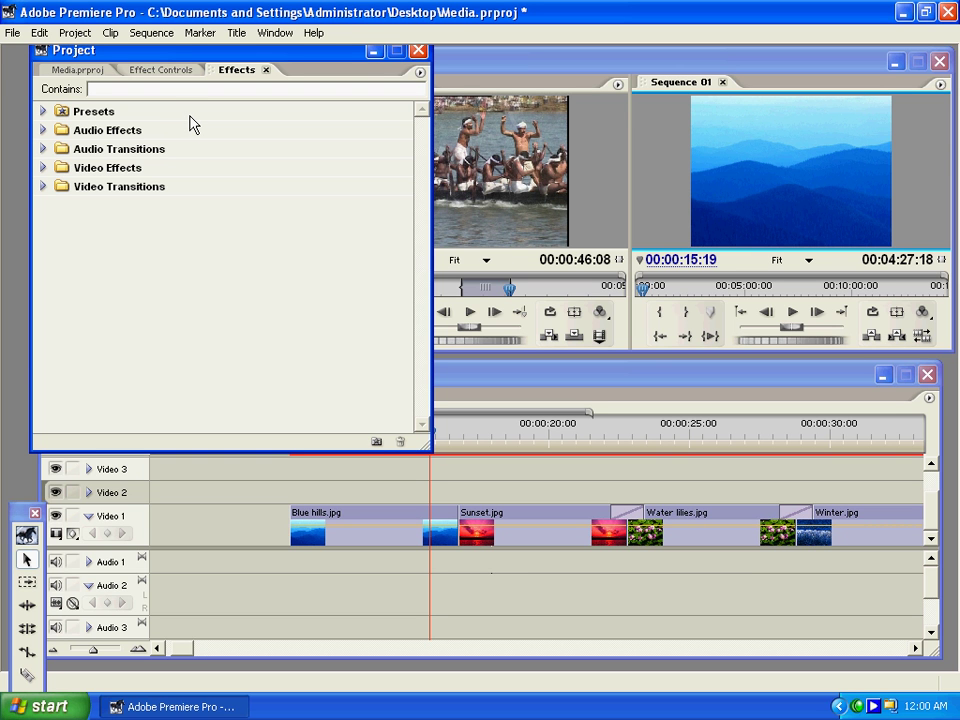
click(138, 132)
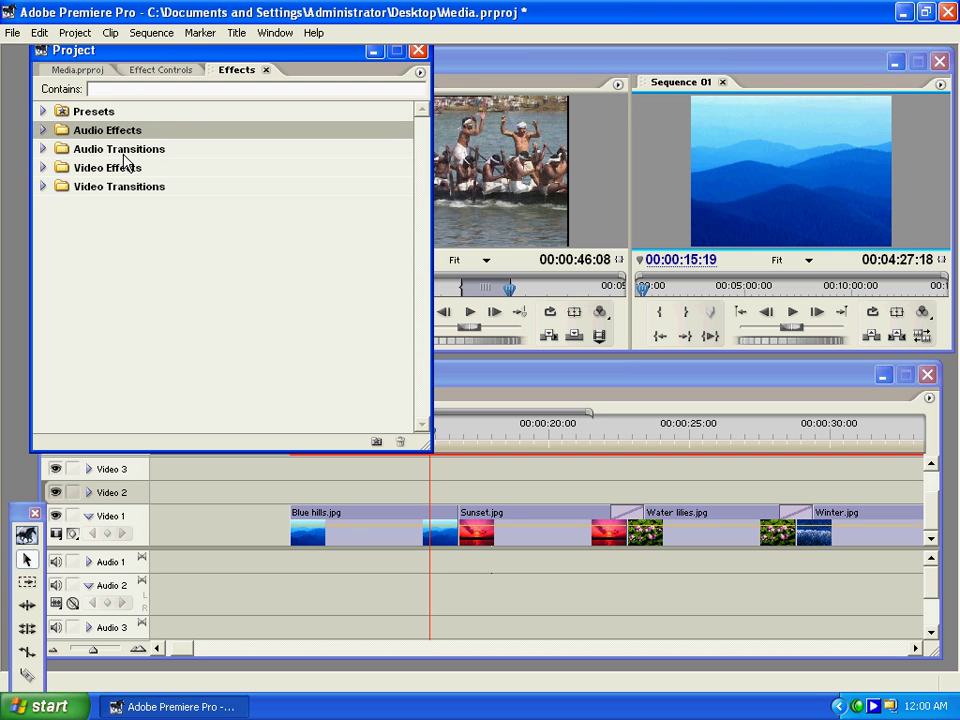
click(124, 153)
click(113, 171)
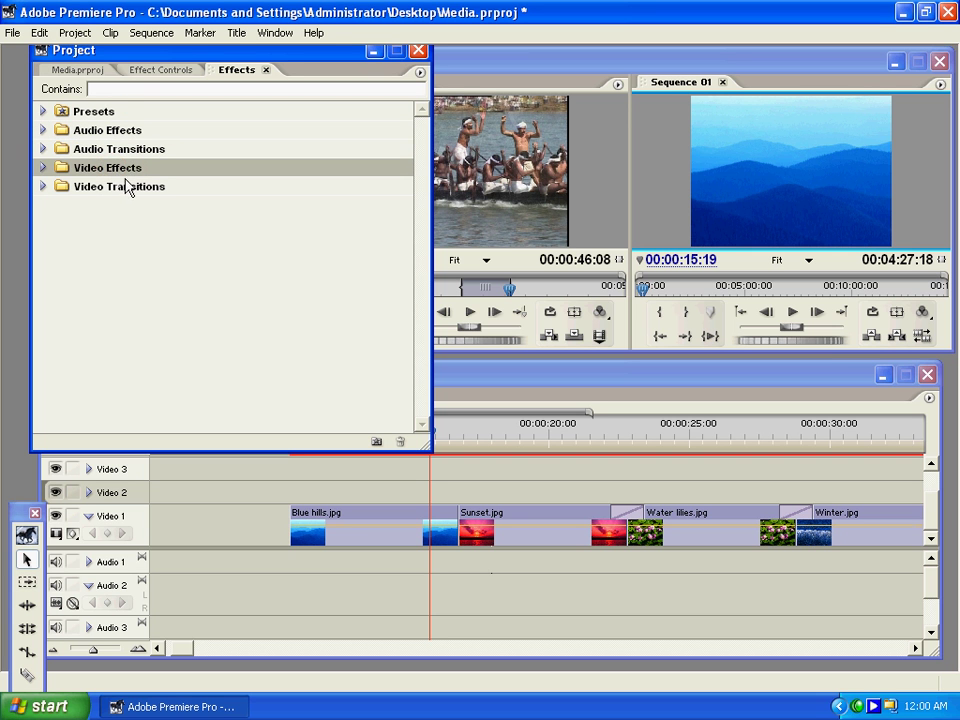
click(112, 190)
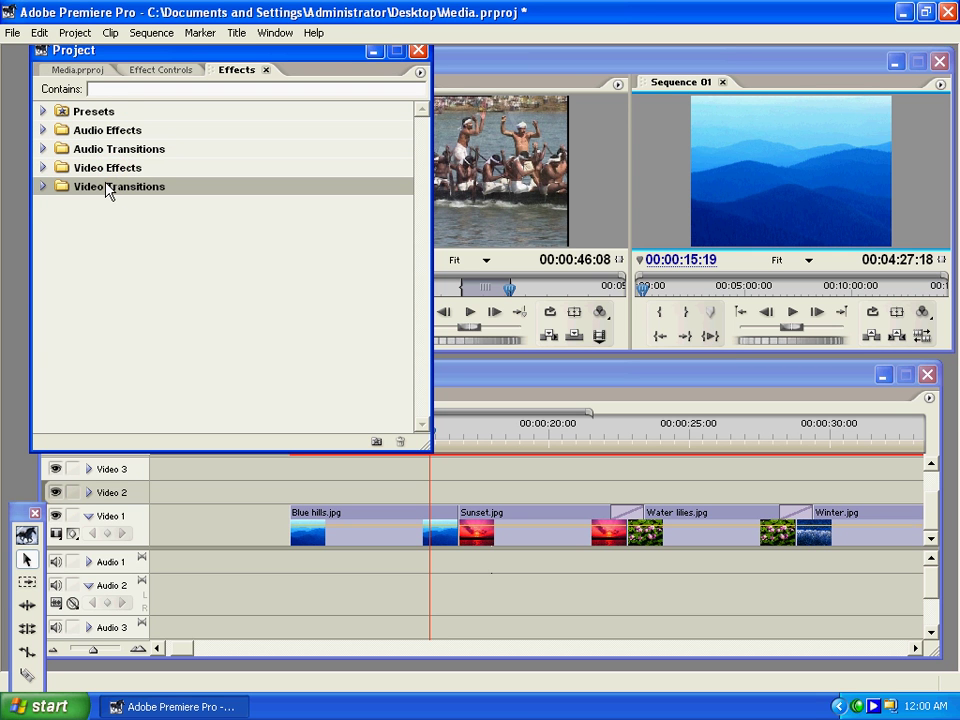
click(48, 111)
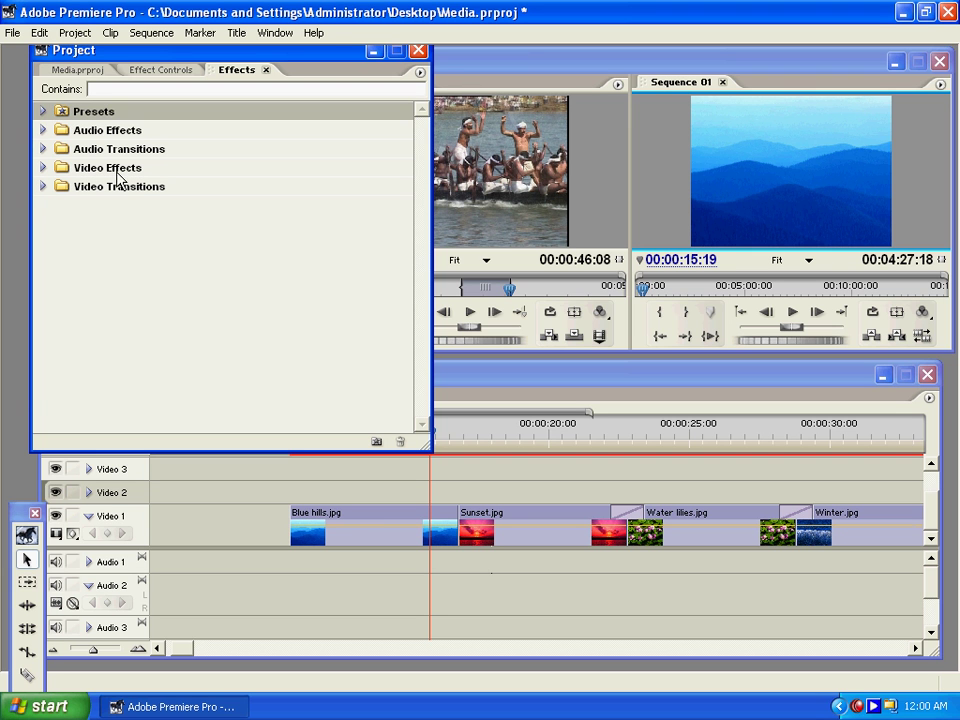
click(206, 296)
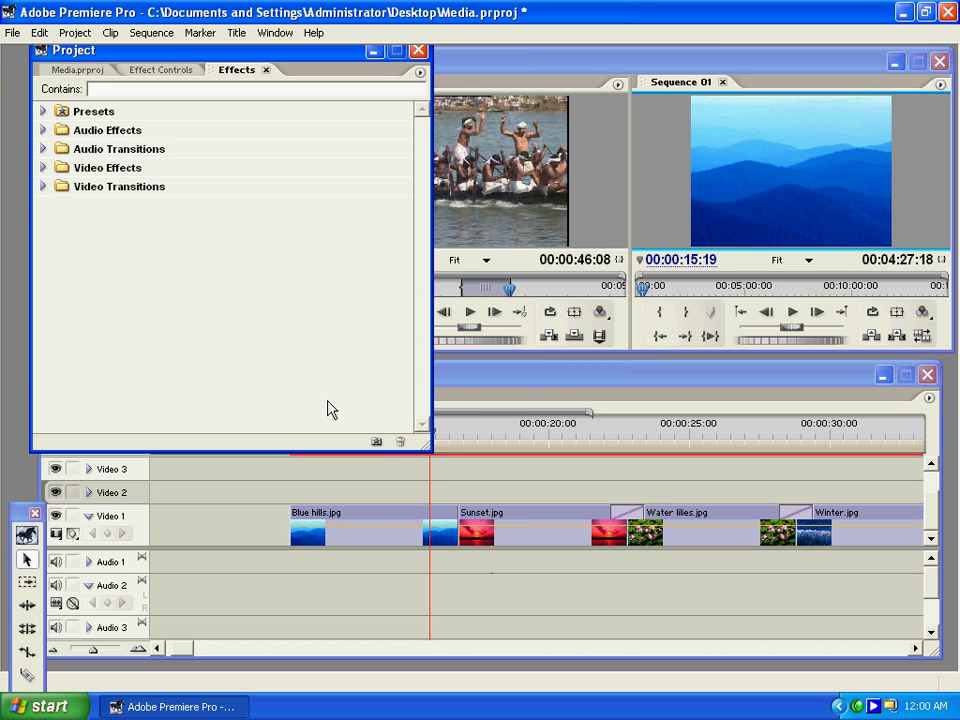
Create a custom bin in the effects list and rename it abc.
click(377, 445)
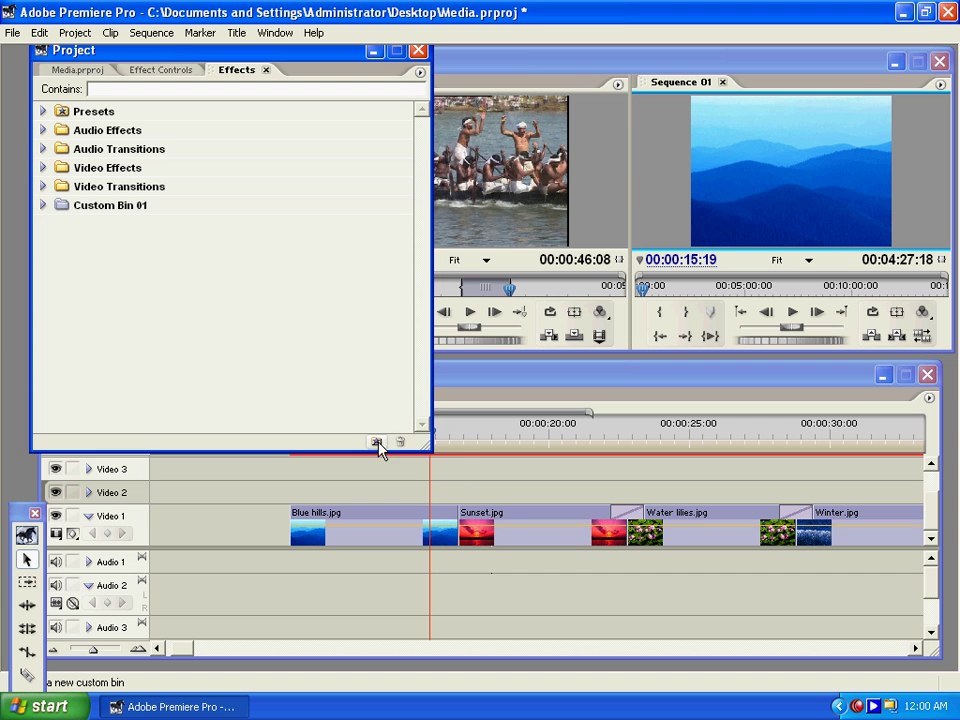
click(111, 206)
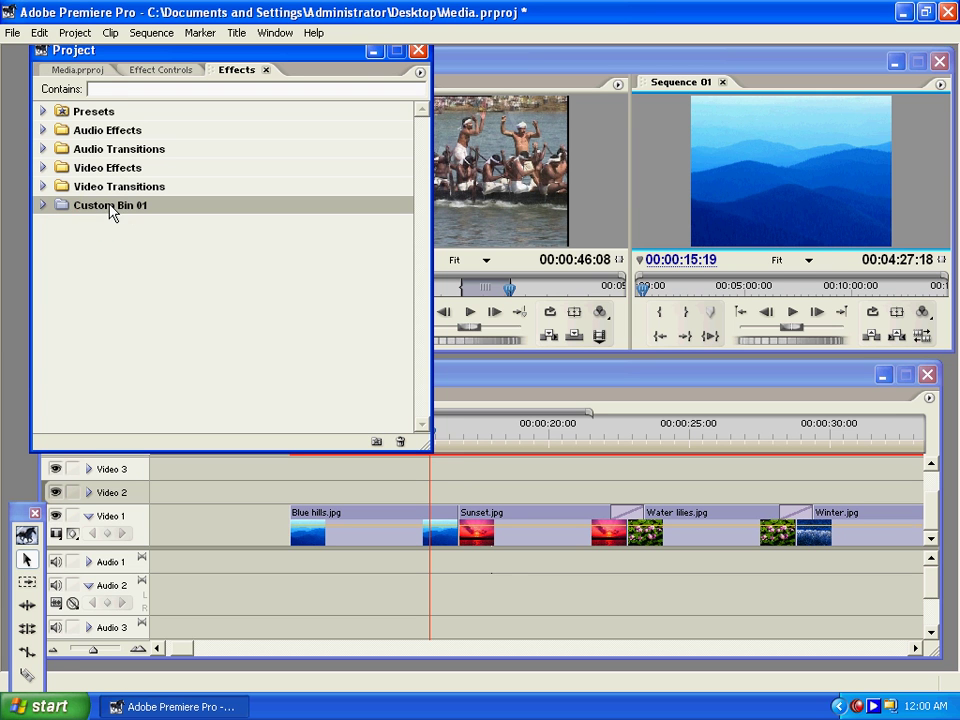
click(42, 205)
click(98, 204)
click(86, 204)
click(56, 219)
click(41, 206)
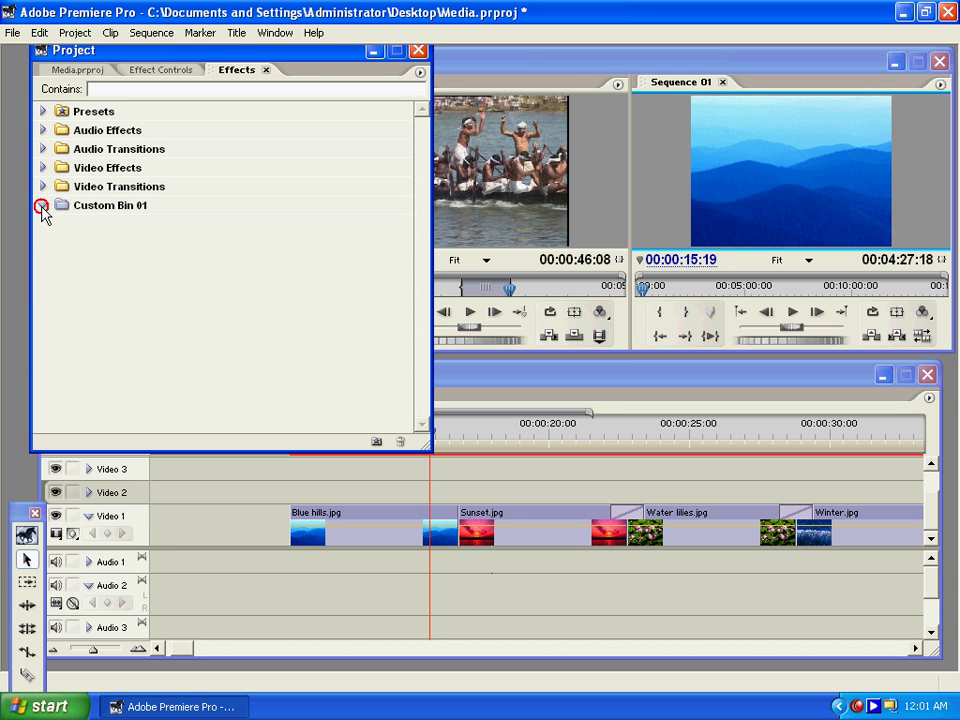
click(113, 206)
click(112, 204)
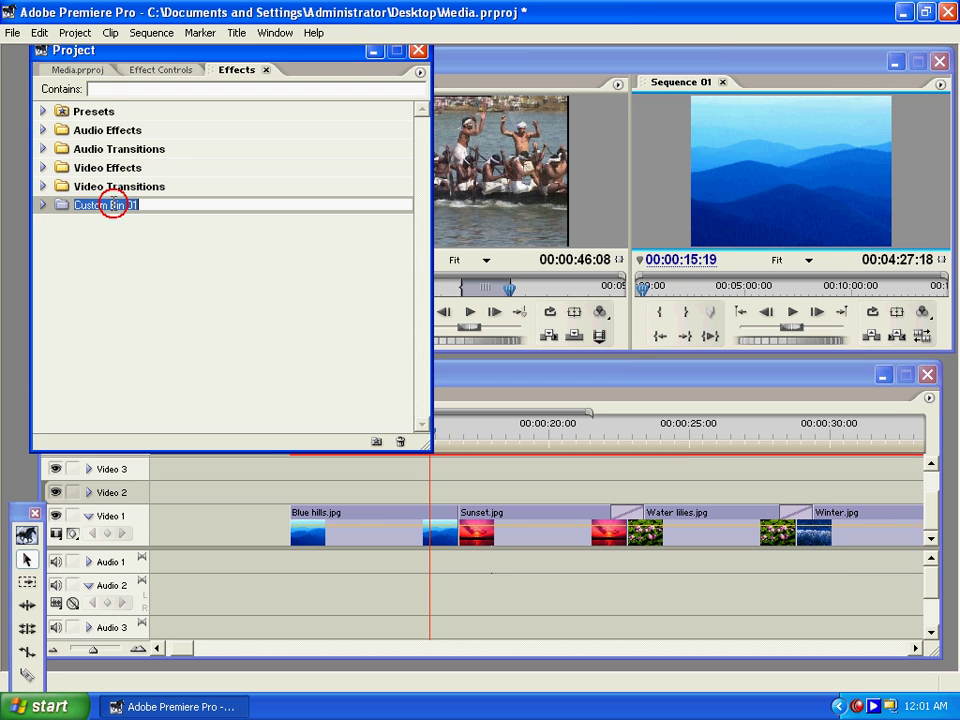
key(BackSpace)
key(Return)
click(96, 207)
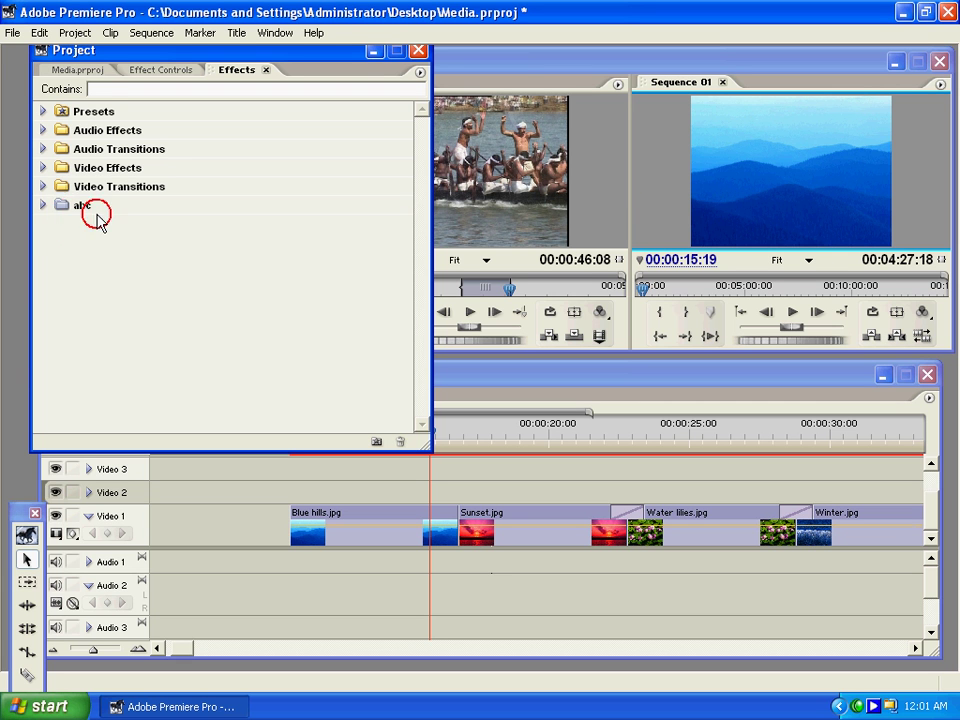
Expand the abc bin and the Video Transitions folder, and add the Zig-Zag Blocks transition to abc.
click(42, 205)
click(44, 190)
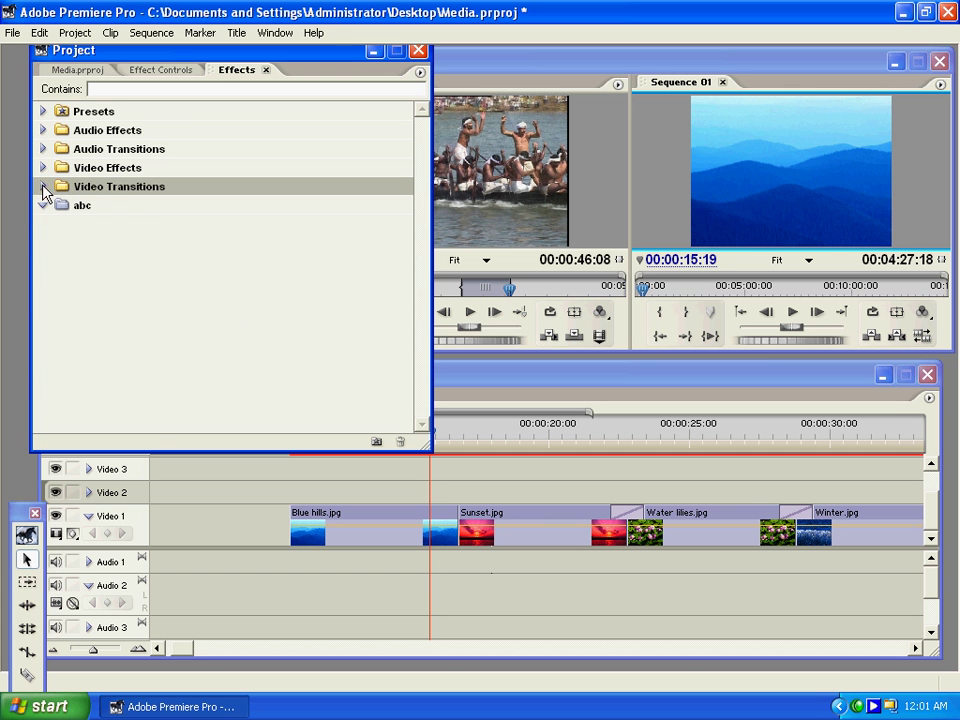
click(44, 190)
click(420, 197)
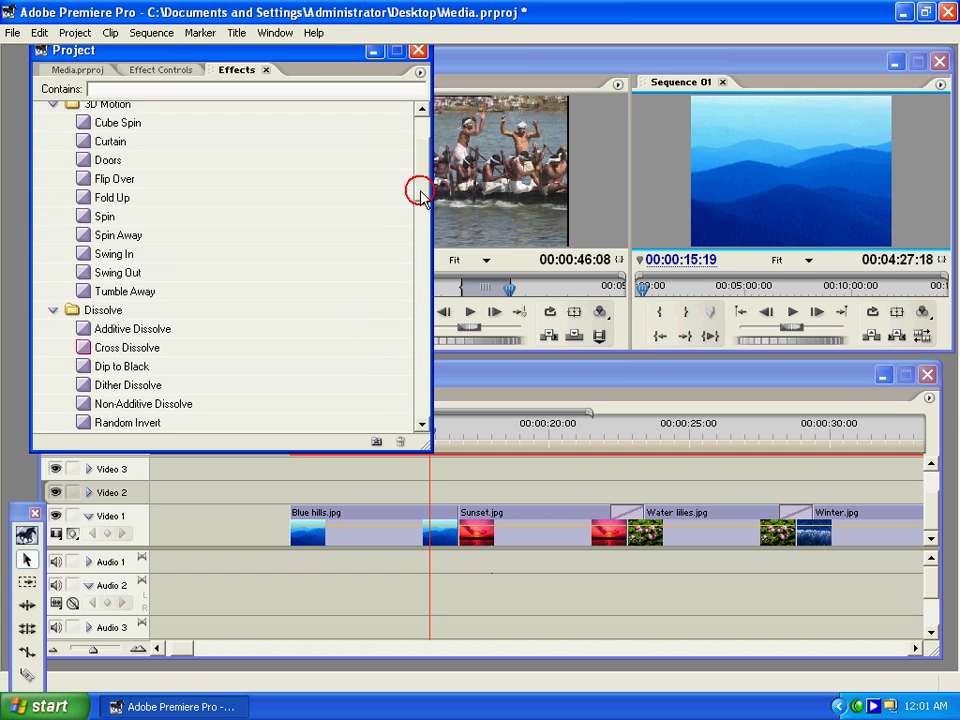
drag(420, 197, 419, 426)
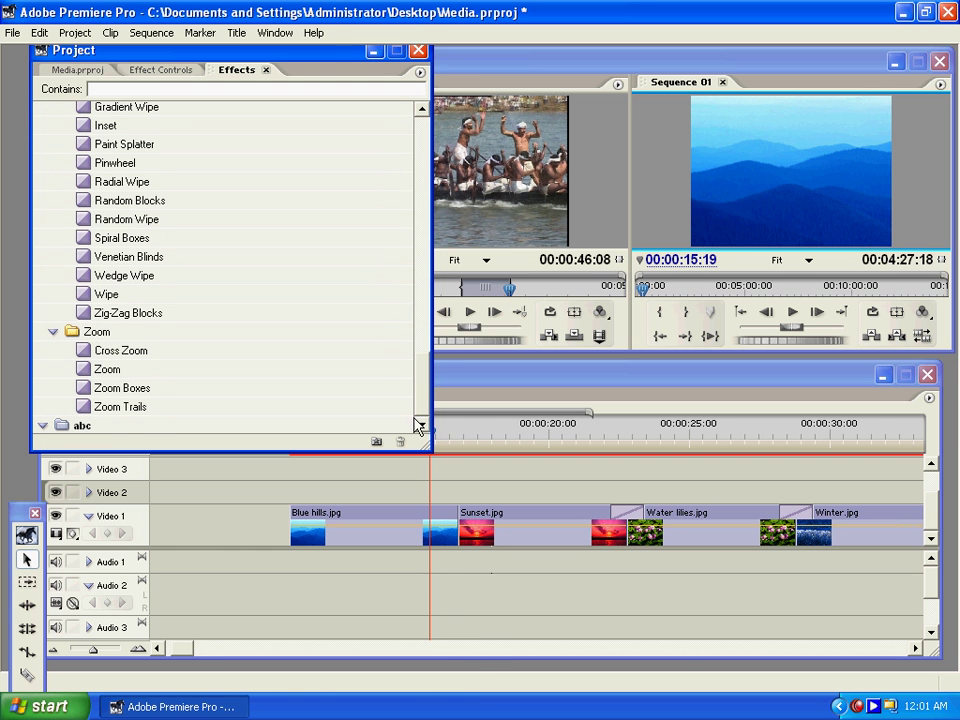
click(84, 313)
click(84, 427)
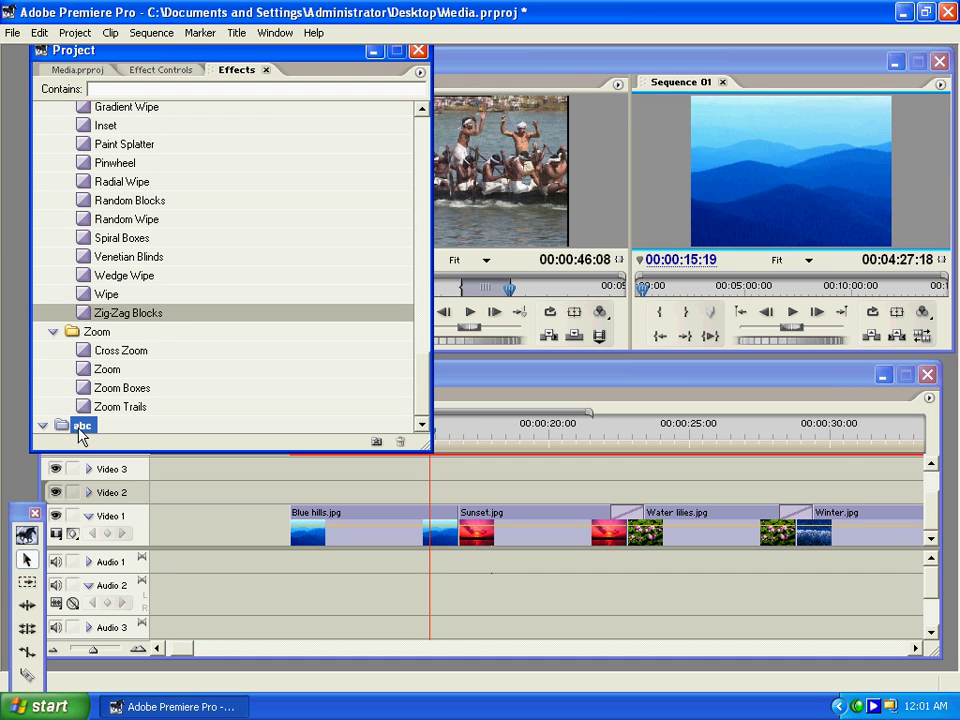
key(Return)
Add the Wedge Wipe transition to the abc custom bin.
drag(420, 386, 427, 398)
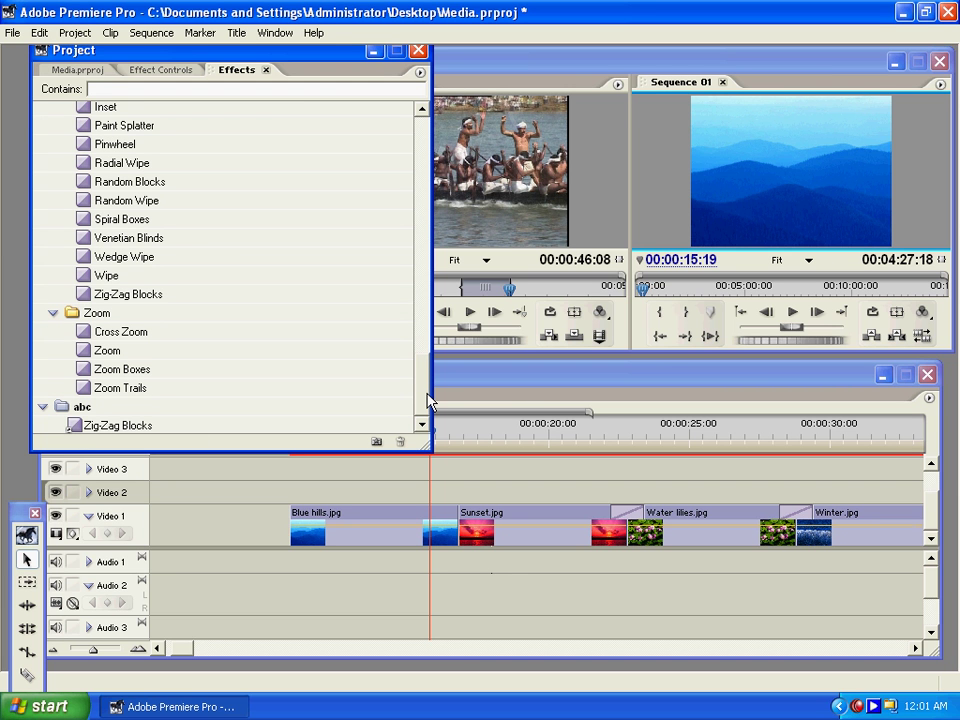
click(80, 256)
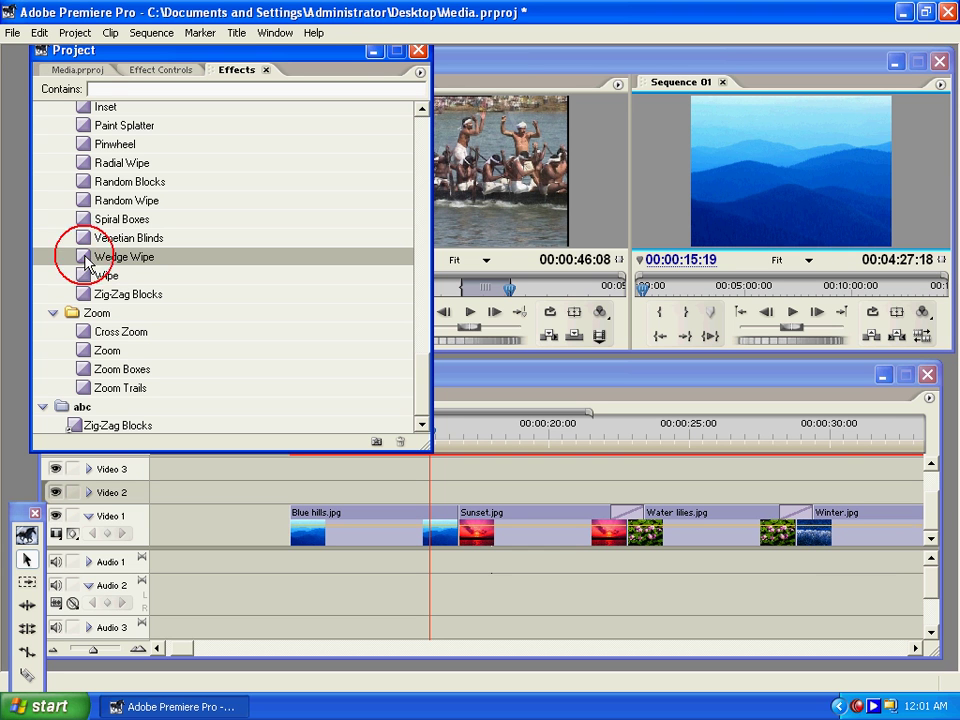
click(82, 407)
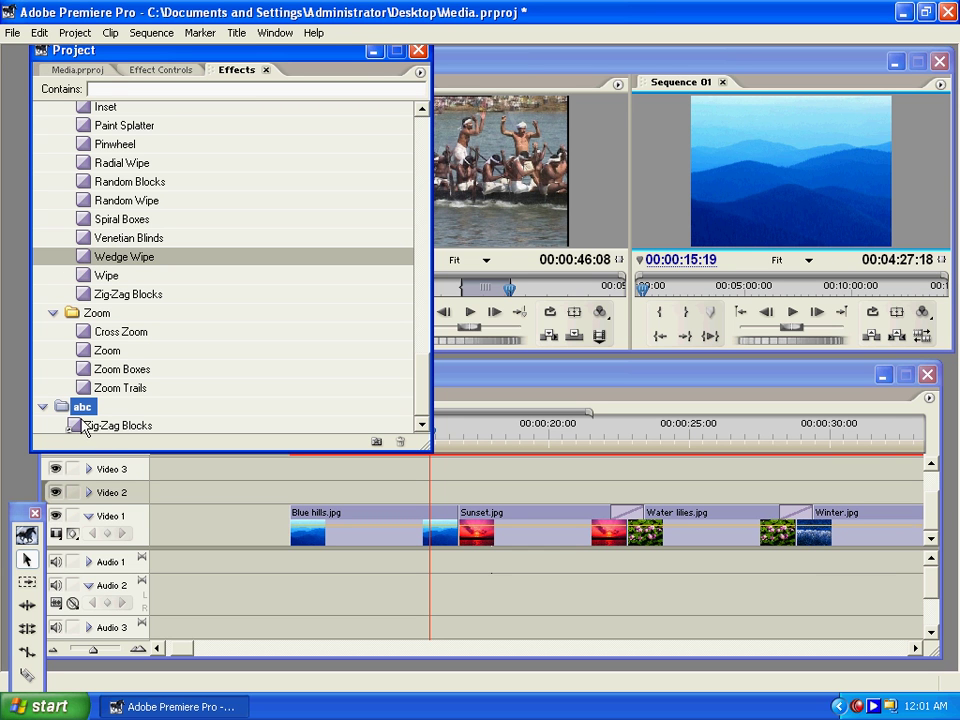
drag(83, 425, 83, 420)
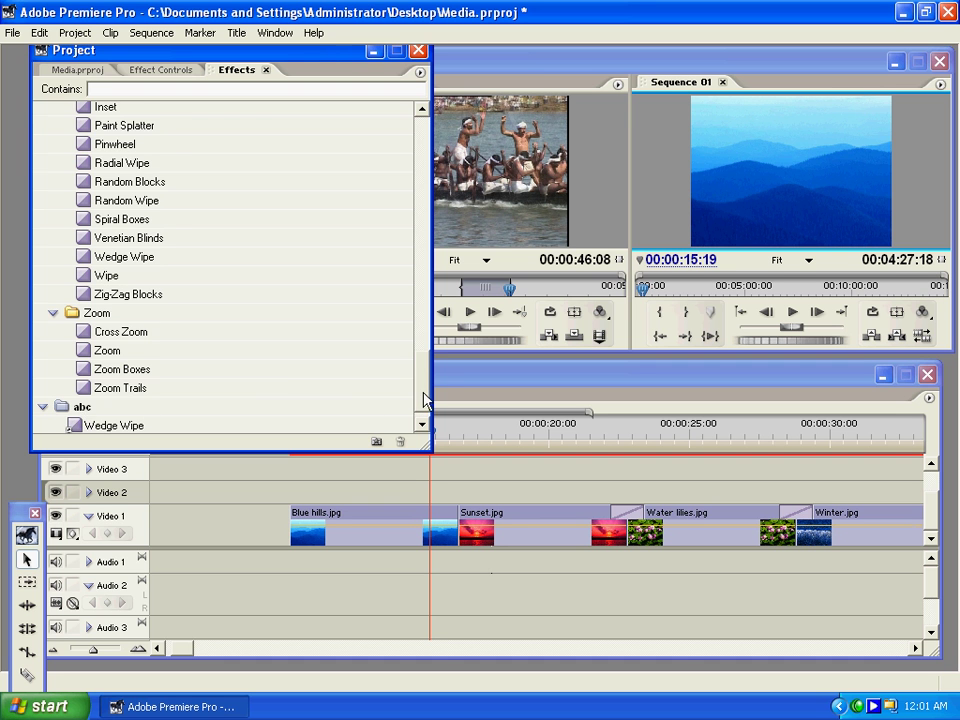
Collapse the 3D Motion, Video Transitions and abc folders, leaving the abc bin selected.
drag(424, 400, 375, 148)
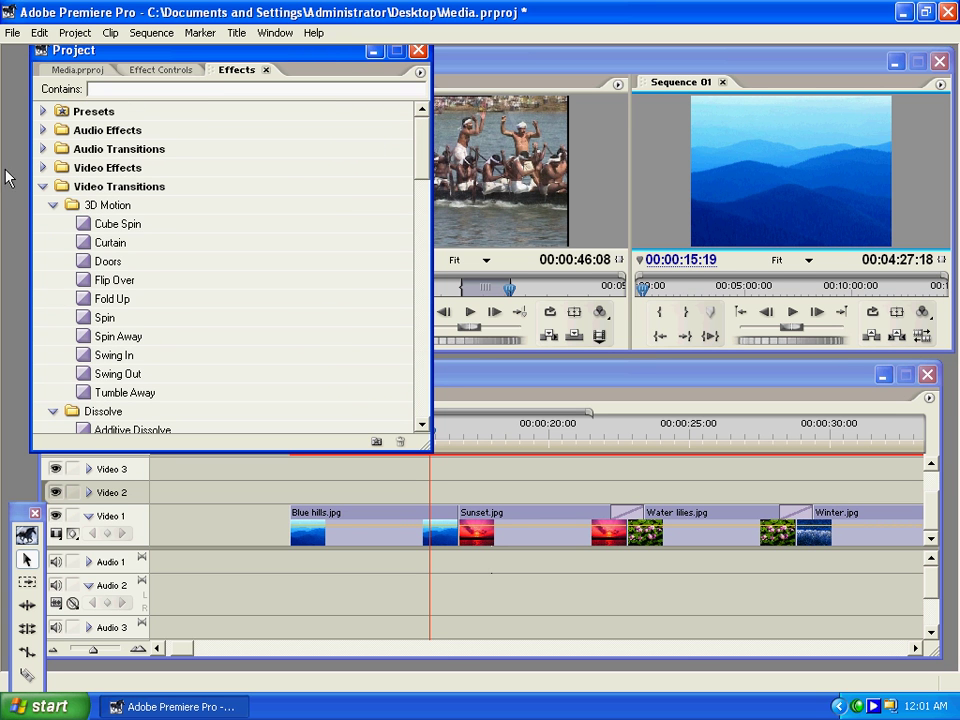
click(52, 205)
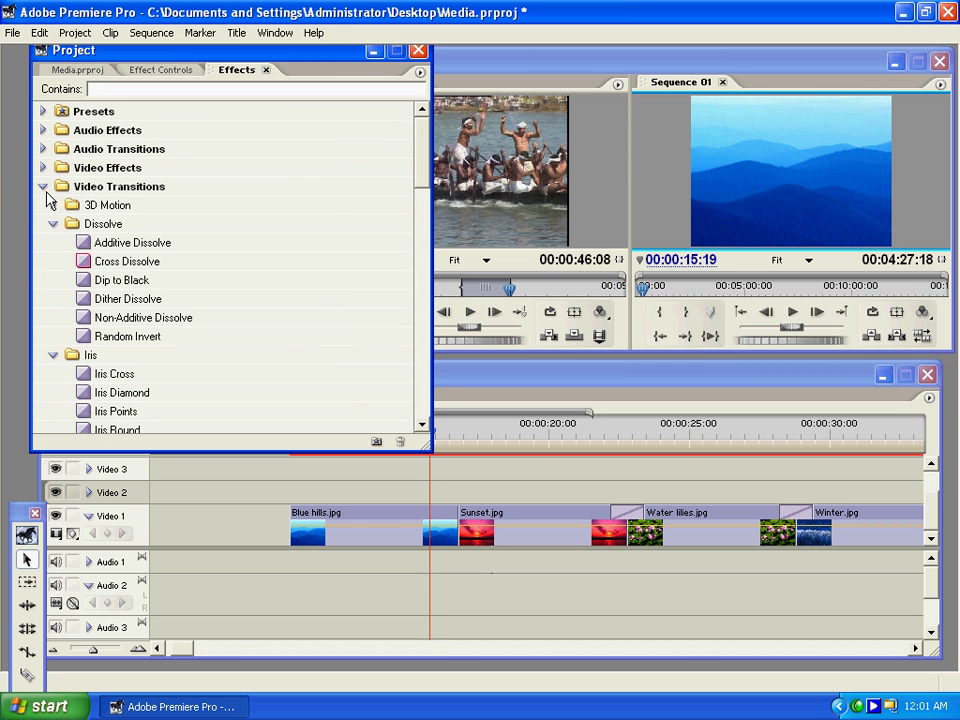
click(43, 186)
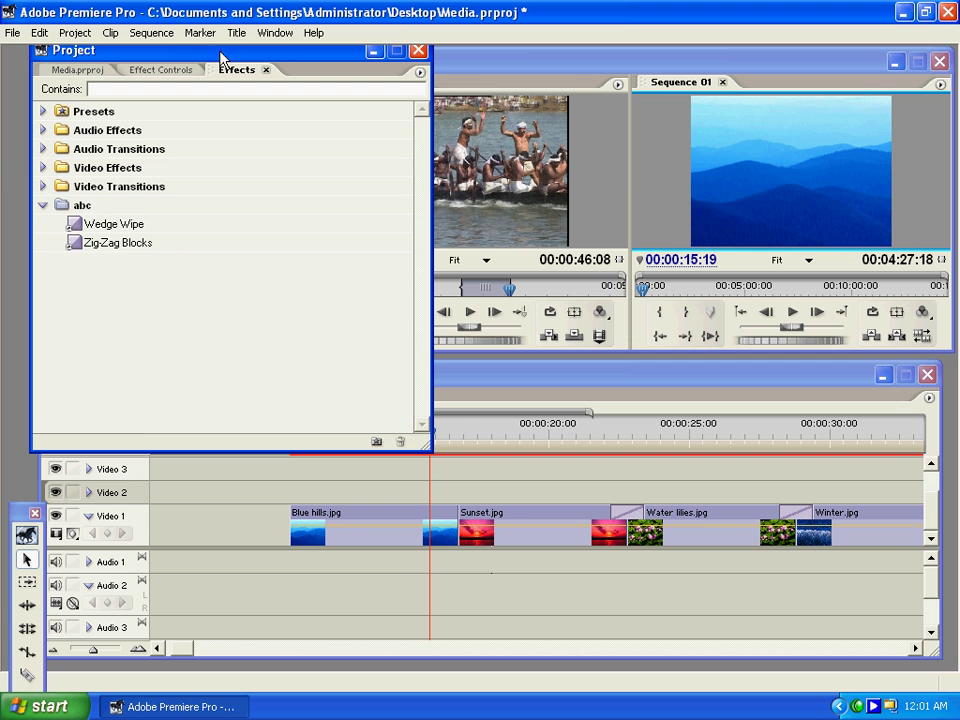
click(44, 205)
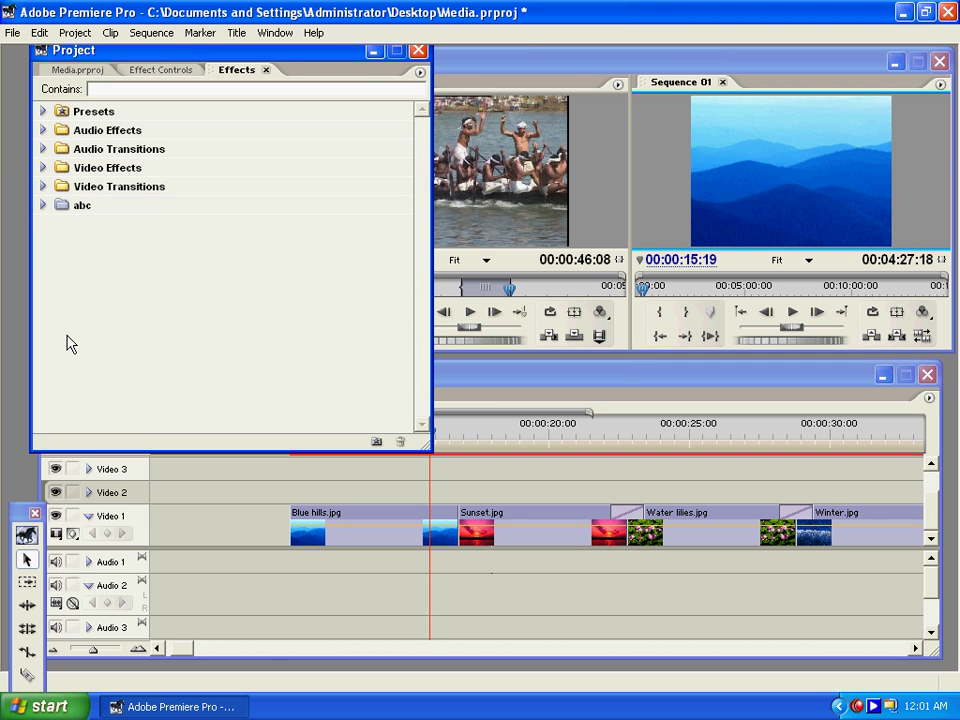
click(95, 205)
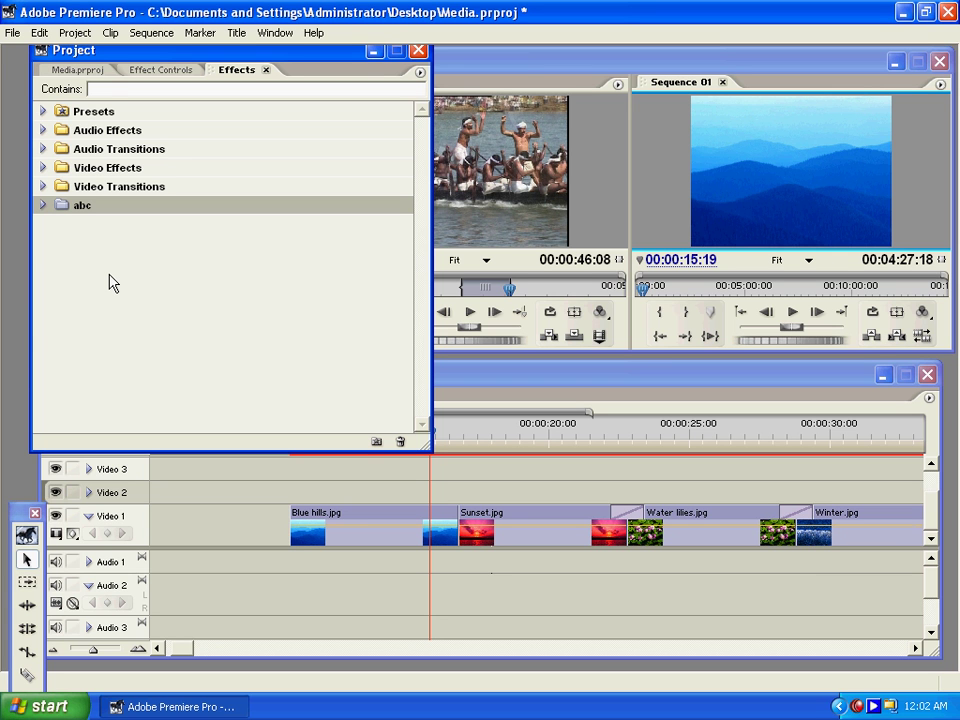
Apply the Wedge Wipe transition from the abc bin between Blue hills.jpg and Sunset.jpg on Video 1, and play it back.
click(81, 274)
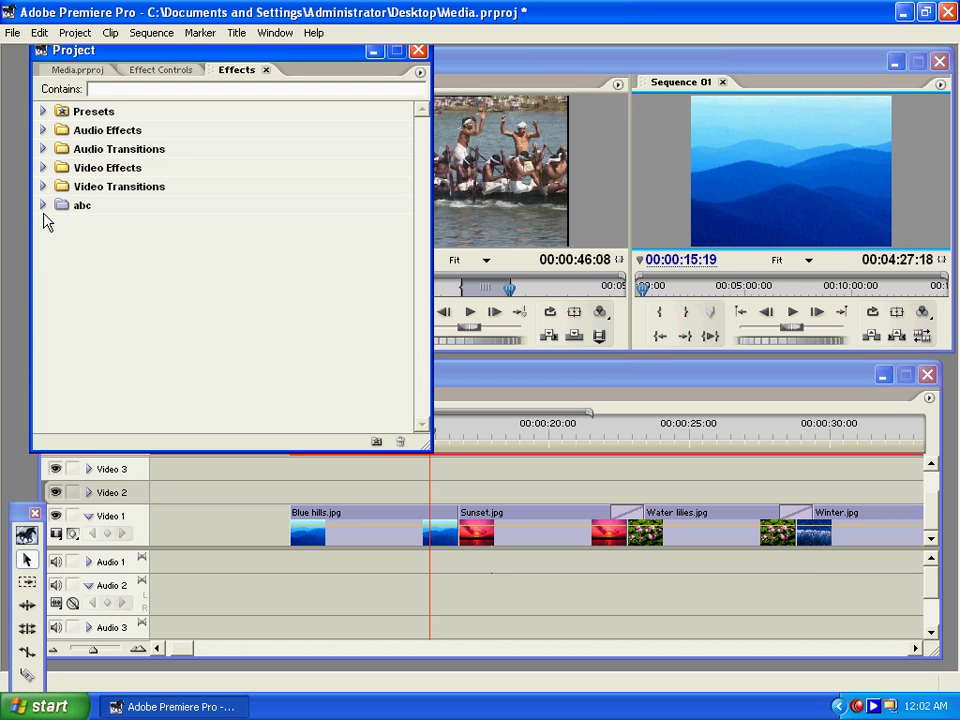
click(60, 206)
click(42, 205)
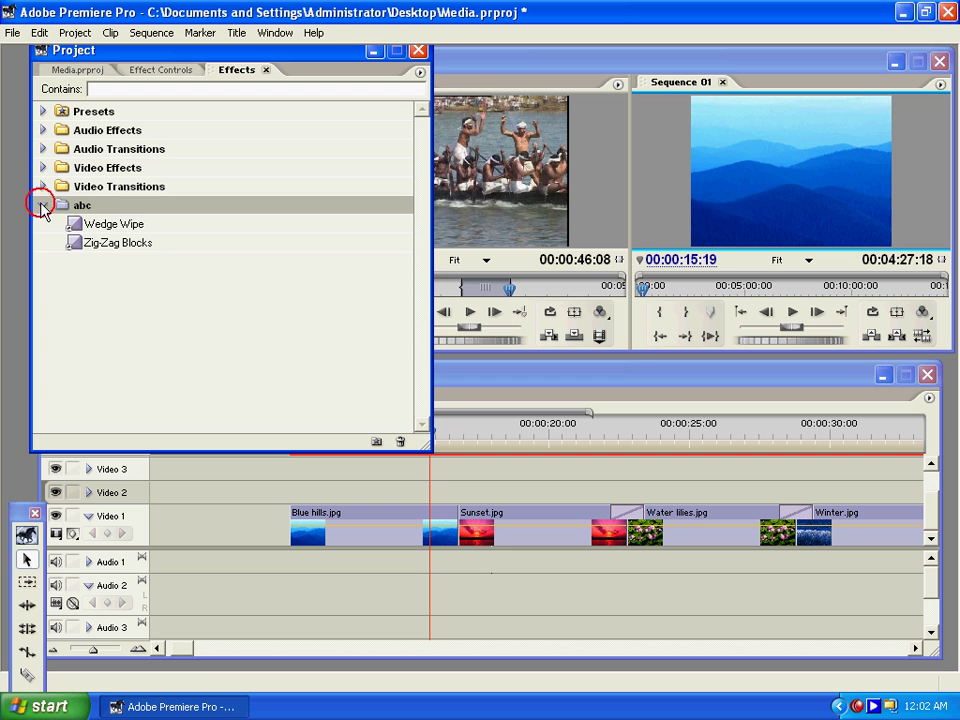
drag(86, 222, 472, 523)
drag(446, 439, 443, 441)
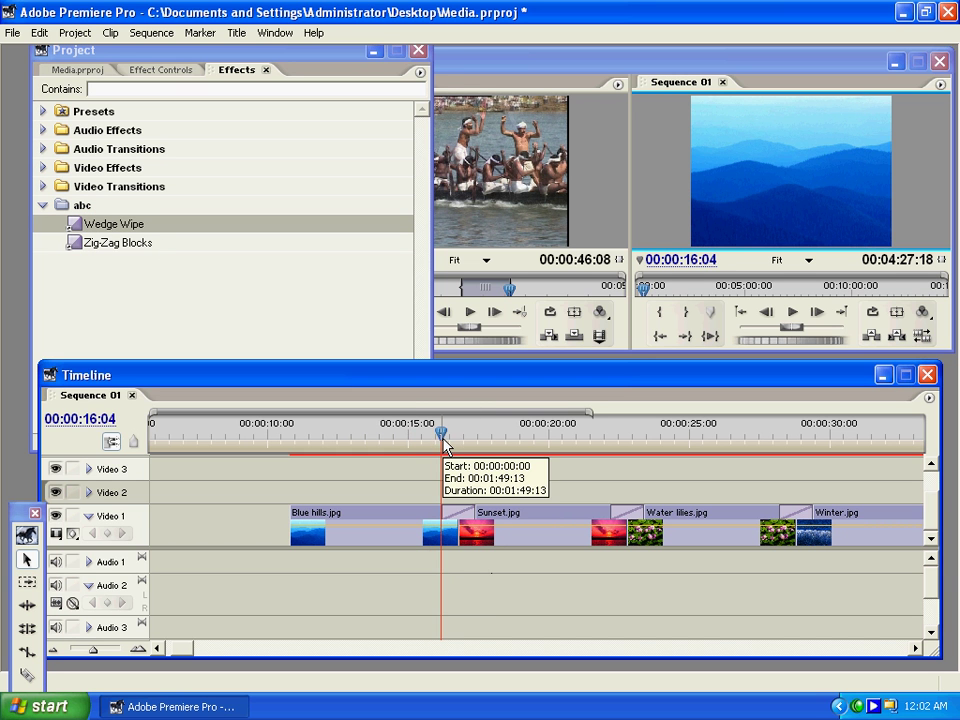
key(space)
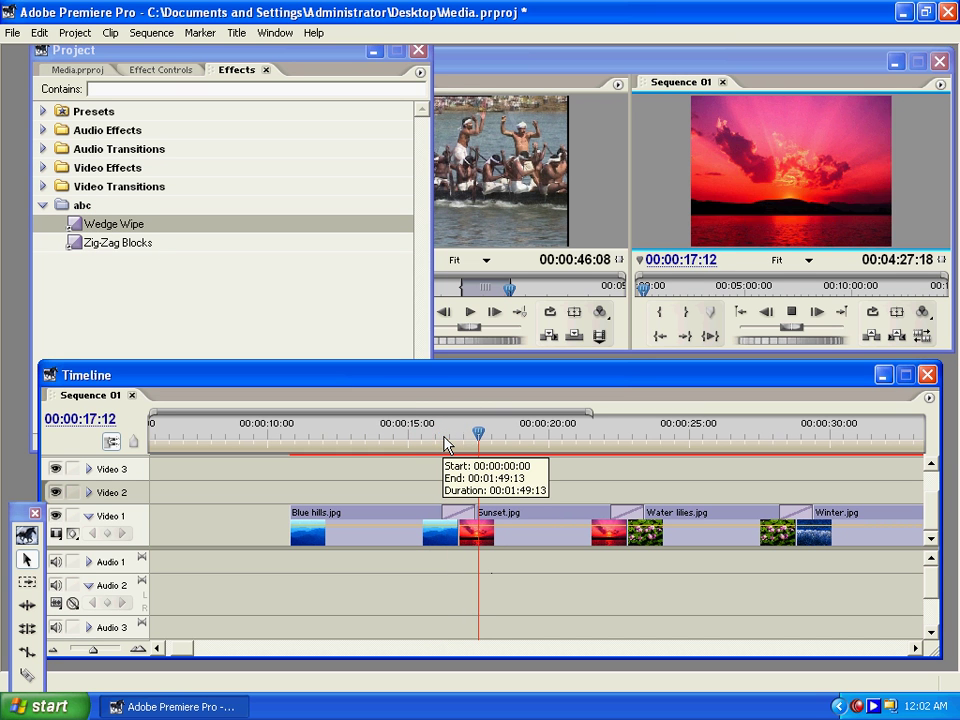
click(224, 280)
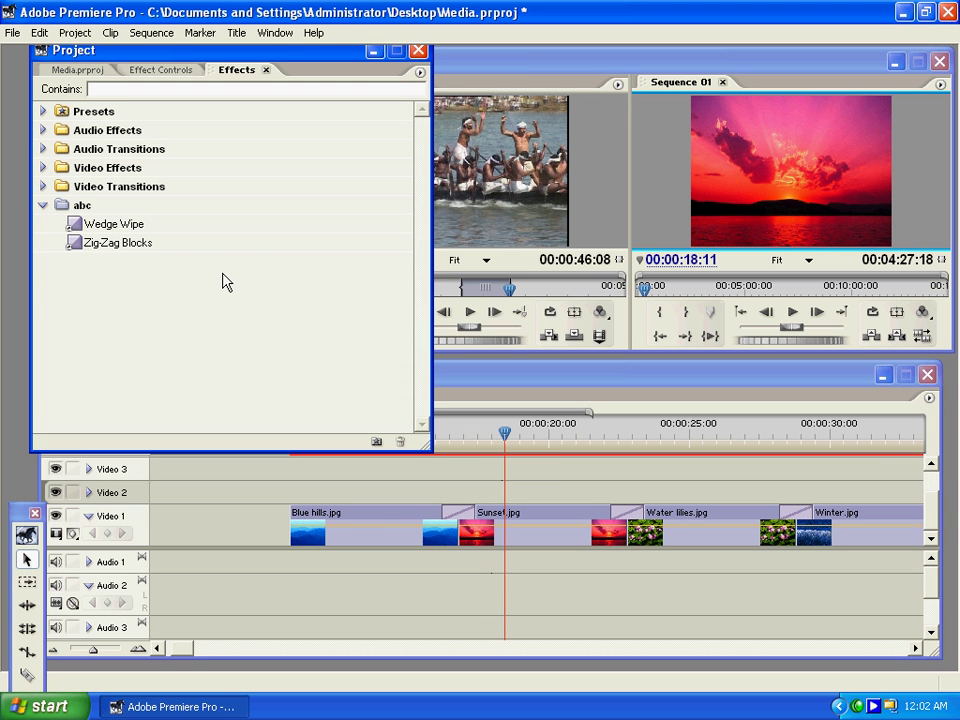
Collapse the abc custom bin and delete it from the effects list.
click(41, 205)
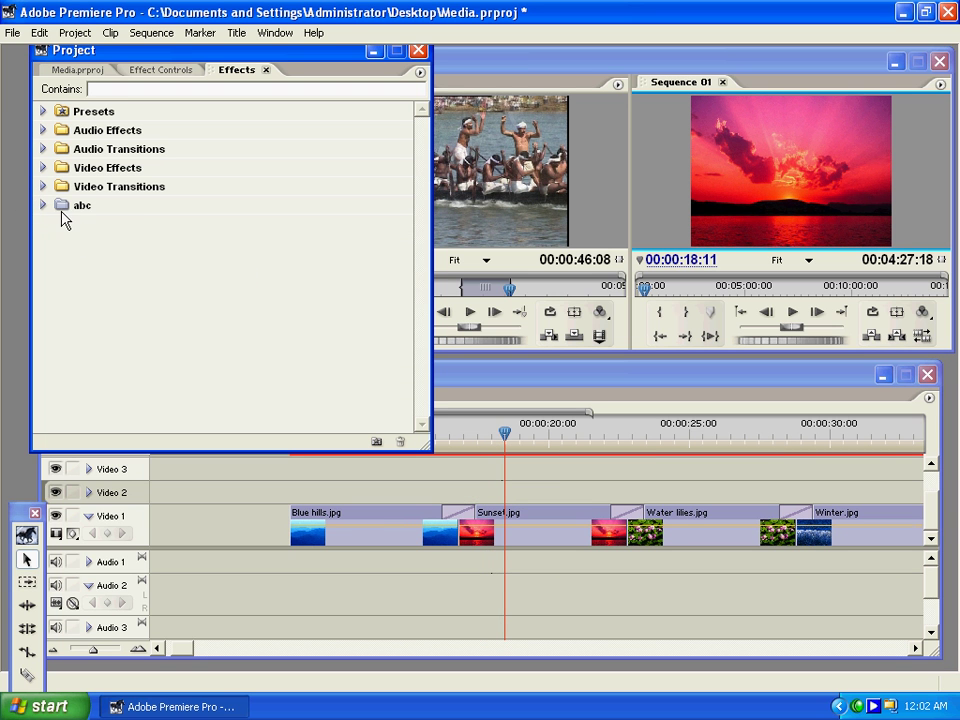
click(62, 208)
click(64, 207)
click(402, 442)
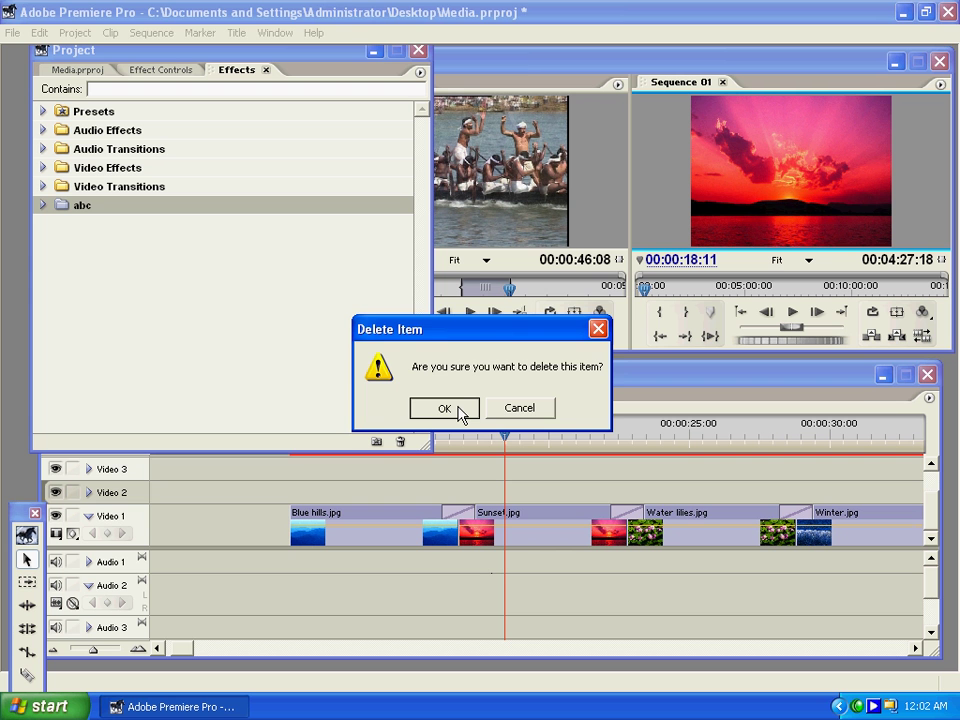
click(444, 409)
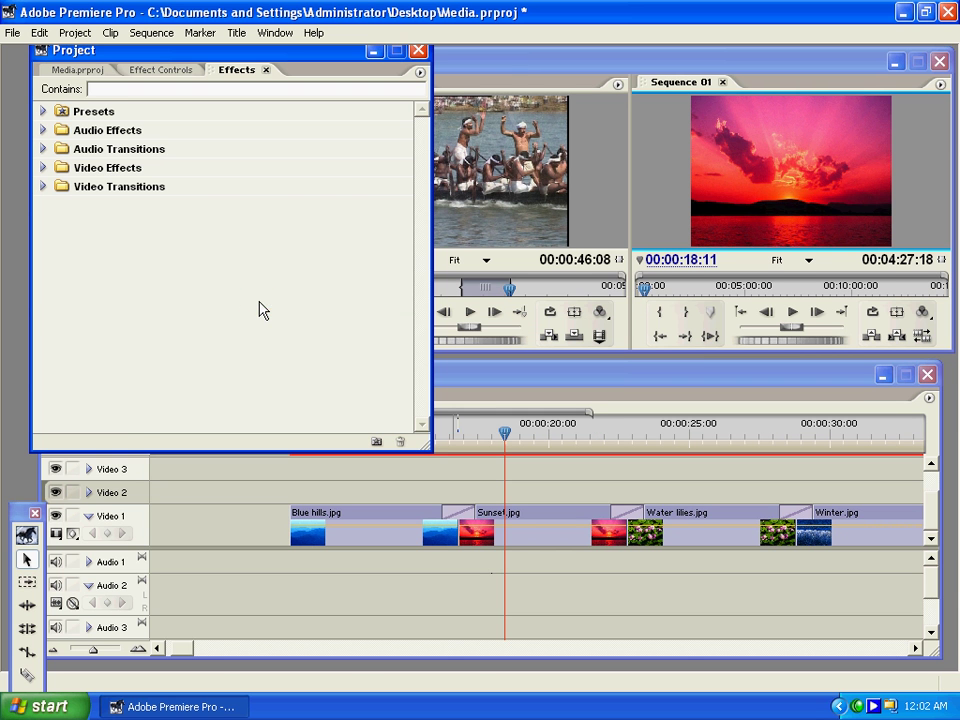
Examine the Wedge Wipe between Blue hills.jpg and Sunset.jpg, and the opening part of the first PULARIYIL.AVI clip.
drag(456, 429, 453, 455)
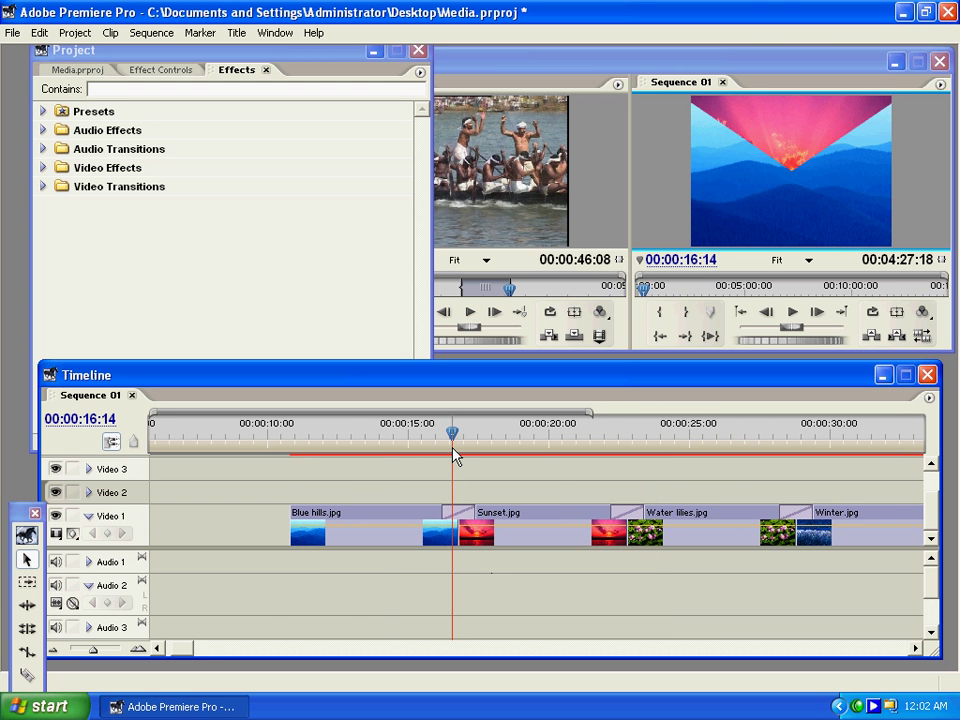
key(minus)
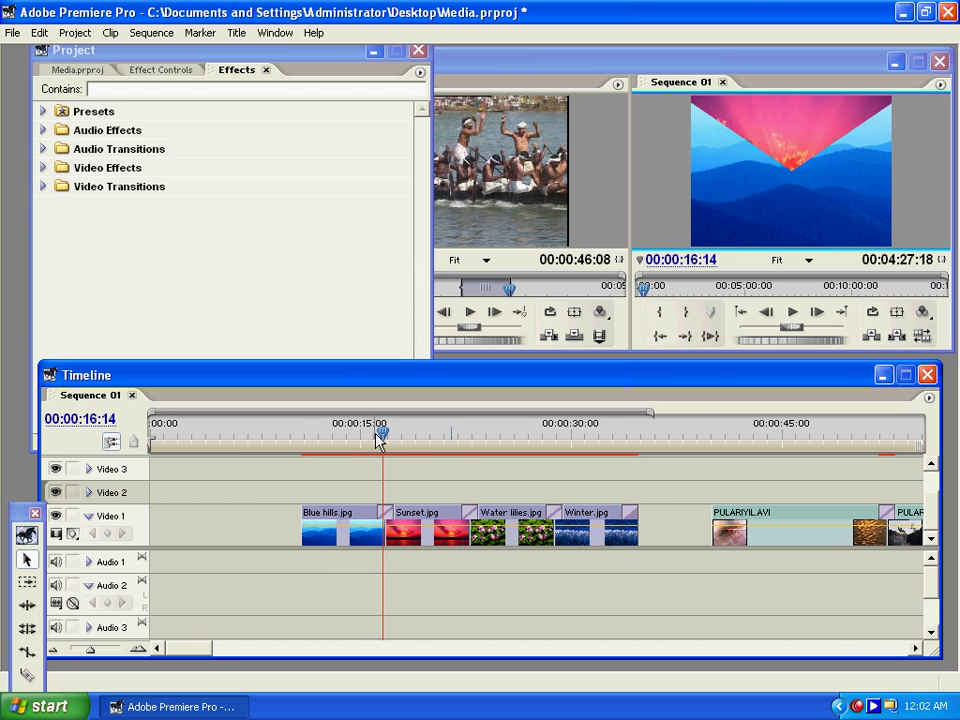
key(equal)
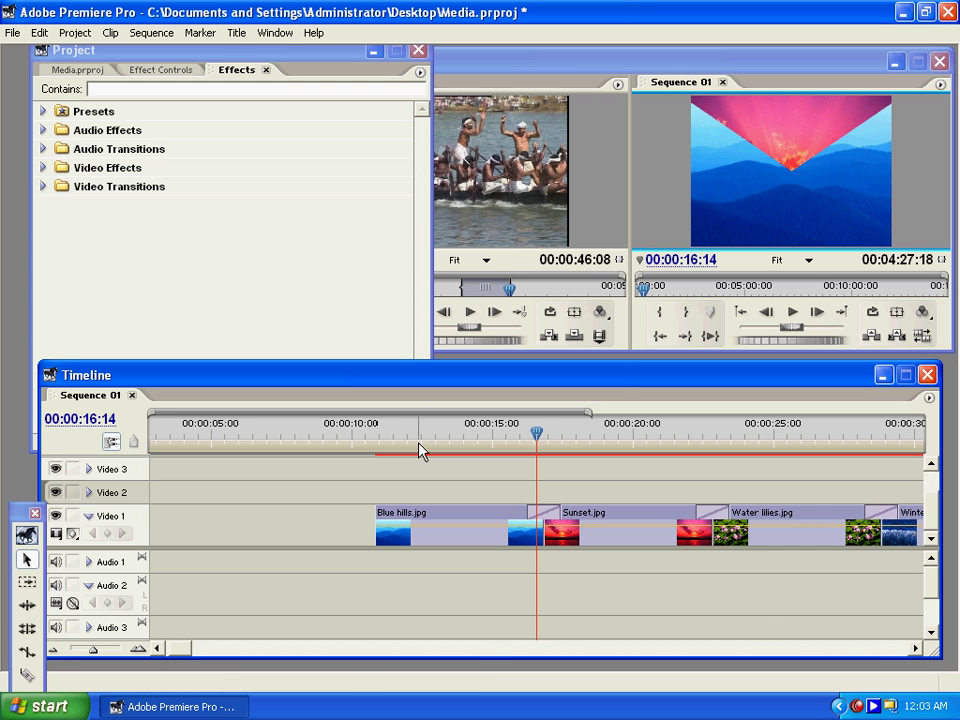
click(917, 649)
click(917, 649)
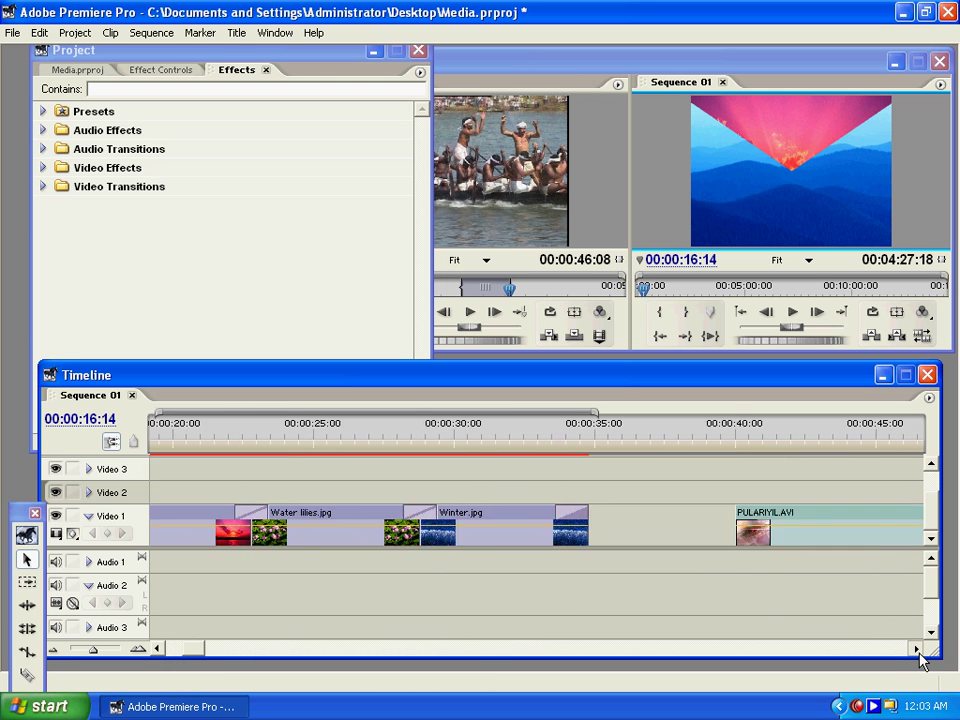
click(917, 649)
click(917, 649)
click(497, 527)
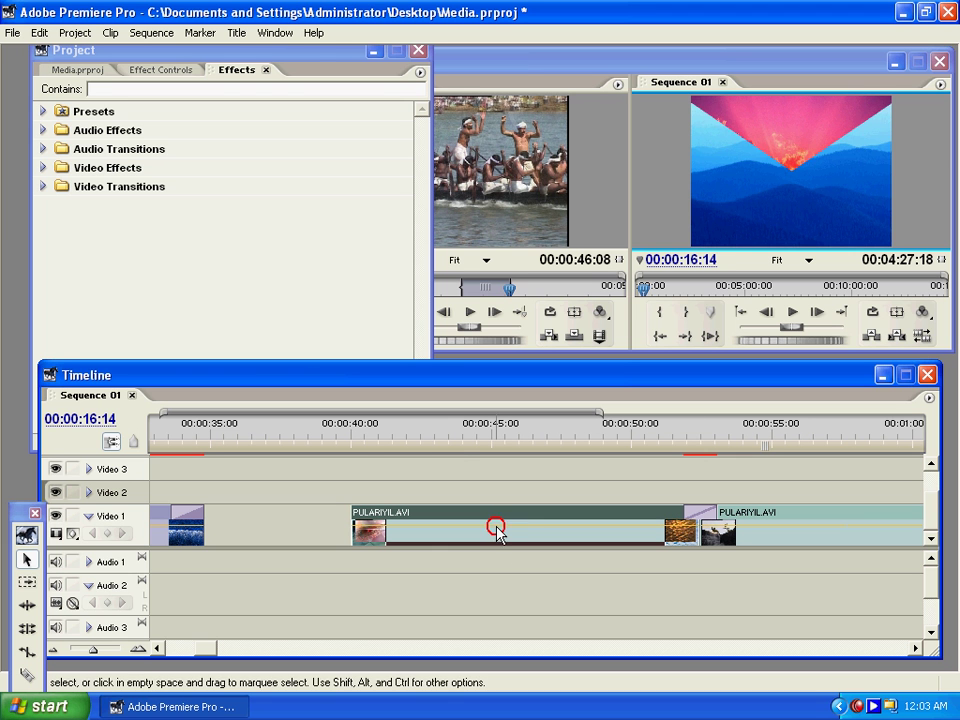
mouse_move(444, 447)
mouse_down()
mouse_move(369, 450)
mouse_move(471, 446)
mouse_move(427, 458)
mouse_up()
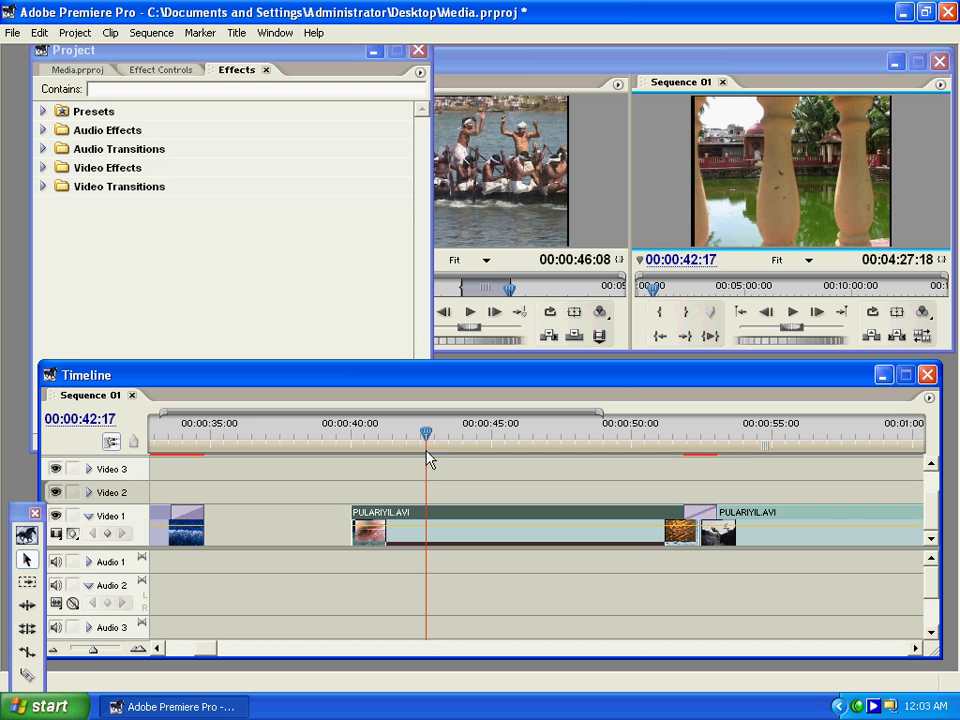
Try the Cross Dissolve transition at the start of the first PULARIYIL.AVI clip, scrub through it and remove it.
click(43, 186)
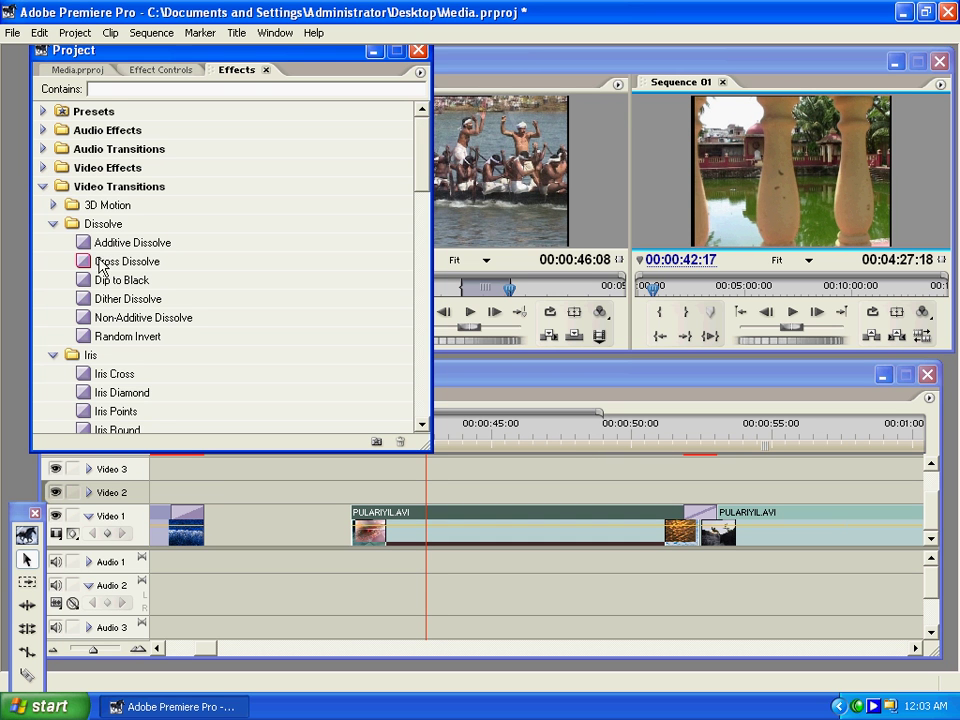
drag(100, 266, 366, 524)
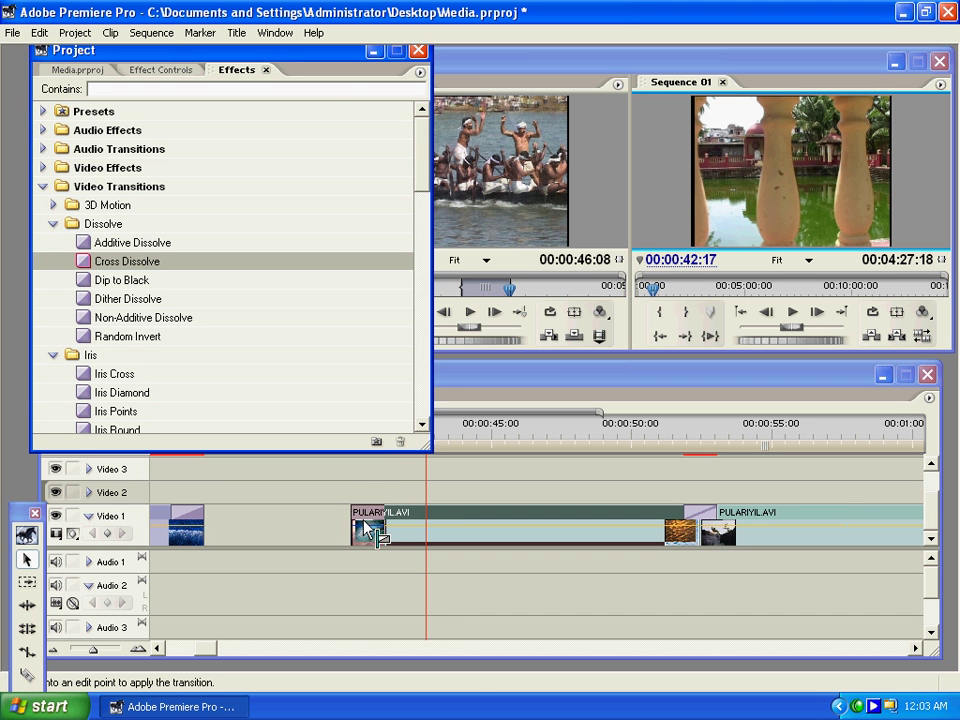
drag(378, 431, 414, 446)
click(377, 516)
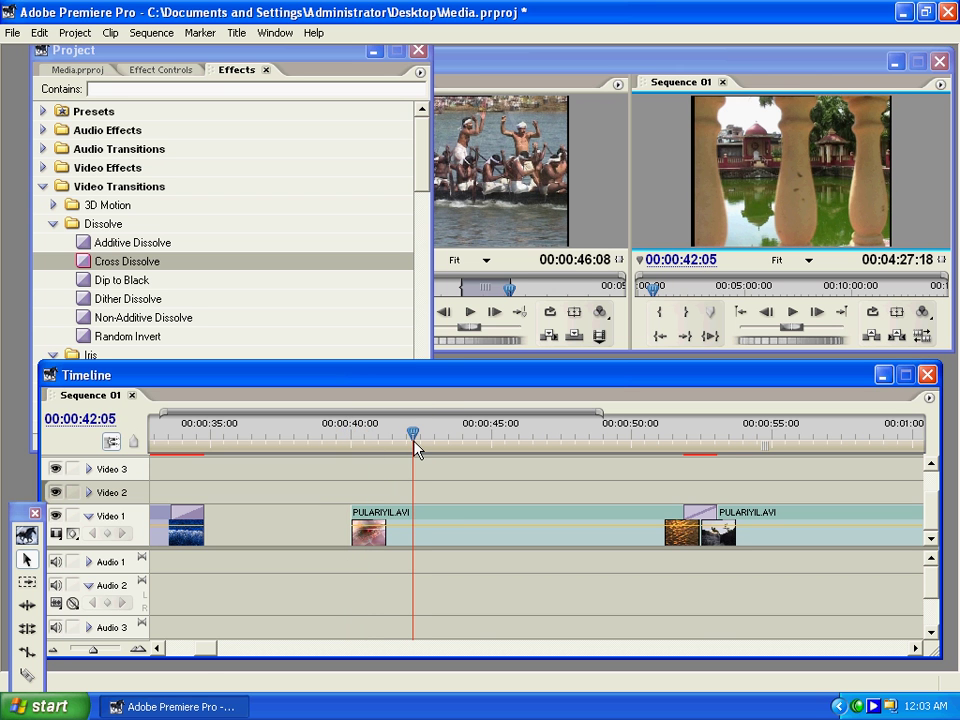
Apply Cross Dissolve at the start of the first PULARIYIL.AVI clip, lengthen it to about 5 seconds, and play it back.
drag(80, 260, 490, 520)
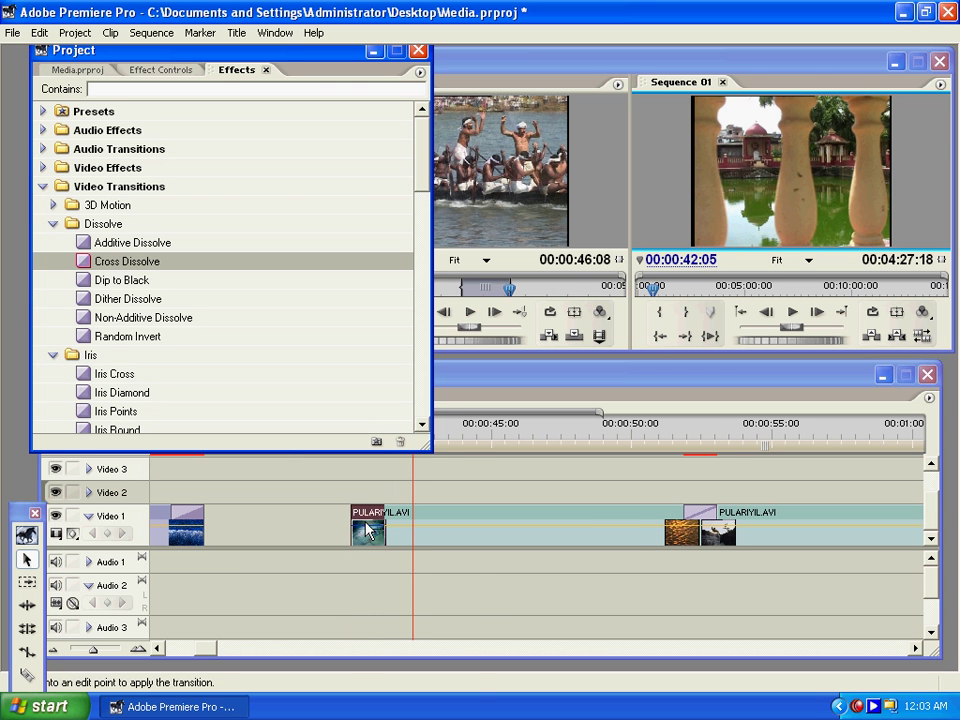
click(461, 433)
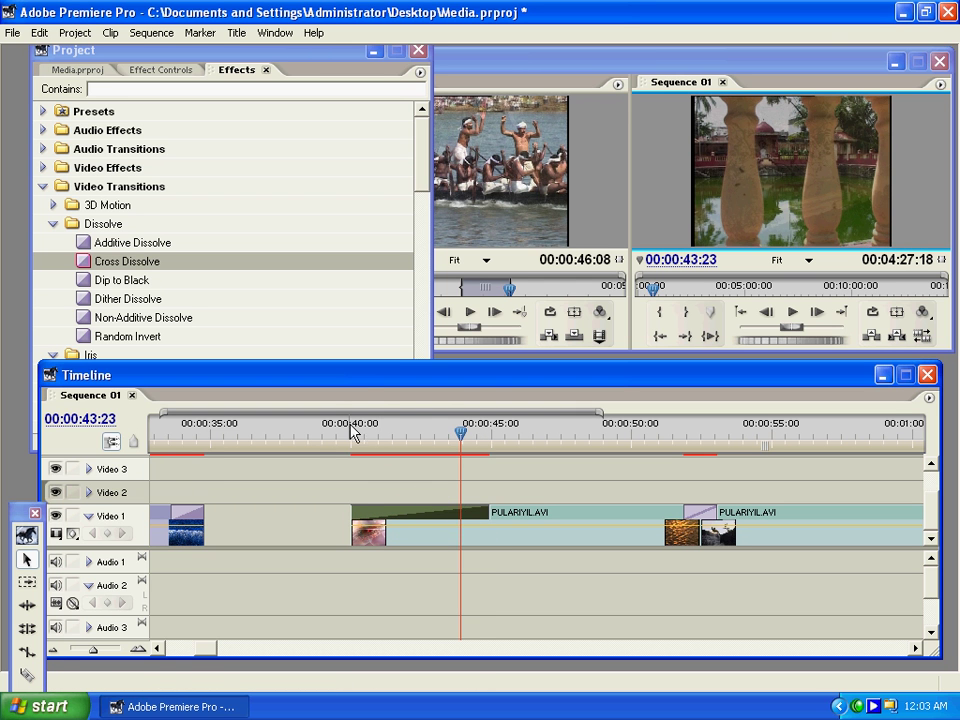
drag(352, 432, 349, 433)
key(space)
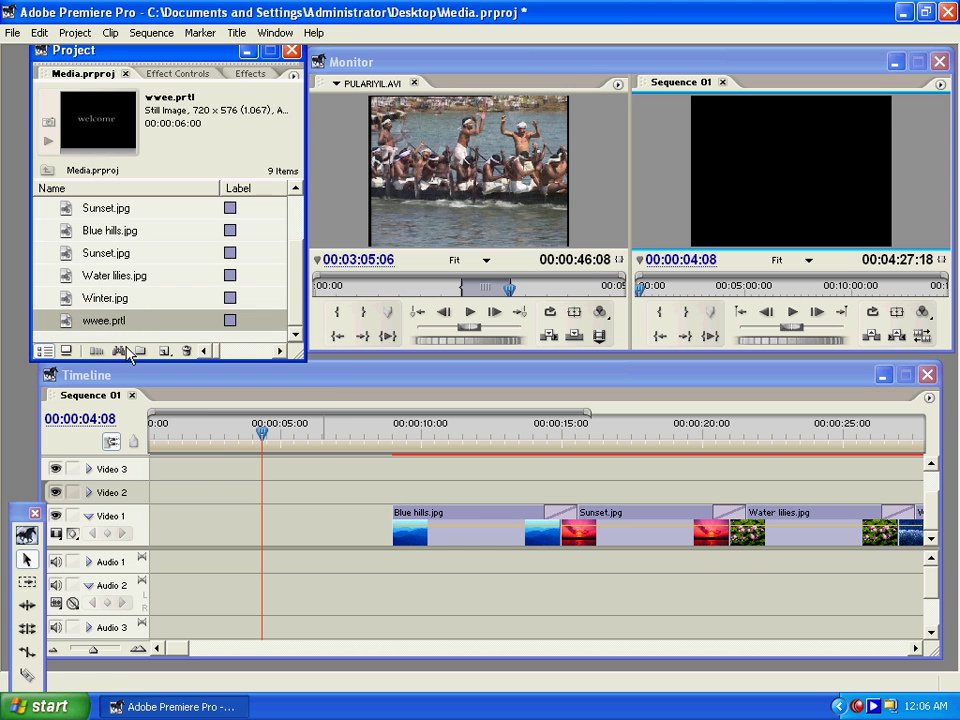
Place the wwee.prtl title on Video 1 before Blue hills.jpg, and preview the Spin Away transition applied to its start.
drag(100, 320, 208, 533)
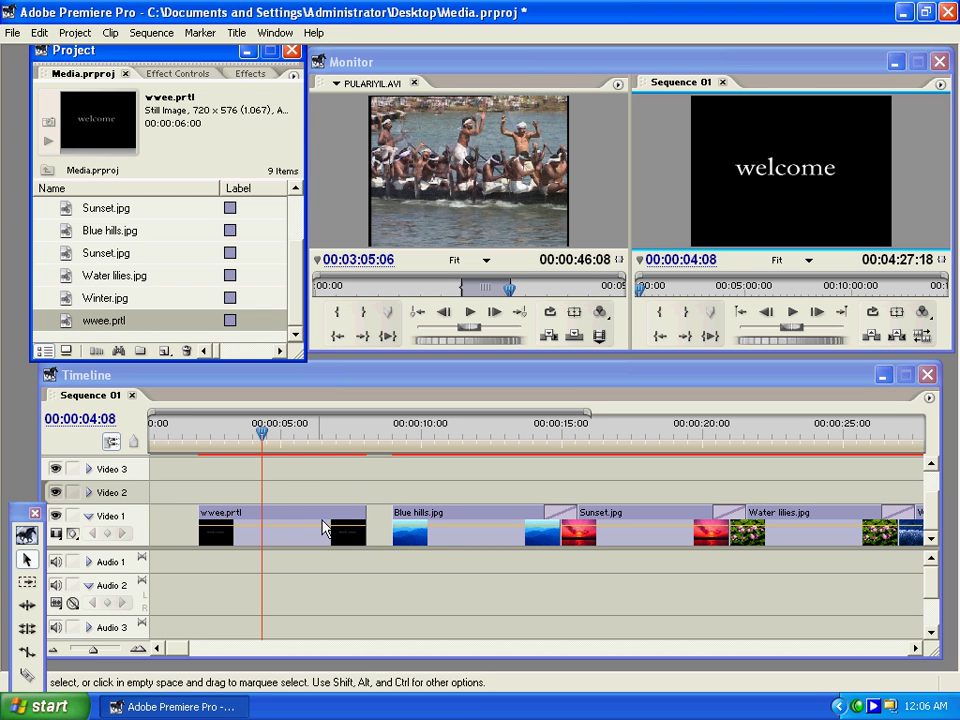
click(243, 78)
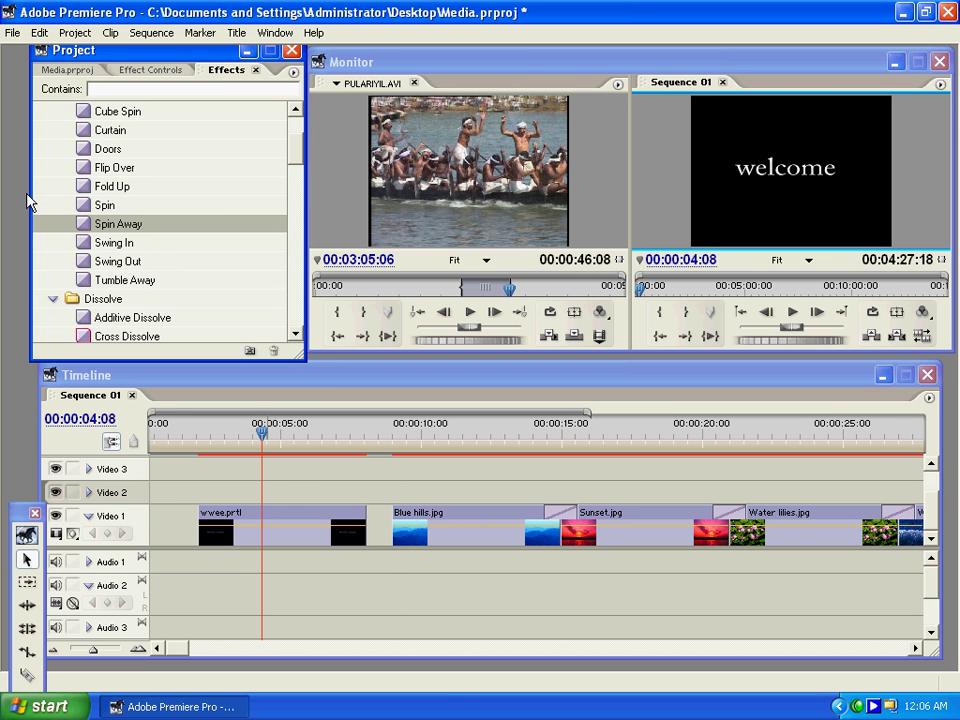
mouse_move(302, 158)
mouse_down()
mouse_move(300, 133)
mouse_move(298, 163)
mouse_up()
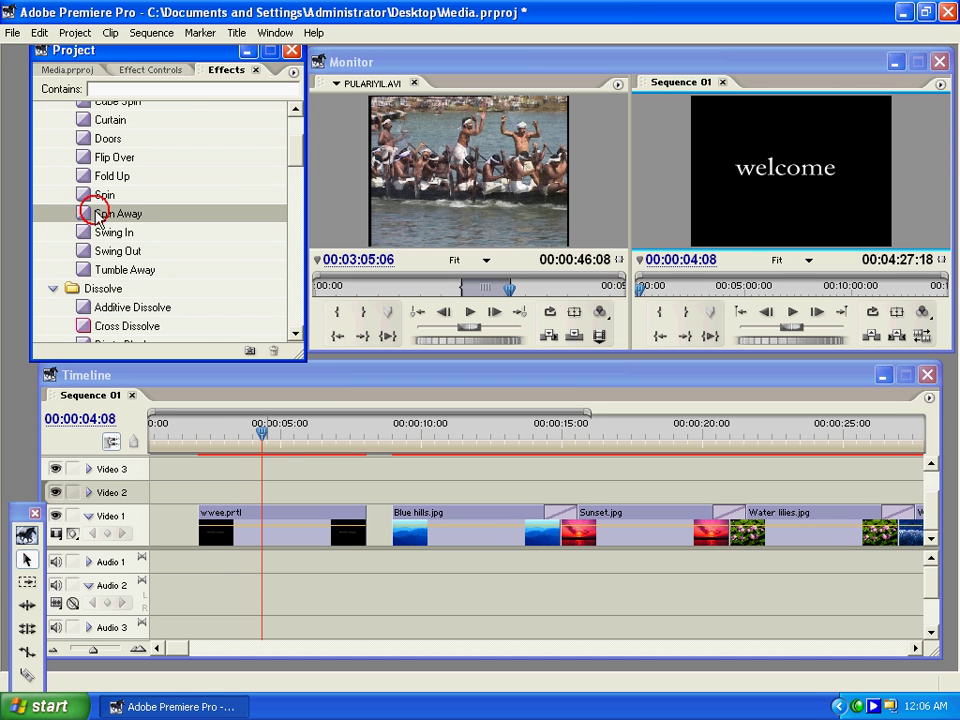
drag(219, 388, 208, 540)
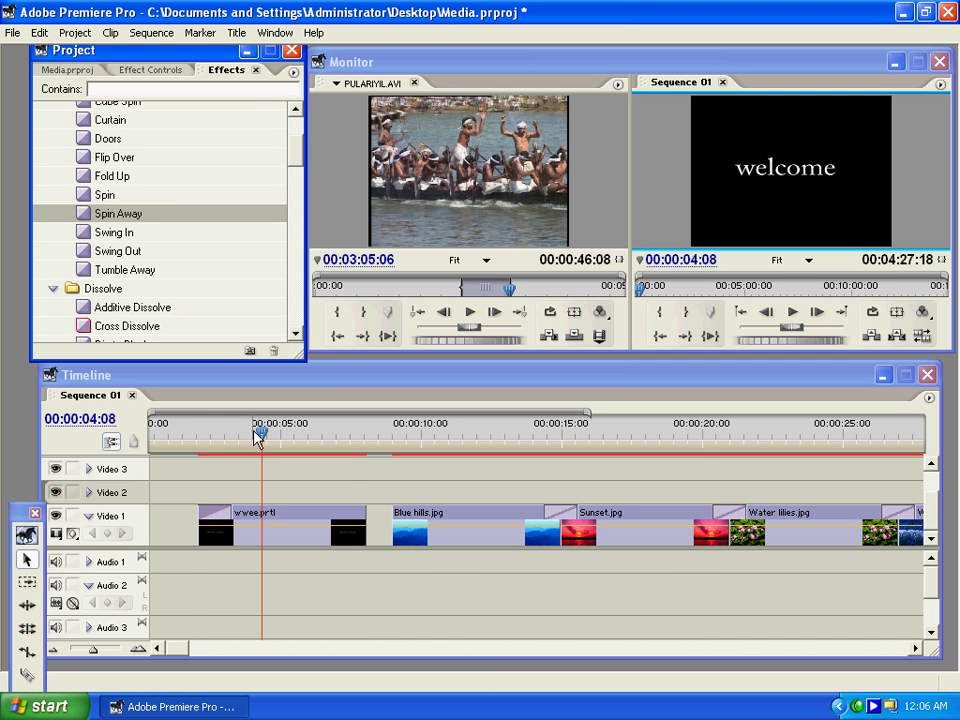
drag(256, 434, 292, 462)
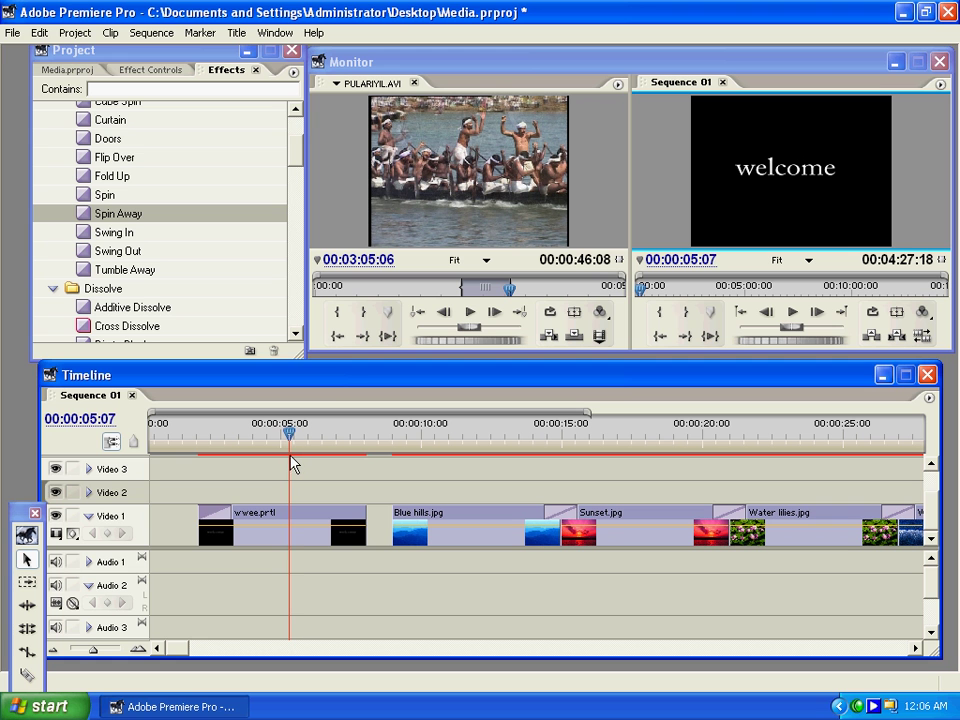
Apply Spin Away to the end of the wwee.prtl title, scrub the playhead near it, and delete that end transition.
drag(90, 215, 310, 500)
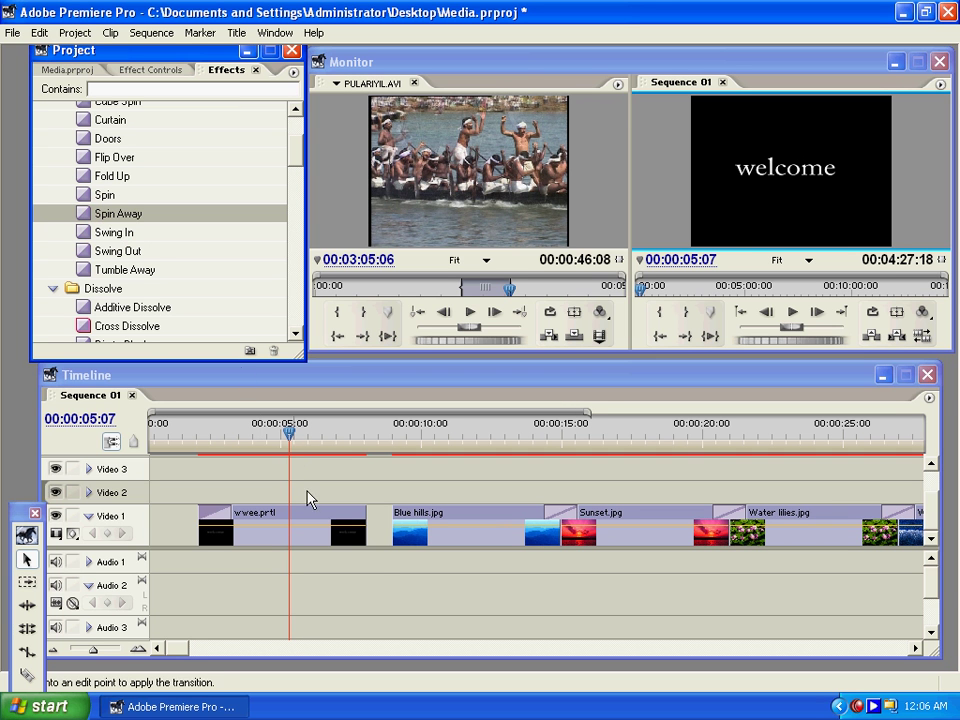
drag(365, 548, 362, 542)
drag(297, 428, 323, 452)
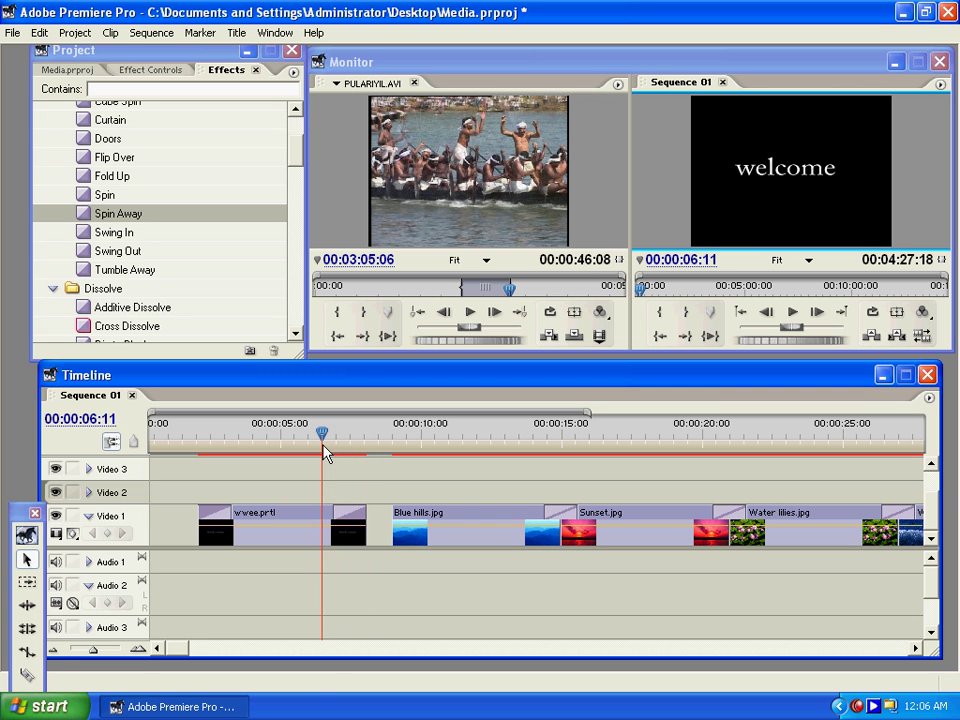
click(348, 510)
key(Delete)
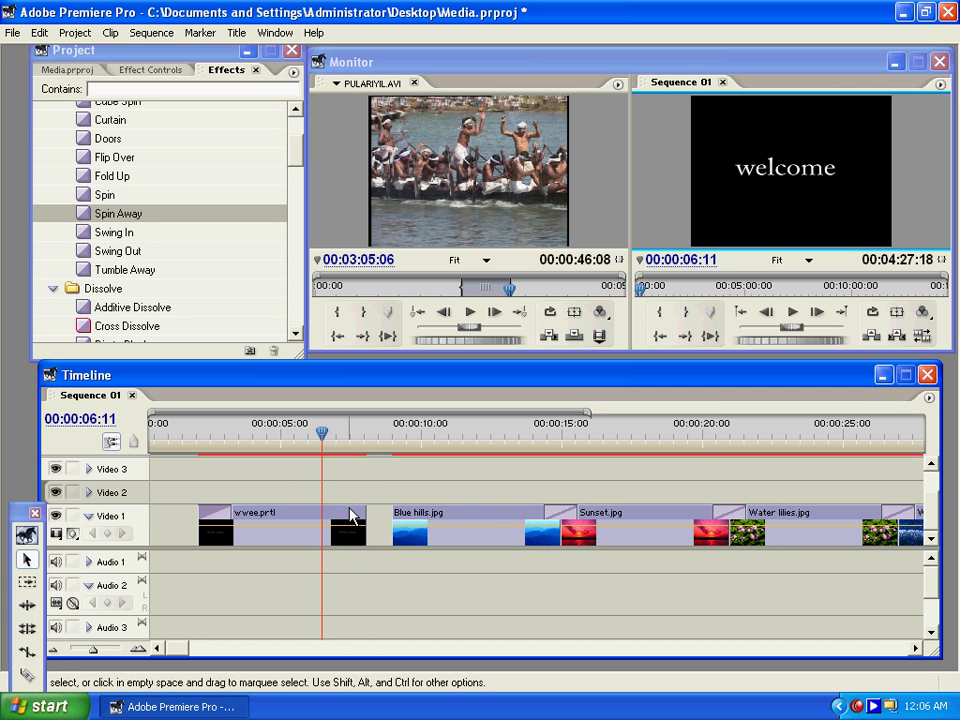
Move the wwee.prtl title to Video 2, aligned with the start of Blue hills.jpg, and play the overlay.
click(257, 518)
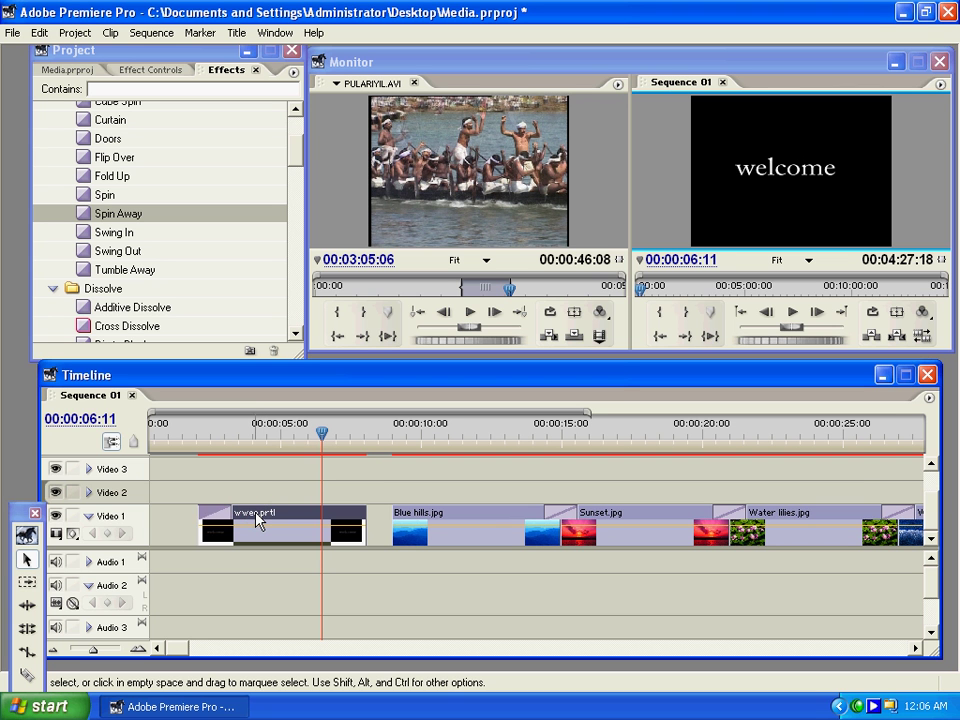
drag(258, 518, 458, 497)
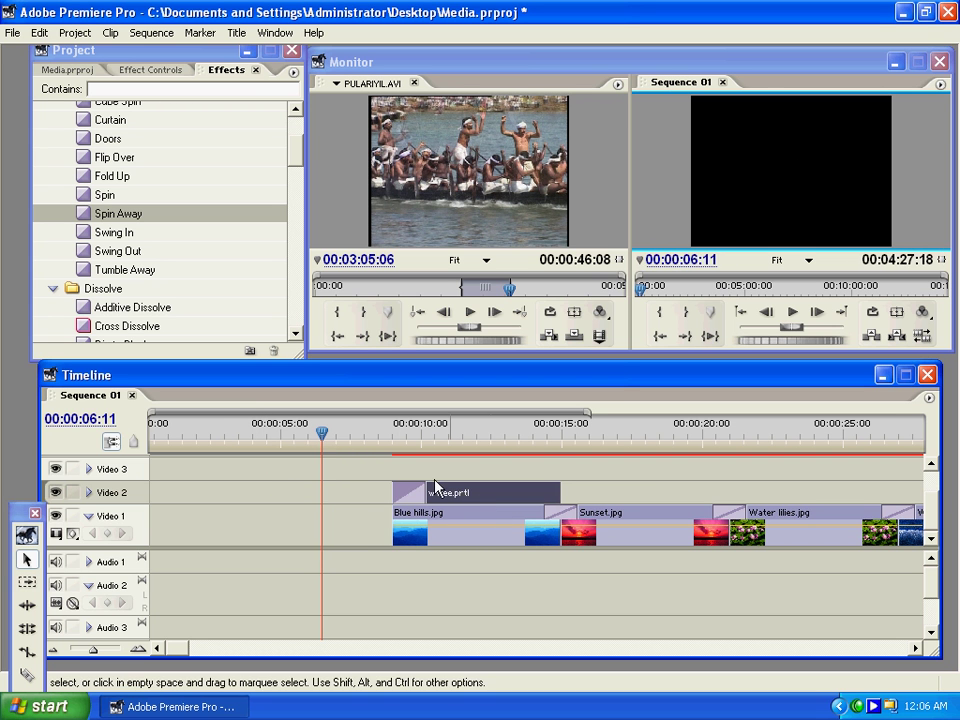
click(391, 434)
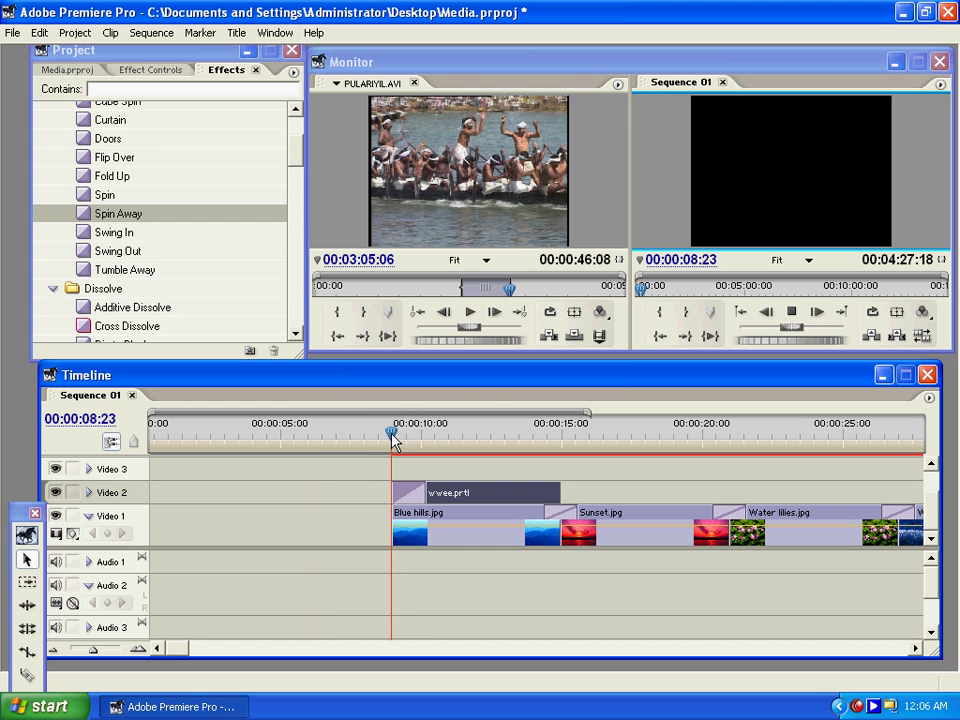
key(space)
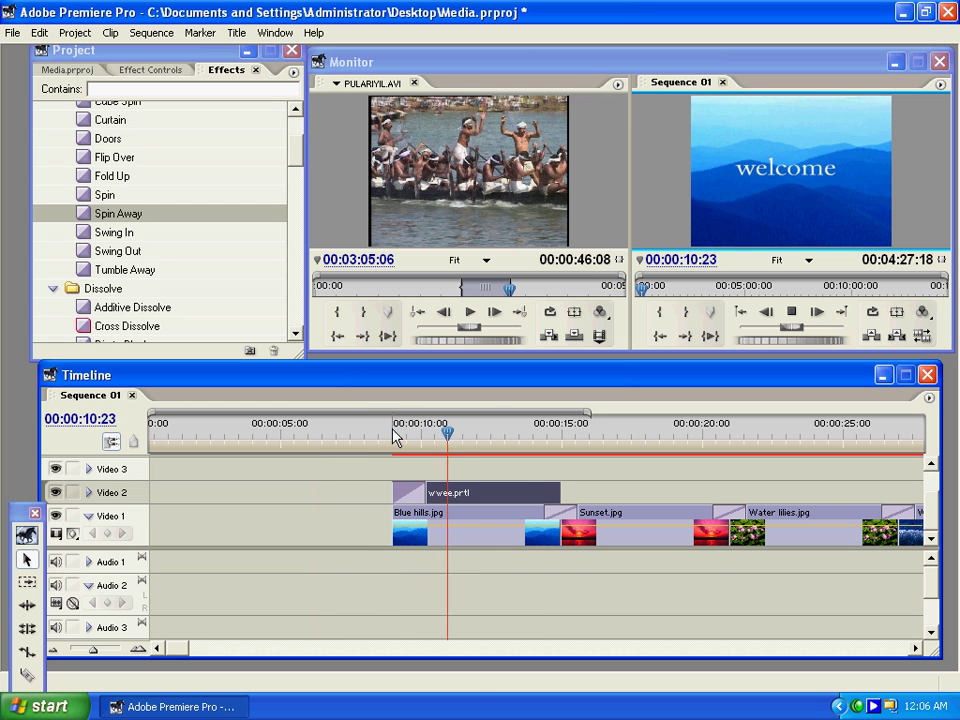
click(391, 438)
Shift the wwee.prtl title on Video 2 to start at about 00:00:10:00, and preview it over Blue hills.jpg.
drag(454, 500, 500, 497)
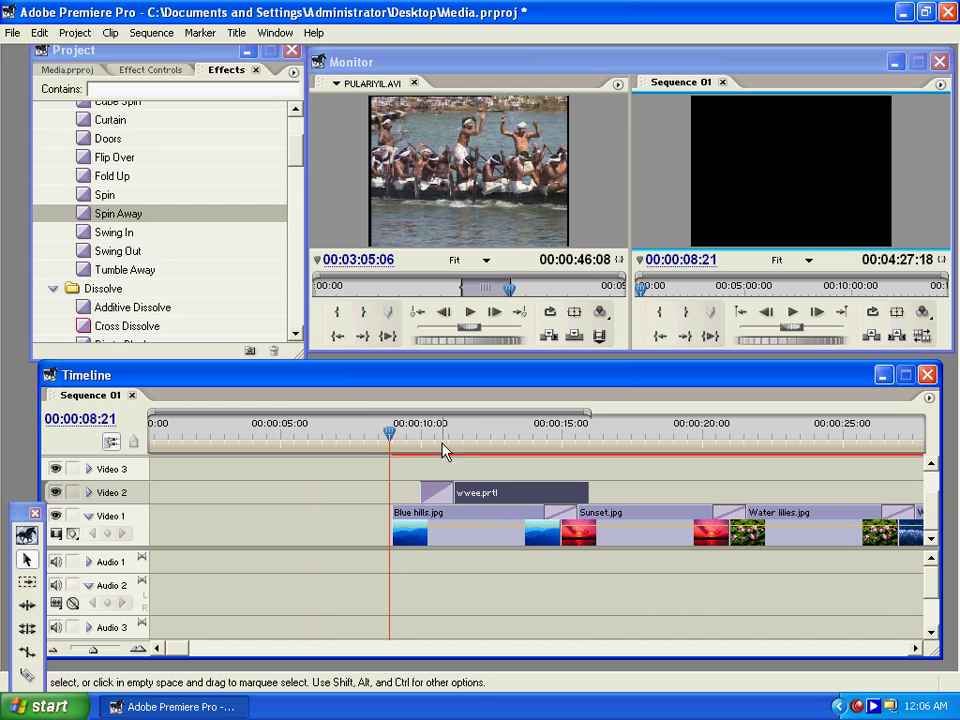
click(422, 433)
key(space)
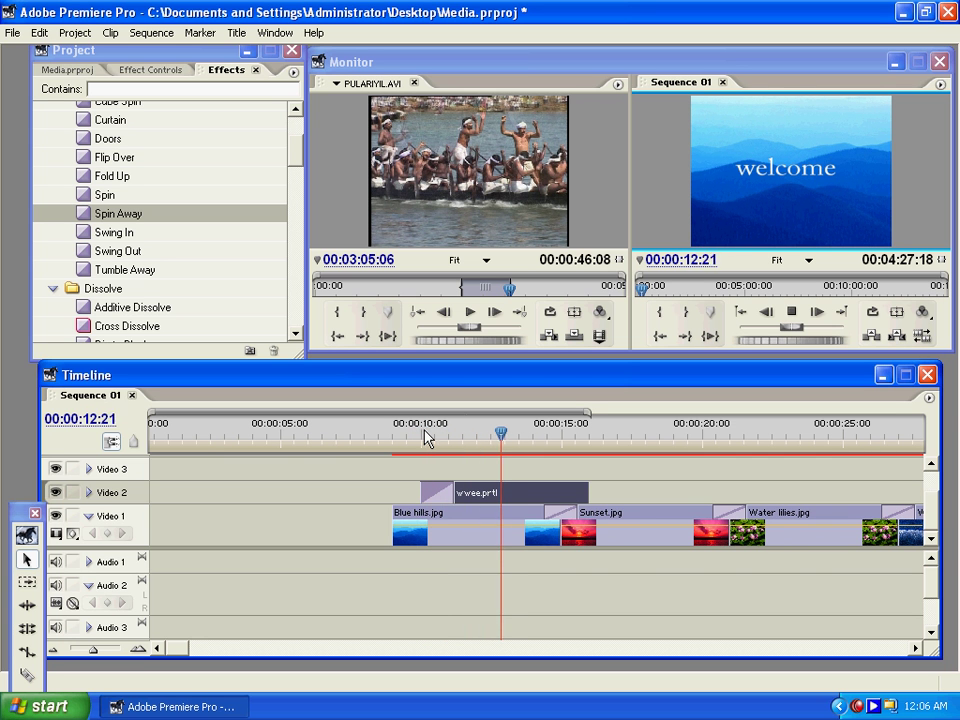
click(512, 440)
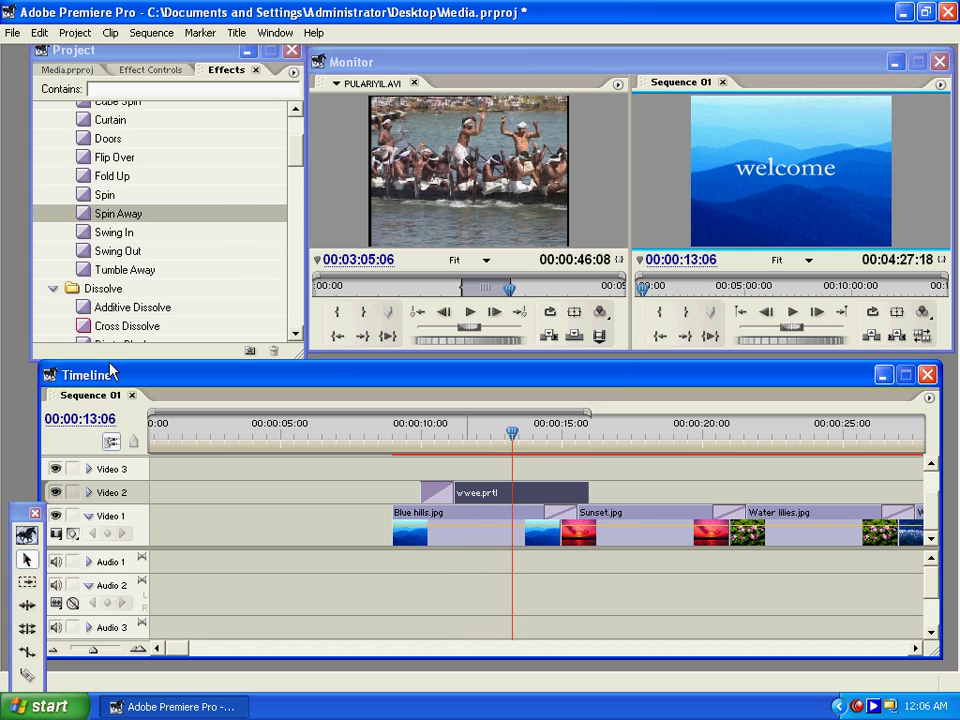
Apply Cross Dissolve to the end of the wwee.prtl title, and place the playhead just before Blue hills.jpg at 00:00:08:22.
drag(118, 326, 648, 530)
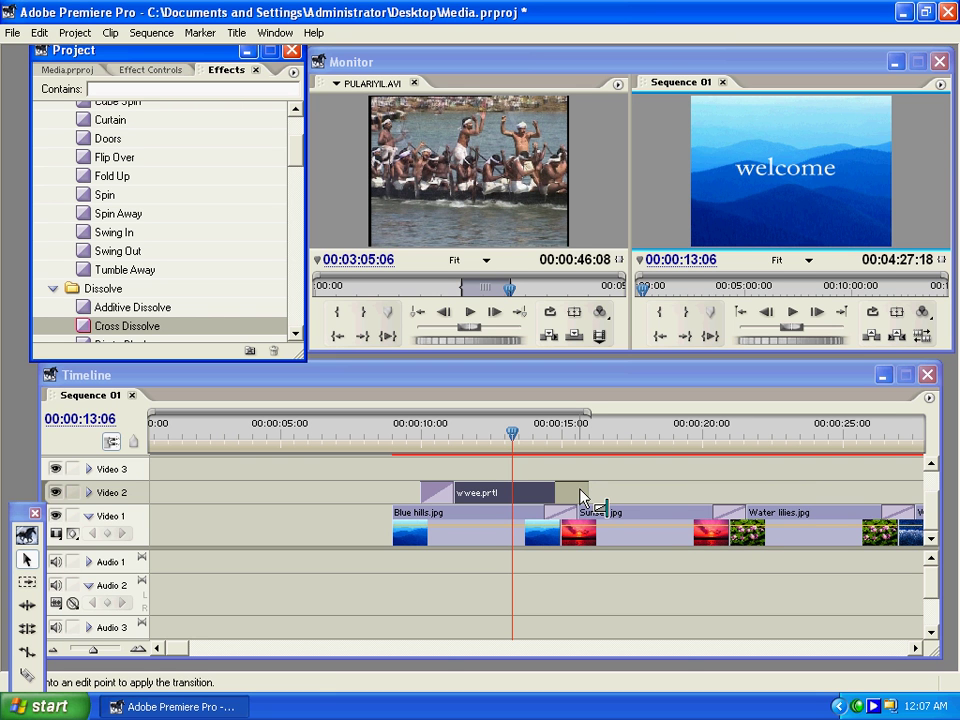
drag(583, 497, 583, 497)
click(403, 440)
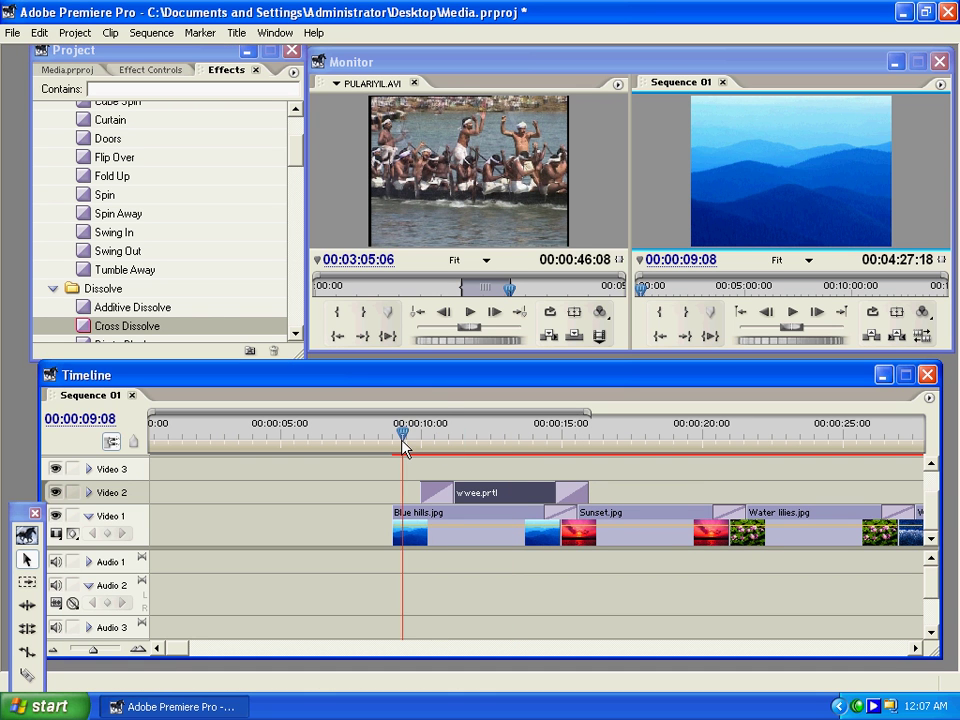
drag(403, 447, 392, 447)
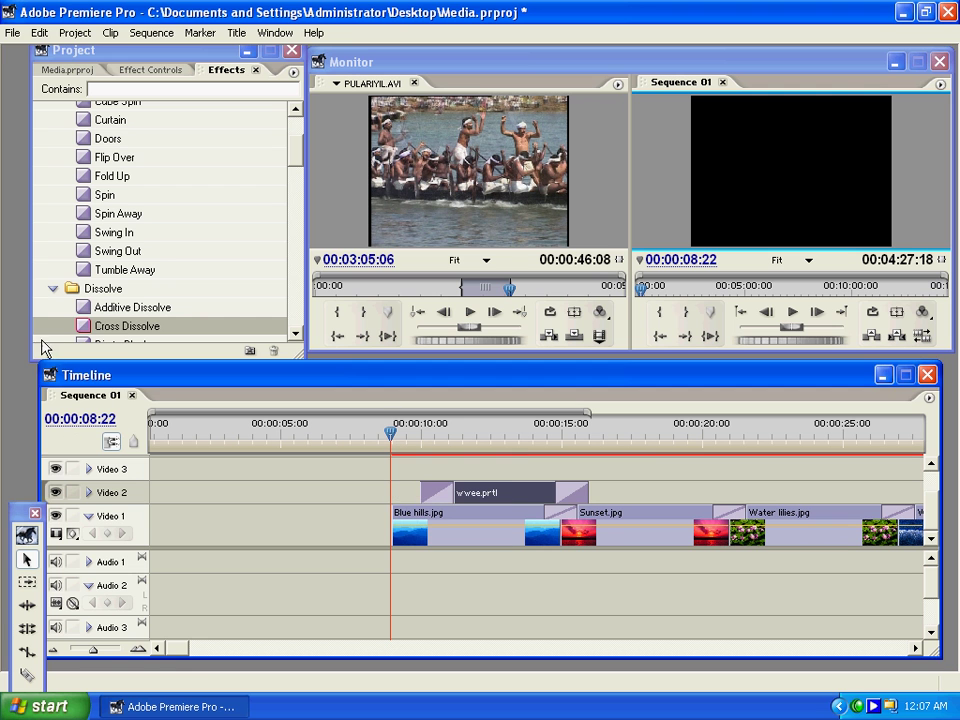
Apply Cross Dissolve to the start of Blue hills.jpg, and preview it by playing and scrubbing the sequence.
click(104, 340)
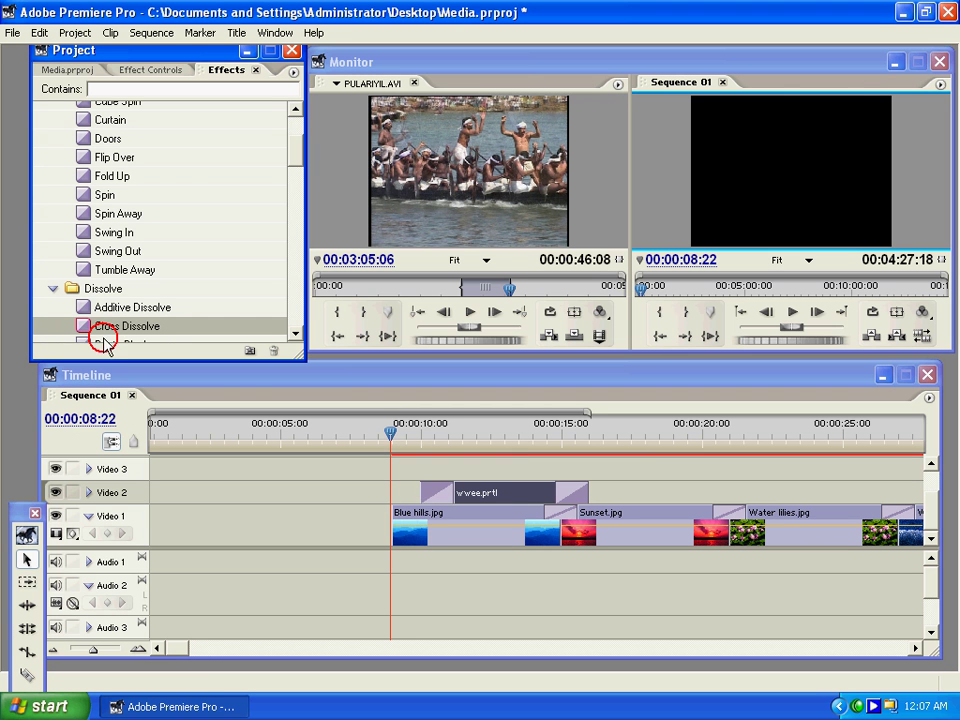
drag(104, 340, 402, 536)
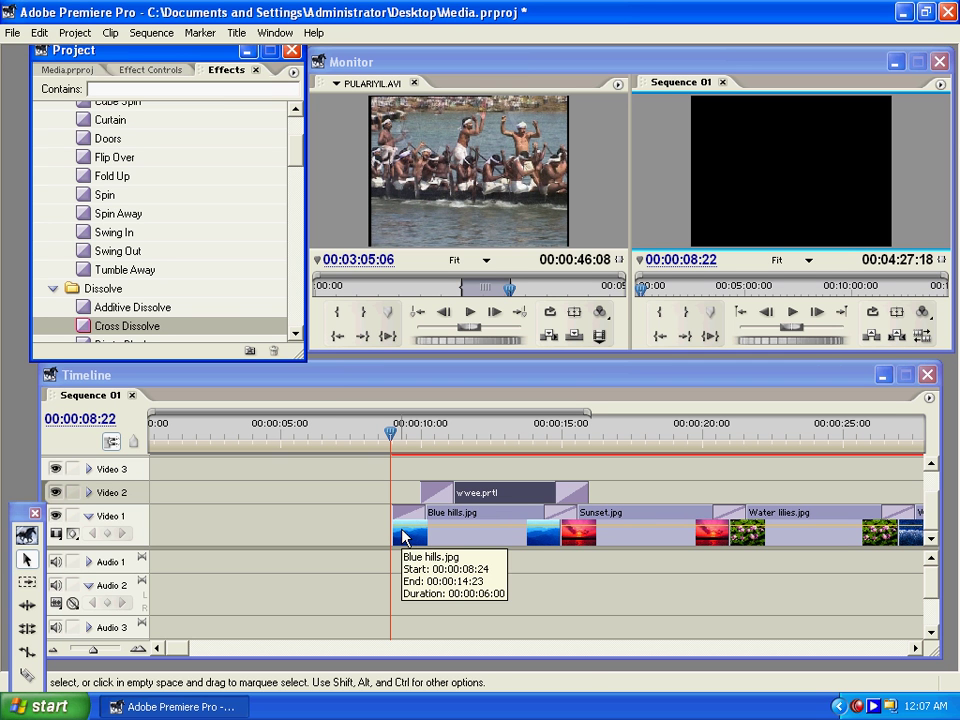
key(space)
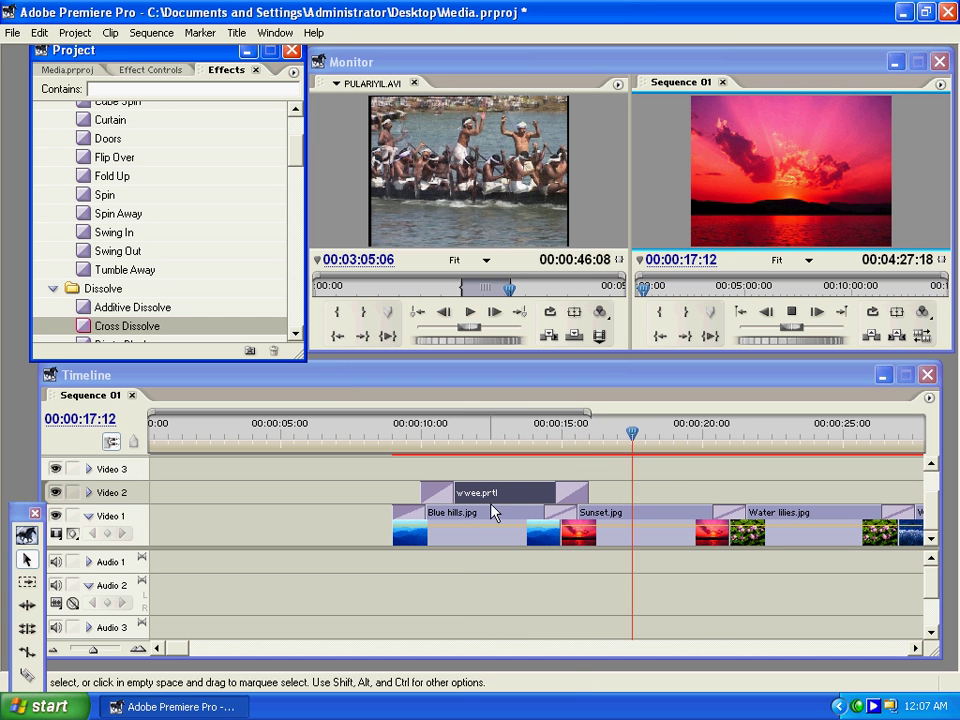
click(499, 440)
drag(432, 443, 463, 450)
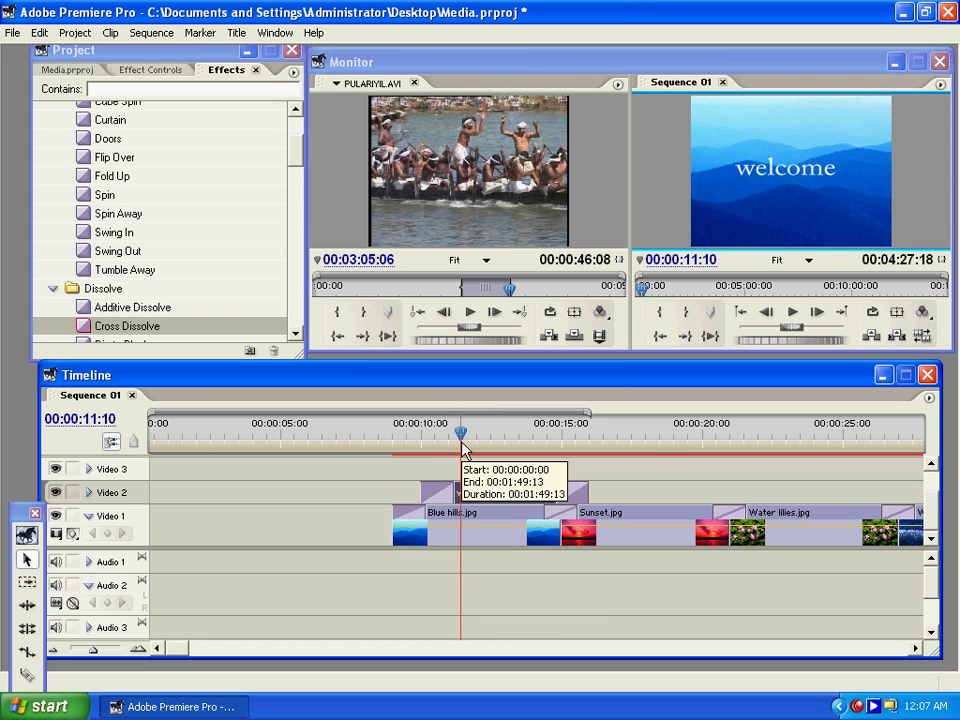
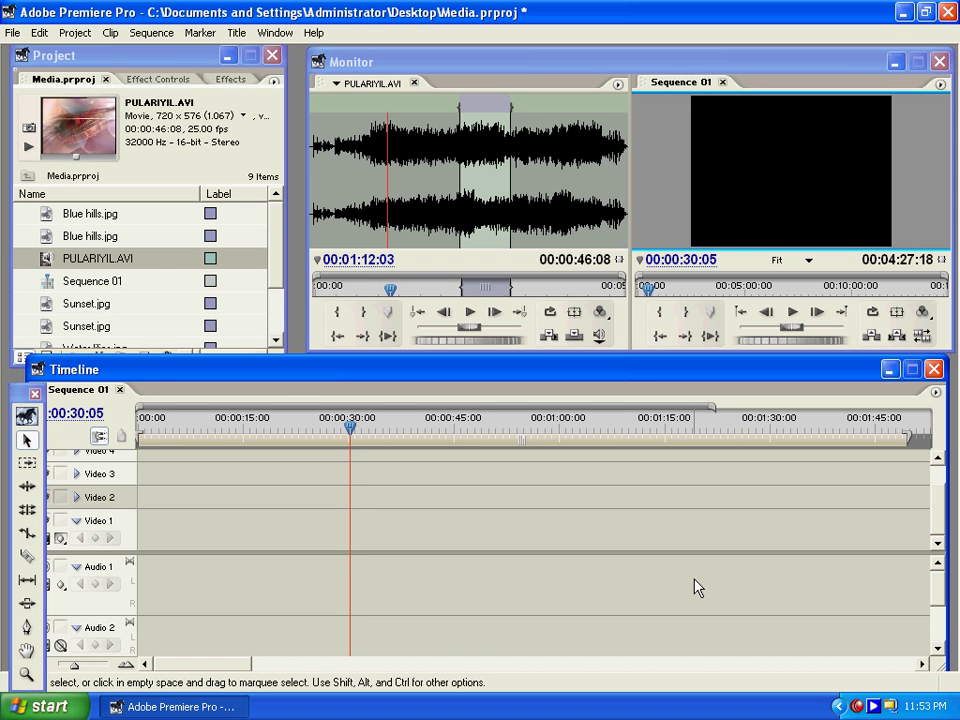
Open the Crossfade folder under Audio Transitions, look over its transitions, and select Constant Gain.
click(230, 79)
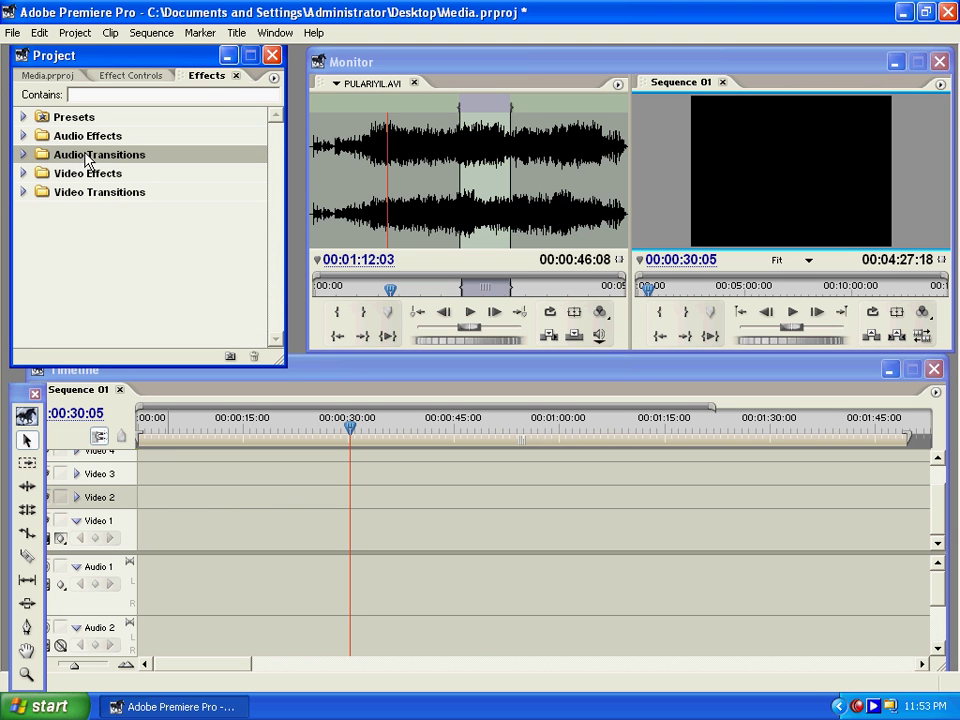
click(23, 154)
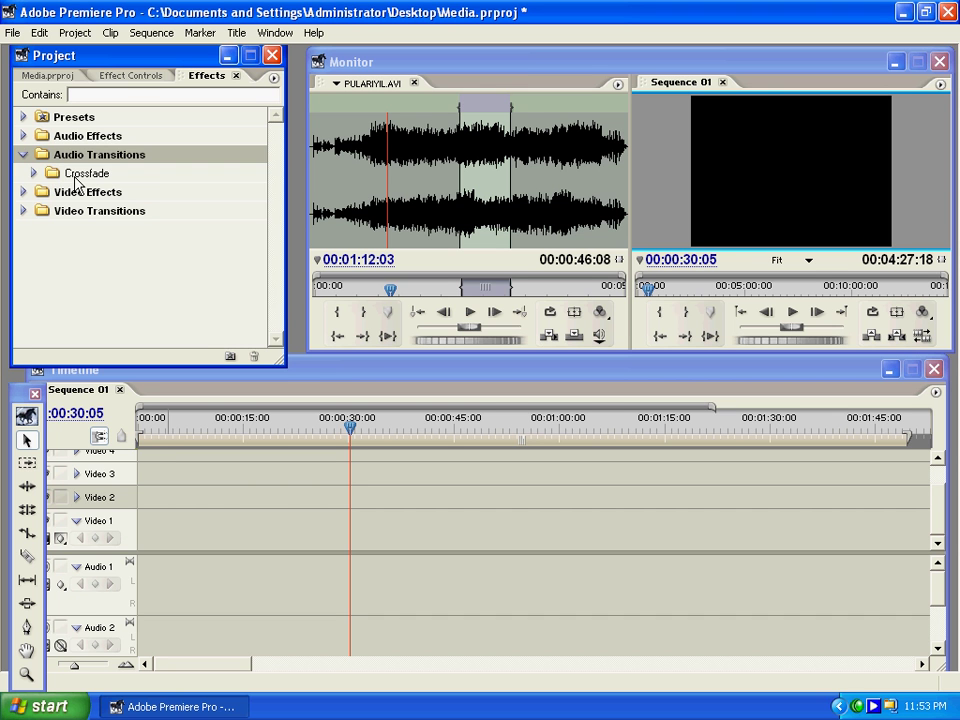
click(74, 178)
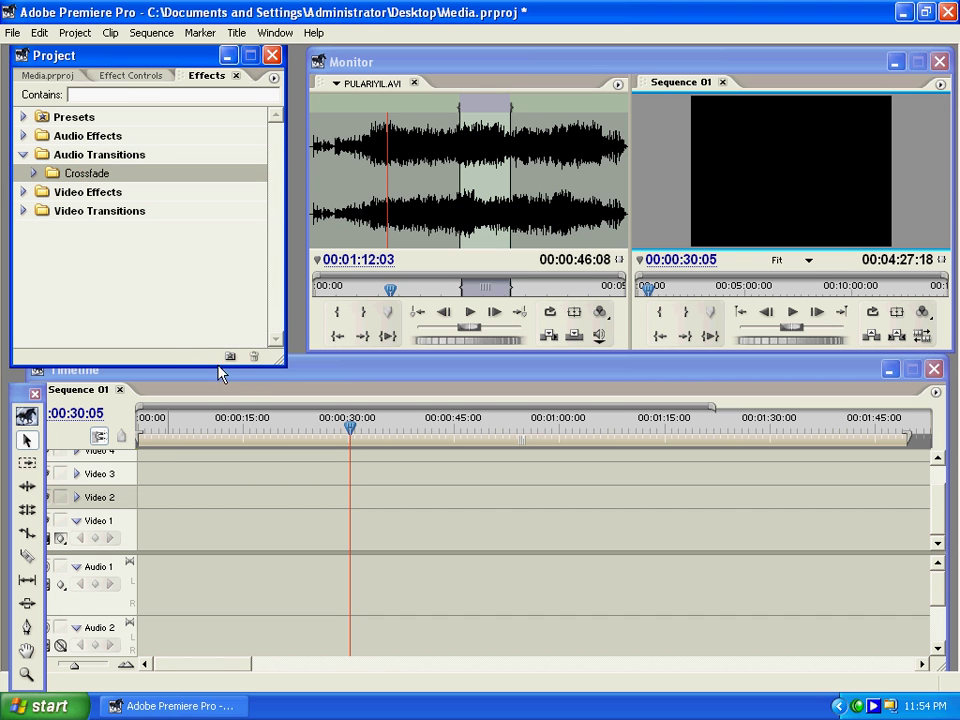
click(33, 173)
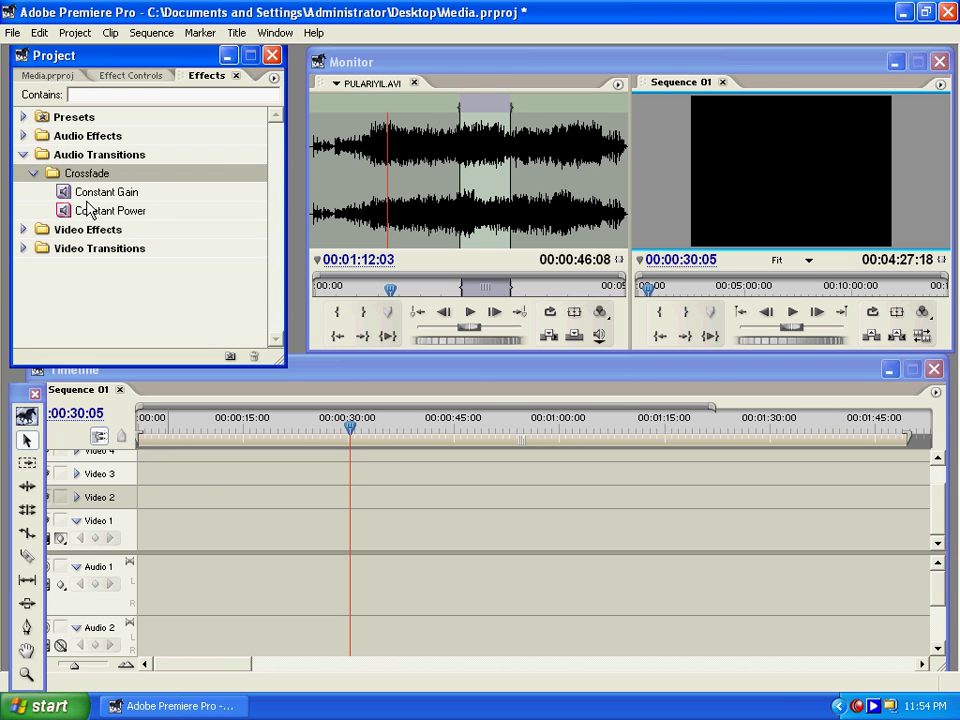
click(98, 197)
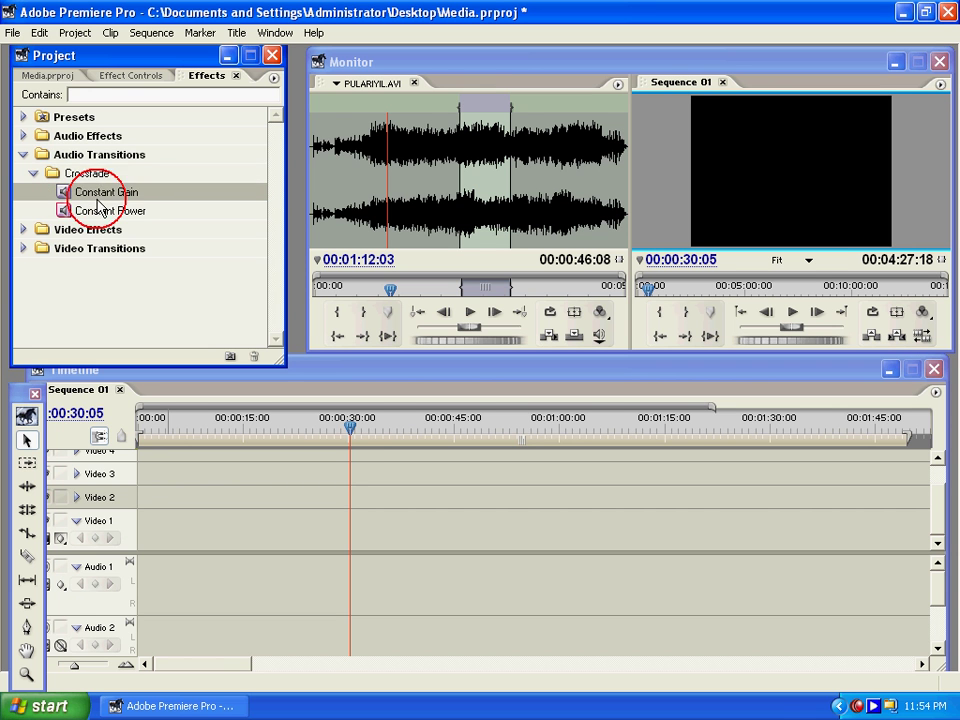
click(105, 214)
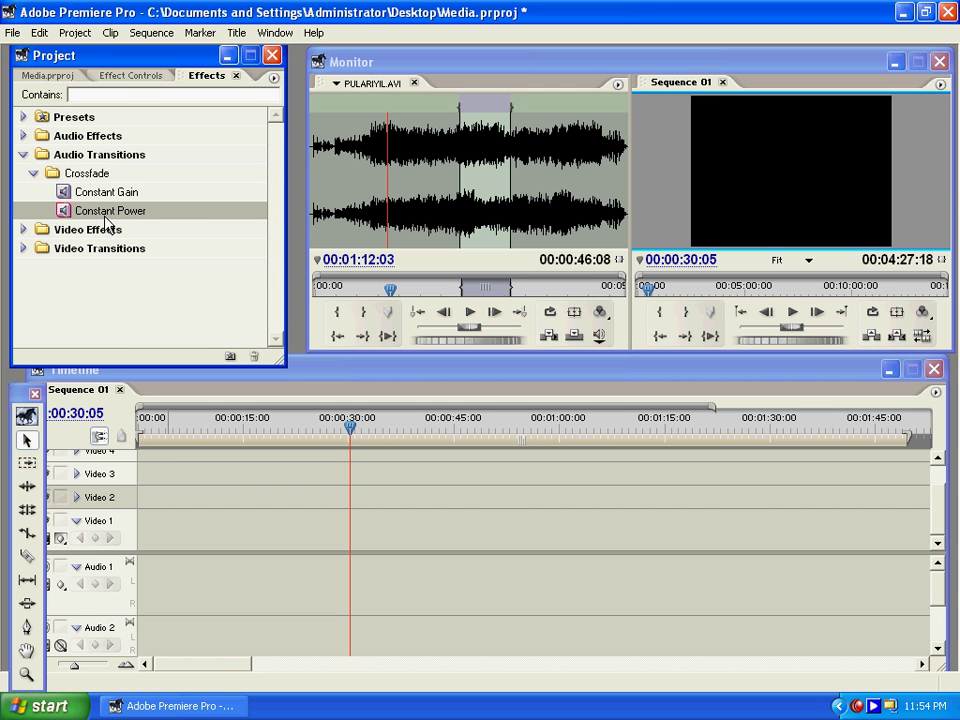
click(92, 193)
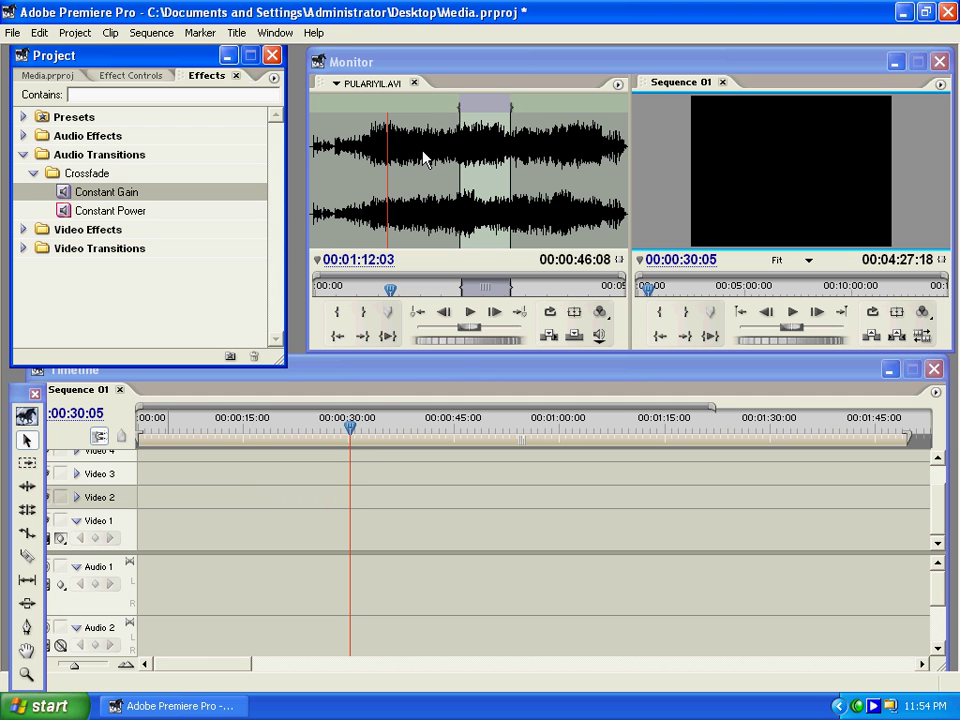
Place the PULARIYIL.AVI audio on Audio 1 at 00:00:30:05, and apply Constant Gain to its start.
drag(423, 158, 350, 577)
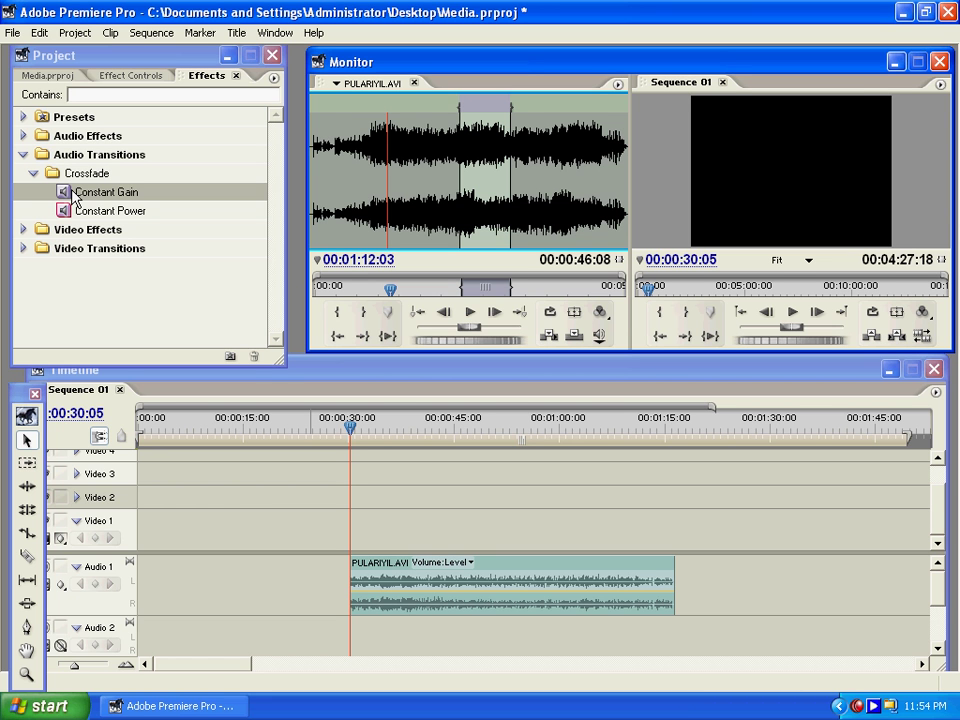
mouse_move(73, 195)
mouse_down()
mouse_move(68, 205)
mouse_move(361, 601)
mouse_up()
key(equal)
key(equal)
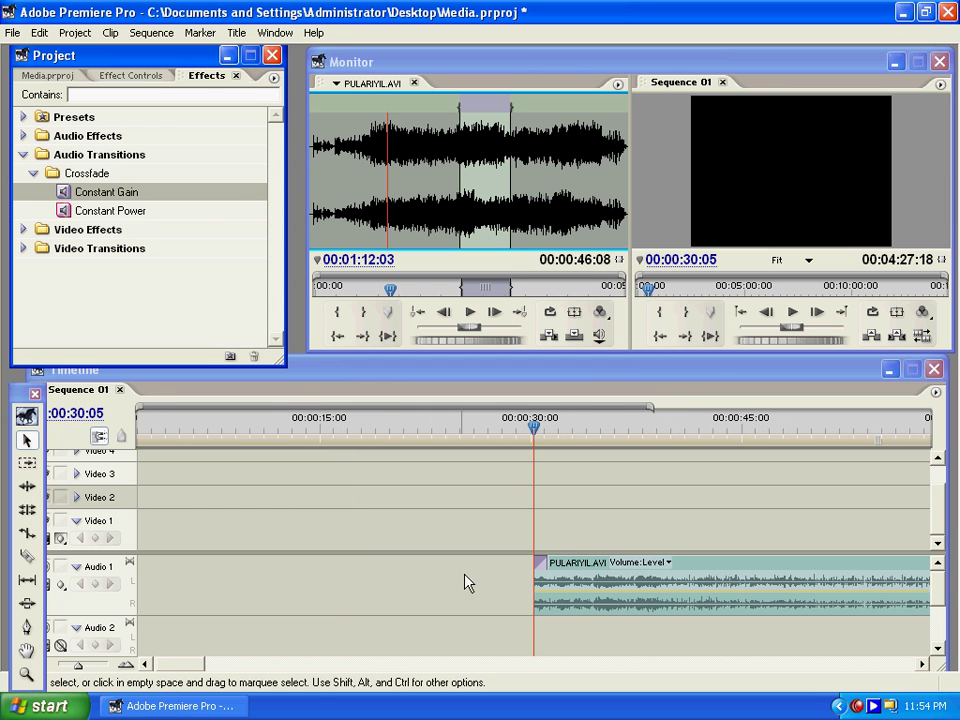
Move the Audio 1 clip to start at about 00:00:20:00, and lengthen its opening Constant Gain to about 3 seconds.
drag(592, 589, 300, 589)
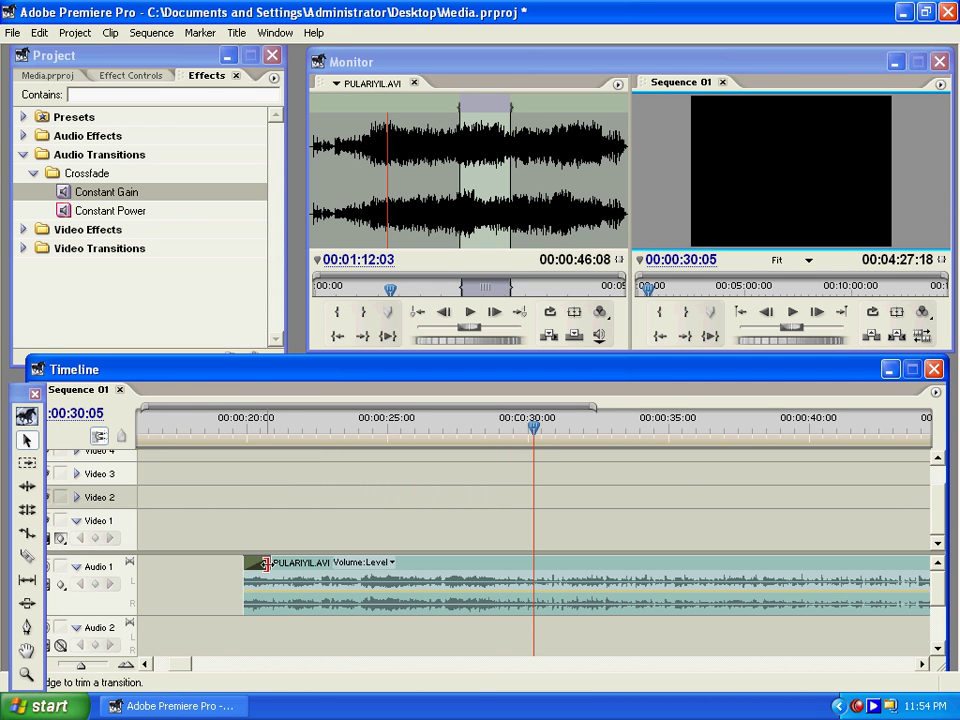
drag(271, 563, 325, 563)
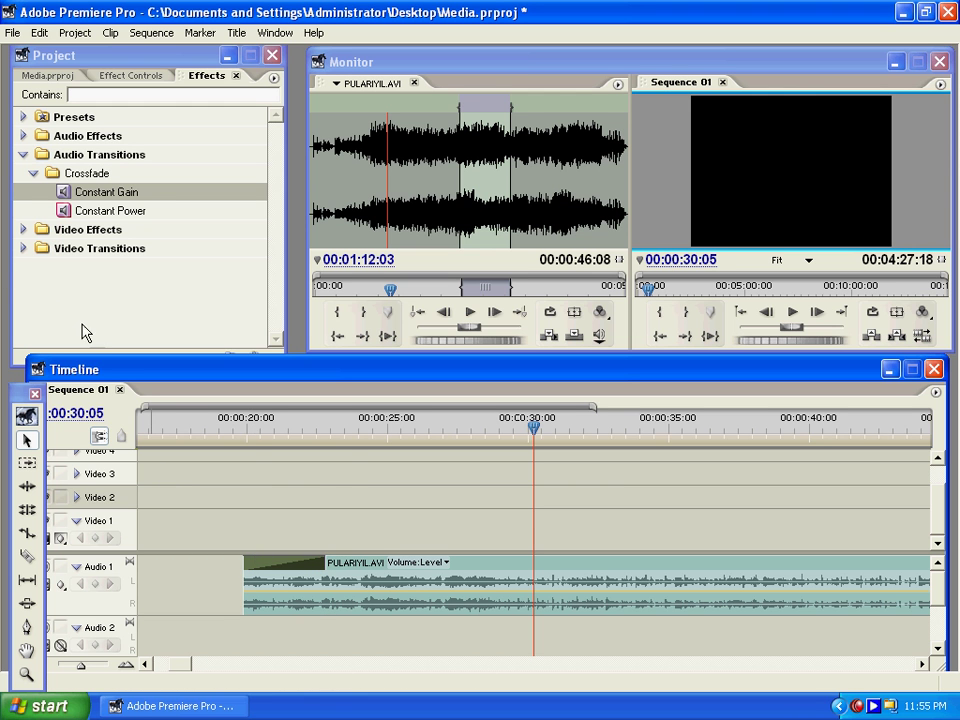
Play the Audio 1 clip's opening fade from 00:00:19:18 and stop after the transition.
click(240, 431)
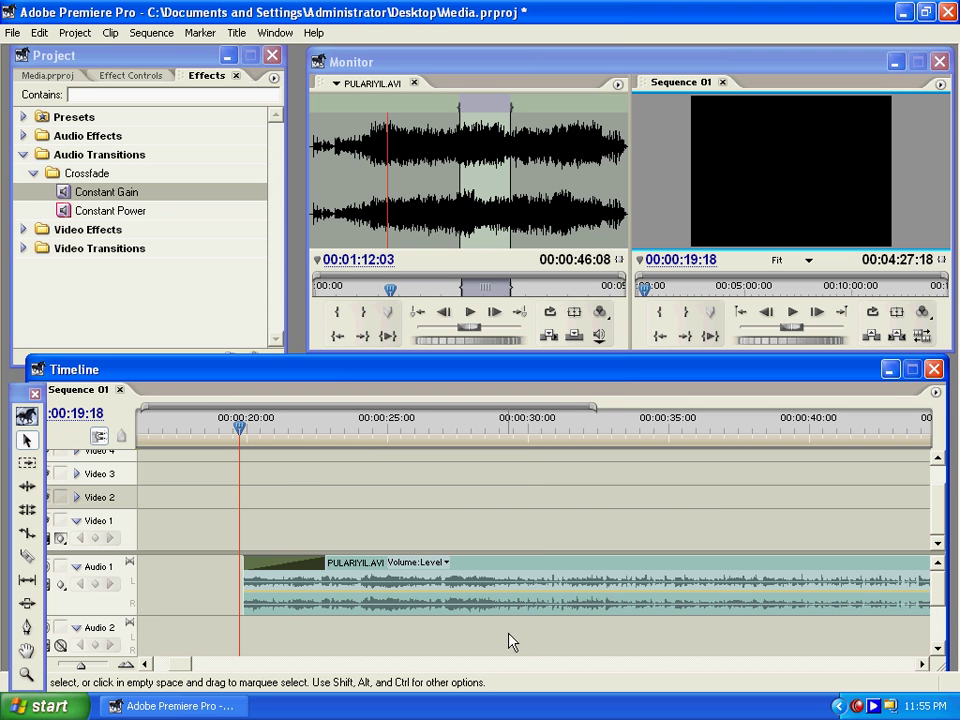
key(space)
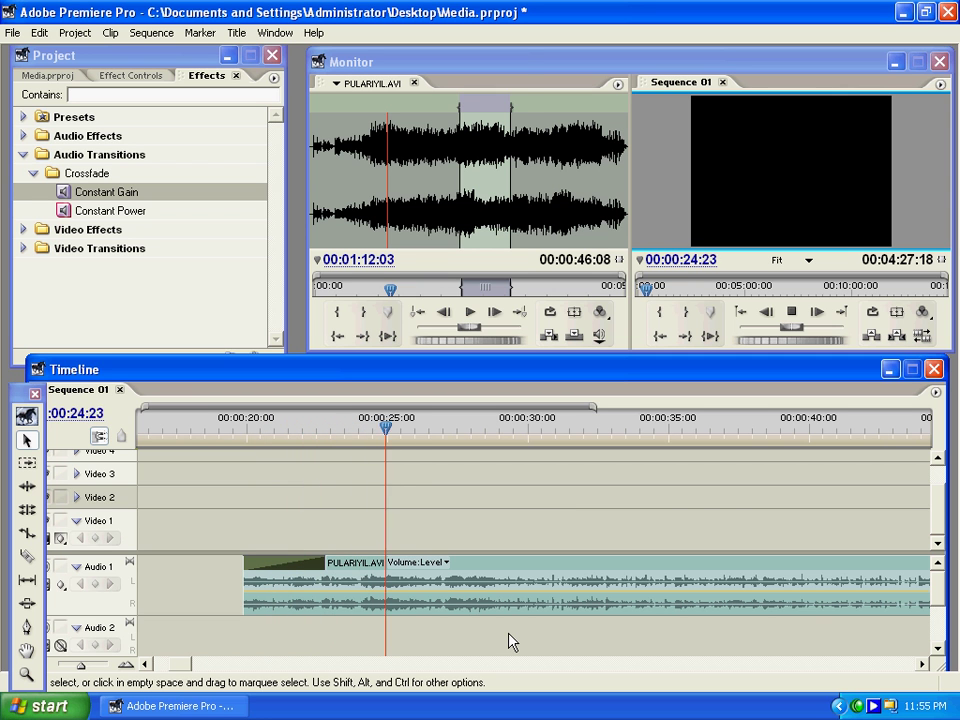
key(space)
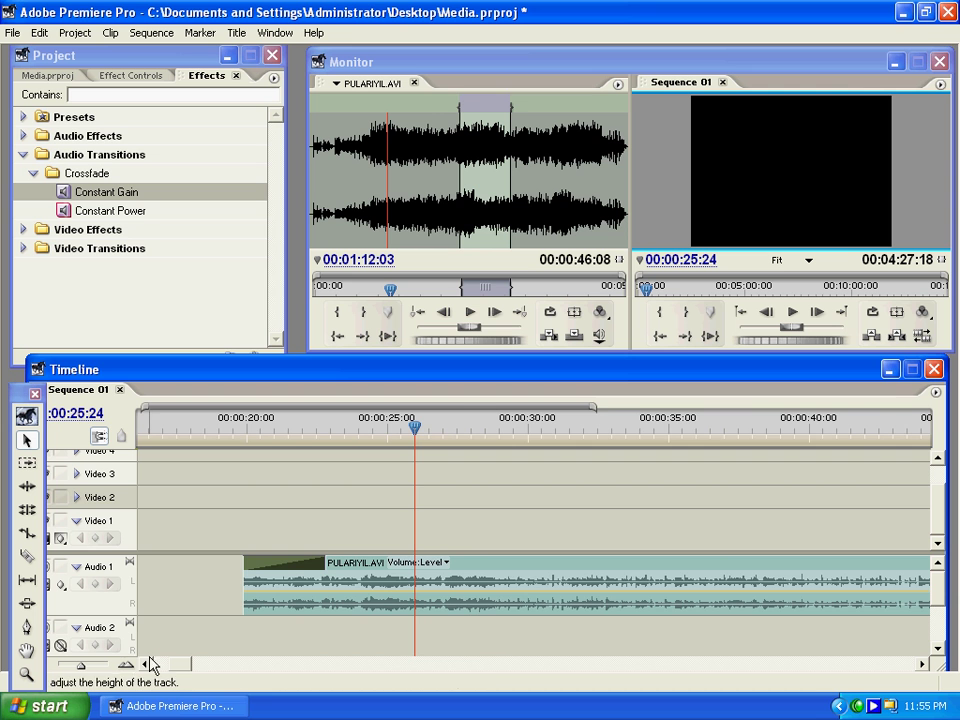
Add a Constant Gain transition about 6 seconds long at the end of the Audio 1 clip, and preview it from 00:00:55:08.
scroll(182, 668, down, 3)
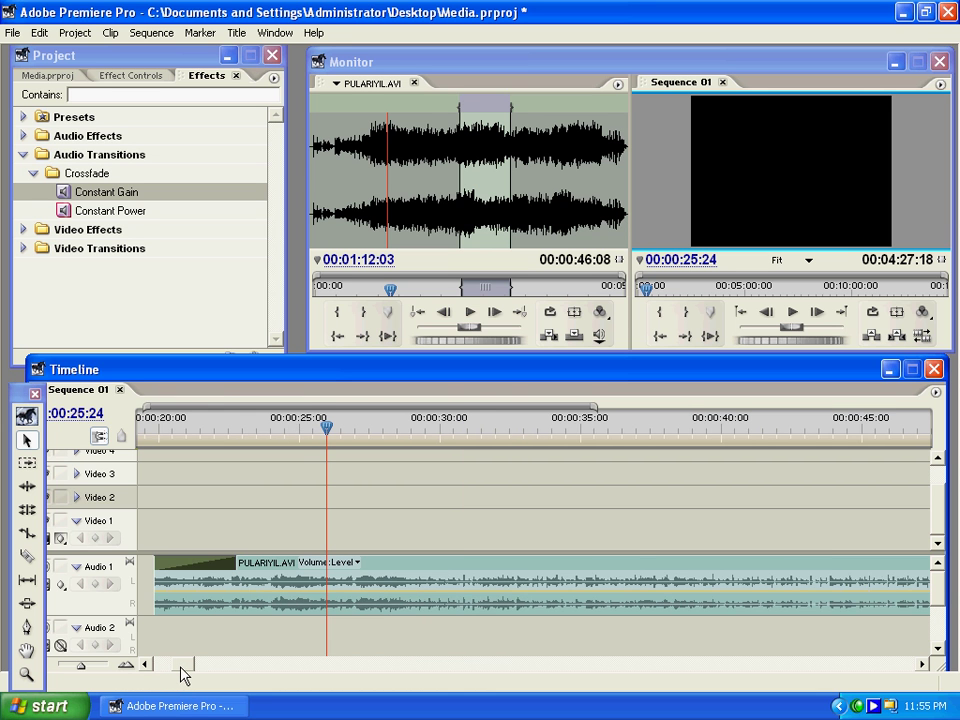
drag(182, 668, 213, 668)
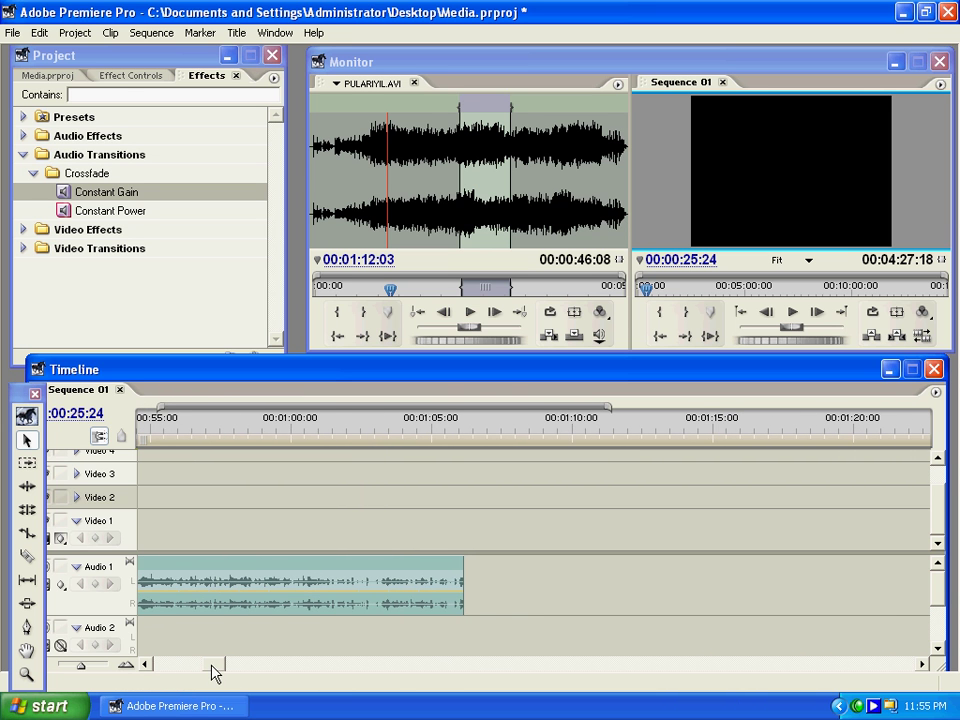
click(87, 197)
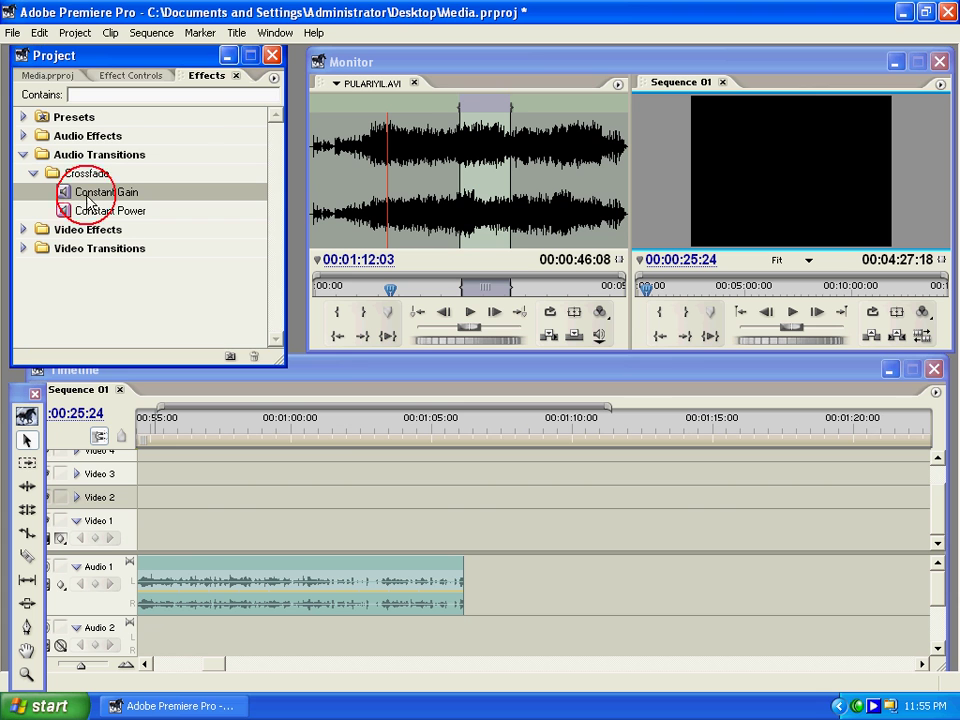
drag(87, 197, 290, 564)
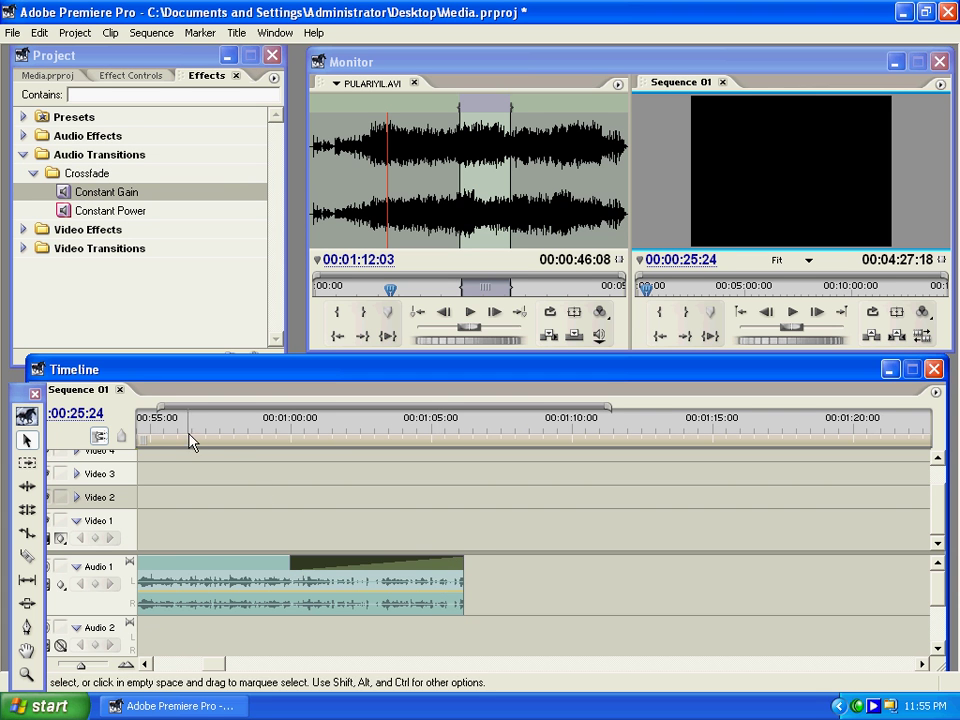
drag(171, 426, 162, 433)
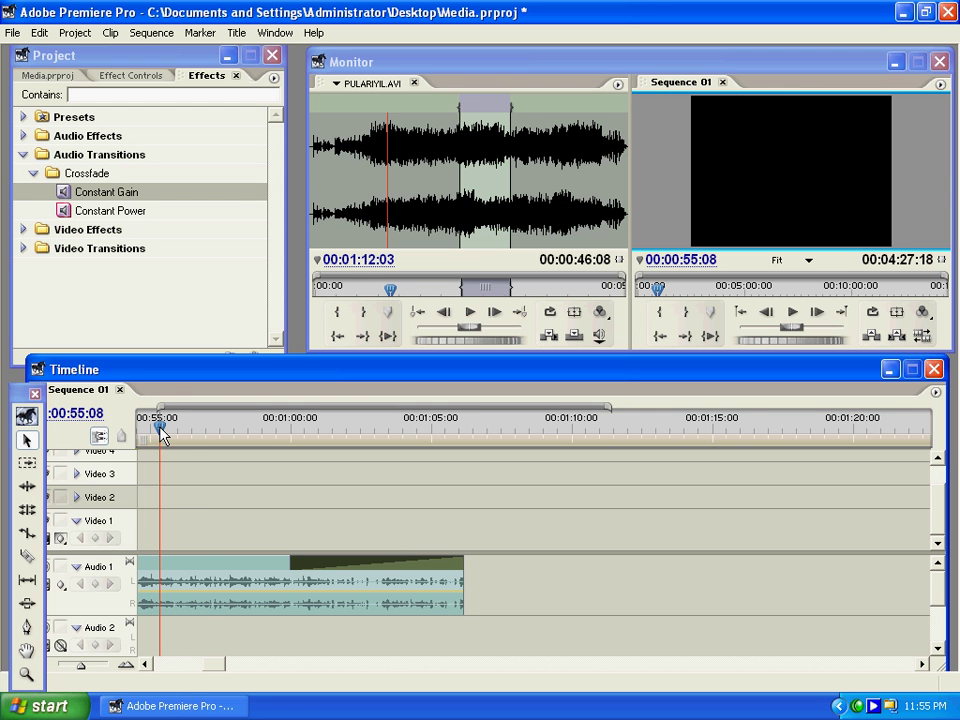
key(space)
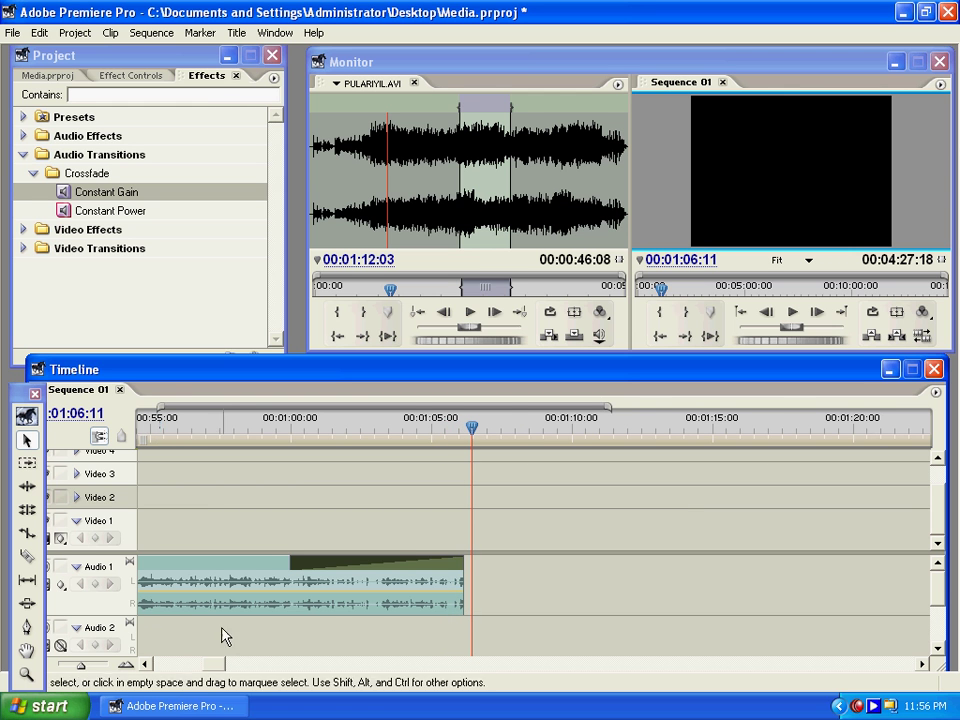
Split the Audio 1 clip at 00:00:29:05, and move the second piece to start at about 00:00:33:15.
drag(216, 669, 187, 676)
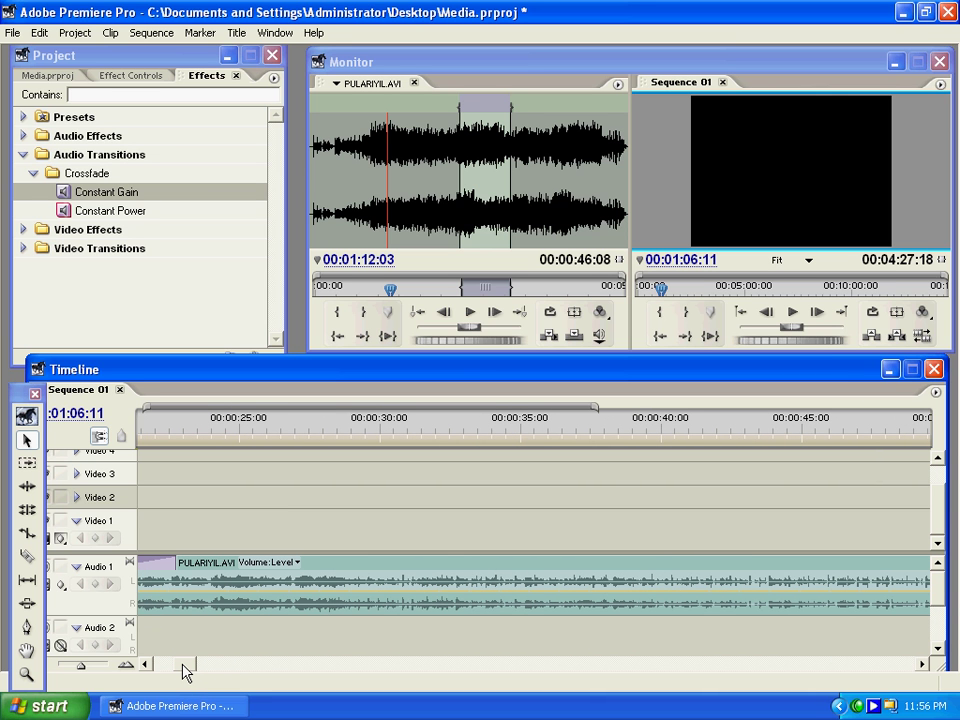
drag(183, 673, 182, 671)
drag(448, 434, 482, 440)
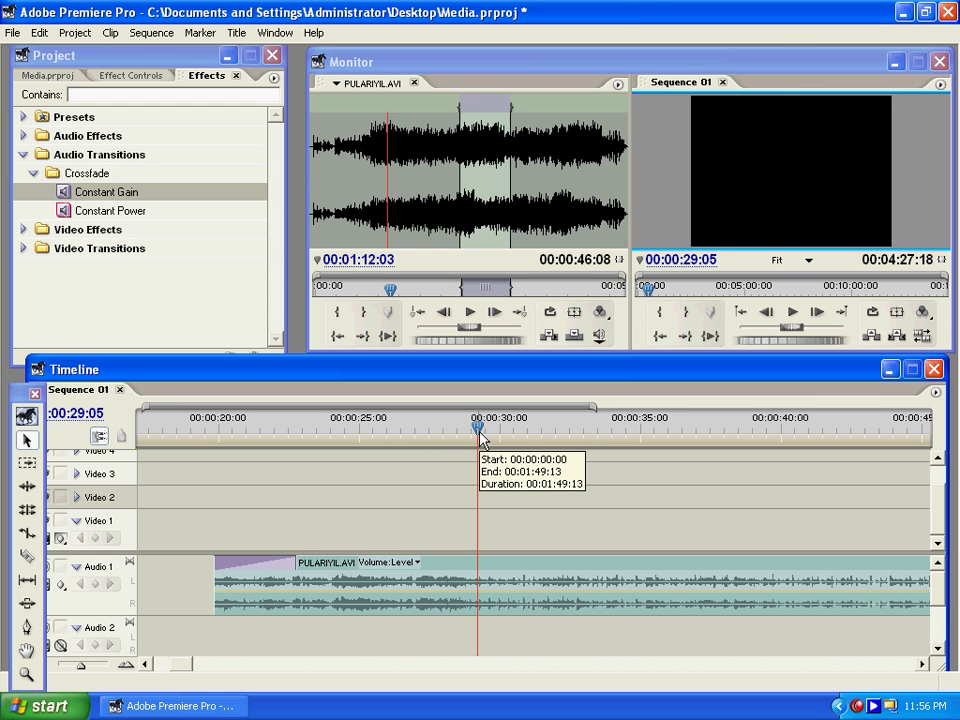
key(ctrl+k)
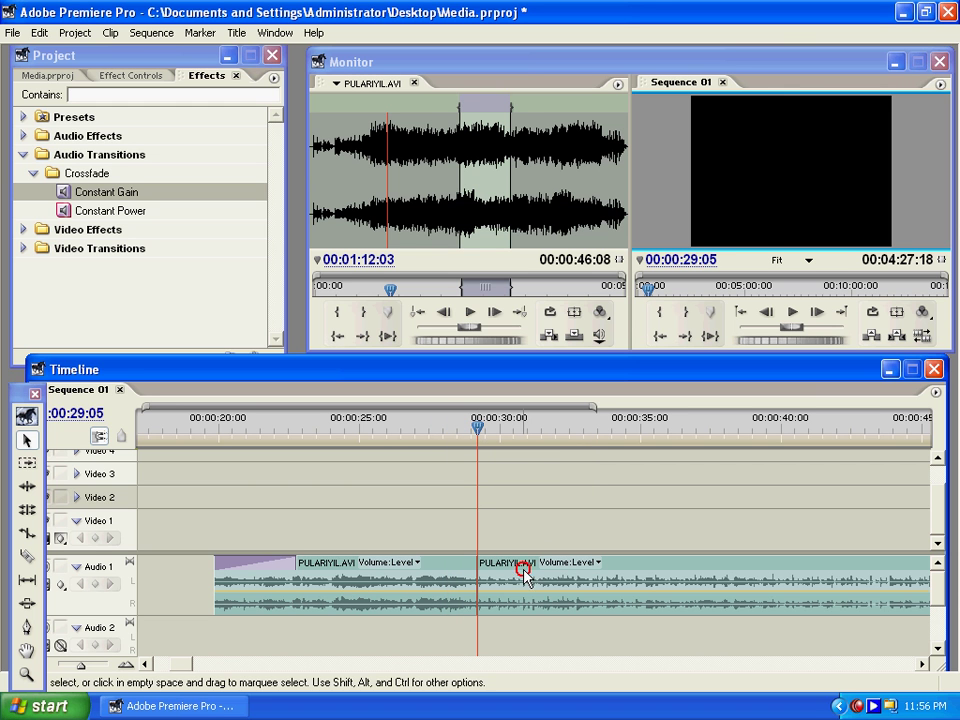
drag(523, 574, 646, 579)
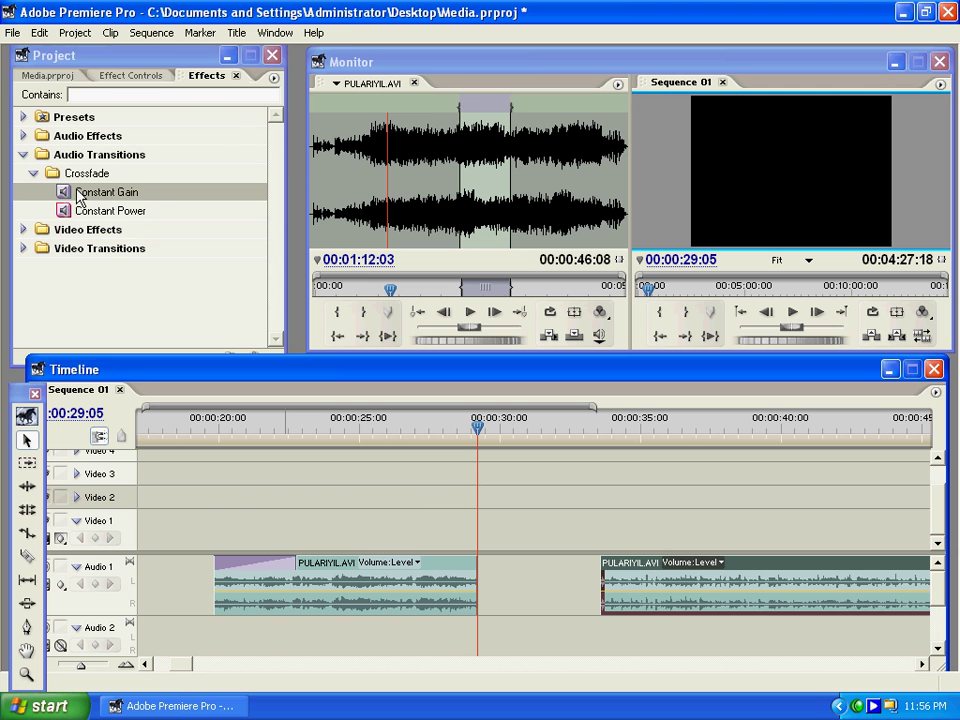
Apply Constant Gain to the end of the first Audio 1 piece and to the start of the second.
drag(62, 191, 471, 583)
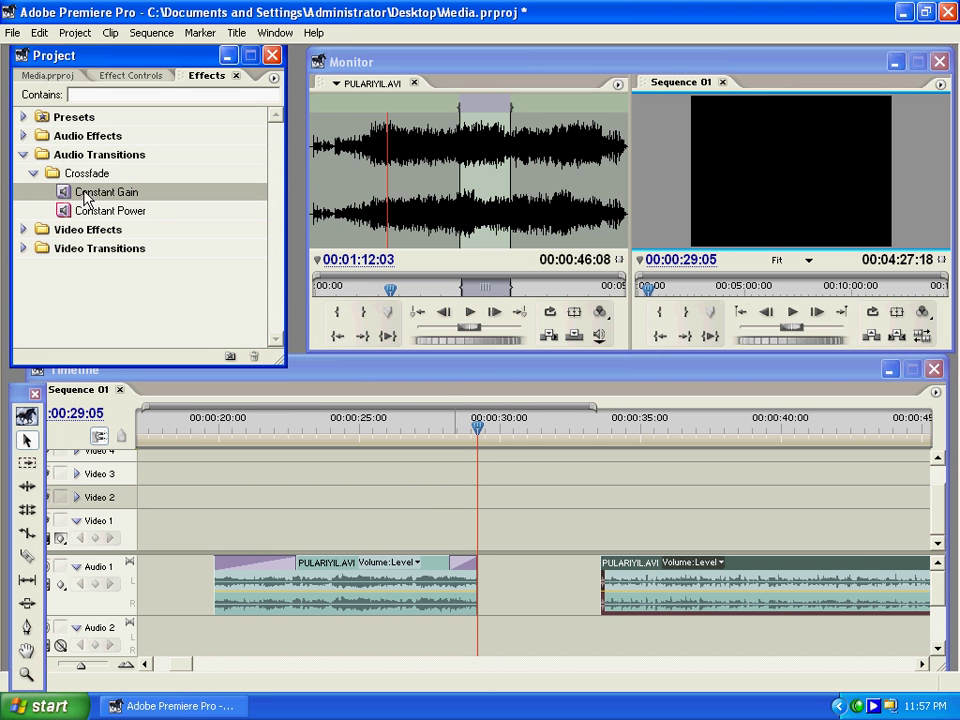
mouse_move(64, 191)
mouse_down()
mouse_move(422, 386)
mouse_move(619, 597)
mouse_move(609, 576)
mouse_up()
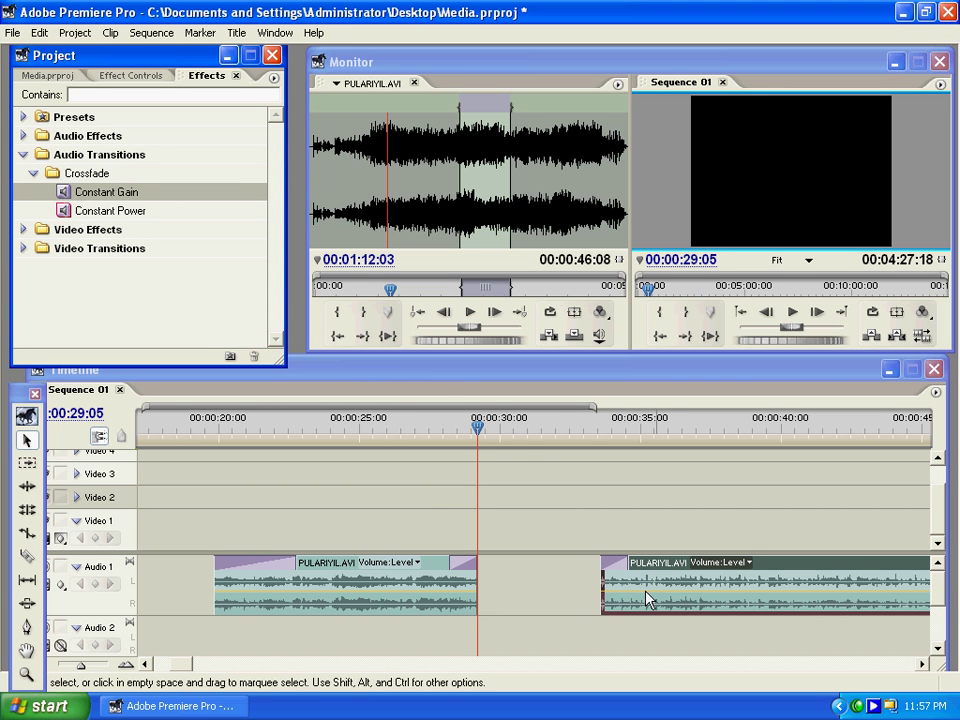
Lengthen the Constant Gain at the second Audio 1 piece's start to about 3 seconds, and play through it.
click(610, 561)
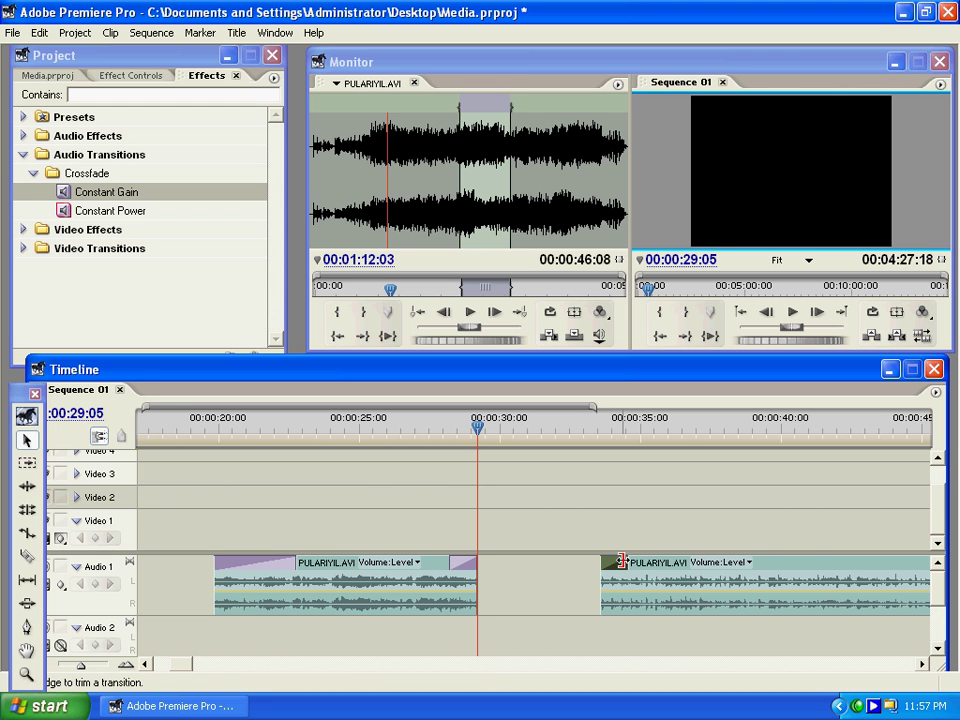
drag(621, 561, 692, 555)
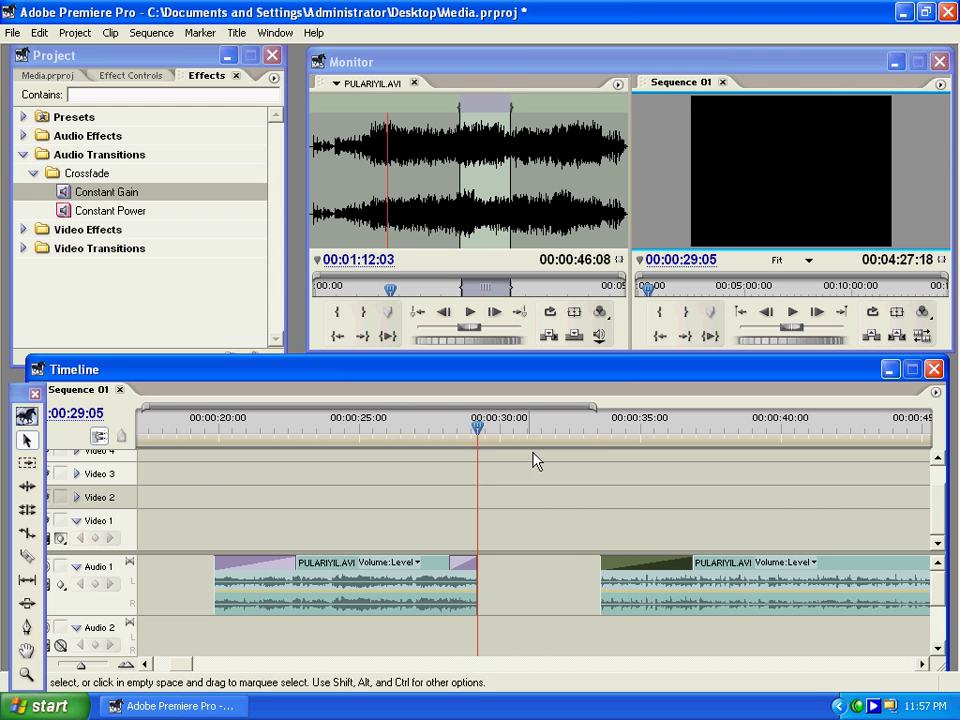
click(585, 432)
key(space)
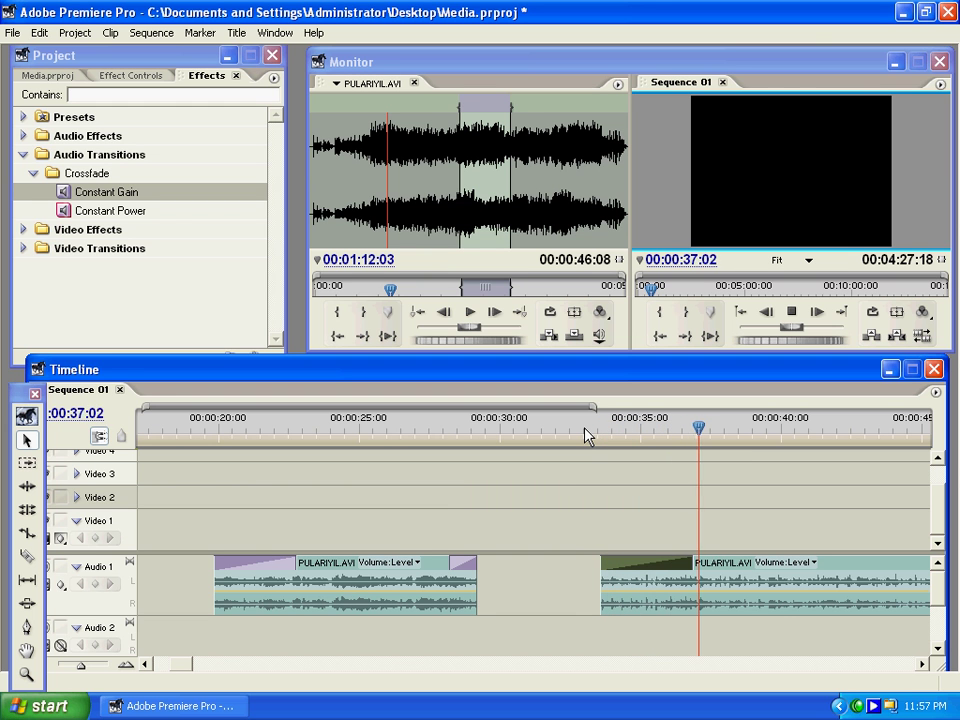
Place the playhead at 00:00:27:05 over the first Audio 1 piece, and move the Timeline window to uncover the track controls.
click(421, 432)
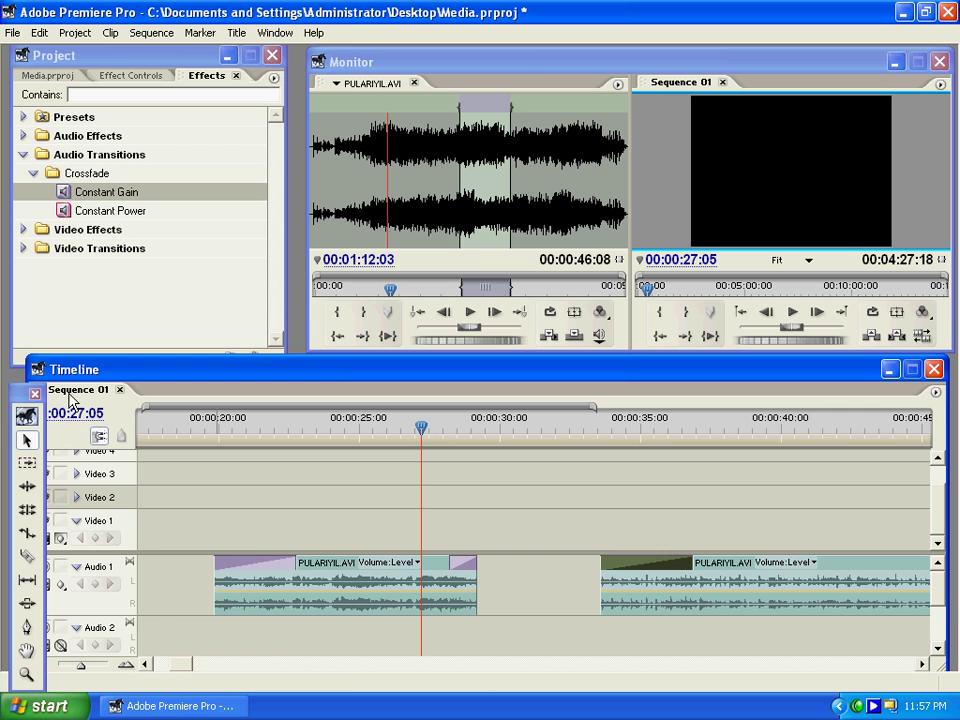
drag(93, 371, 129, 307)
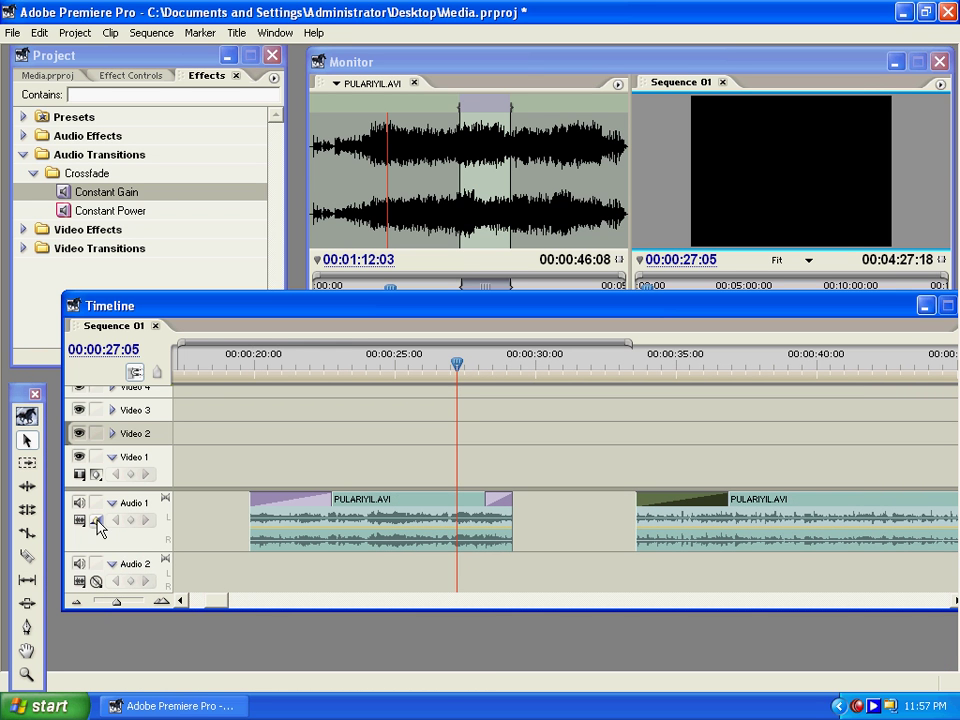